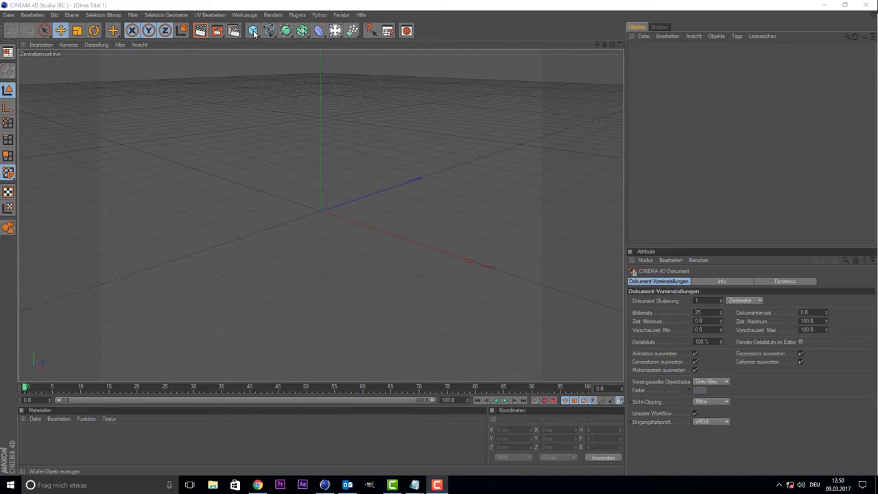
Create a 200 cm Würfel (Cube) primitive from the cube palette in the top toolbar.
left_click_drag(253, 33, 291, 43)
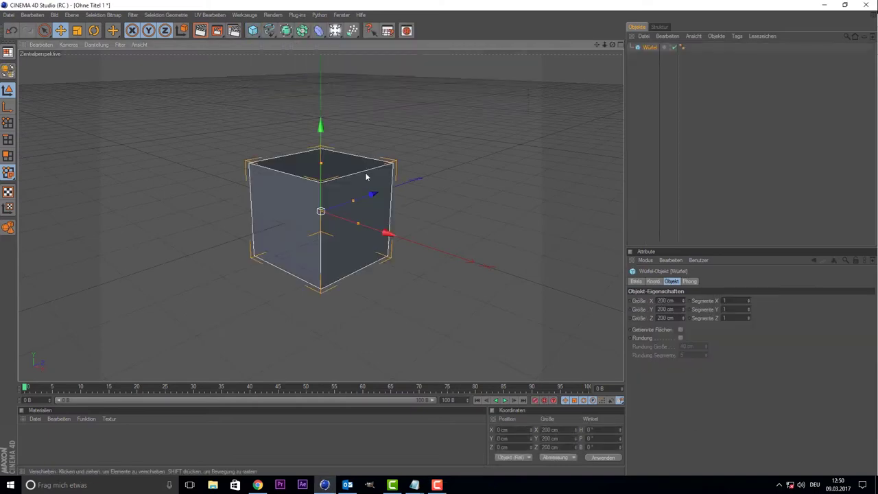
Drag the cube's top handle down to make a 200 × 29.234 × 200 cm slab.
left_click_drag(323, 162, 321, 202)
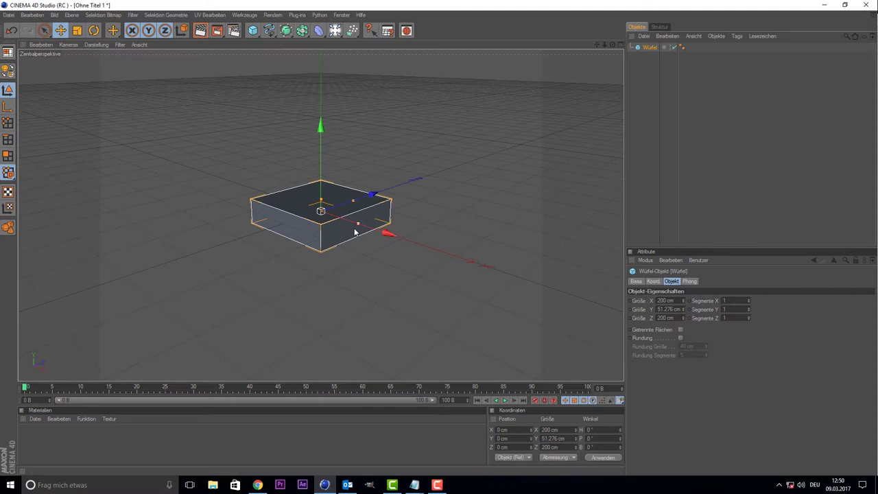
scroll(337, 219, "up", 2)
scroll(336, 220, "up", 2)
scroll(321, 207, "up", 3)
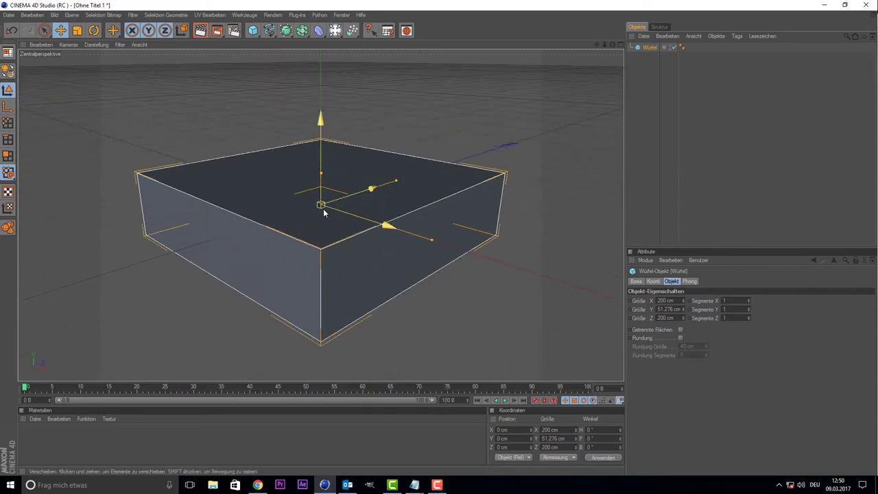
mouse_move(321, 174)
left_mouse_down()
mouse_move(321, 163)
mouse_move(321, 182)
left_mouse_up()
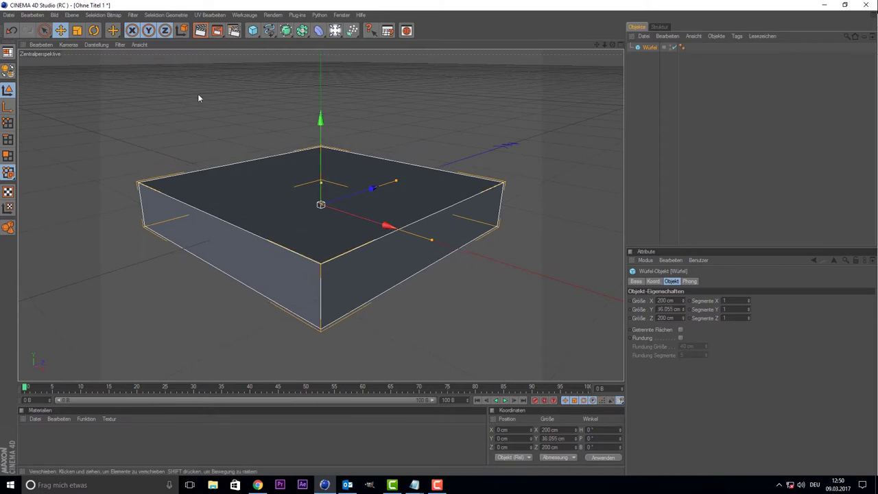
scroll(197, 94, "down", 2)
scroll(276, 197, "down", 1)
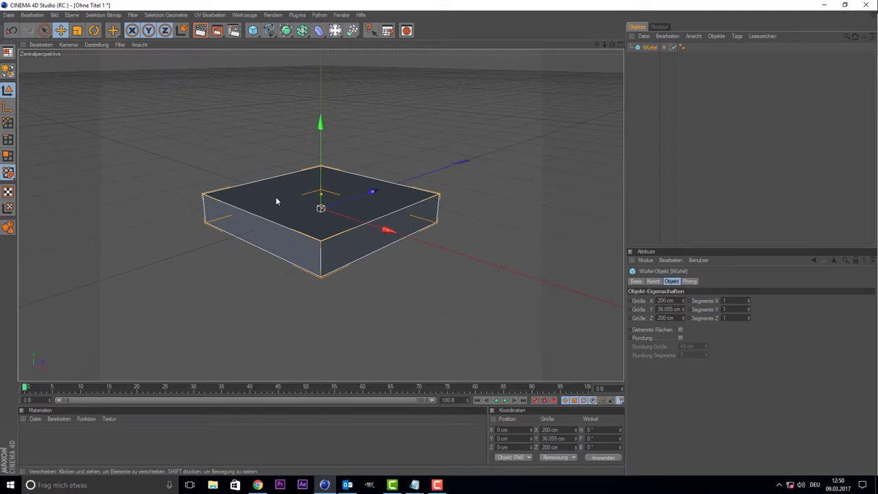
scroll(276, 197, "up", 1)
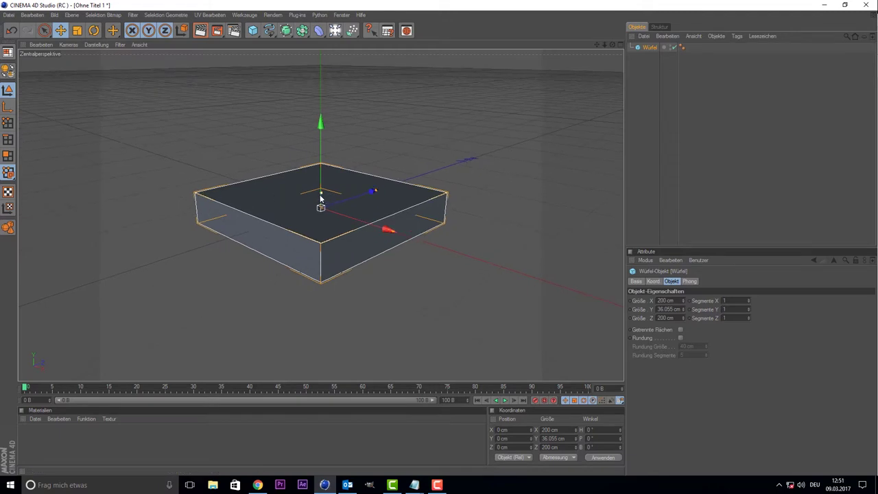
left_click_drag(319, 197, 320, 194)
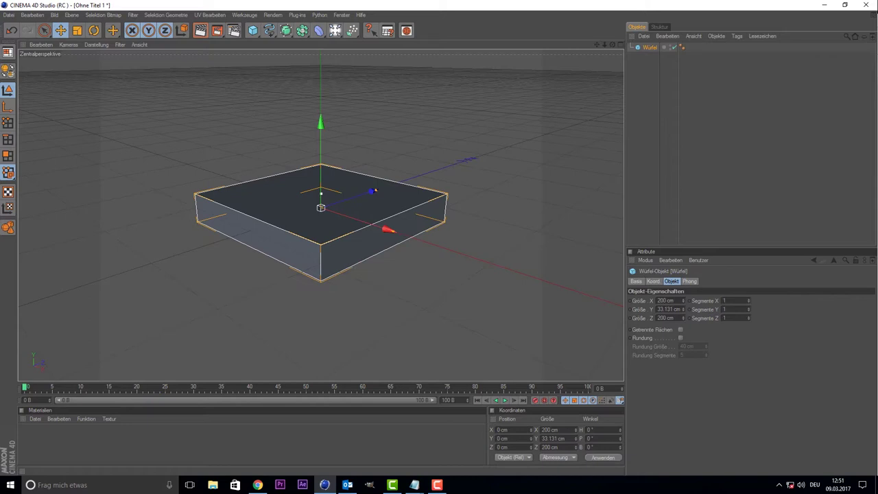
left_click_drag(320, 194, 321, 195)
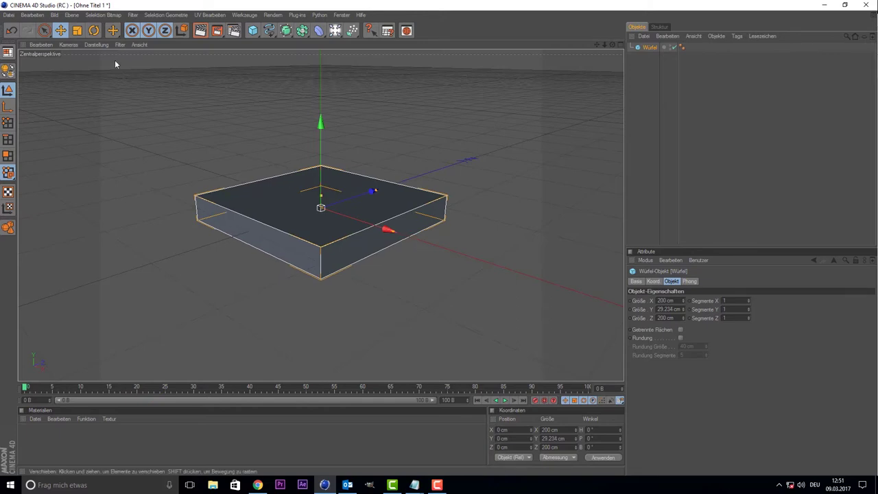
Scale the slab to 250.2 cm wide and deep, then choose the Standard layout.
left_click(93, 31)
left_click(77, 30)
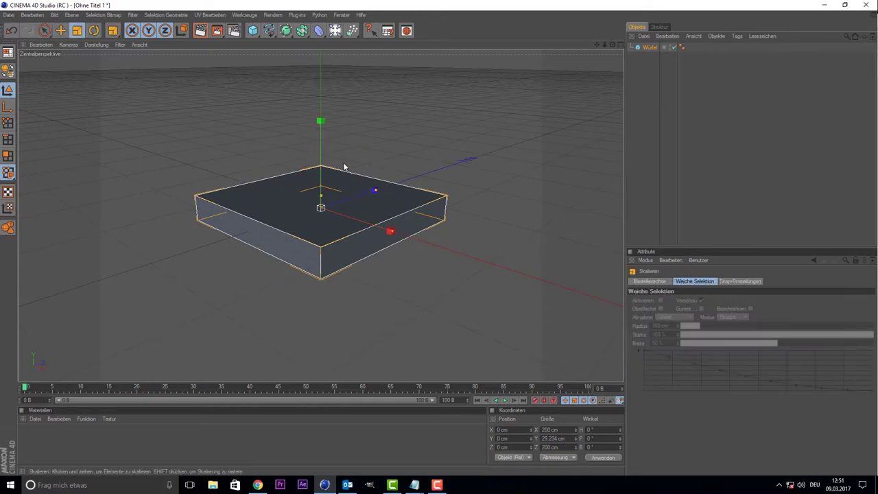
left_click_drag(320, 207, 370, 207)
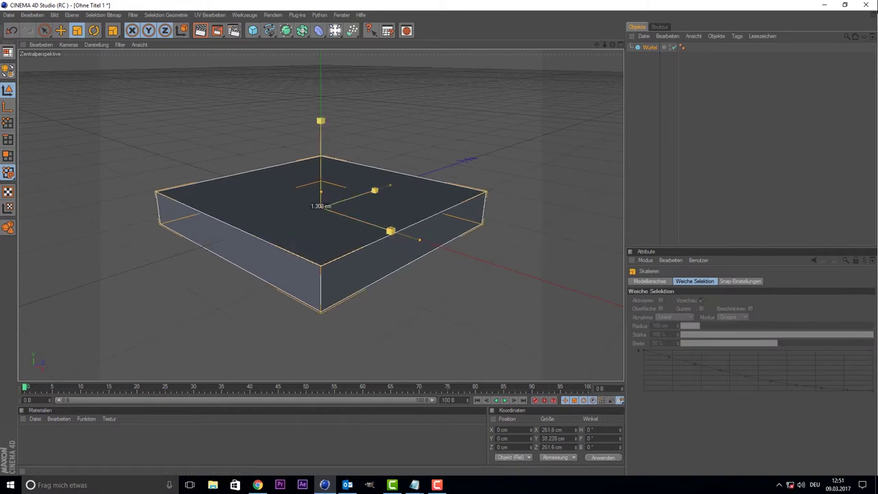
left_click_drag(370, 207, 224, 162)
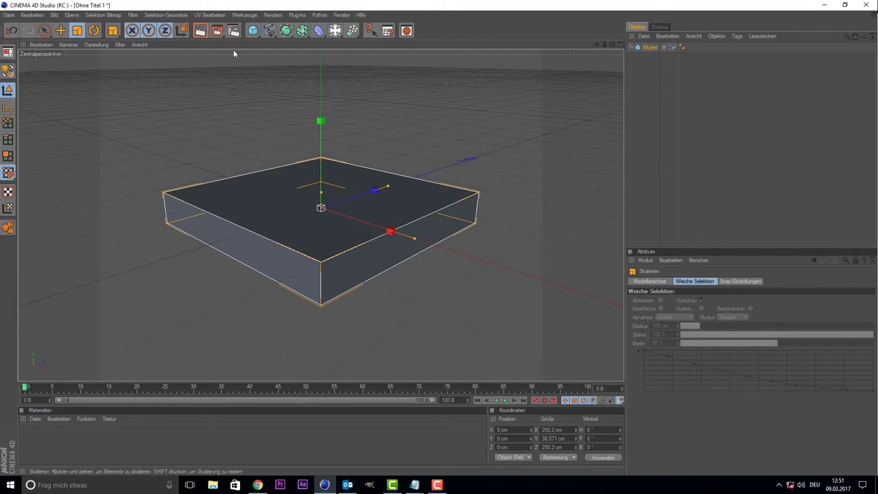
left_click(320, 14)
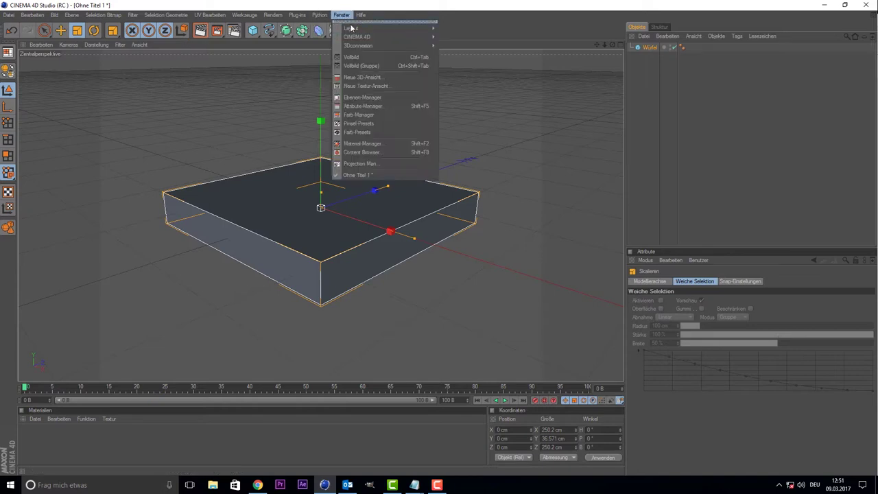
mouse_move(352, 28)
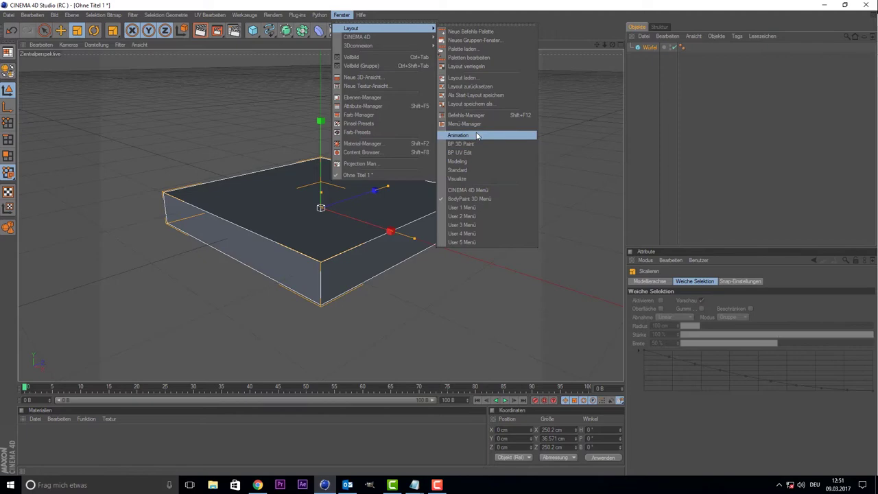
left_click(472, 170)
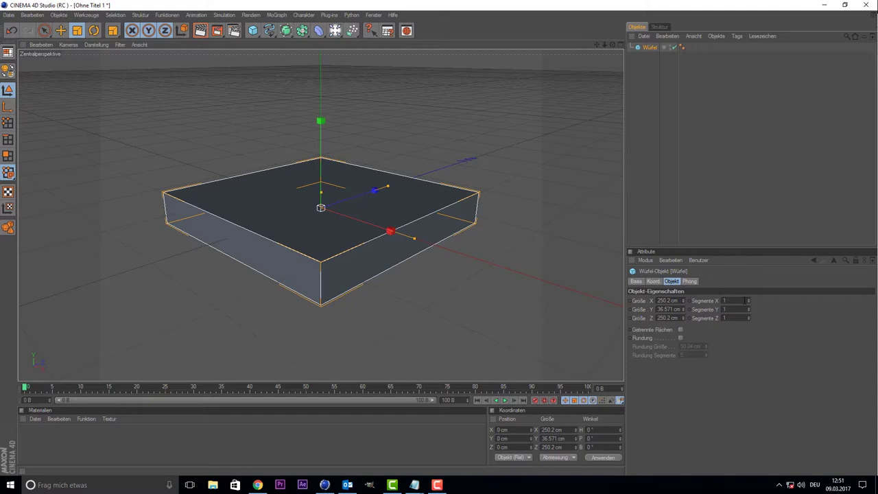
Set Segmente X and Z to 4 on the cube, then enter Polygons mode.
left_click(739, 300)
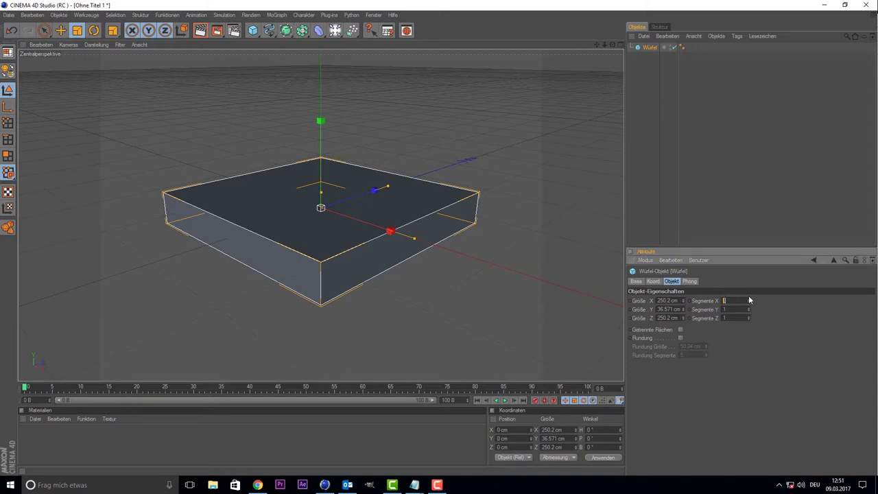
left_click(748, 299)
left_click(748, 300)
left_click(748, 300)
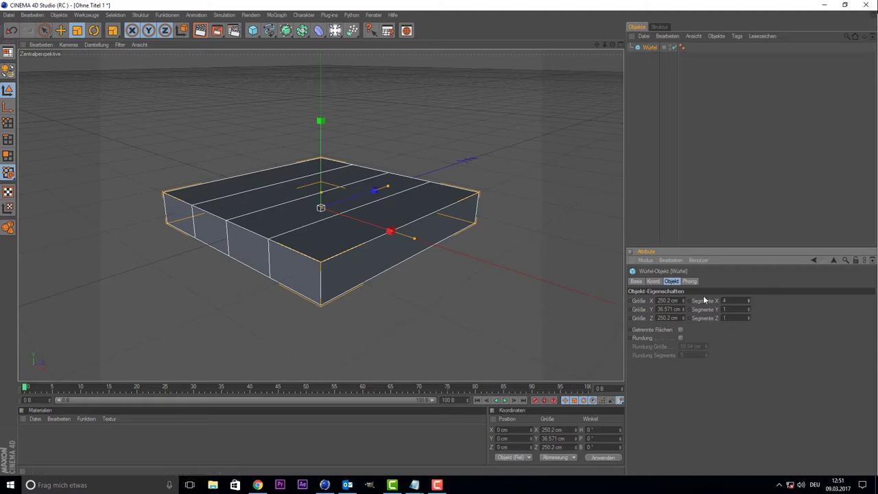
left_click(747, 316)
left_click(747, 317)
left_click(747, 317)
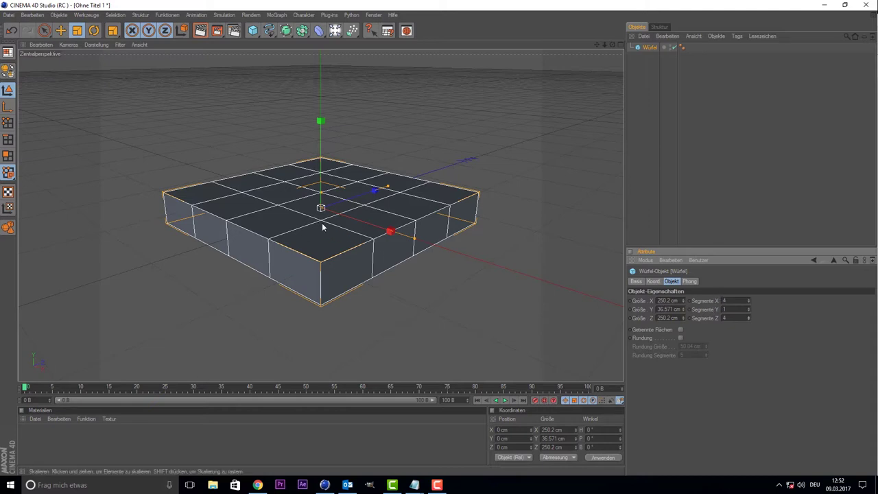
left_click(748, 316)
left_click(748, 303)
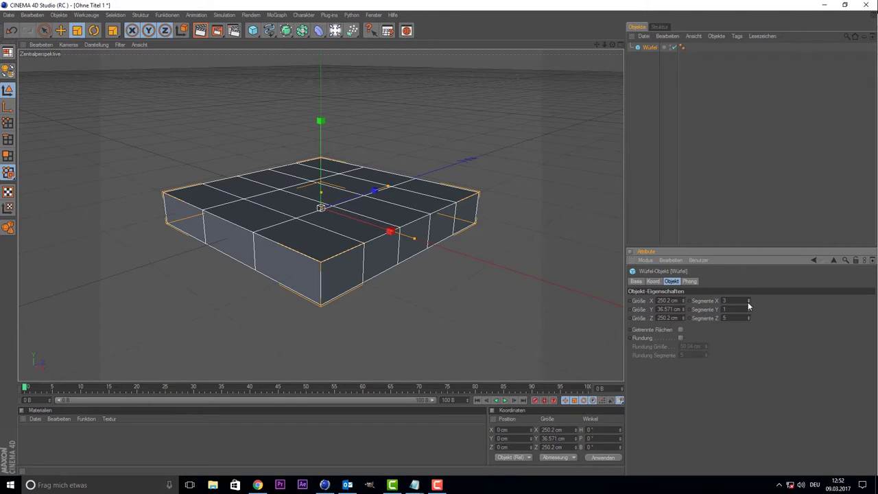
left_click(748, 319)
left_click(748, 320)
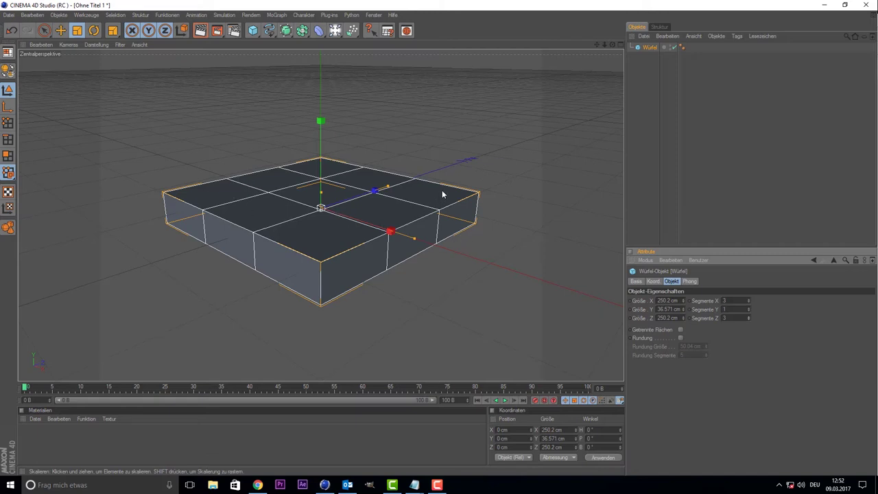
left_click(749, 299)
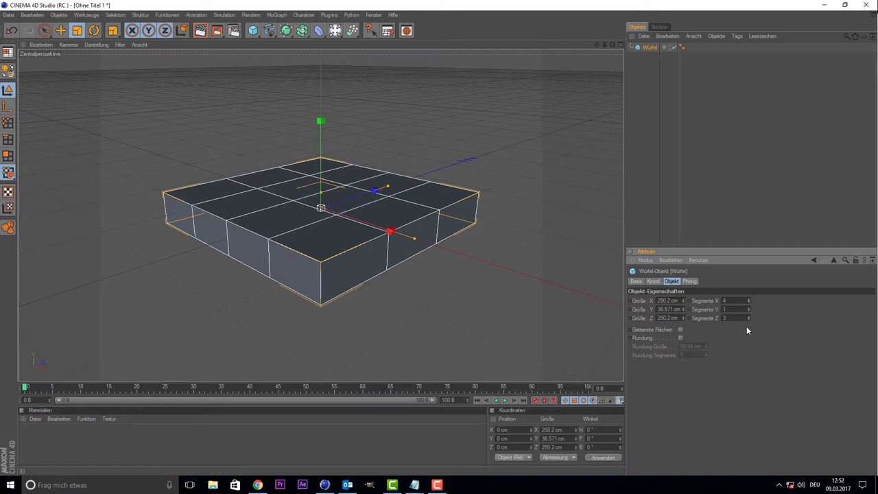
left_click(748, 316)
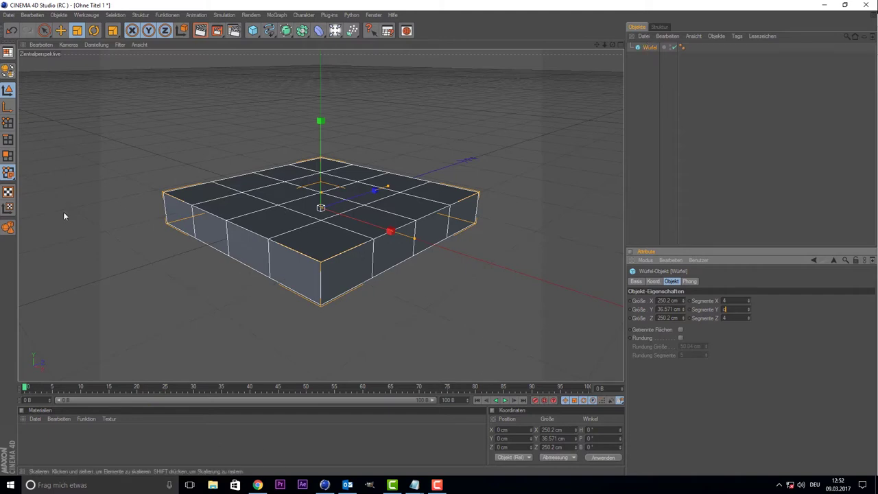
left_click(9, 156)
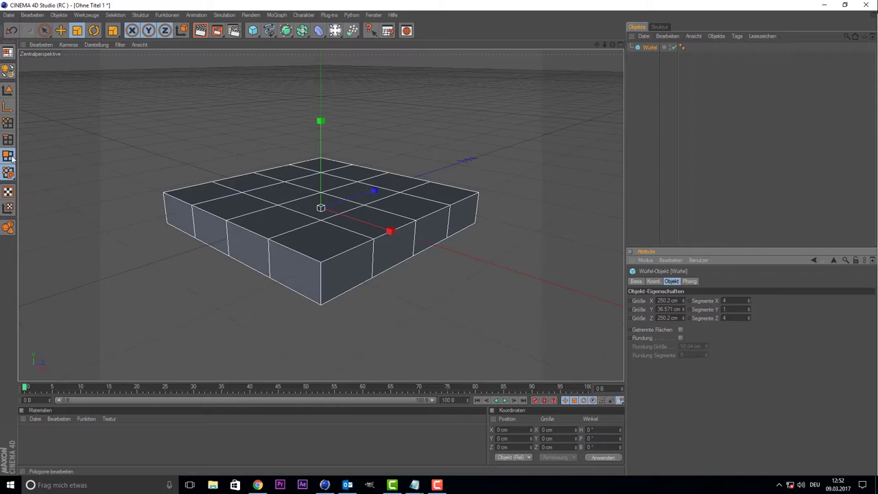
Select Würfel with Live Selection active and make it editable with C.
left_click(649, 48)
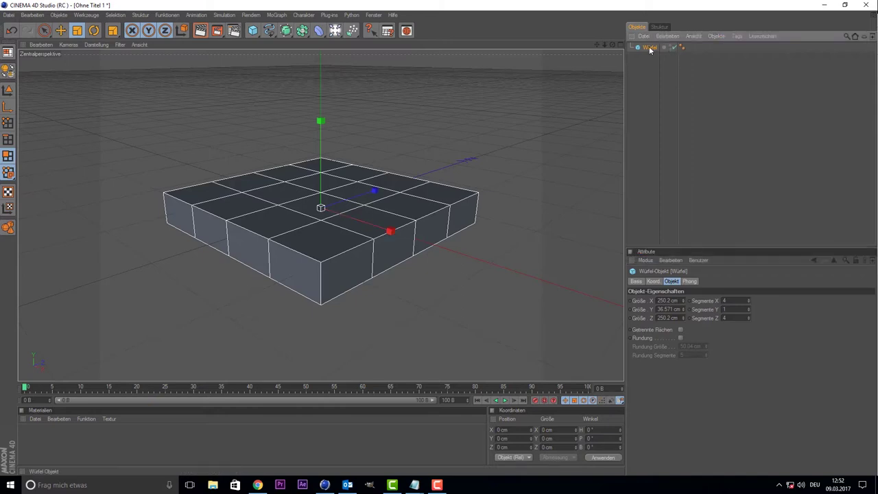
left_click(44, 30)
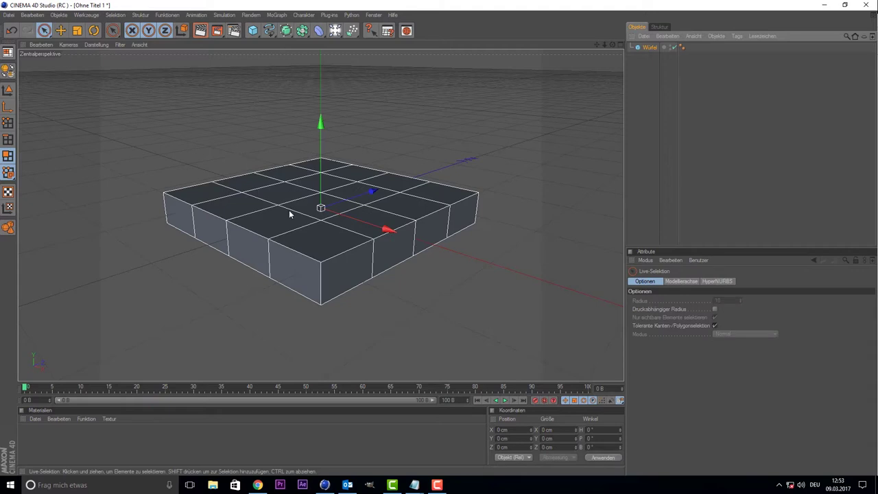
left_click(644, 48)
key("c")
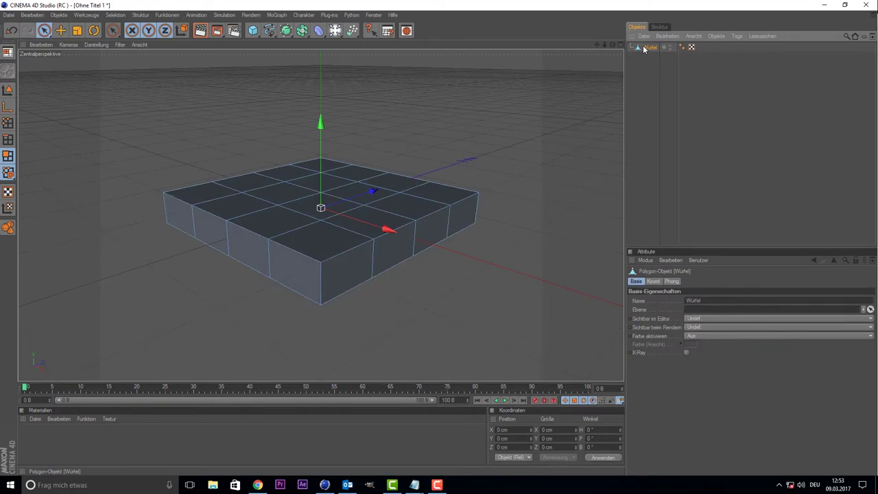
mouse_move(312, 189)
left_mouse_down()
mouse_move(206, 206)
mouse_move(226, 196)
left_mouse_up()
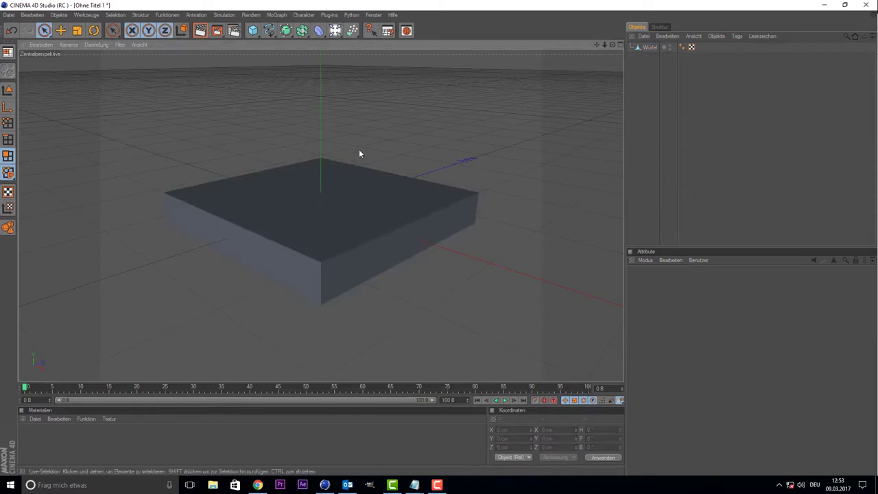
Clear the top polygon selection and set the Knife (Messer) tool to Loop mode.
left_click(646, 47)
right_click(383, 130)
left_click(378, 128)
left_click(369, 122)
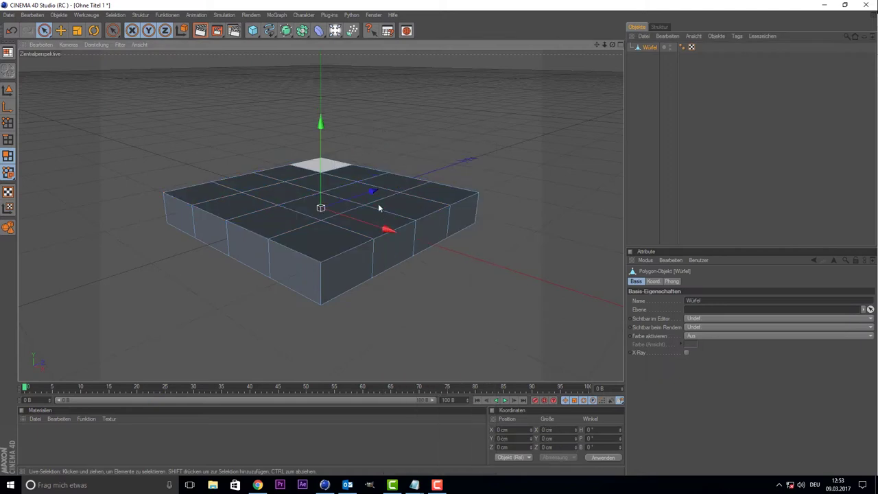
right_click(524, 106)
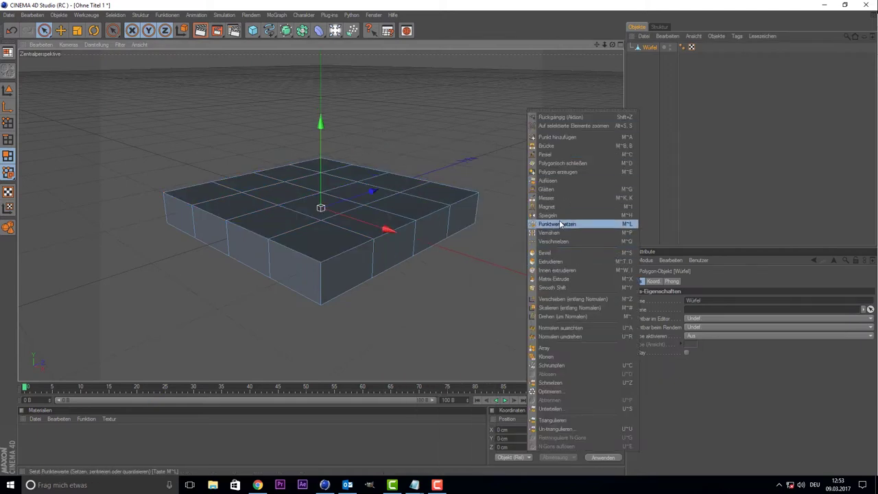
left_click(551, 199)
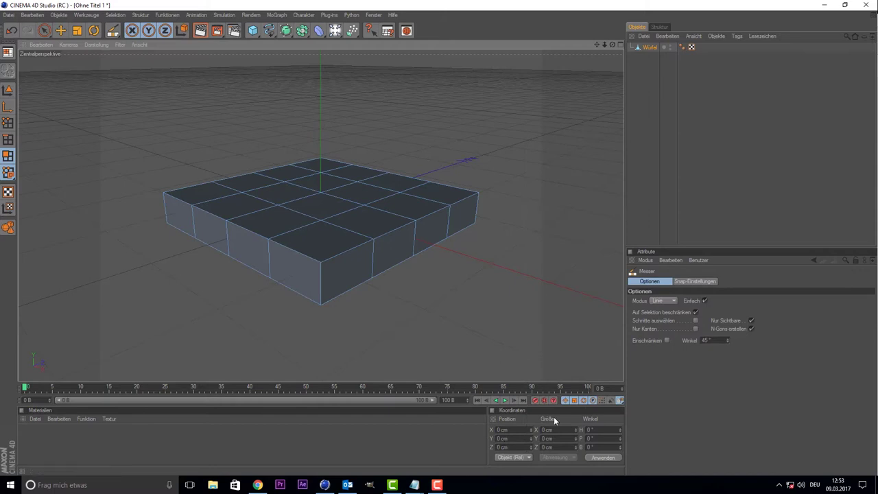
left_click(656, 302)
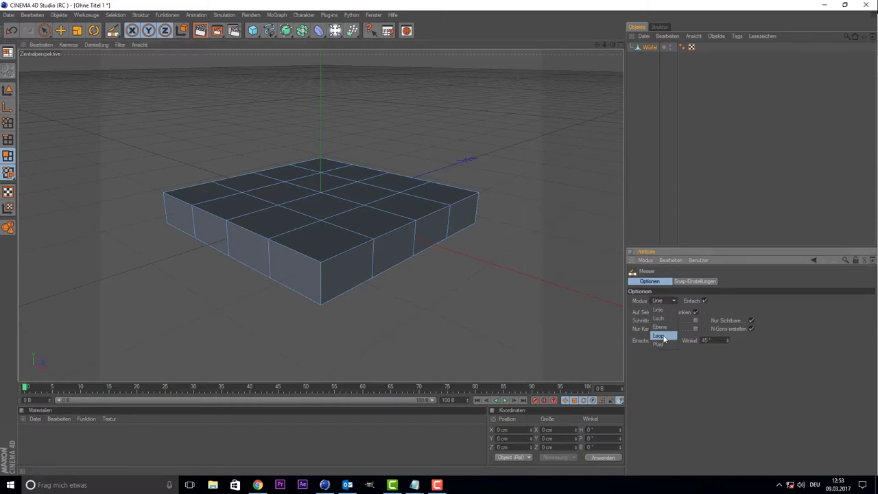
left_click(659, 336)
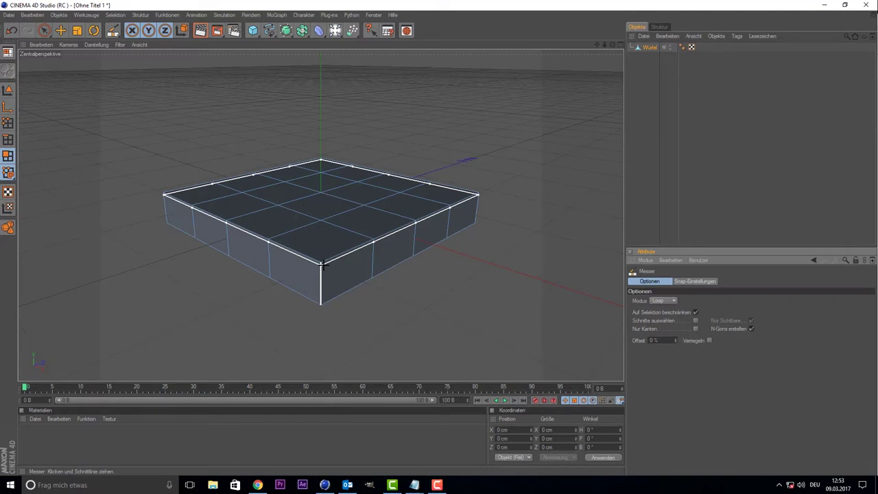
Cut edge loops just below the top rim and just above the bottom rim.
left_click(321, 264)
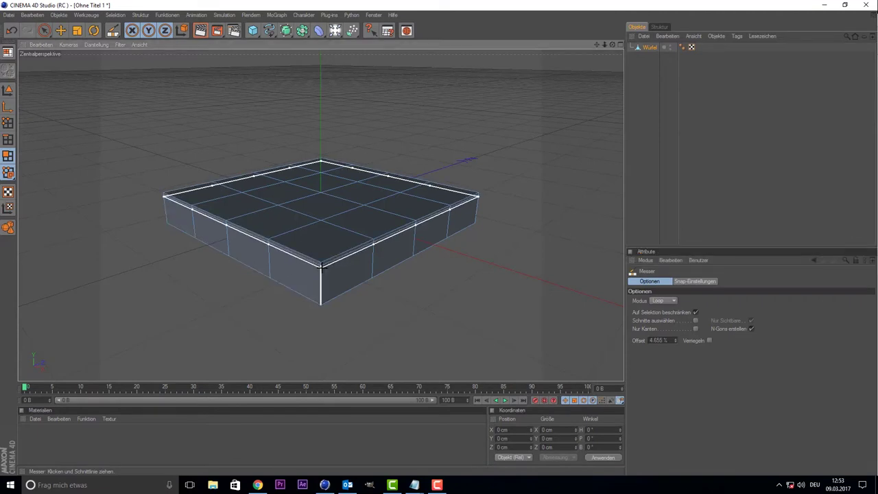
left_click(321, 267)
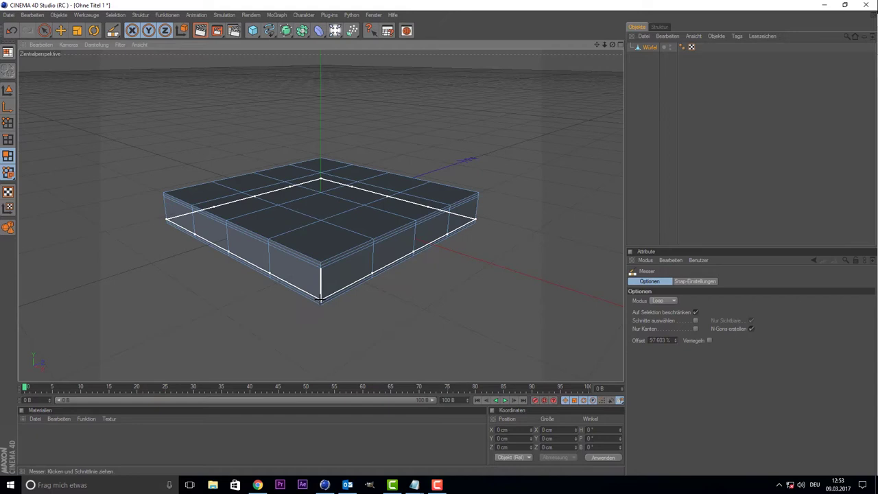
left_click(320, 300)
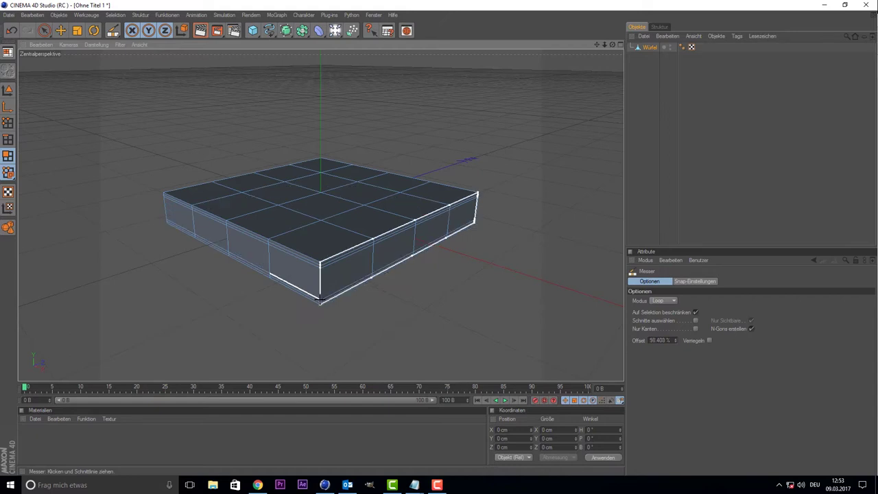
left_click(320, 265)
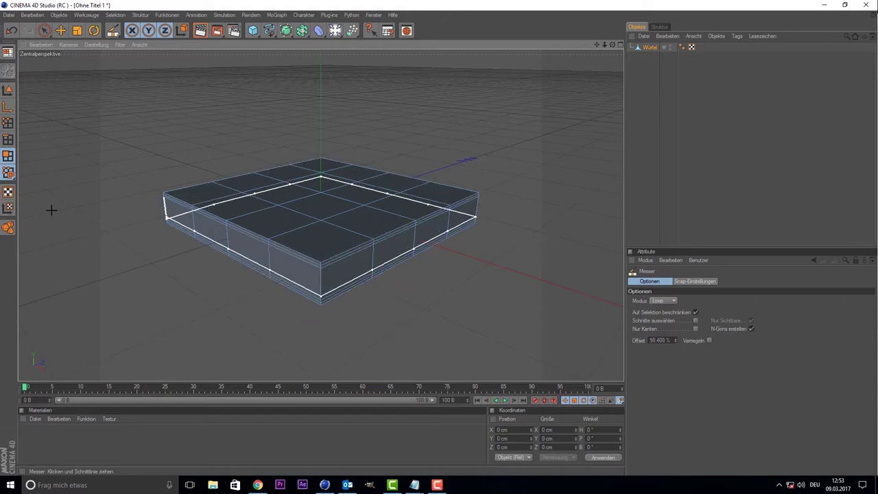
Select the whole top face and inset it slightly with Innen extrudieren.
left_click(44, 30)
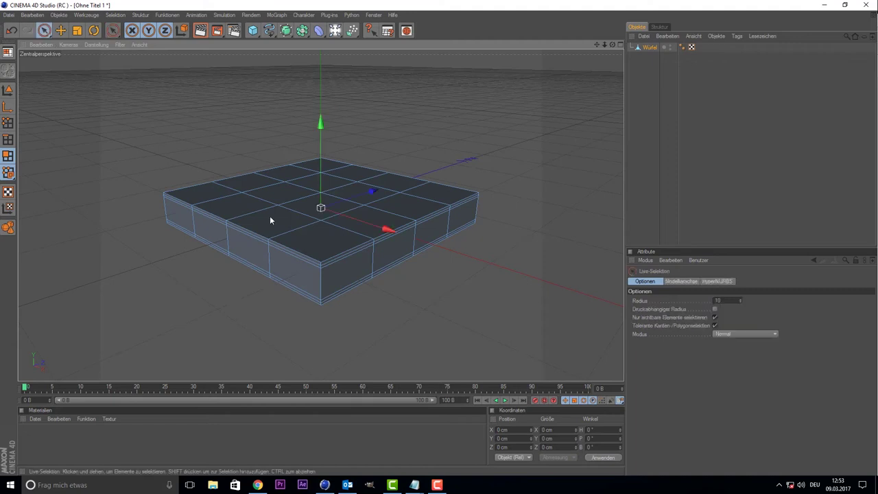
left_click(197, 194)
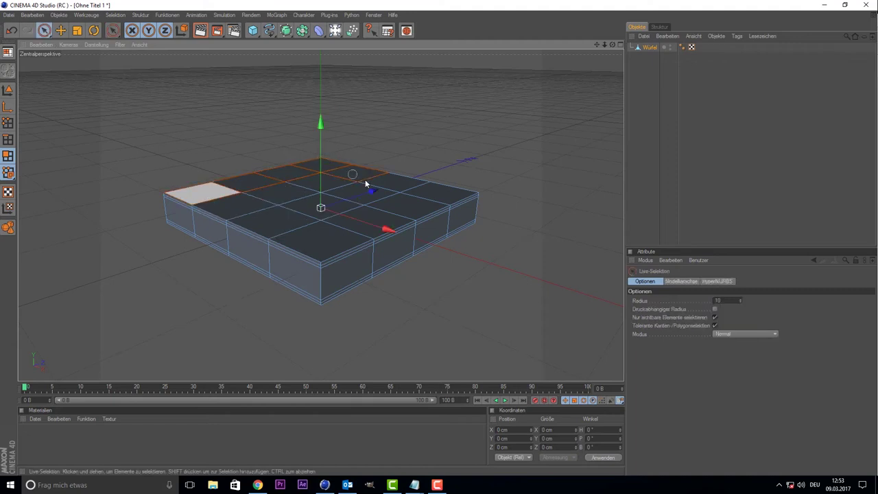
double_click(302, 192)
right_click(314, 175)
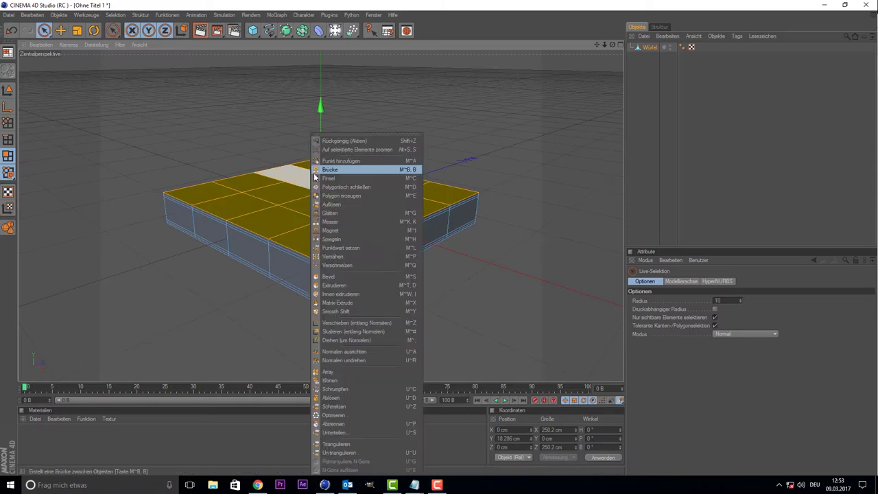
left_click(357, 294)
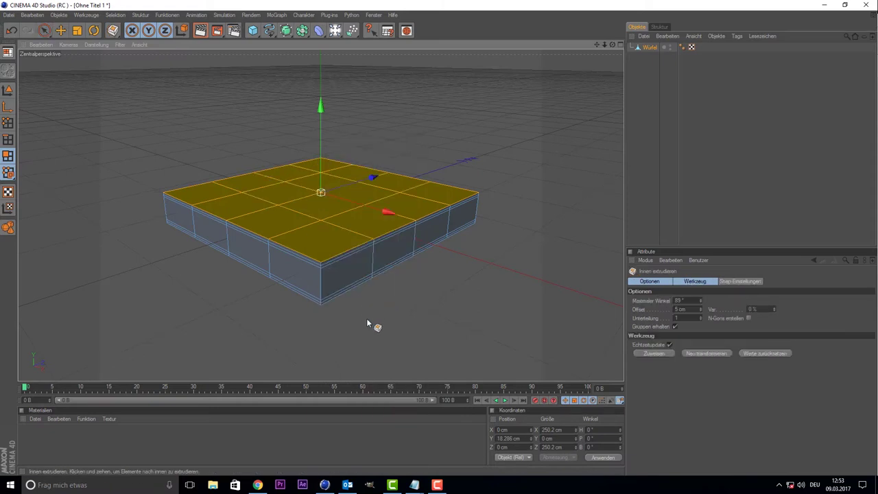
left_click_drag(366, 324, 371, 324)
Extrude the top face to a -1.7 cm offset, sinking it below the rim.
right_click(245, 228)
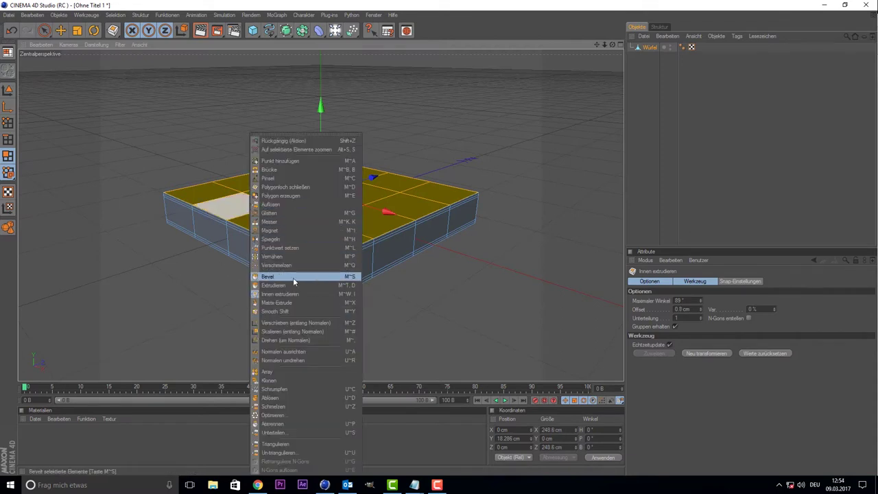
left_click(281, 284)
left_click_drag(332, 327, 324, 327)
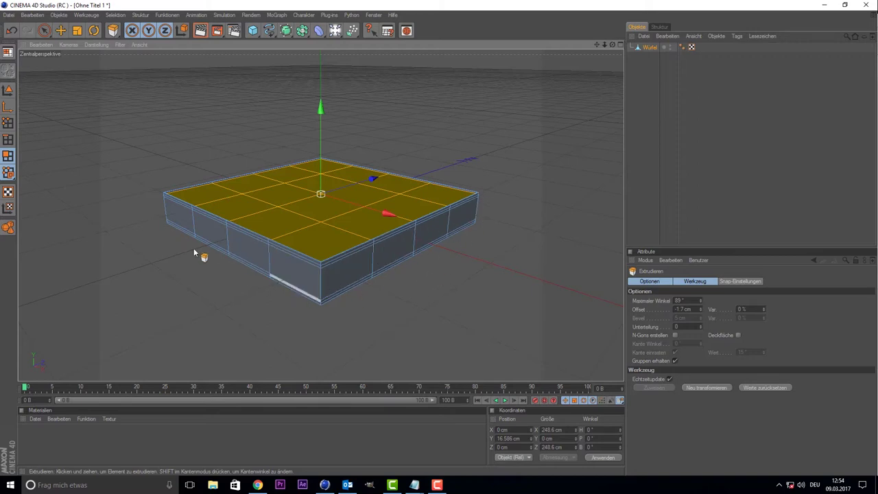
Loop-select the side-face band and scale it inward to 245.446 cm across.
left_click(86, 16)
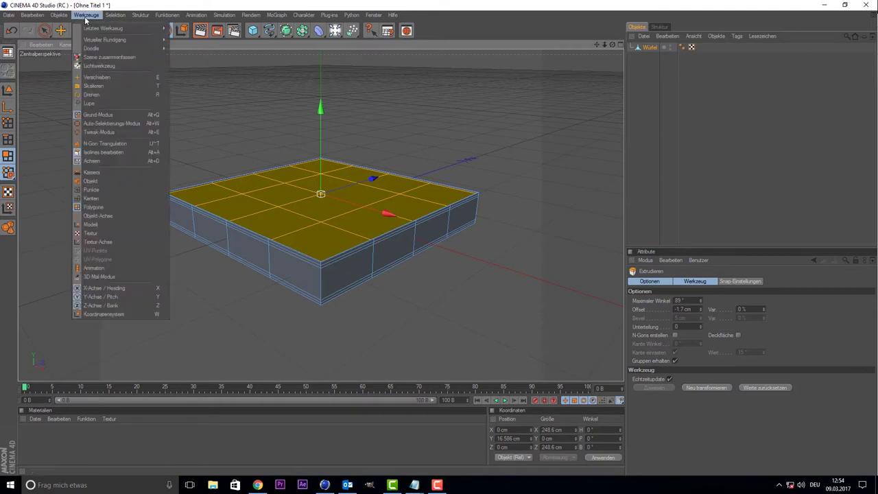
mouse_move(115, 15)
left_click(130, 40)
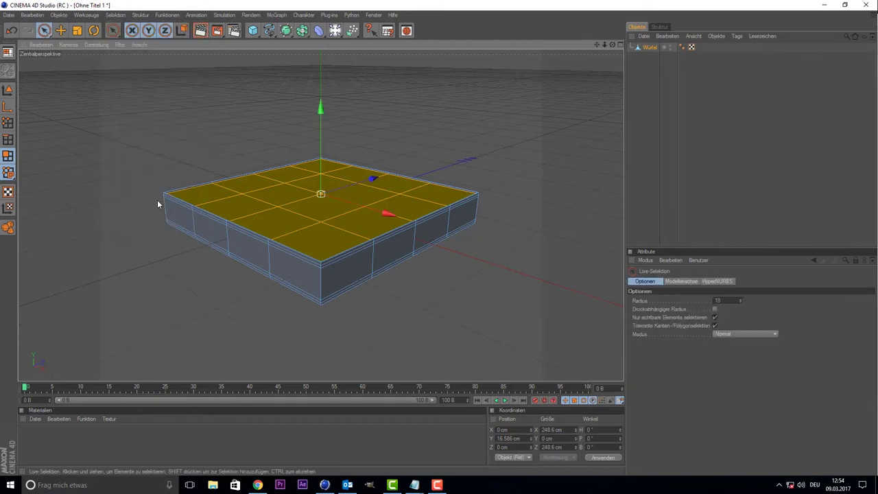
left_click(206, 232)
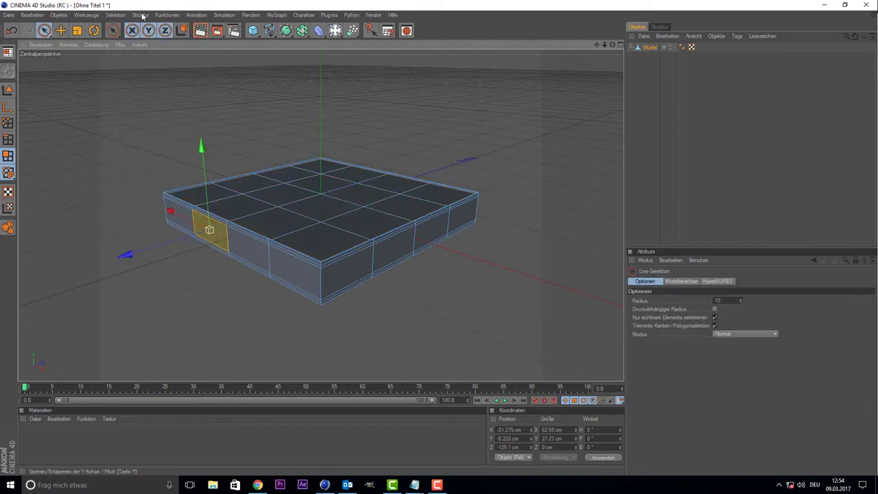
left_click_drag(112, 31, 142, 58)
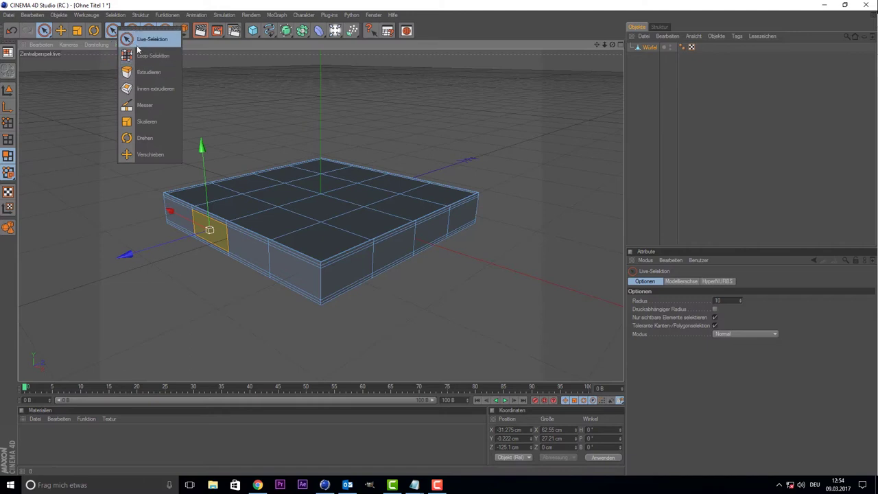
left_click(237, 245)
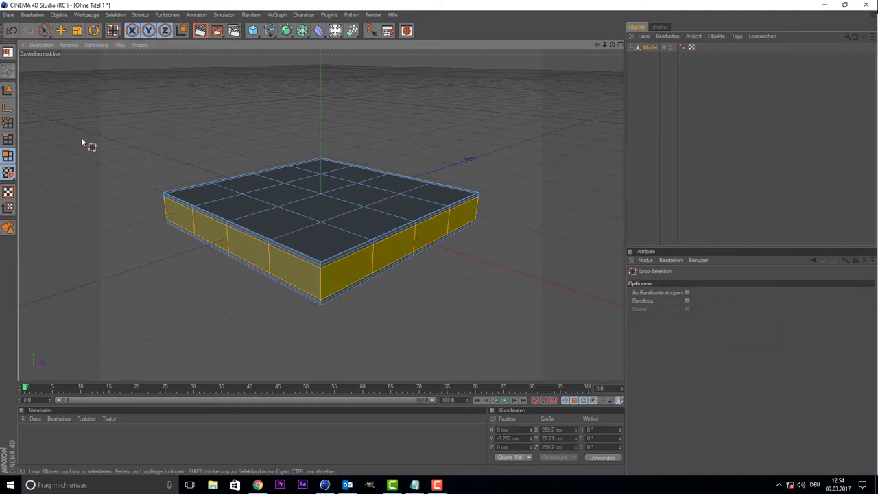
left_click(79, 31)
left_click_drag(187, 281, 180, 281)
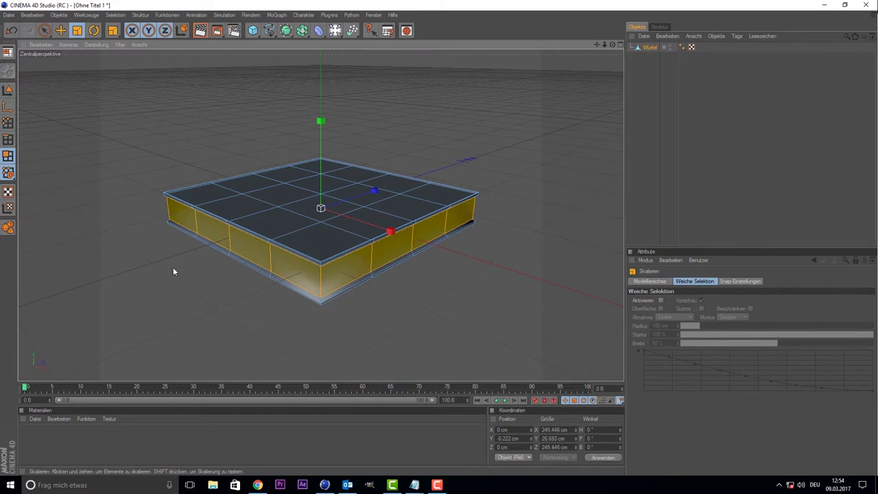
Select eight alternating top tiles in a checkerboard, starting from the top-left corner.
left_click(46, 30)
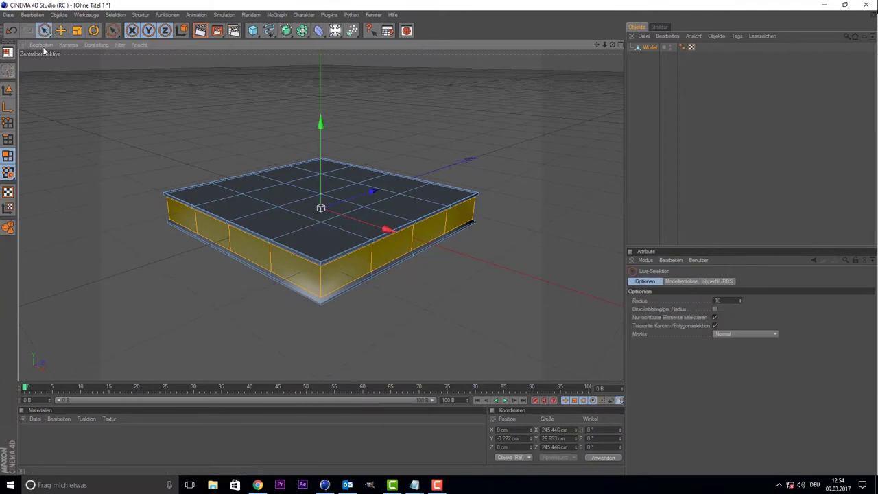
left_click(197, 197)
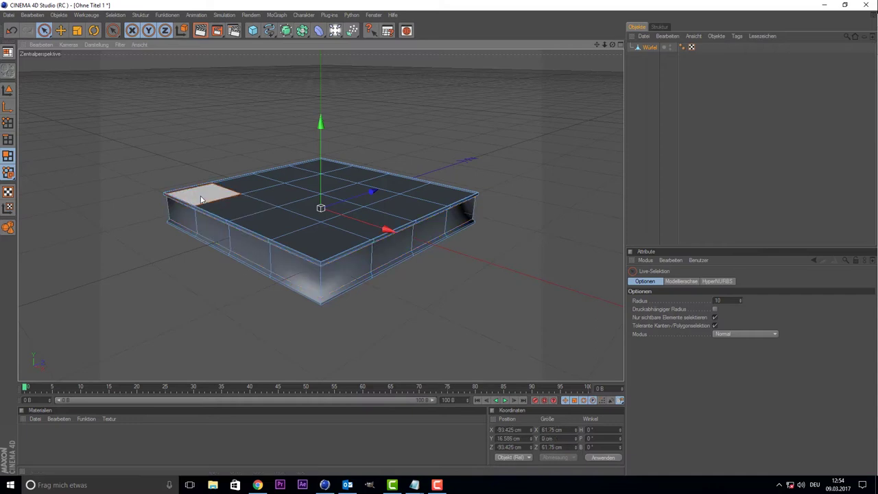
left_click(282, 199, "shift")
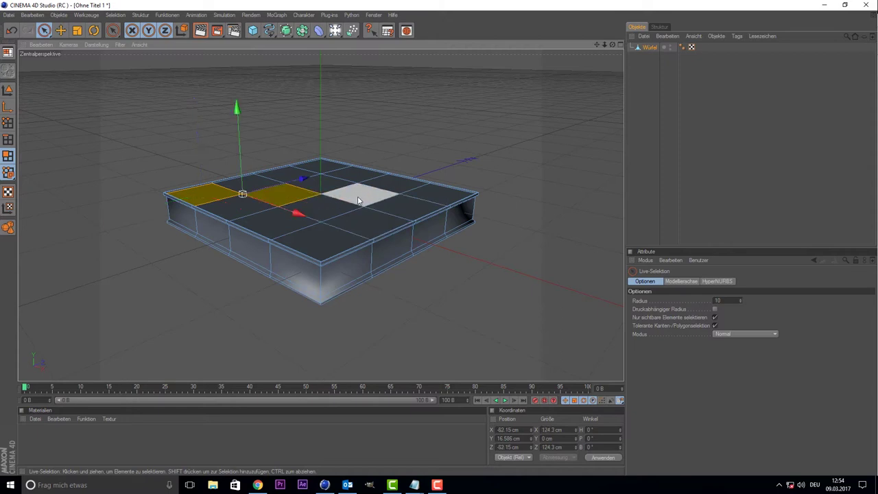
left_click(411, 191, "shift")
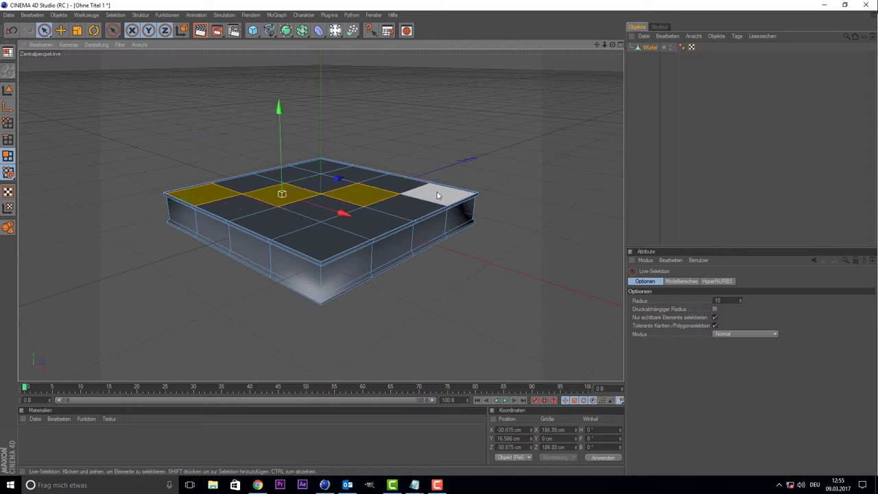
left_click(437, 196, "shift")
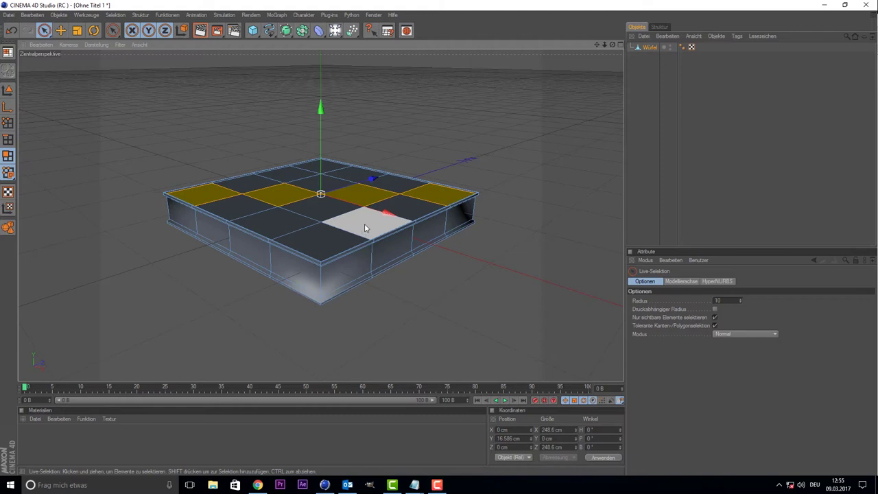
left_click(364, 224, "shift")
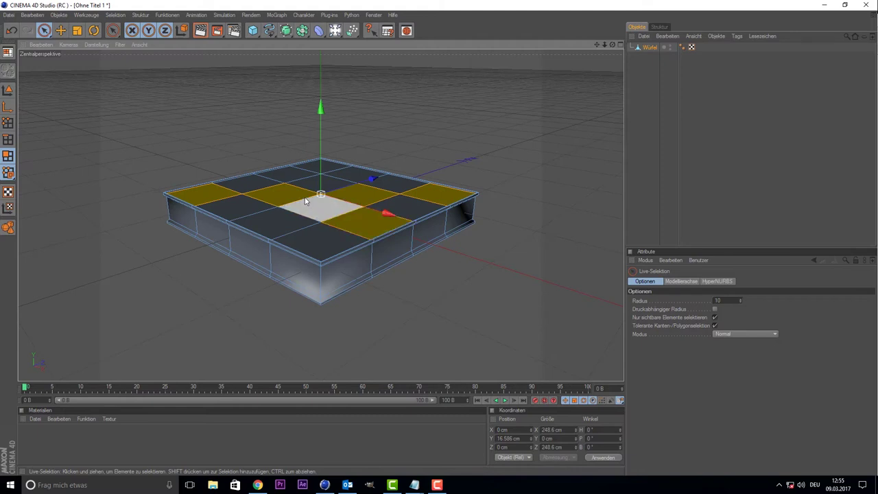
left_click(270, 218, "shift")
left_click(290, 175, "shift")
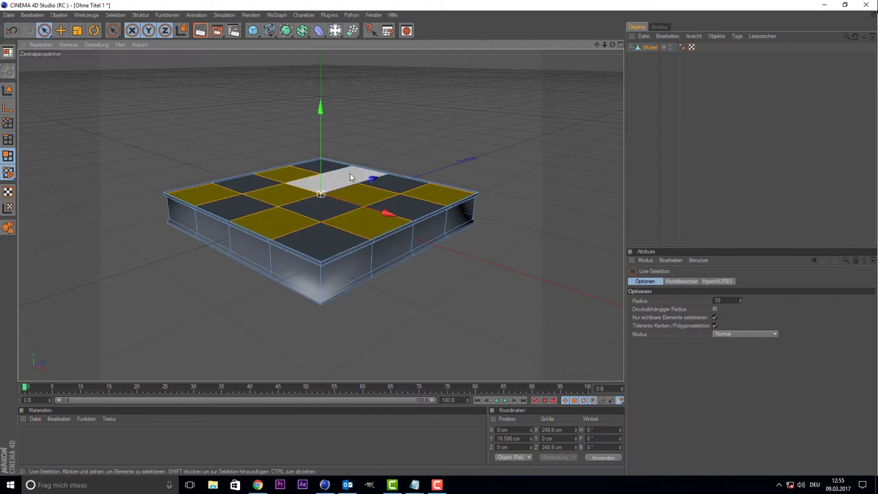
left_click(355, 168, "shift")
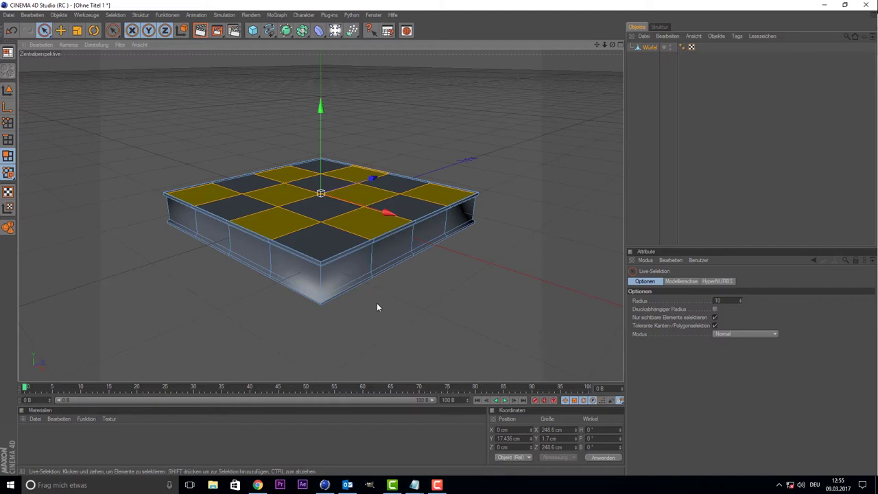
Bevel the checkerboard squares by dragging to raise them.
right_click(291, 201)
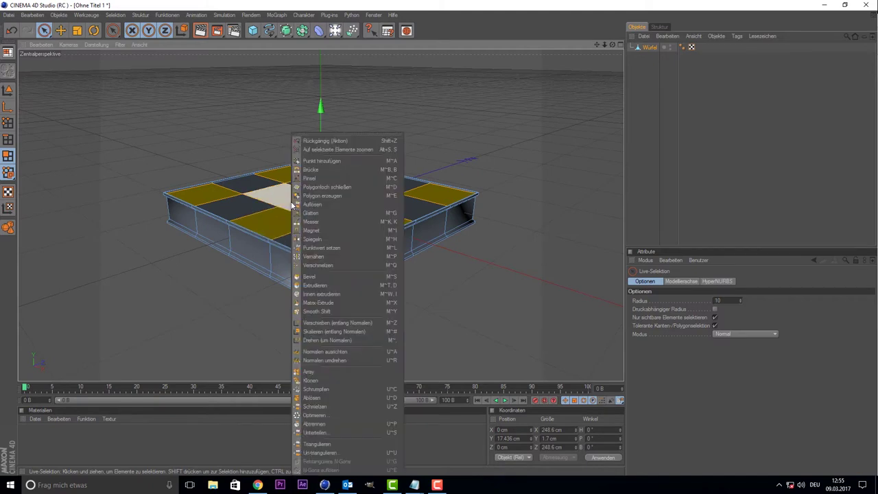
left_click(327, 276)
mouse_move(308, 309)
left_mouse_down()
mouse_move(370, 310)
mouse_move(352, 310)
mouse_move(363, 310)
left_mouse_up()
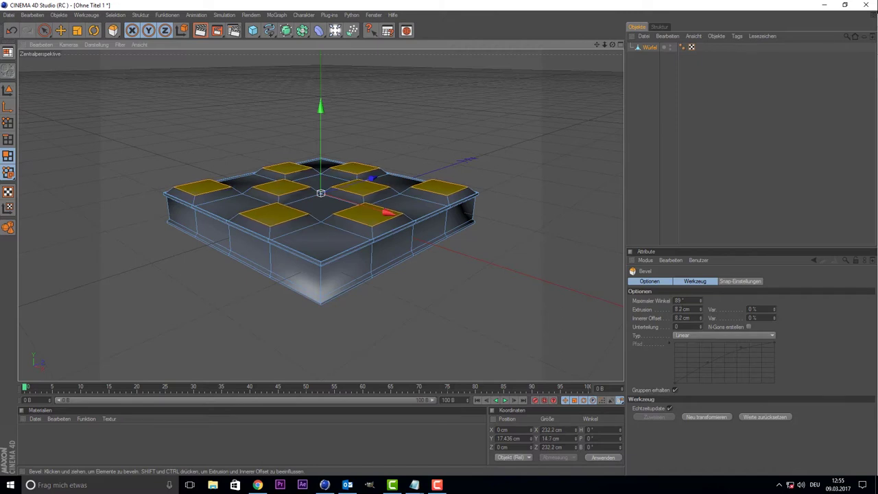
Reselect the centre, front, side and back-centre squares on the top.
left_click(297, 303)
left_click(309, 236)
left_click(308, 207)
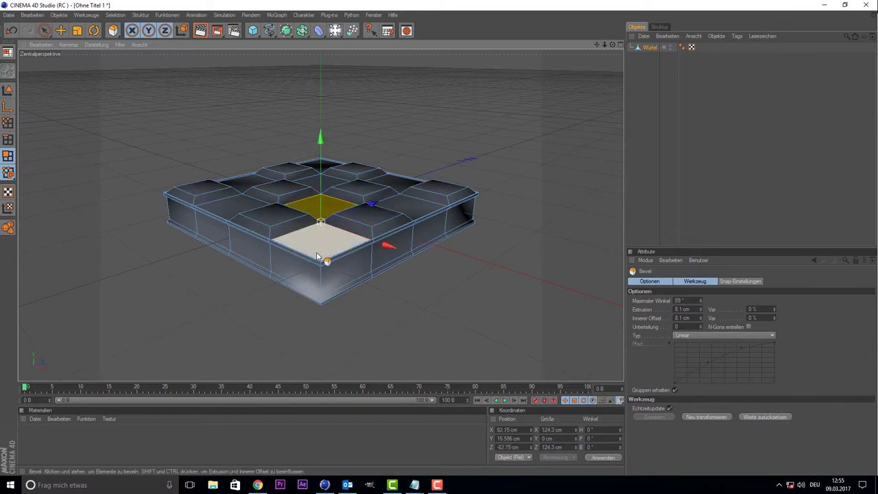
left_click(317, 254, "shift")
left_click(389, 186, "shift")
left_click(411, 206, "shift")
left_click(252, 182, "shift")
left_click(232, 202, "shift")
left_click(329, 175, "shift")
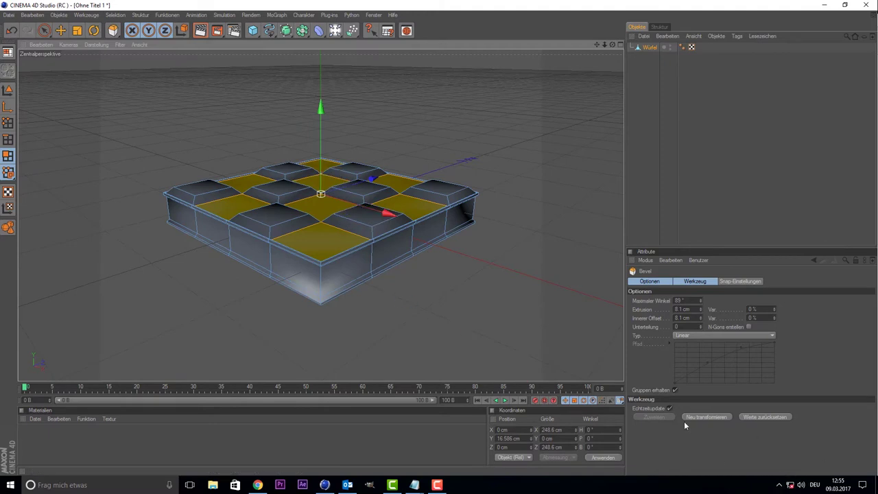
Re-apply the bevel with Neu transformieren at 8.1 cm extrusion and 8.1 cm inner offset.
left_click(708, 415)
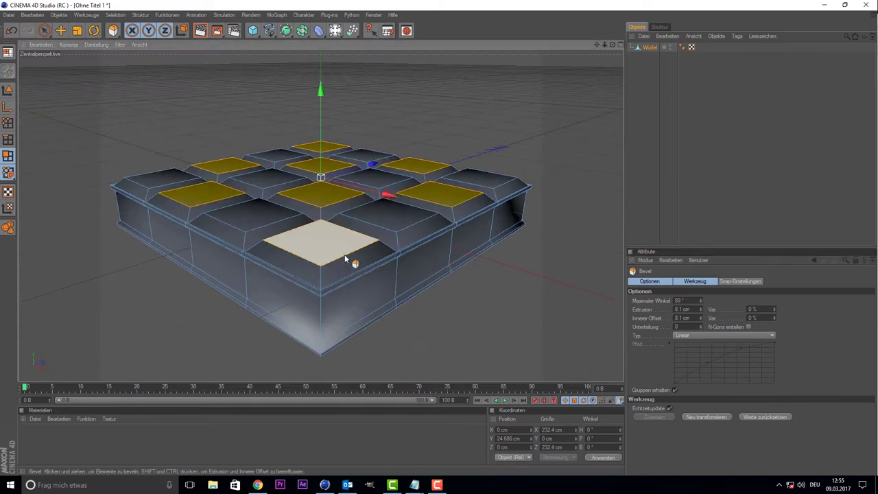
scroll(344, 257, "down", 2)
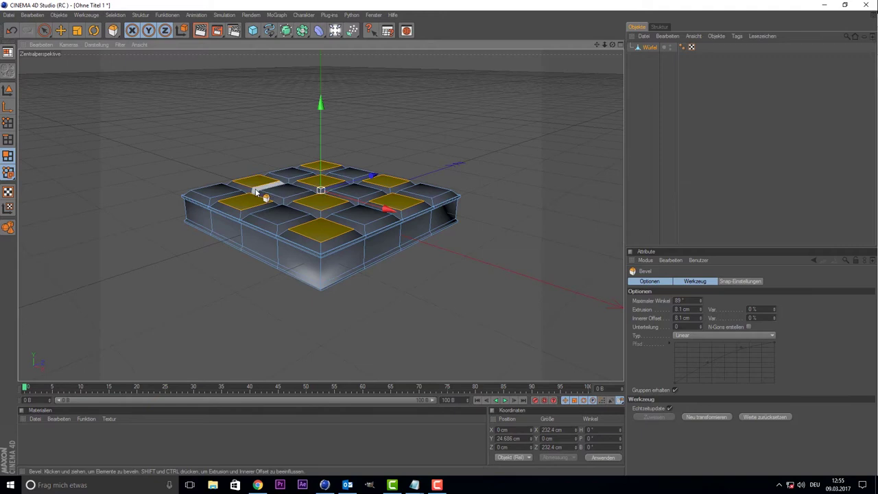
scroll(208, 233, "up", 1)
scroll(207, 233, "up", 1)
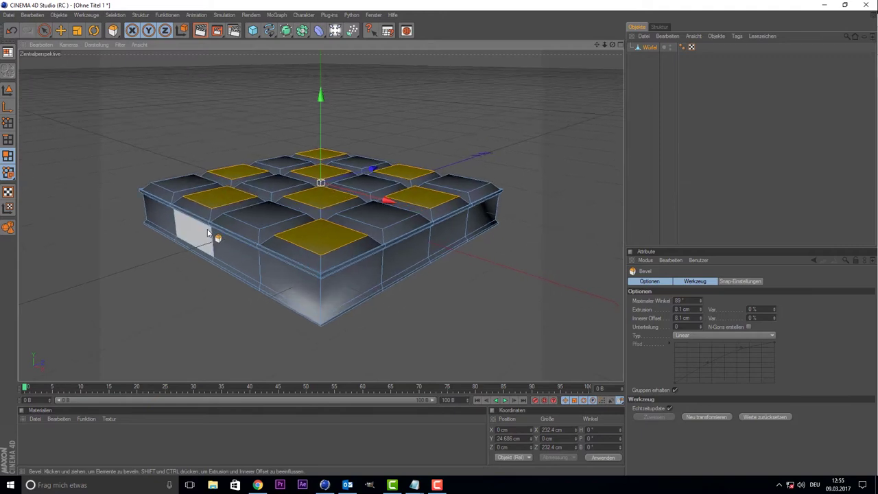
scroll(208, 234, "up", 1)
scroll(208, 233, "down", 2)
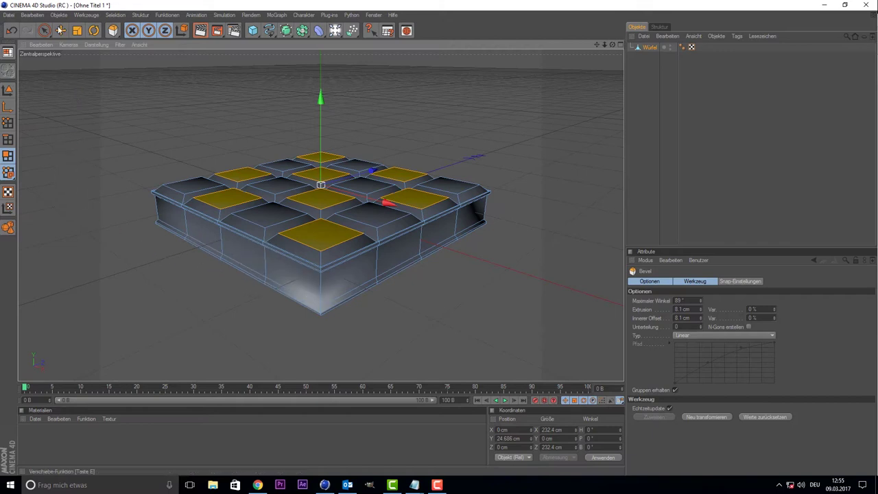
Cut two horizontal knife loops around the cushion's sides, one near the top and one near the bottom.
right_click(104, 172)
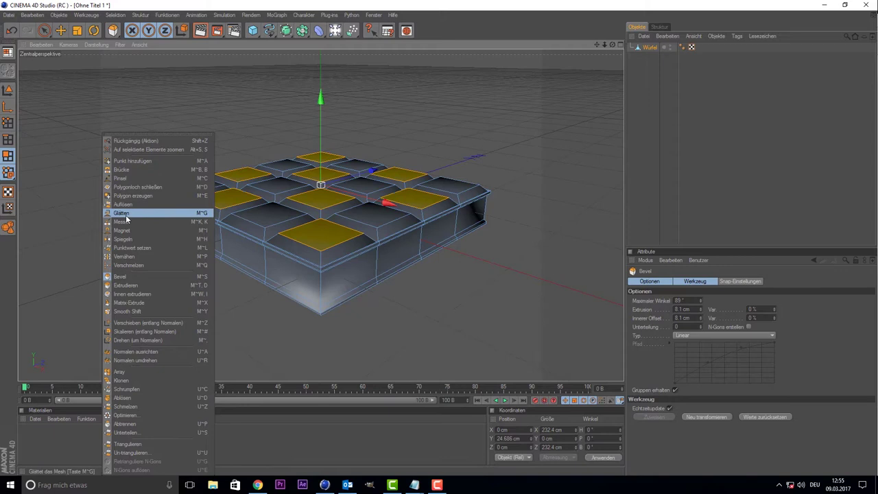
left_click(182, 86)
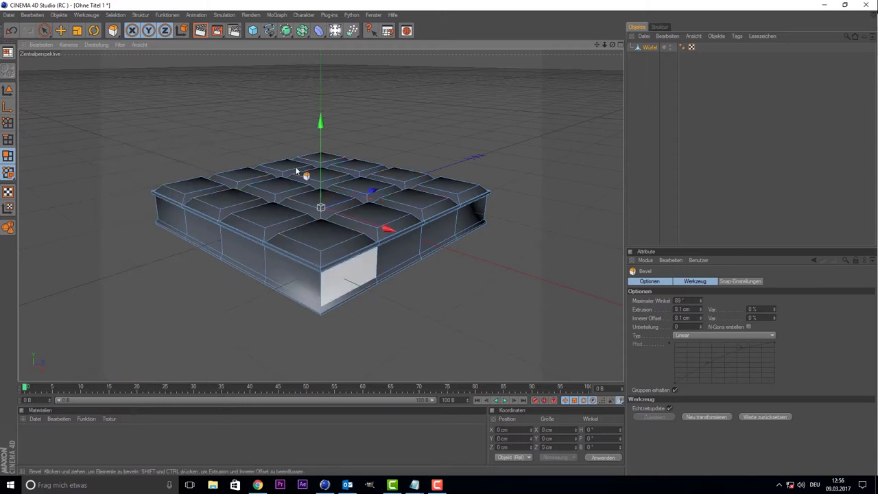
right_click(192, 285)
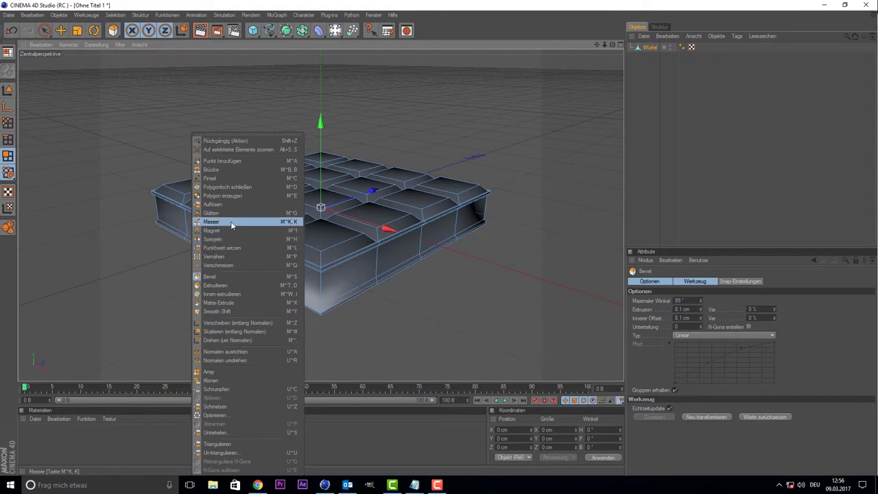
left_click(231, 222)
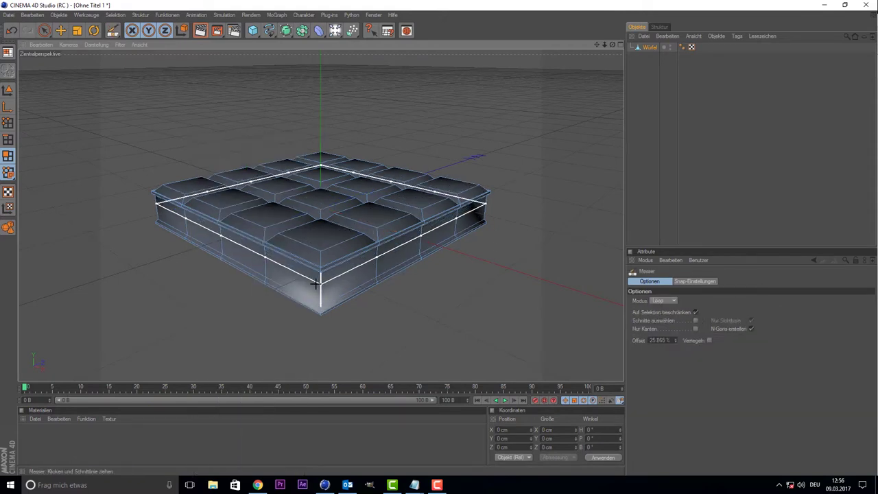
left_click(317, 283)
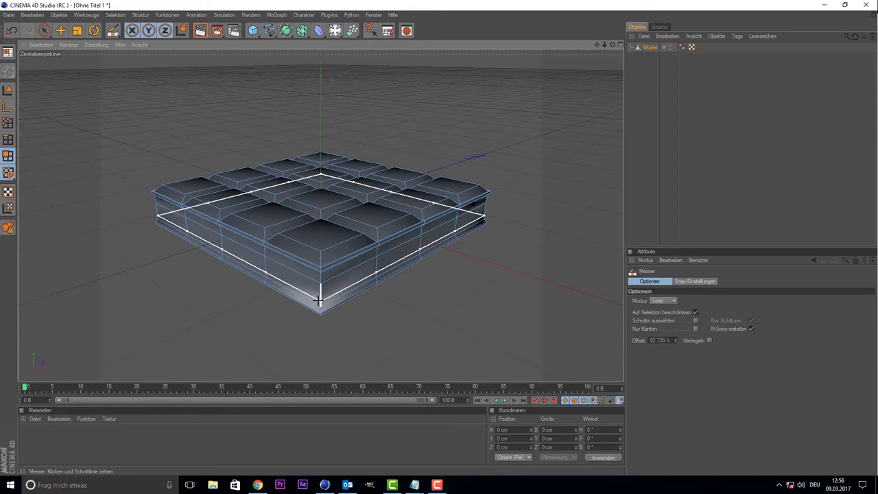
left_click(318, 298)
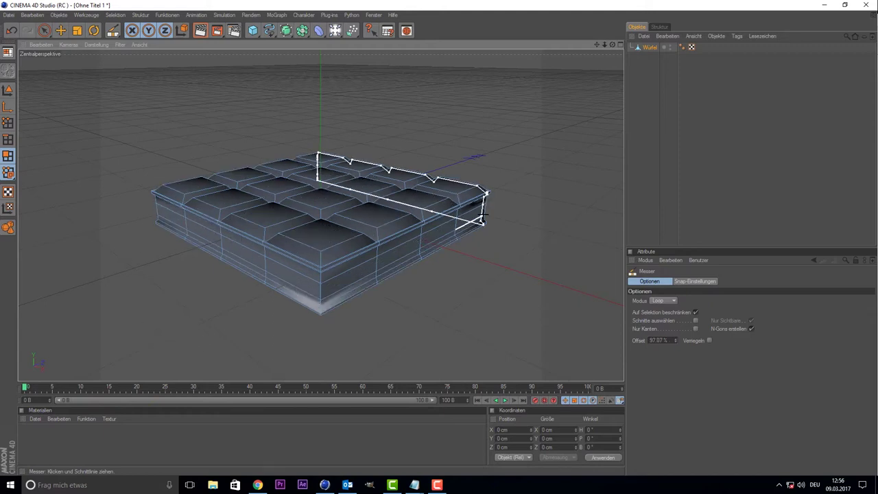
mouse_move(612, 44)
left_mouse_down()
mouse_move(615, 113)
mouse_move(617, 52)
mouse_move(617, 75)
left_mouse_up()
In a maximised, zoomed top view, cut a vertical knife loop beside the left tile column.
middle_click(411, 199)
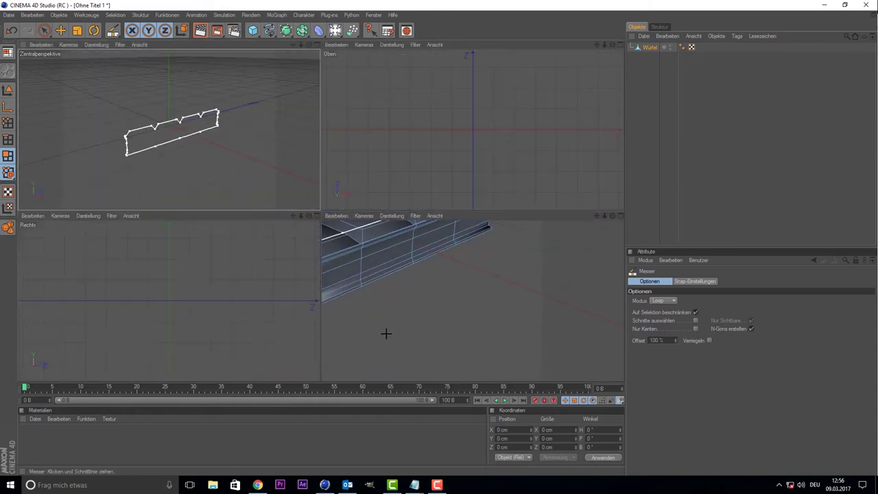
middle_click(416, 87)
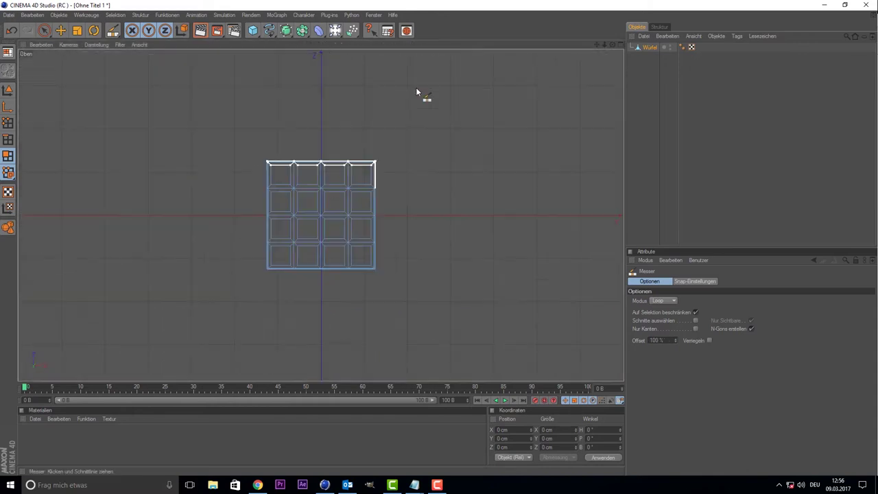
scroll(280, 253, "up", 3)
scroll(276, 254, "up", 3)
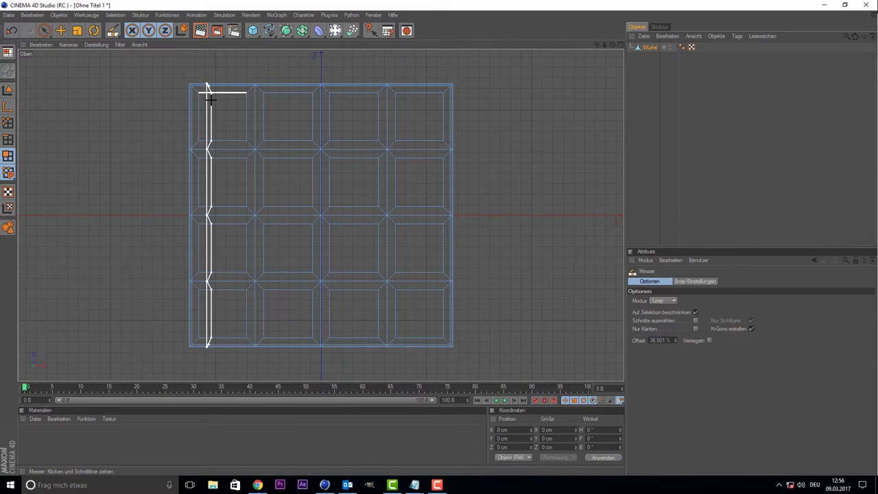
left_click(210, 100)
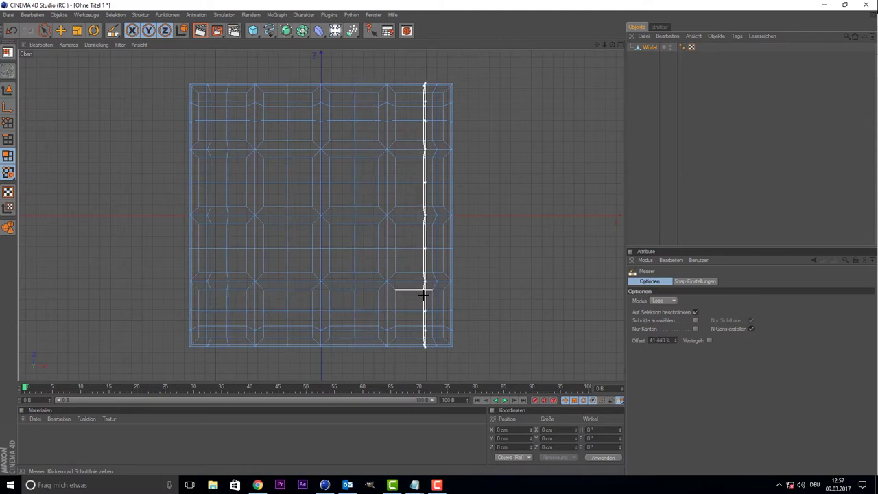
Wrap the Würfel cube in a HyperNURBS in the perspective view and render the smoothed cushion.
middle_click(329, 241)
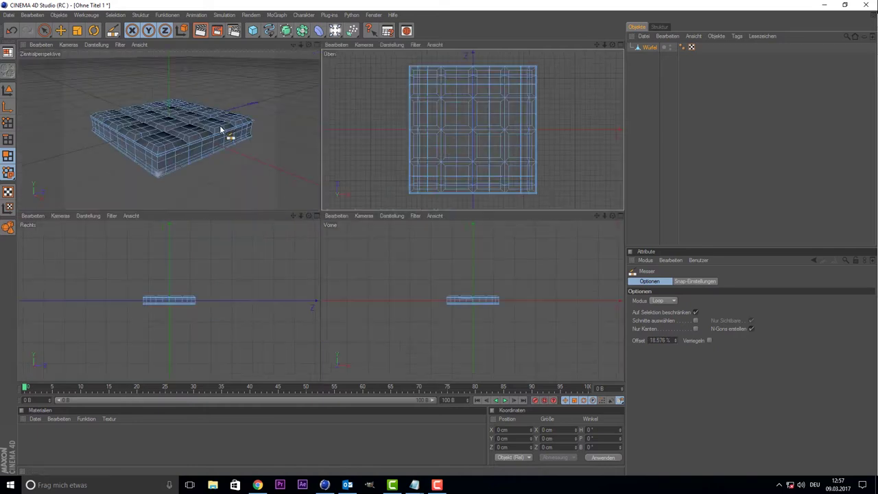
middle_click(251, 141)
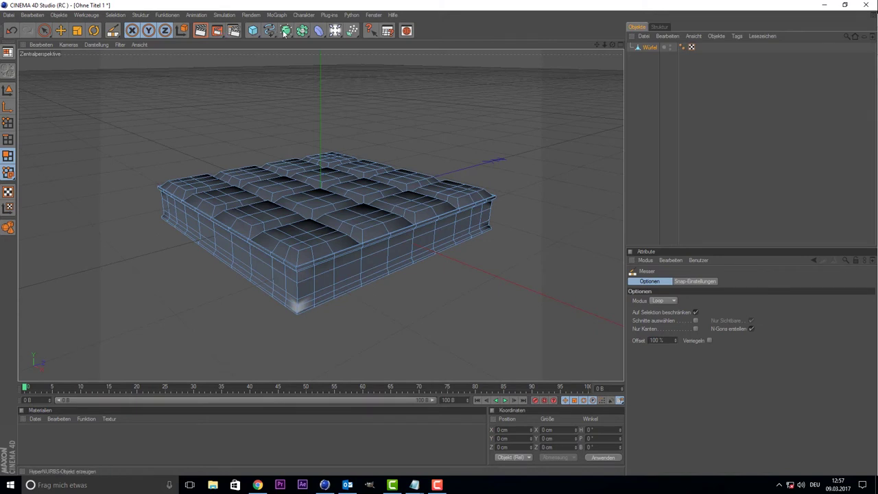
left_click_drag(285, 30, 309, 39)
left_click(310, 39, "alt")
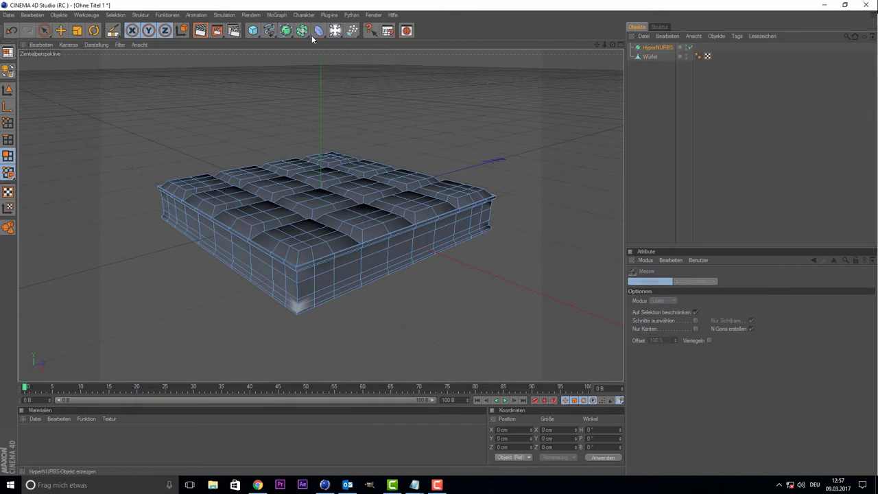
left_click(652, 57)
left_click(655, 131)
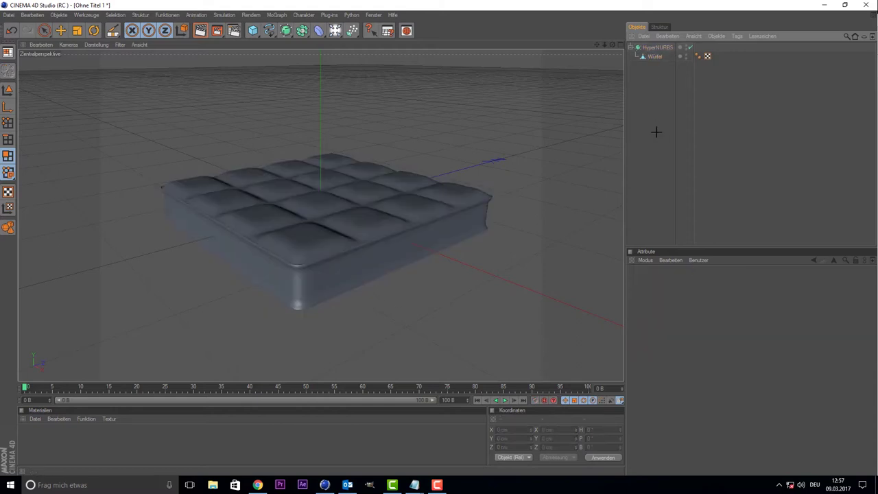
left_click(200, 30)
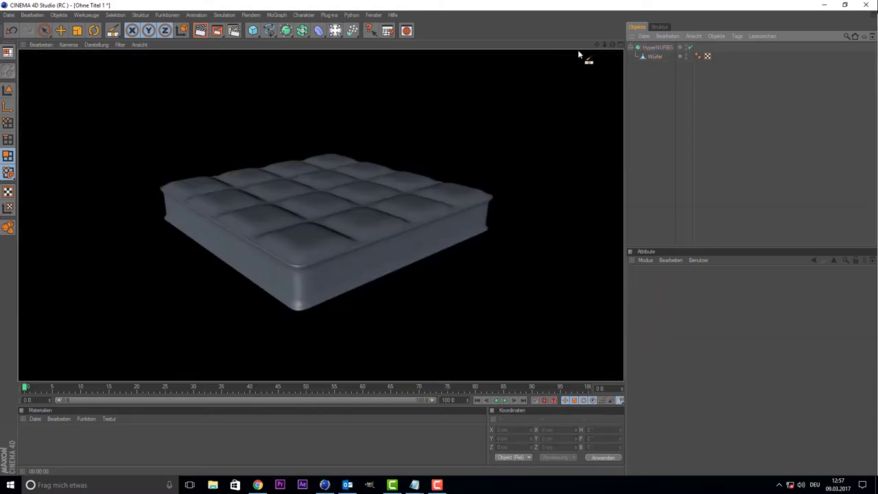
left_click_drag(614, 45, 374, 112)
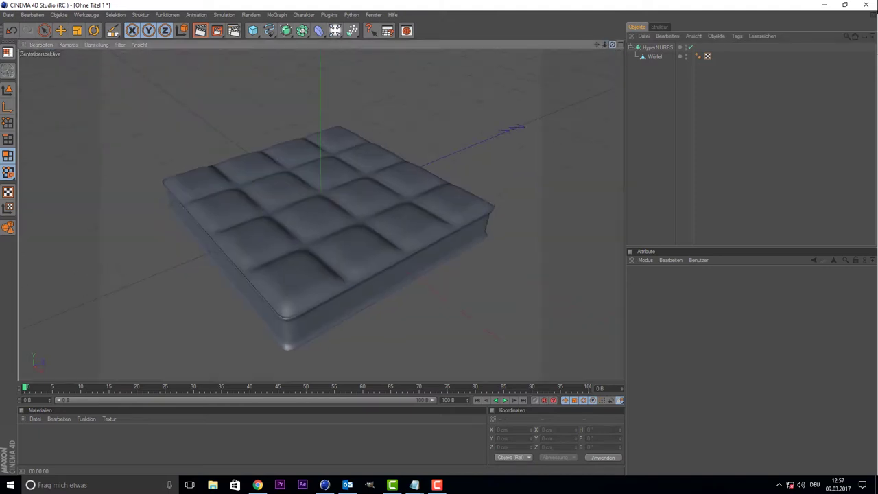
In point mode on the Würfel mesh, select the tuft corner points on the cushion top.
left_click(200, 30)
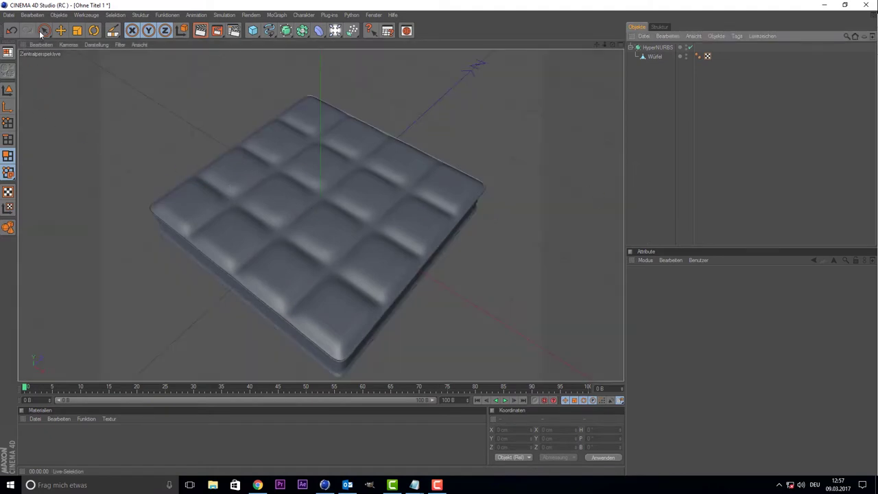
left_click(10, 125)
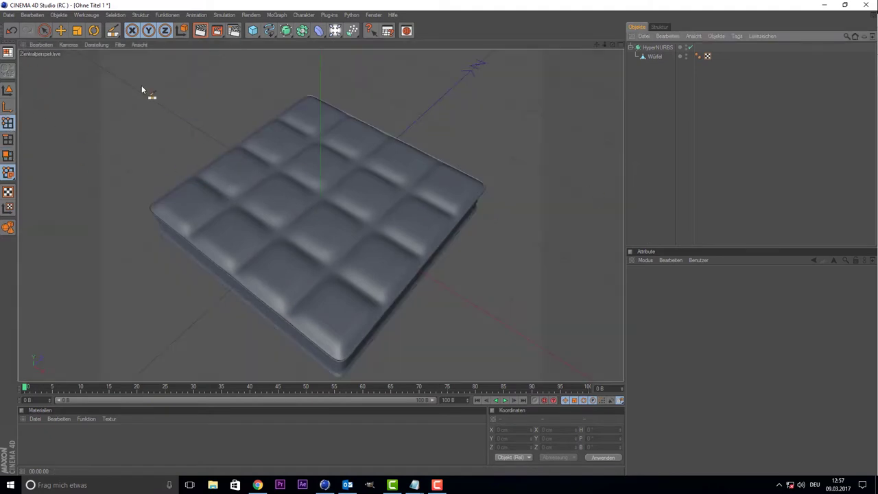
left_click(44, 31)
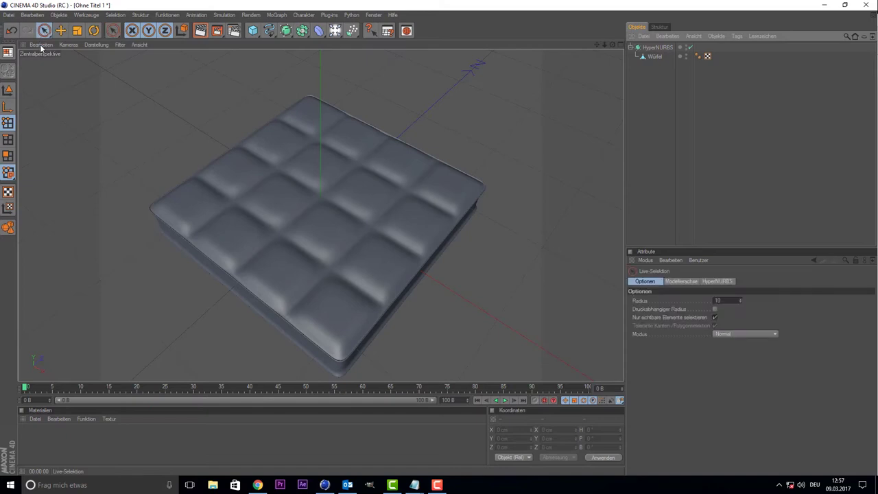
left_click(655, 57)
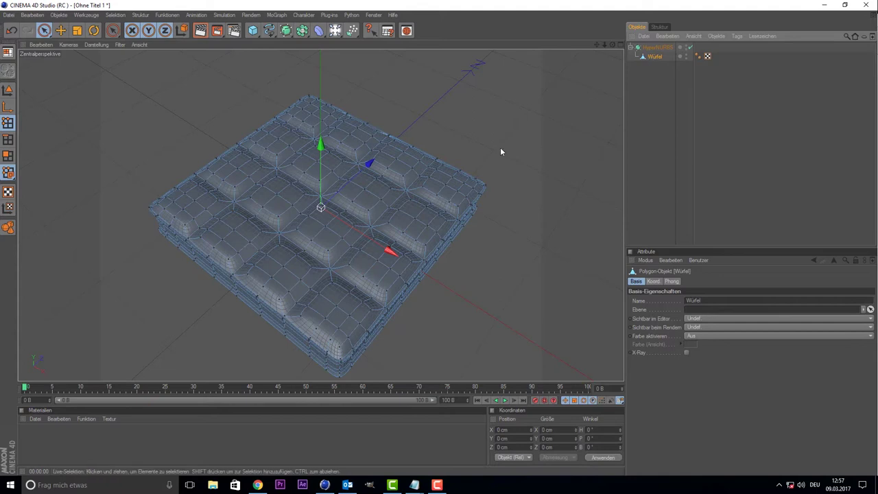
left_click(278, 235)
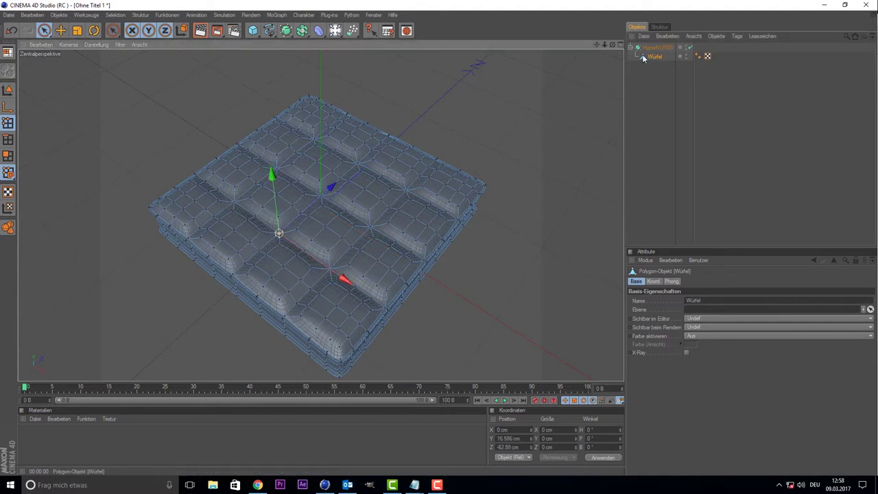
left_click(234, 202)
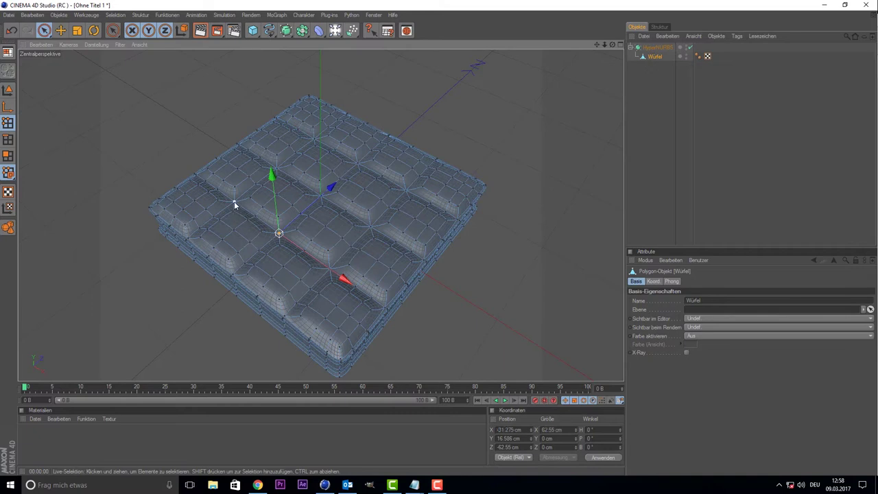
left_click(370, 227, "shift")
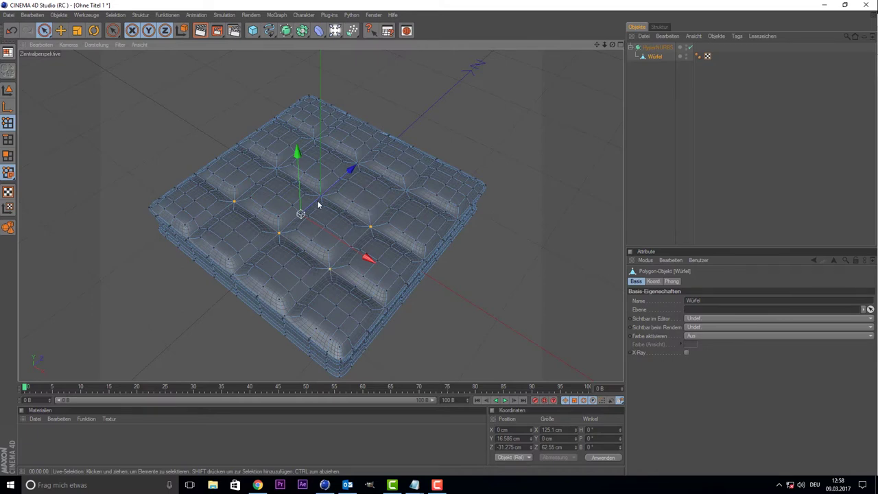
left_click(403, 192, "shift")
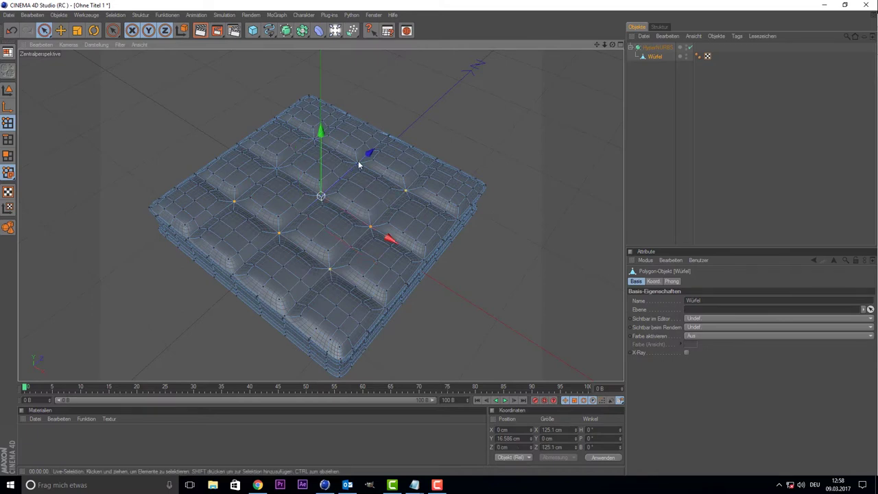
left_click(277, 168, "shift")
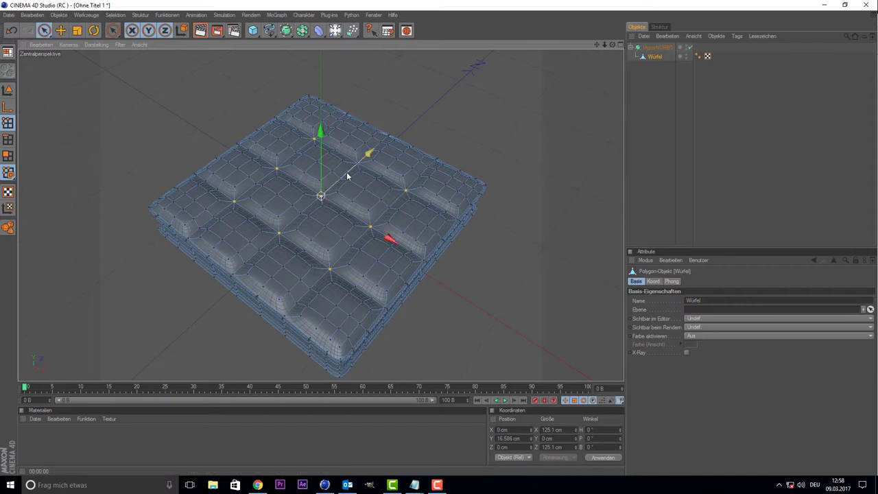
In a maximised, zoomed side view, drag the selected tuft points down along Y.
middle_click(230, 228)
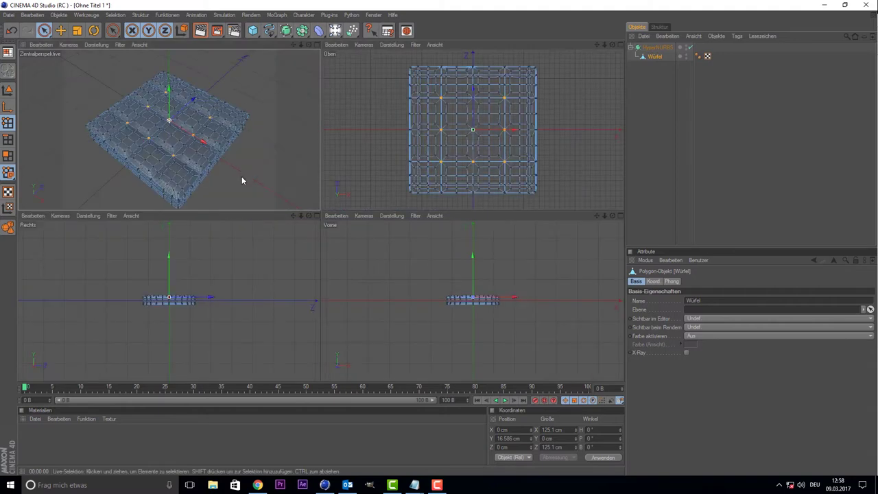
middle_click(242, 250)
scroll(243, 249, "up", 2)
scroll(247, 240, "up", 2)
scroll(258, 223, "up", 3)
scroll(260, 218, "up", 2)
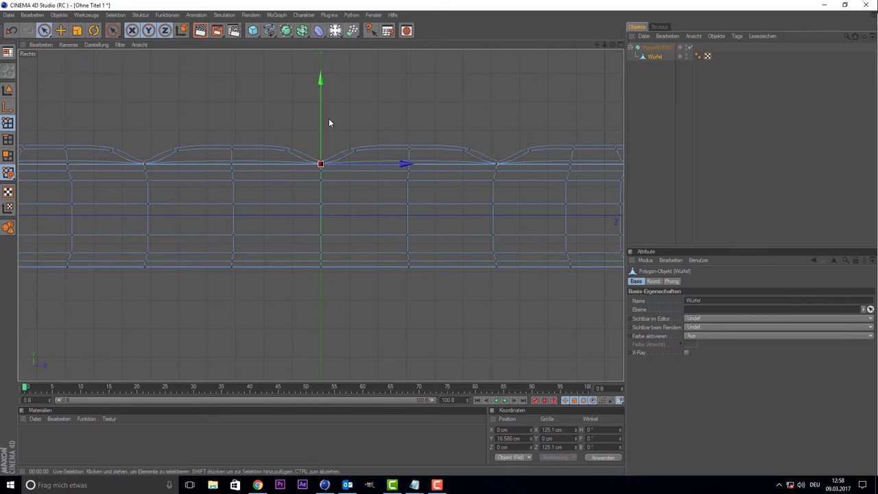
left_click_drag(321, 122, 321, 146)
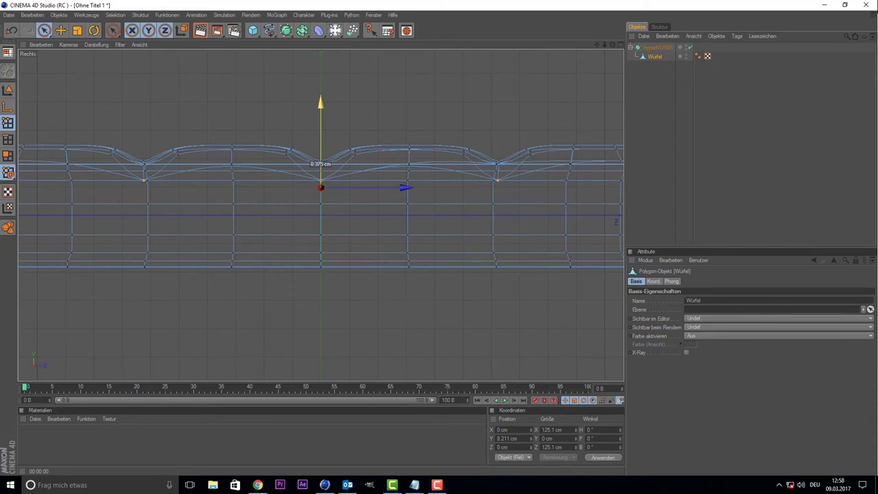
Return to the perspective view, deselect everything, and render the dimpled cushion.
middle_click(275, 134)
middle_click(271, 129)
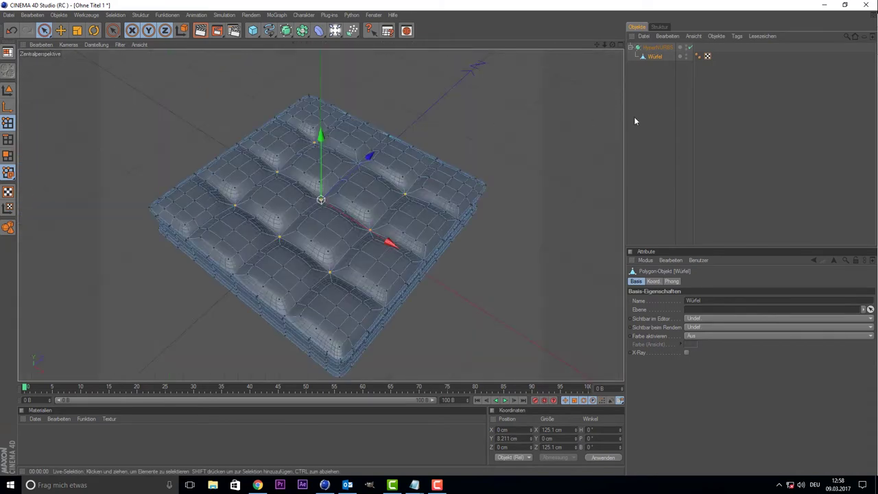
left_click(635, 122)
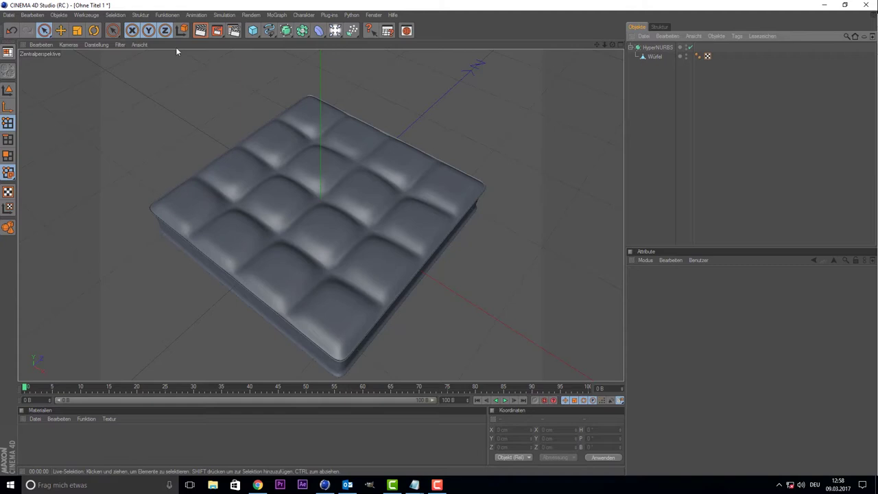
left_click(200, 31)
Open the Content Browser and navigate to the Prime Materials > Misc folder.
left_click(407, 29)
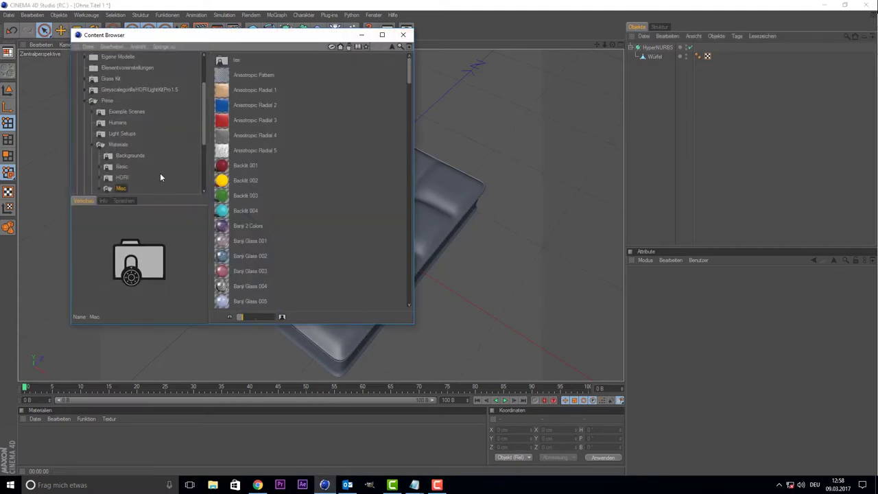
scroll(159, 175, "down", 3)
scroll(159, 178, "up", 2)
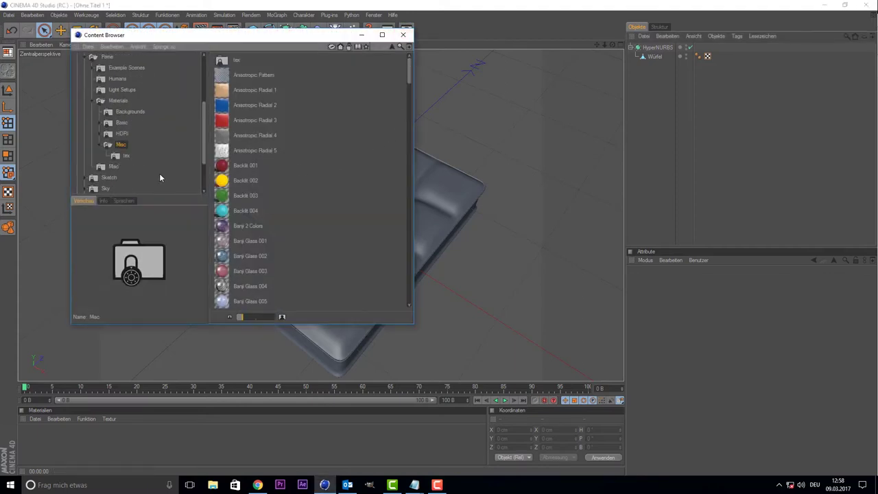
scroll(159, 178, "up", 1)
scroll(155, 173, "up", 1)
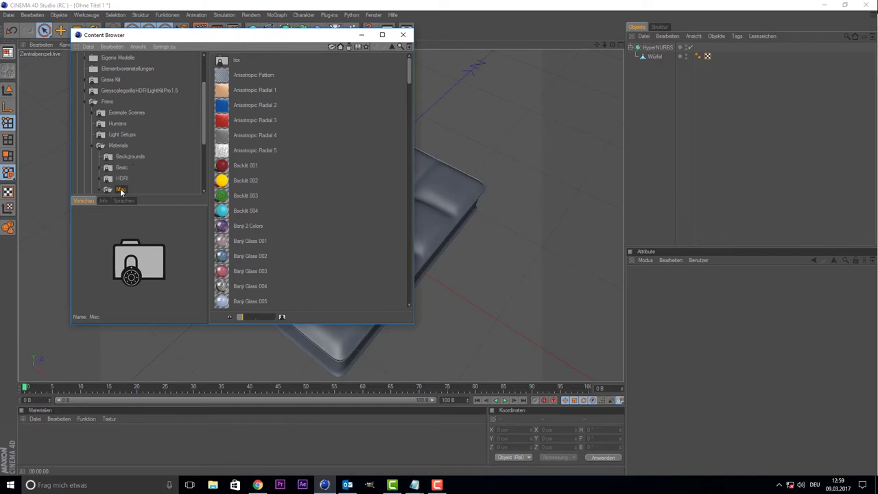
left_click(113, 147)
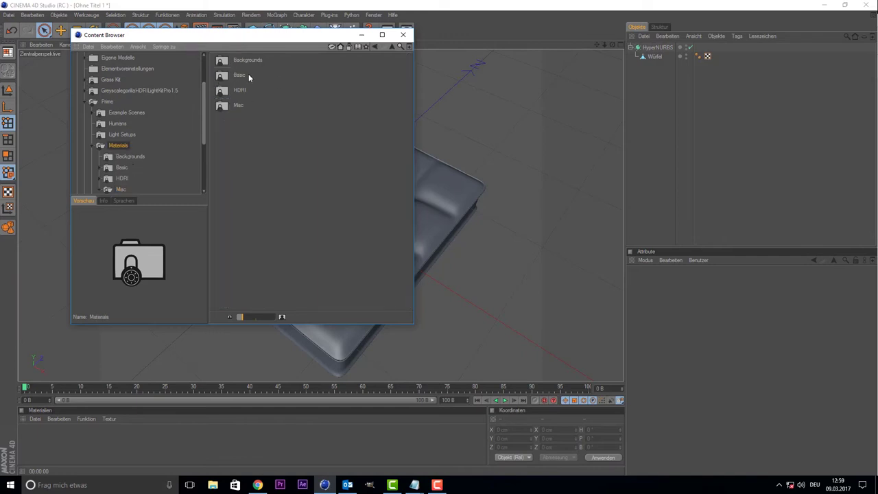
double_click(230, 108)
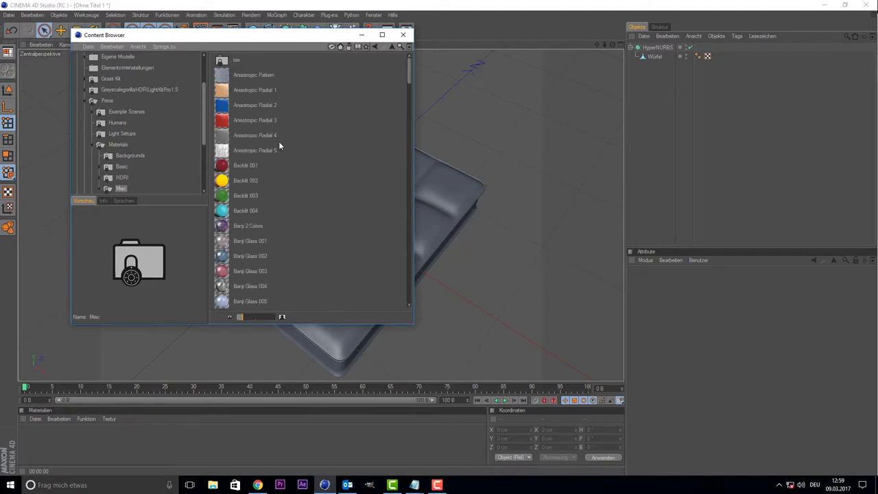
scroll(280, 146, "down", 5)
scroll(281, 148, "down", 5)
scroll(281, 148, "down", 5)
scroll(281, 149, "down", 5)
scroll(282, 148, "down", 5)
scroll(281, 149, "down", 5)
scroll(281, 150, "up", 2)
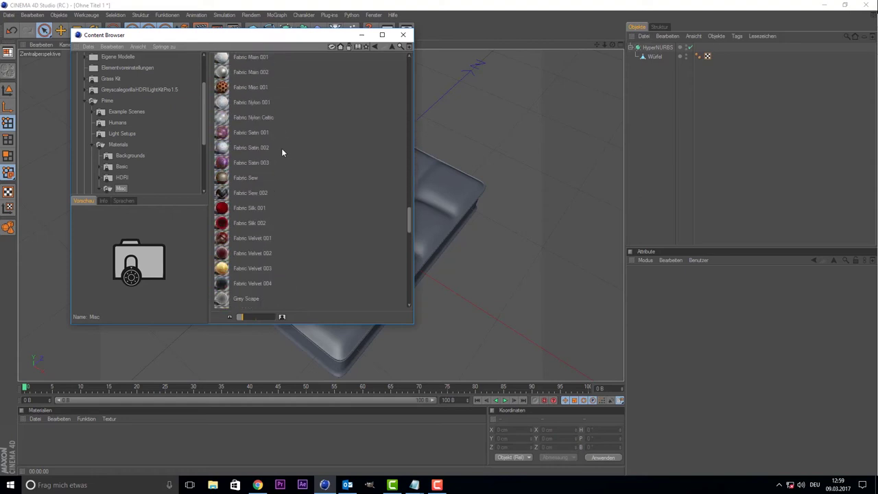
Preview the fabric presets: Silk 001/002, Cloth 016/018, Denim 001, Leather 001/002.
left_click(250, 209)
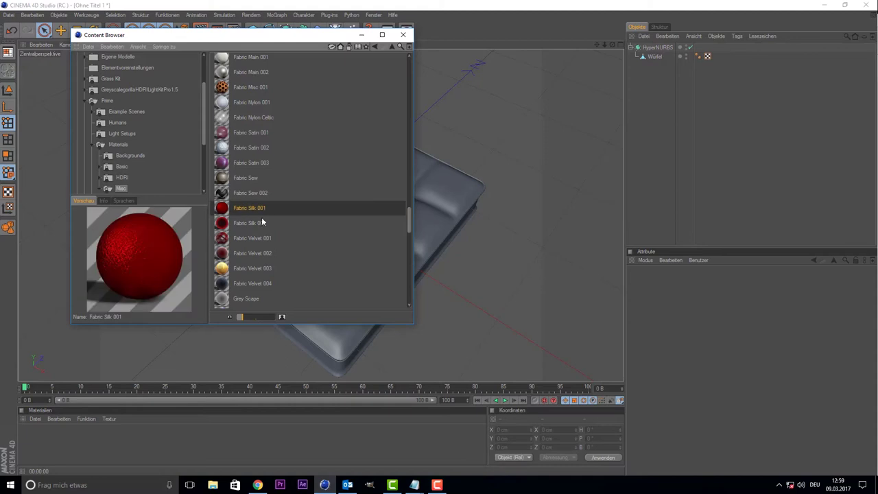
left_click(262, 219)
scroll(266, 200, "up", 2)
scroll(266, 199, "up", 2)
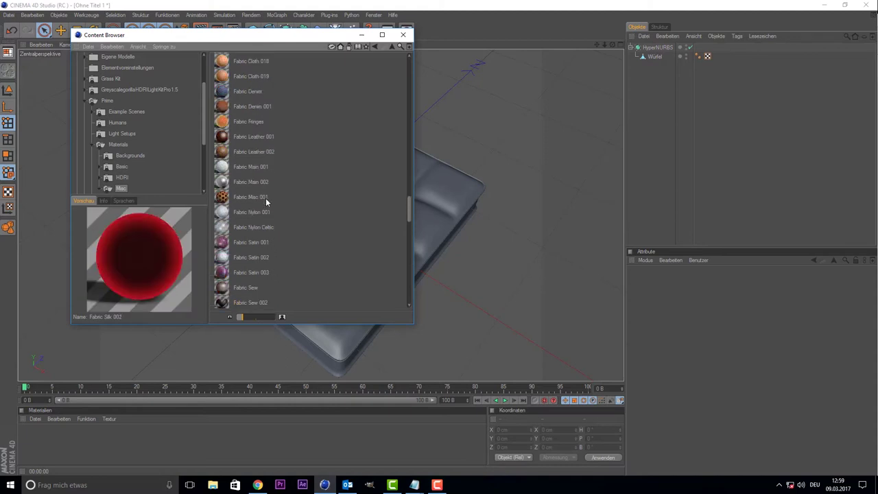
scroll(266, 198, "up", 2)
left_click(246, 117)
left_click(252, 88)
left_click(250, 121)
left_click(256, 159)
left_click(261, 192)
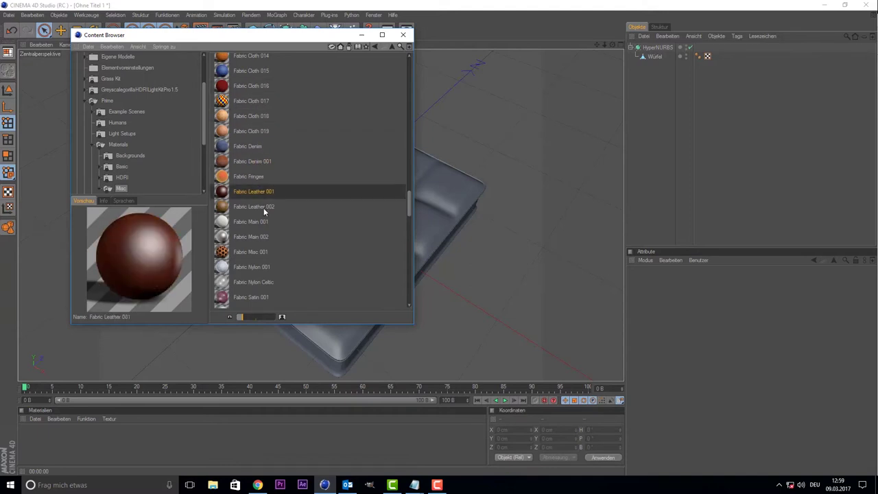
left_click(264, 209)
left_click(266, 117)
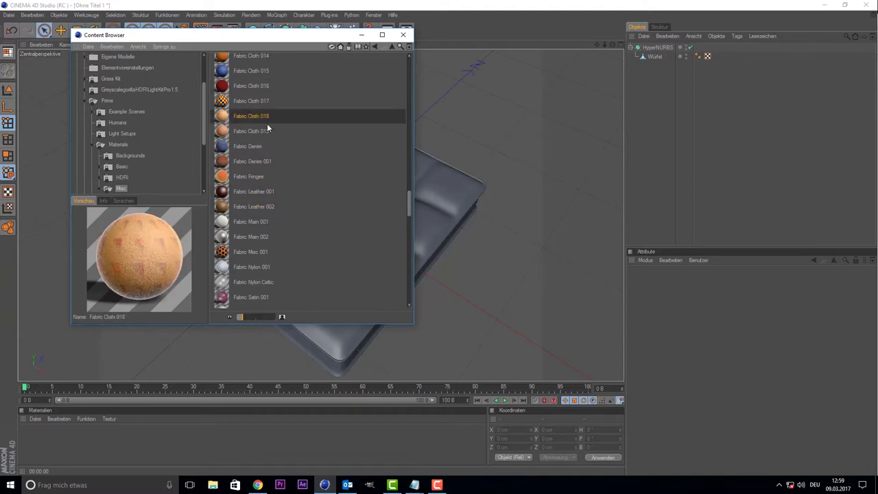
left_click(273, 192)
scroll(273, 192, "up", 2)
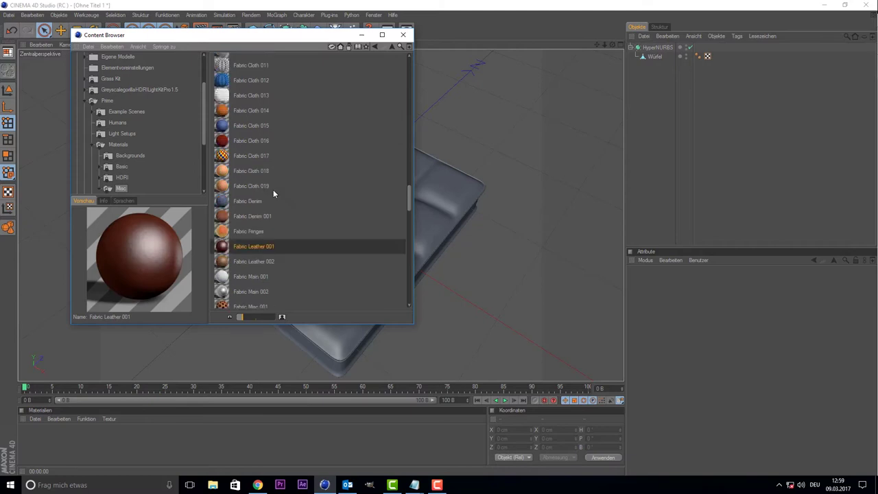
Drag the red Fabric Cloth 016 into the Material Manager and close the browser.
left_click(247, 144)
left_click_drag(252, 142, 231, 447)
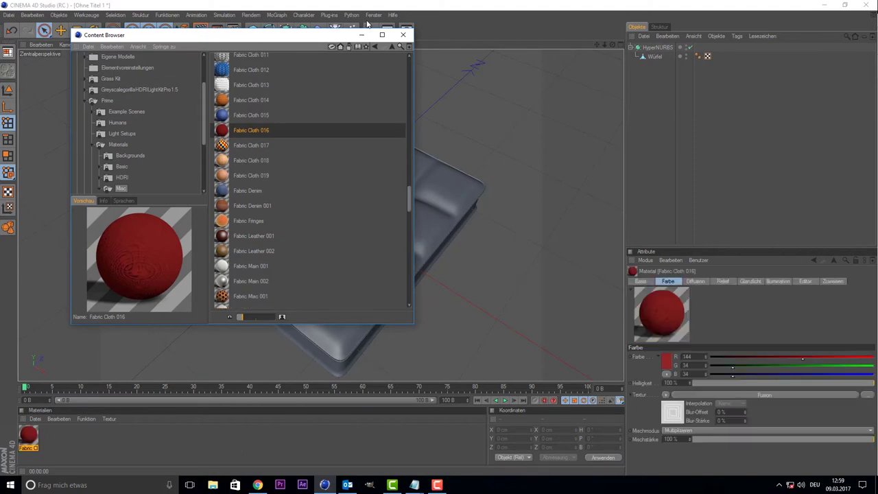
left_click(403, 34)
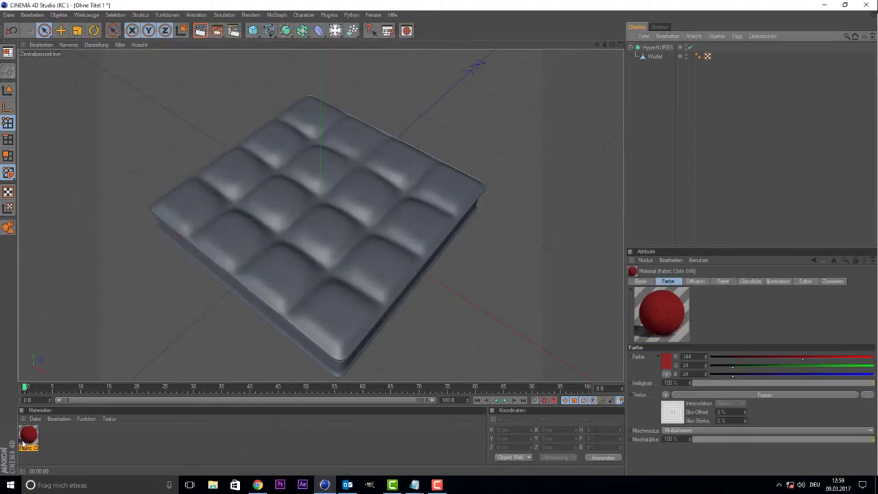
Apply Fabric Cloth 016 to the cushion and open it in the Material Editor.
left_click_drag(26, 437, 445, 168)
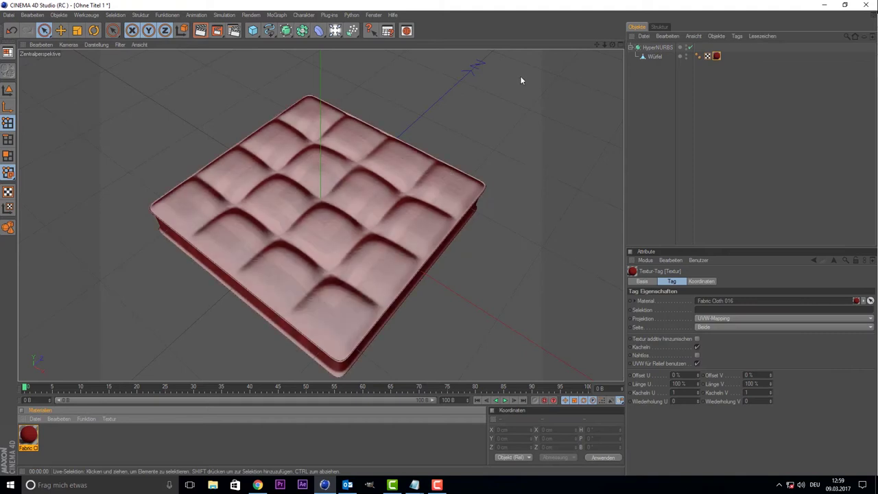
double_click(28, 436)
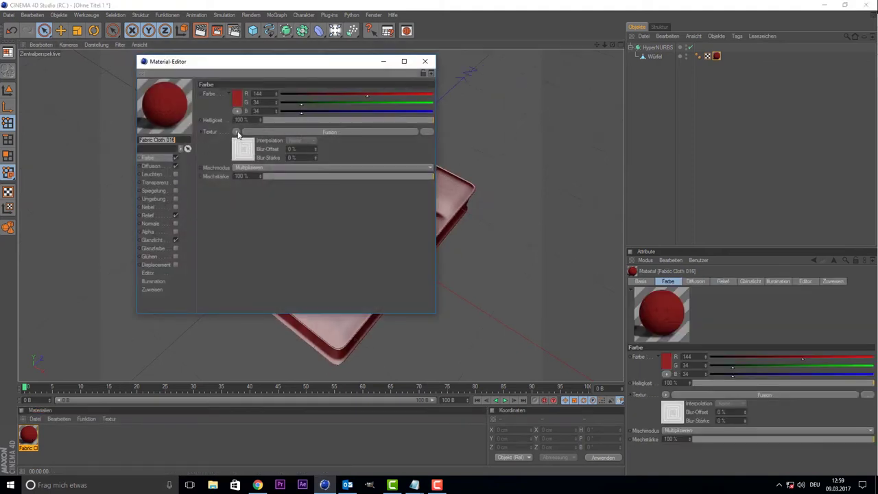
left_click(236, 131)
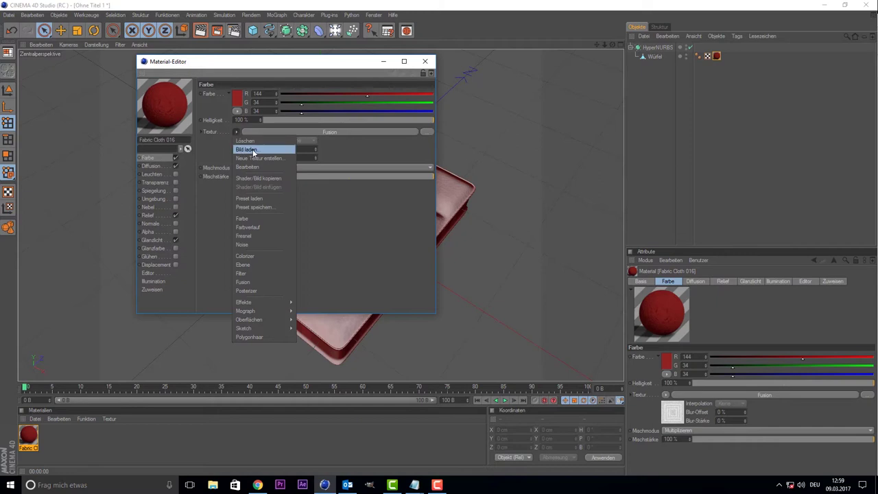
left_click(250, 149)
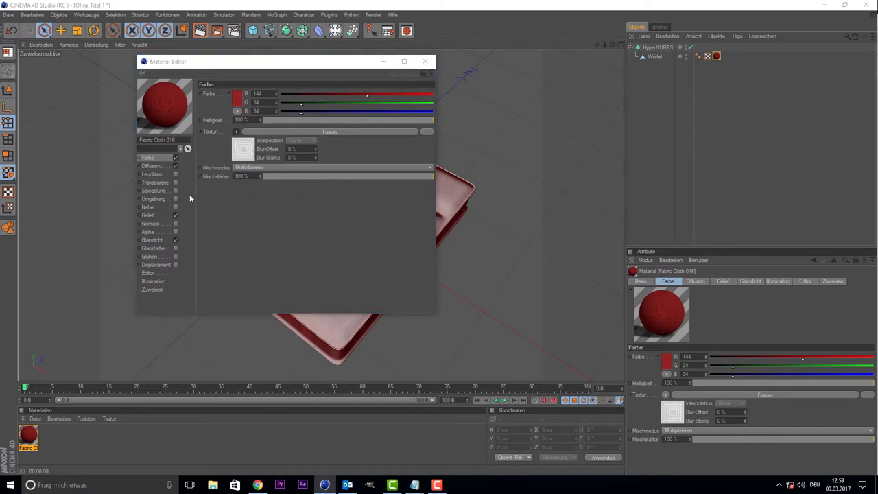
left_click(543, 301)
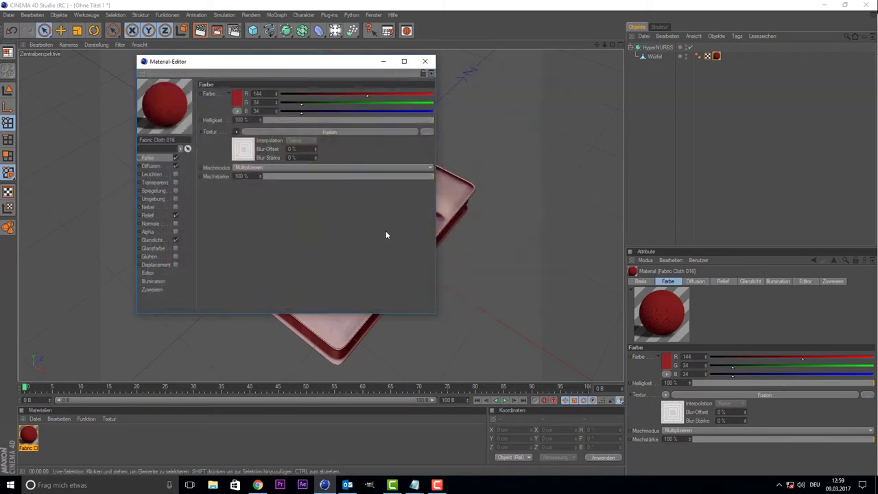
Clear the gradient from the colour shader's mask channel, then check the Diffusion texture.
left_click(242, 148)
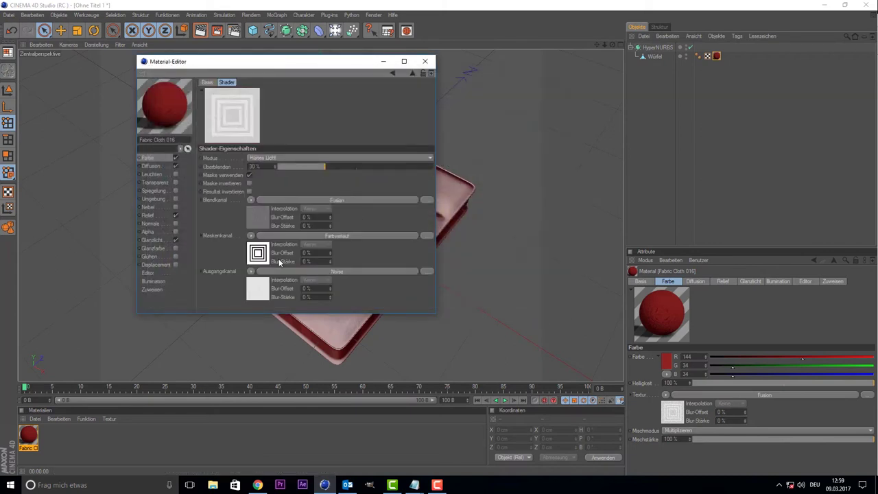
left_click(250, 237)
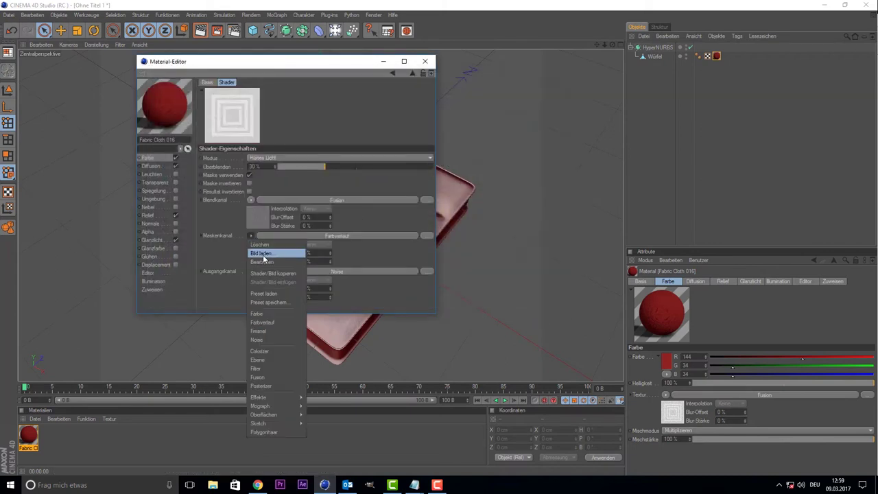
left_click(267, 249)
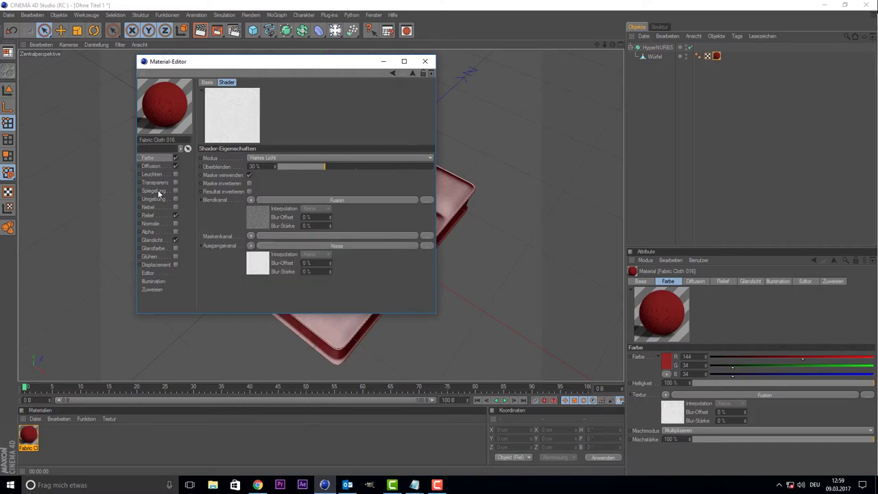
left_click(151, 167)
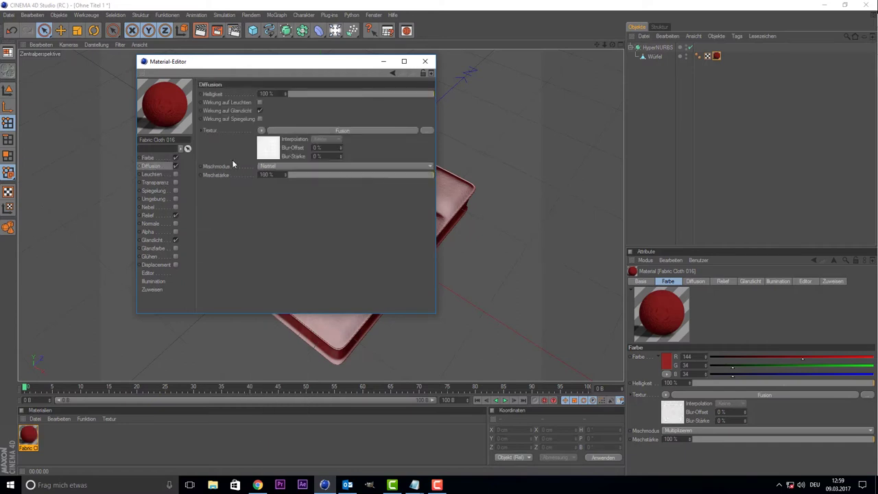
left_click(261, 131)
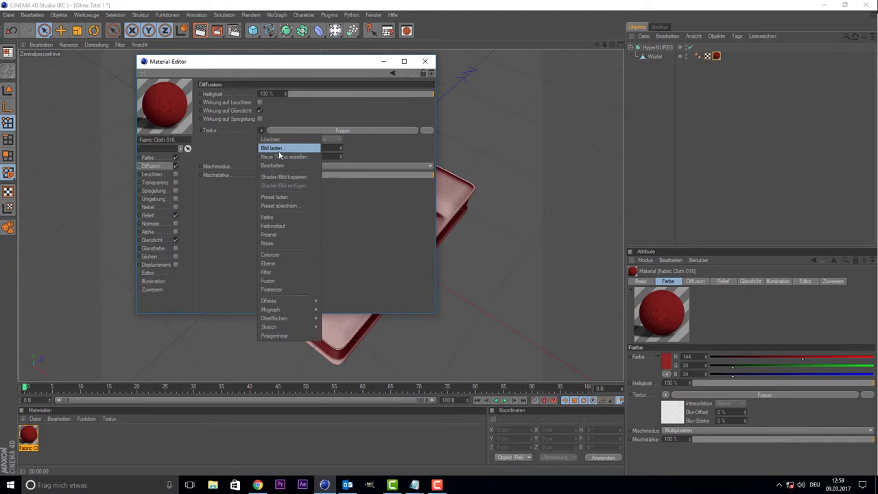
Delete the gradient from the Relief blend shader's mask channel and close the Material Editor.
left_click(146, 214)
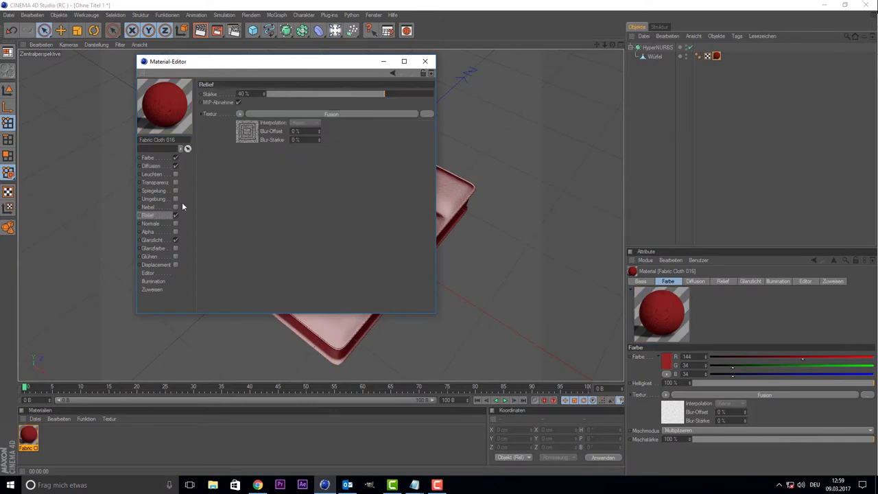
left_click(245, 134)
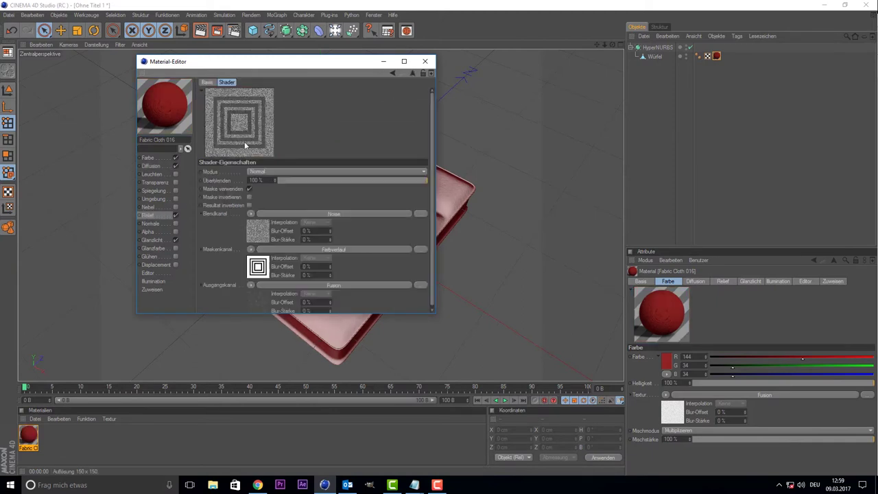
left_click(251, 250)
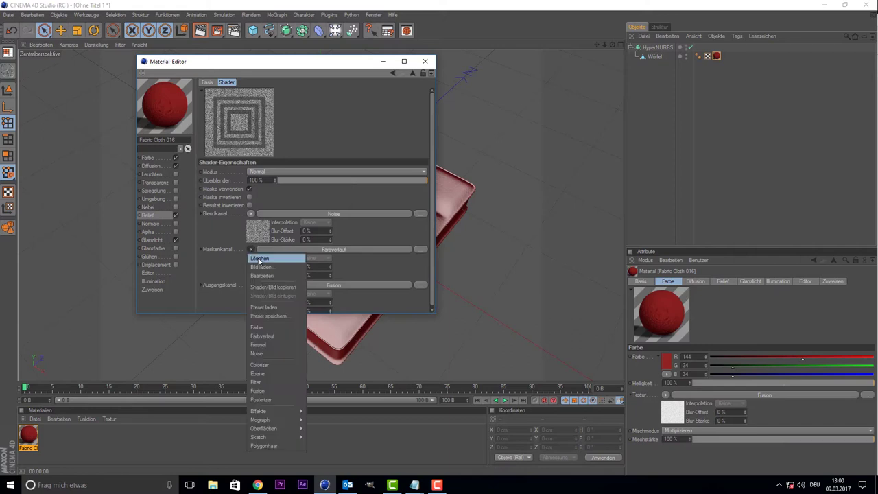
left_click(258, 258)
left_click(151, 239)
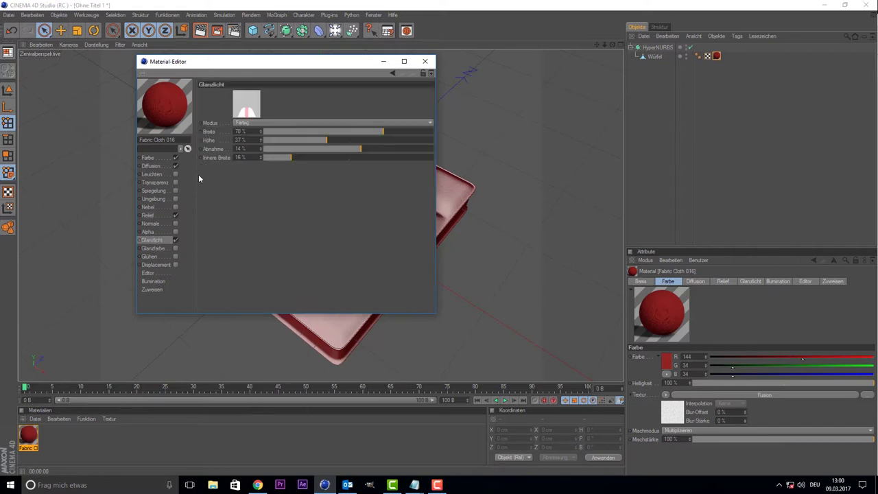
left_click(427, 60)
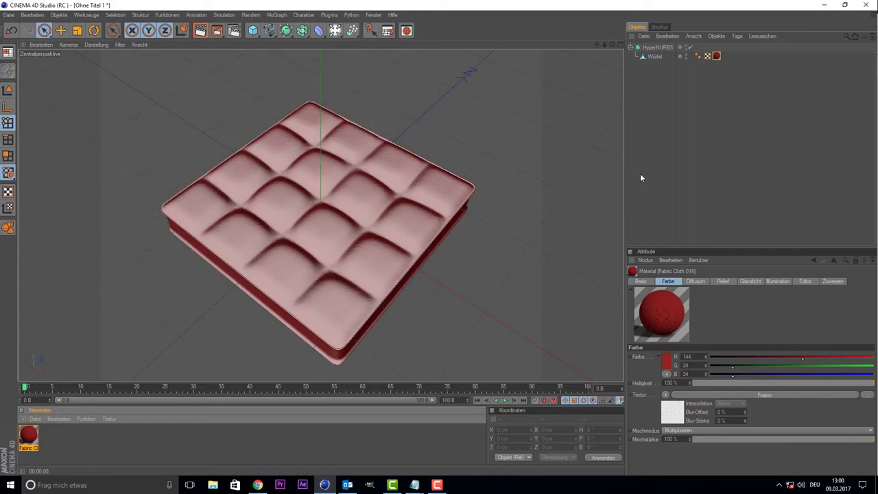
Test-render the red cushion, orbit to a low side-on angle, render again, then select Würfel.
left_click(198, 38)
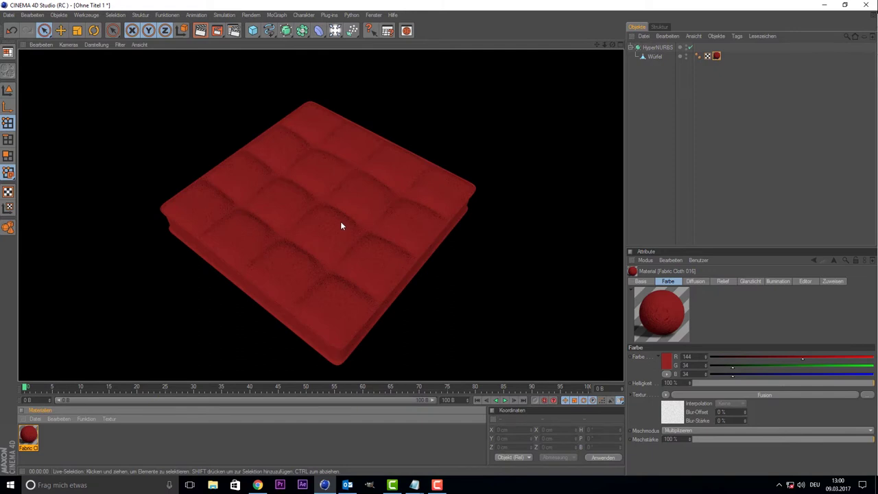
scroll(340, 220, "up", 3)
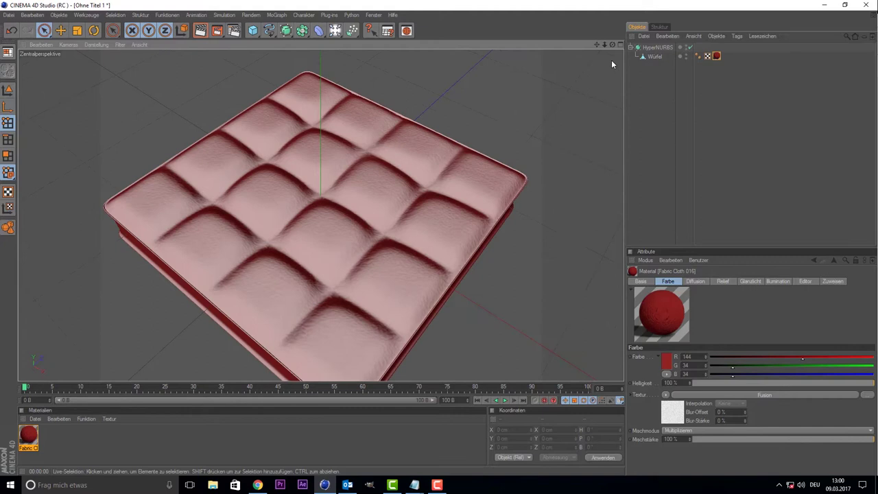
mouse_move(612, 47)
left_mouse_down()
mouse_move(612, 96)
mouse_move(544, 155)
left_mouse_up()
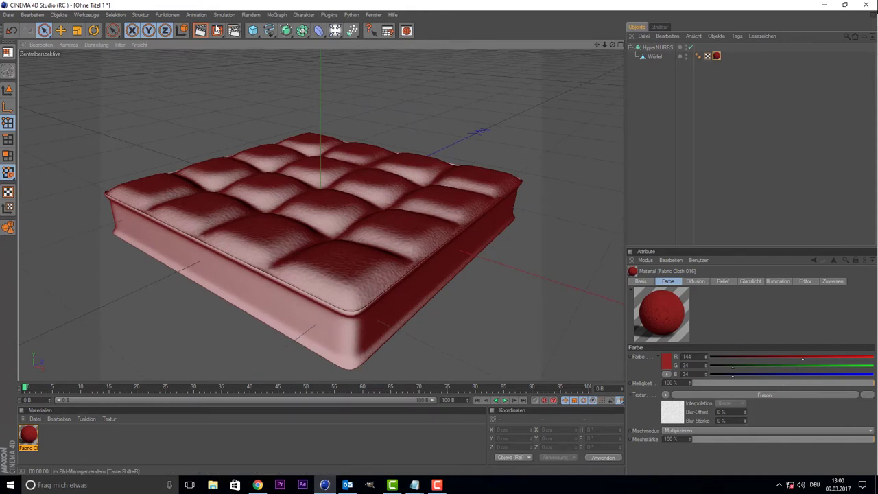
left_click(200, 30)
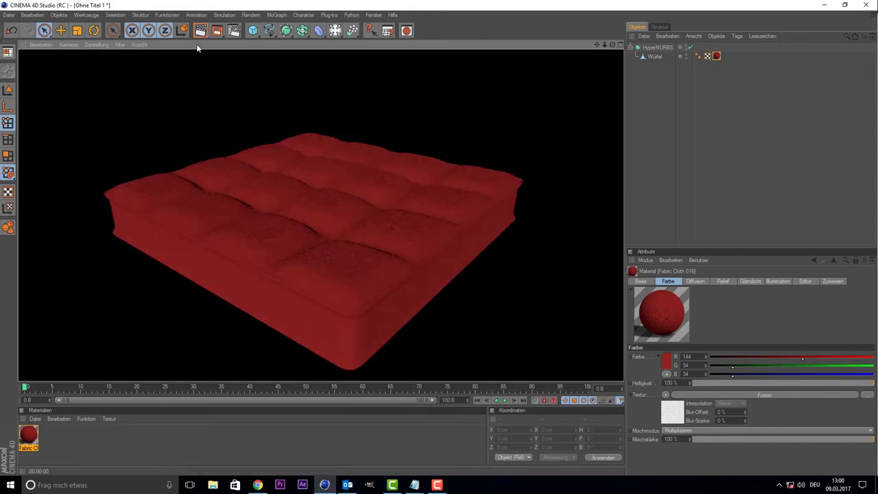
left_click(187, 234)
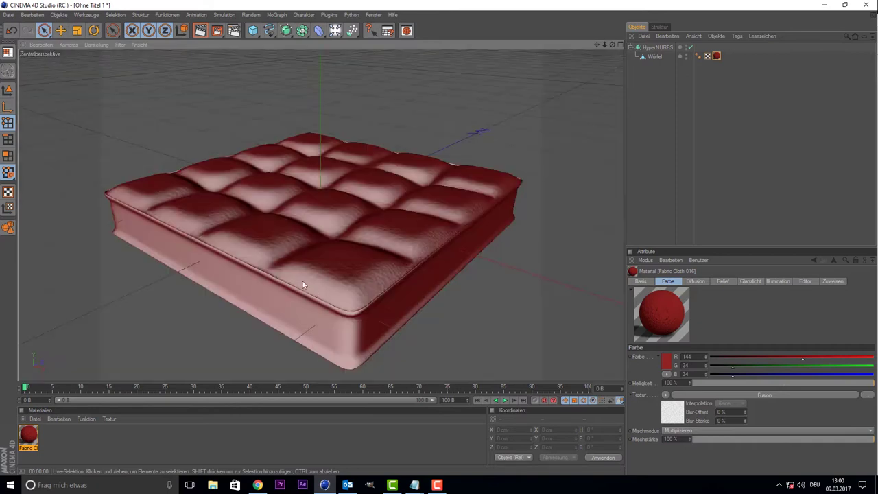
left_click(655, 56)
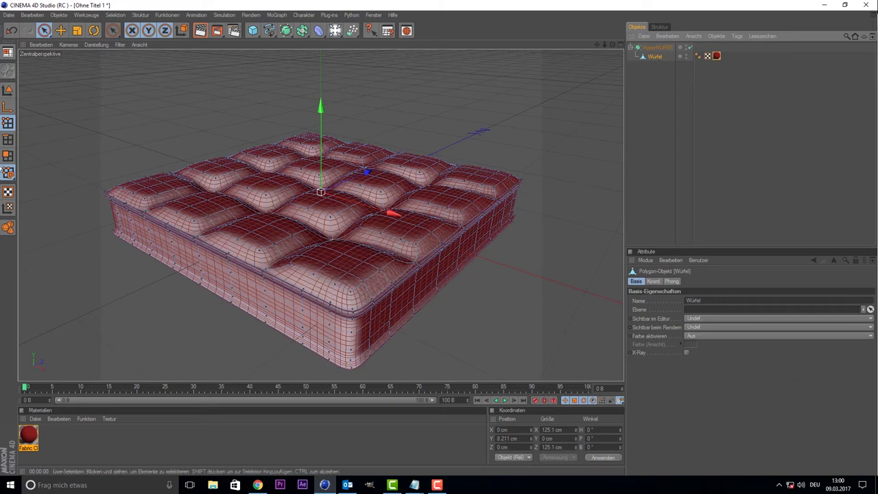
Loop-select the cushion's top rim edge loop and lower it about 2.4 cm.
left_click(113, 30)
left_click(152, 105)
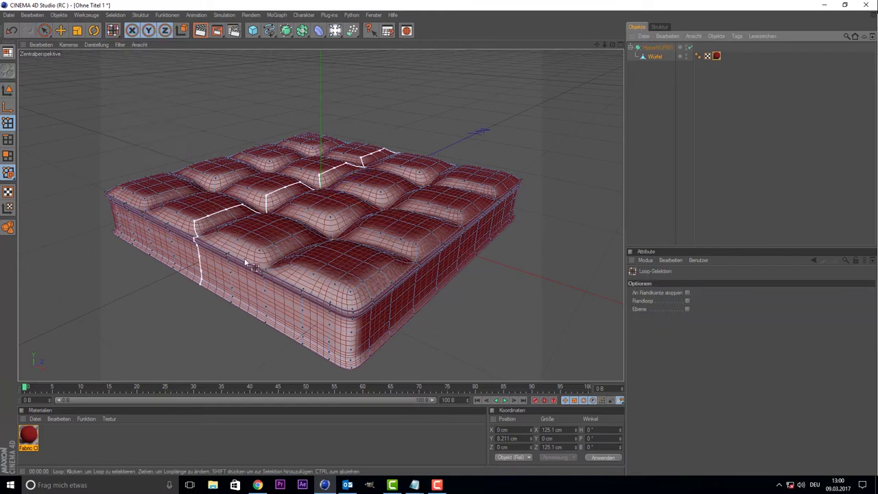
left_click(349, 314)
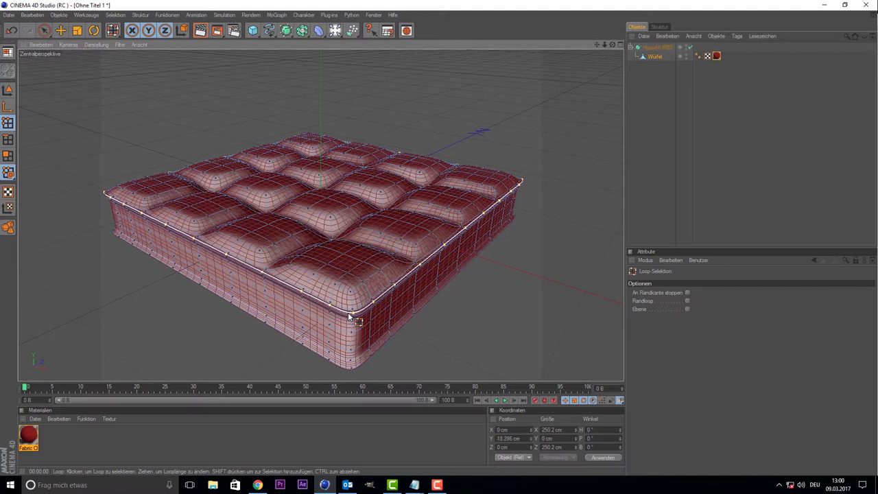
left_click(44, 31)
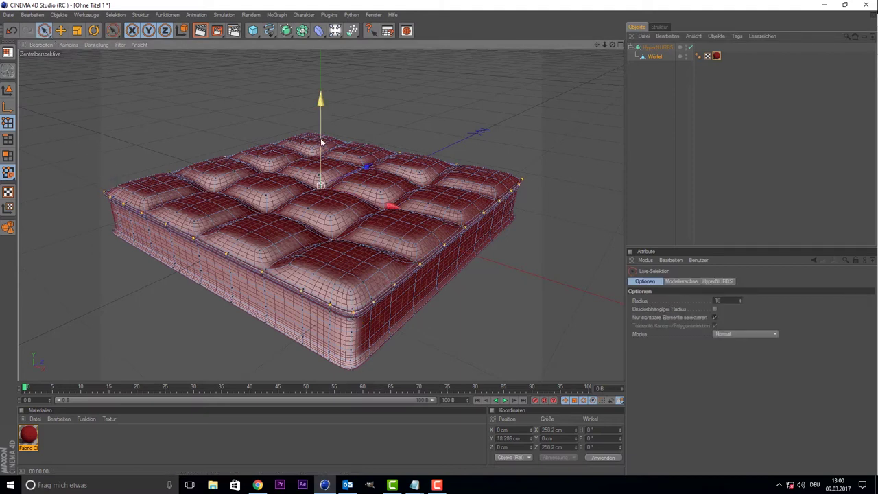
left_click_drag(321, 142, 320, 152)
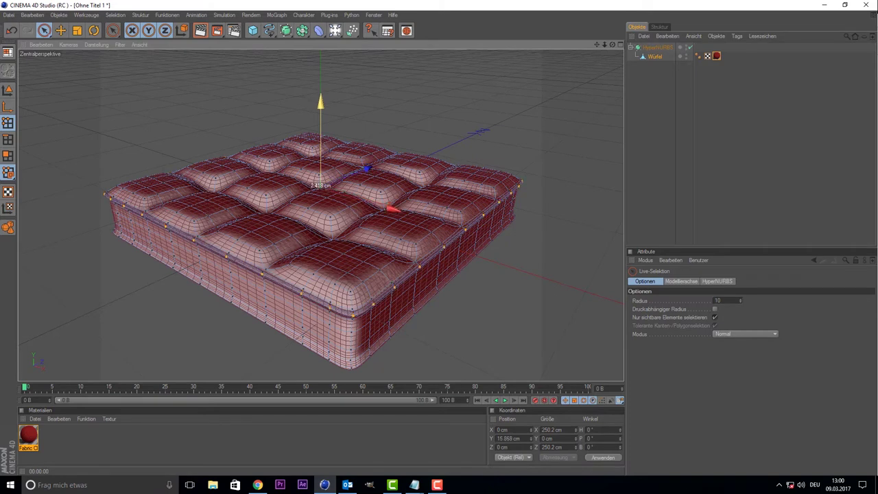
Scale the rim loop up about 2%, raise it about 1.7 cm, and test-render.
key("t")
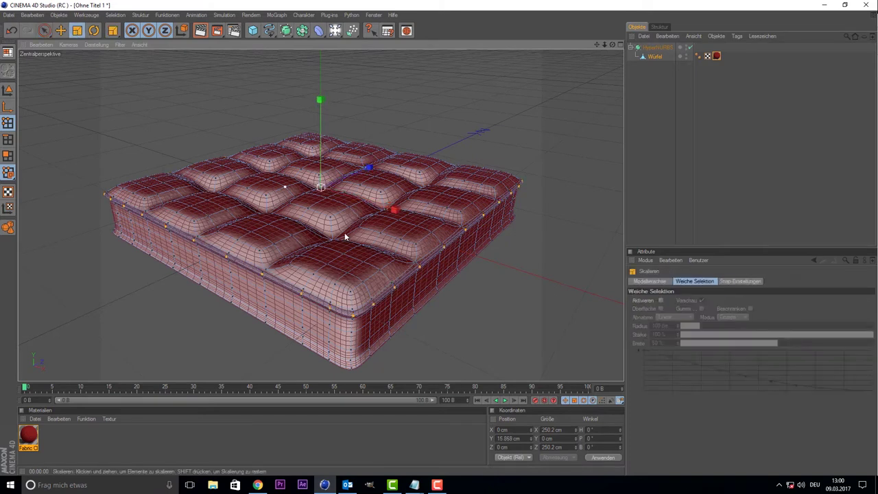
left_click_drag(320, 186, 327, 185)
key("space")
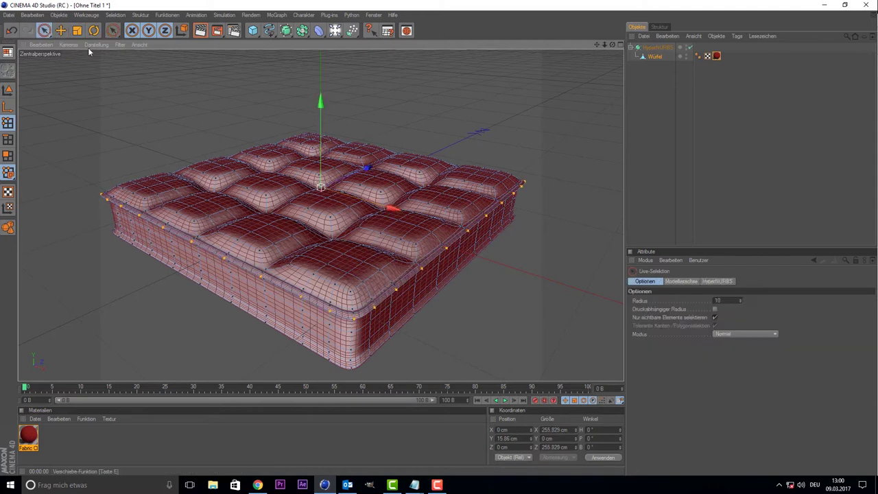
left_click_drag(321, 103, 321, 98)
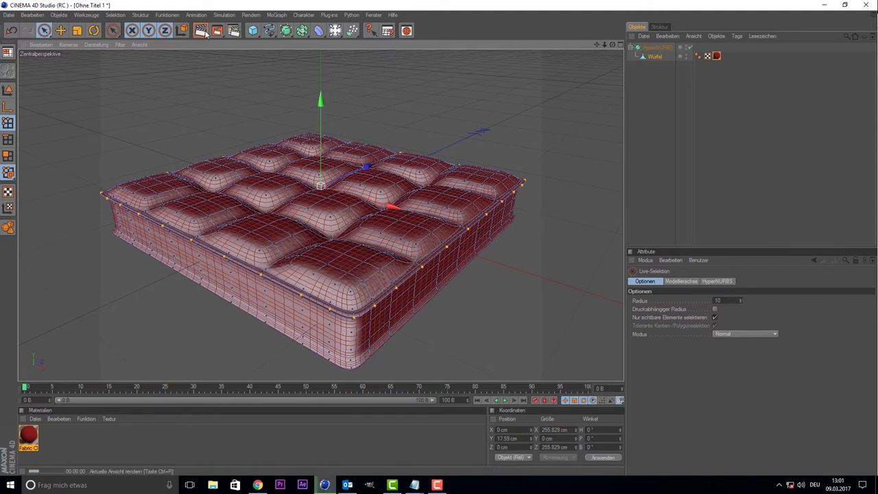
left_click(204, 34)
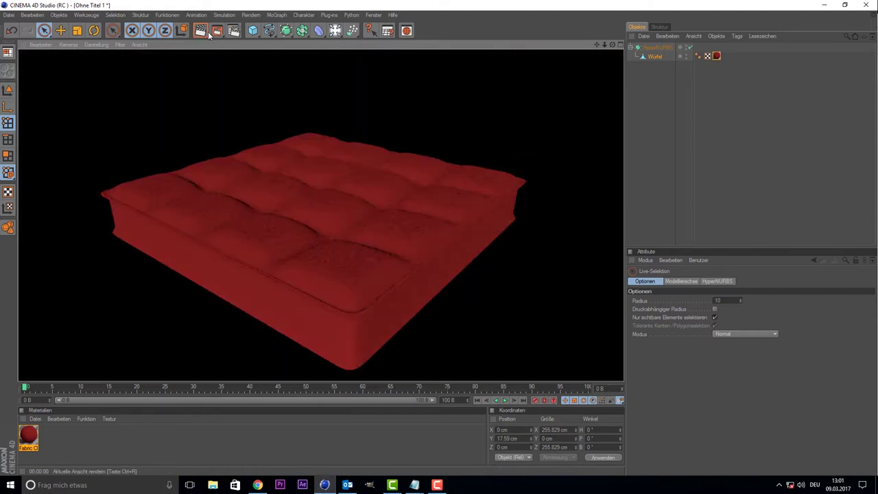
left_click(651, 182)
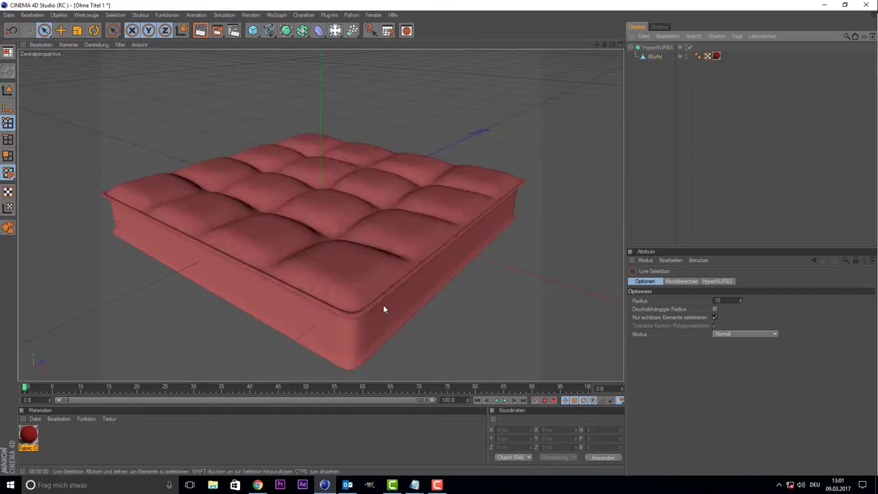
Loop-select the cushion's bottom edge loop from a low angle and raise it about 2.9 cm.
left_click(646, 57)
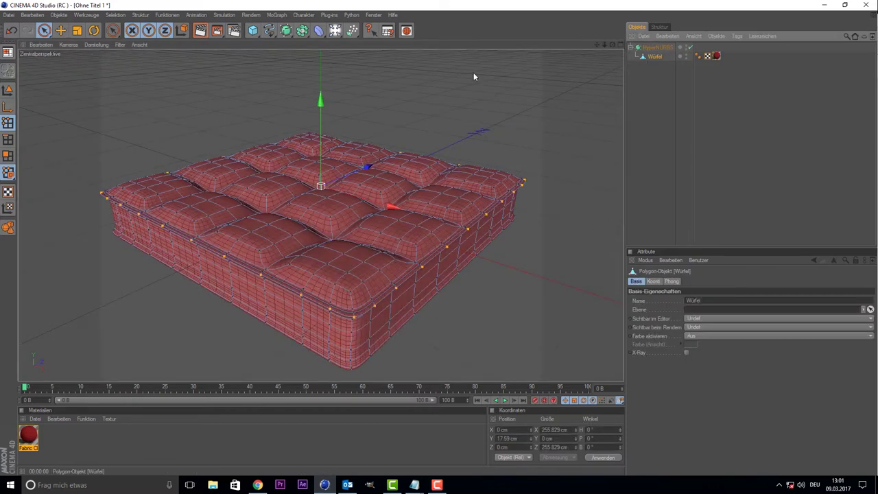
left_click_drag(113, 30, 147, 72)
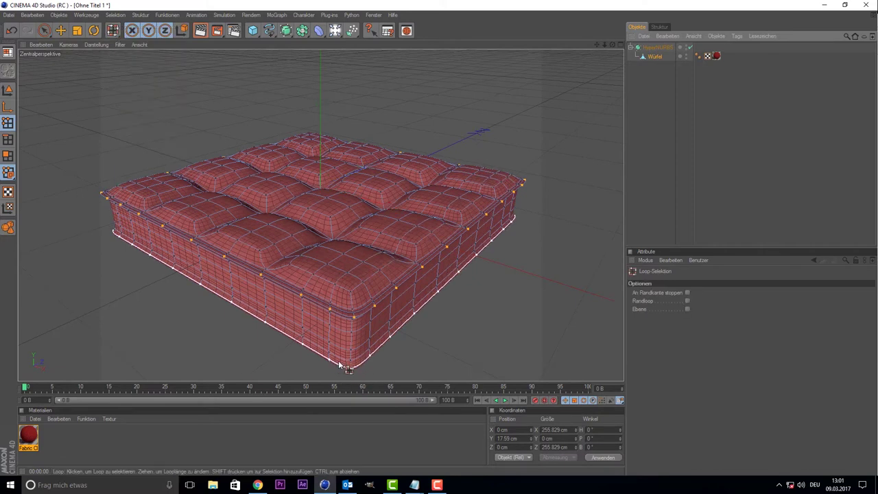
left_click_drag(612, 43, 460, 254)
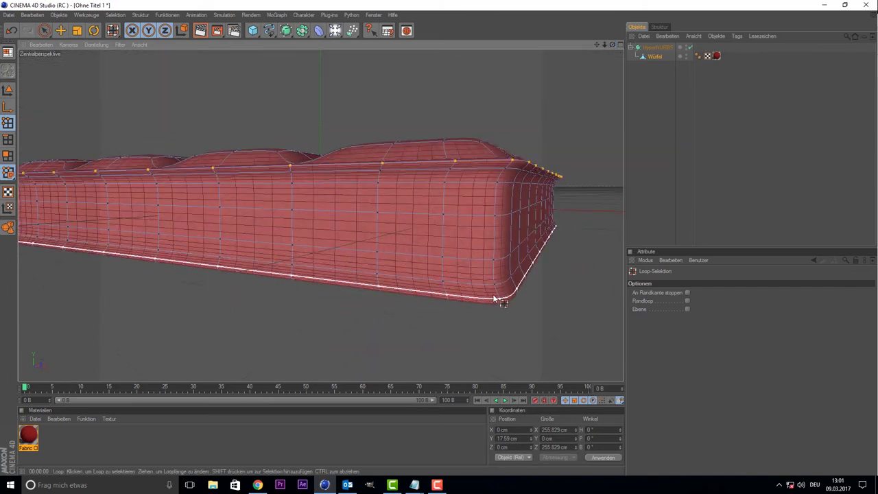
left_click(502, 297)
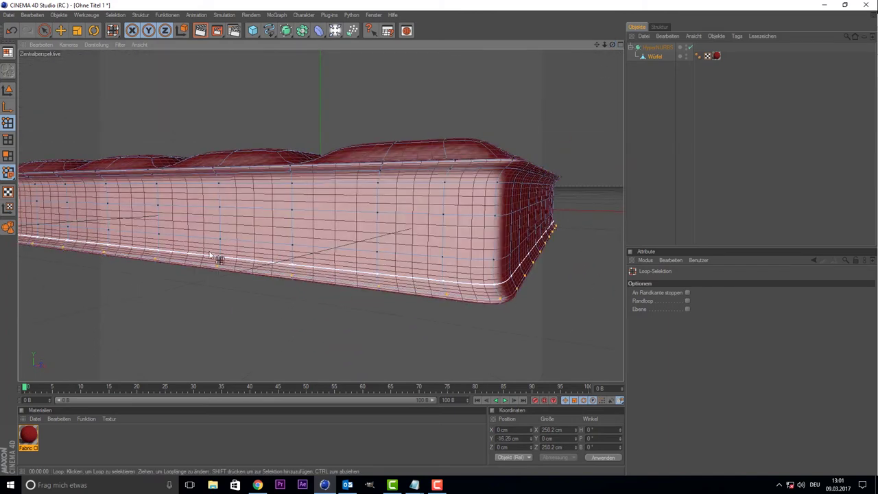
left_click(45, 30)
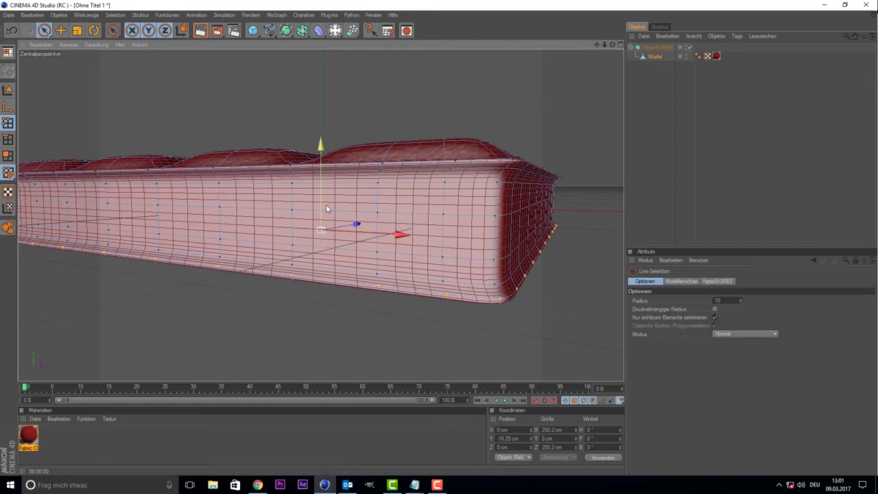
left_click_drag(320, 148, 321, 146)
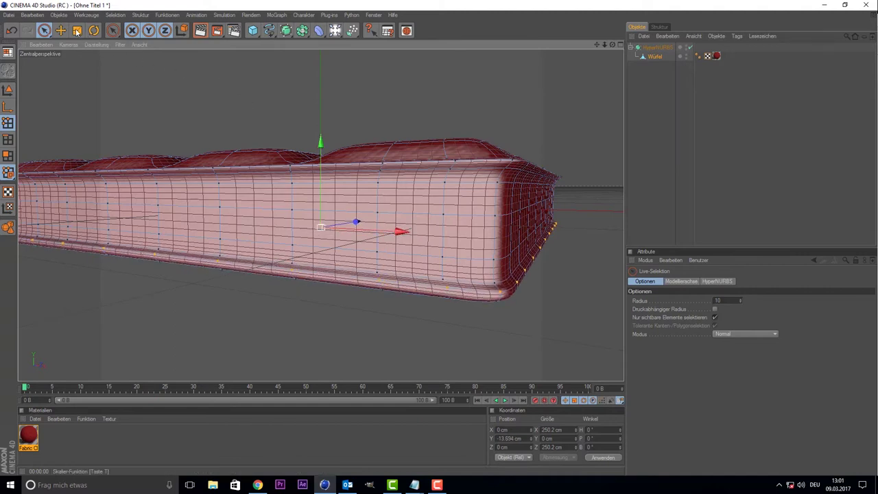
Scale the bottom loop up about 2%, clear the selection, and orbit up over the tufted top.
key("t")
left_click_drag(326, 230, 330, 230)
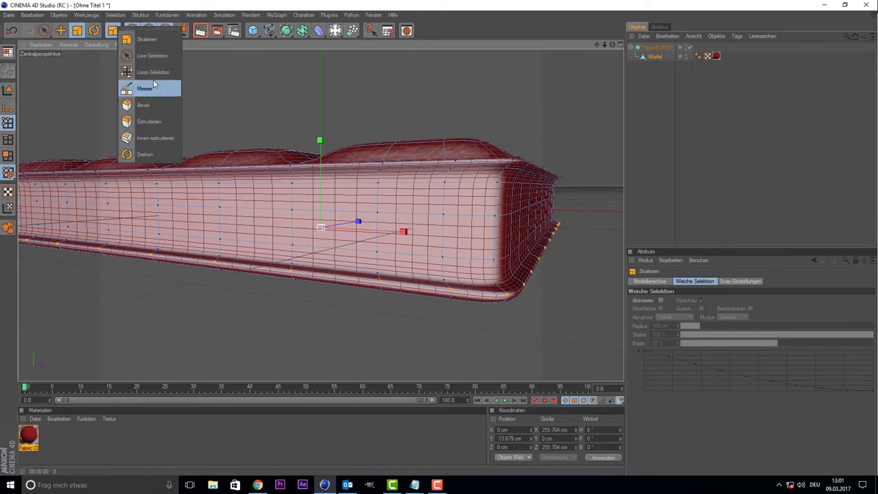
left_click_drag(121, 29, 148, 70)
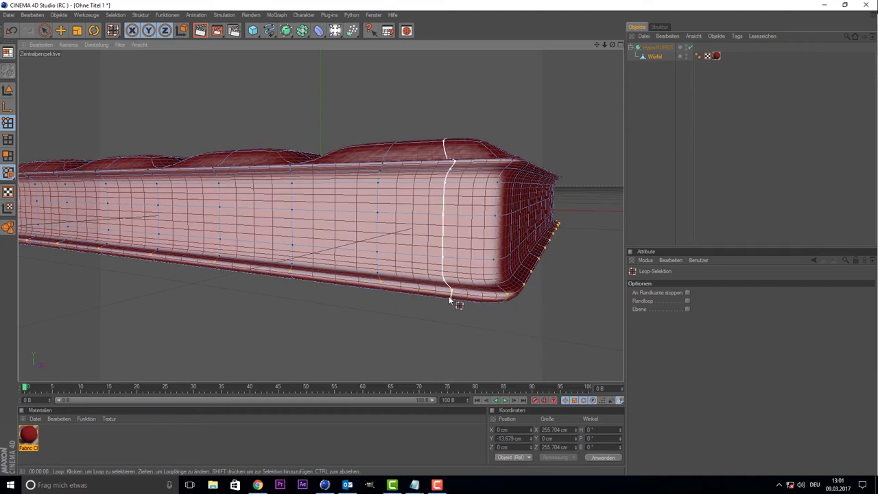
left_click(484, 332)
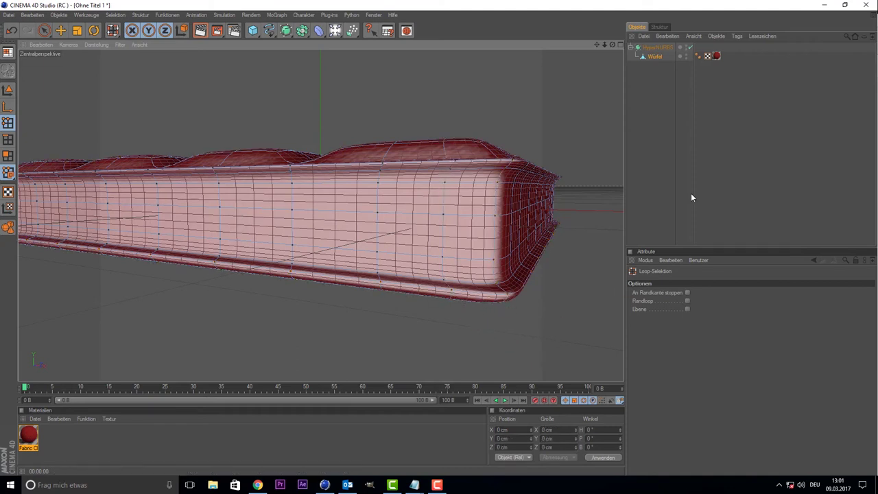
left_click_drag(549, 192, 466, 180, "alt")
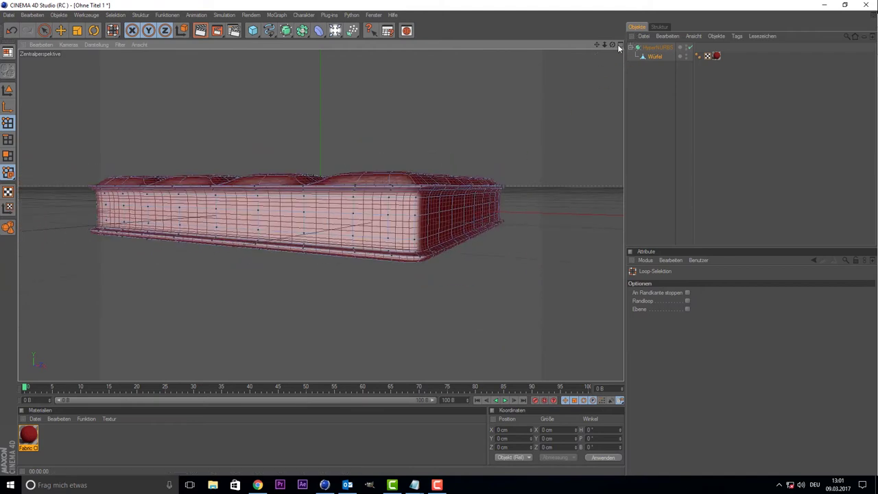
left_click_drag(612, 44, 471, 46)
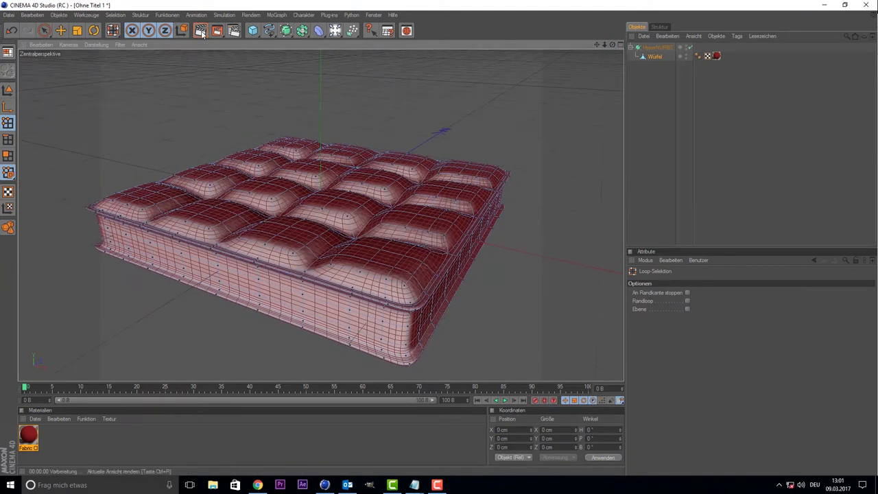
Render a preview of the red fabric cushion and orbit to a more top-down view.
left_click(199, 30)
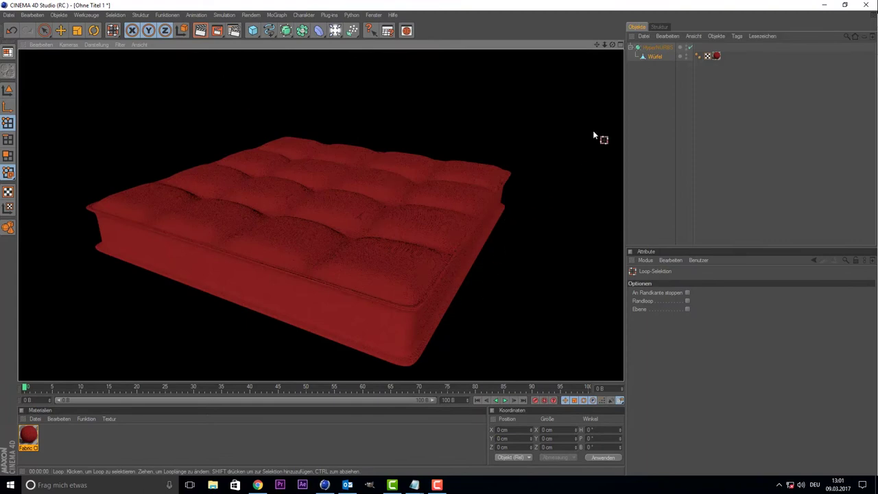
left_click_drag(610, 45, 613, 73)
Set the Fabric Cloth 016 texture projection to Fläche-Mapping and test-render it.
left_click(716, 56)
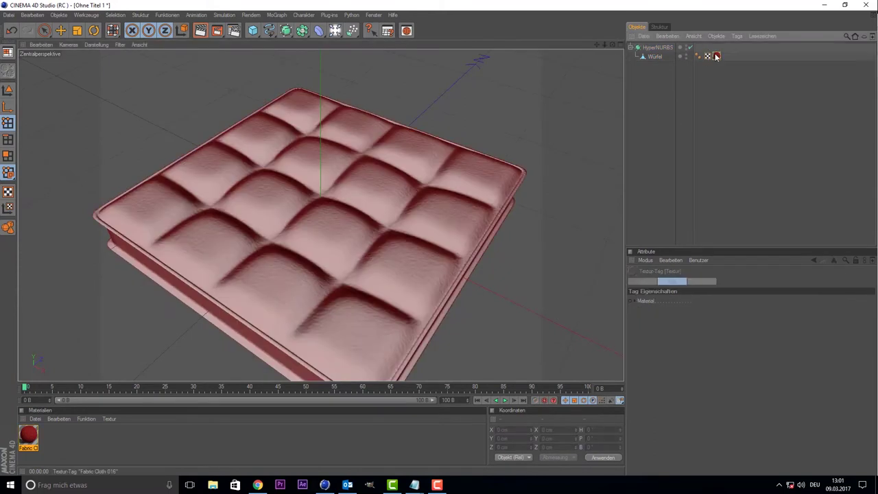
left_click(714, 318)
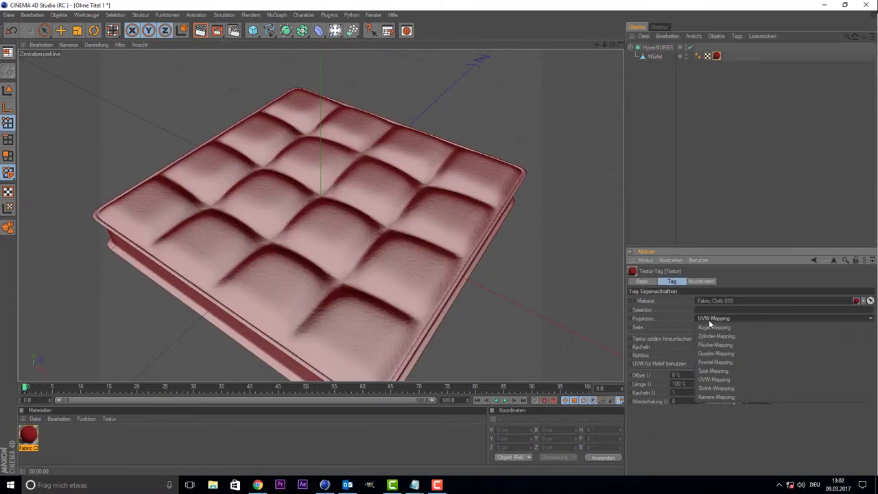
left_click(733, 344)
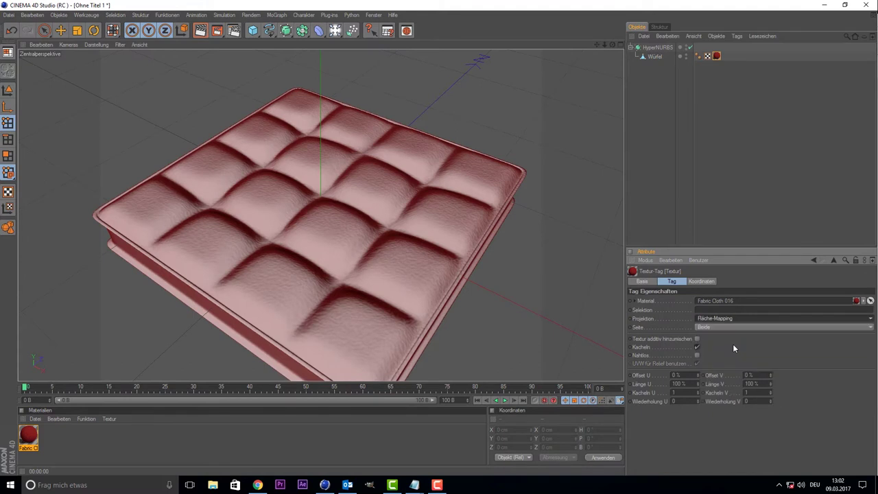
left_click(199, 30)
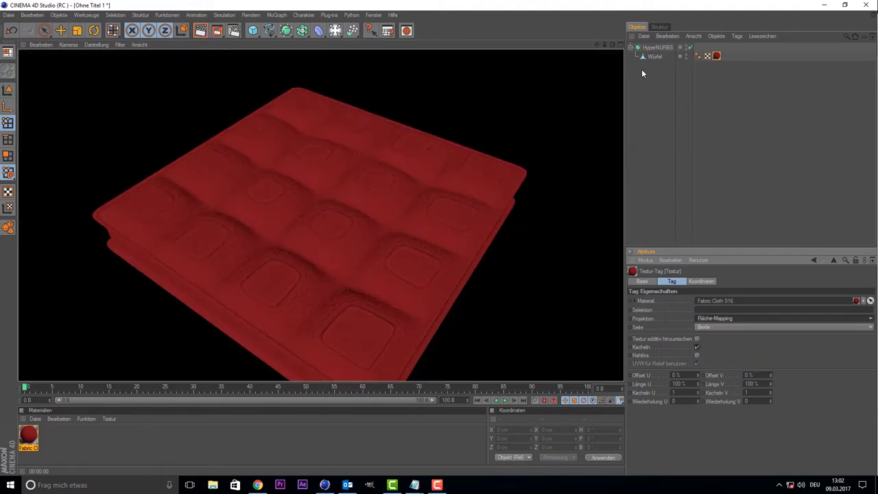
Switch the projection to Quader-Mapping, test-render it, and return to the editor view.
left_click(716, 56)
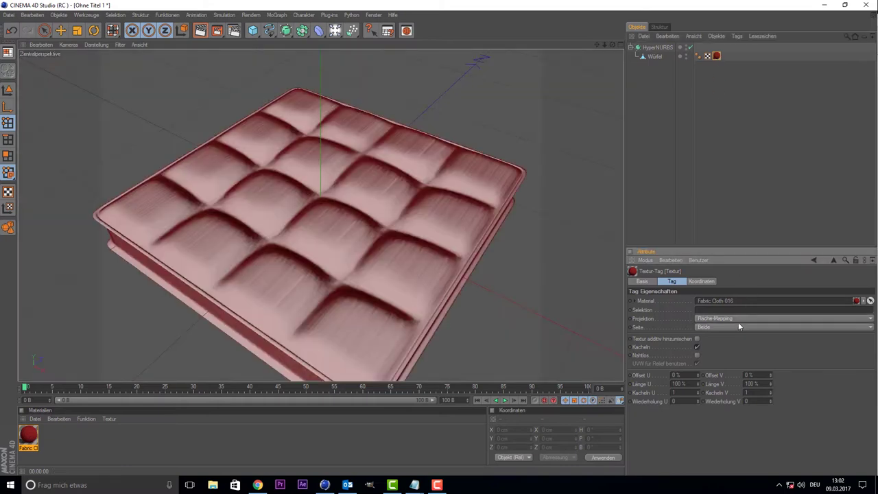
left_click(734, 319)
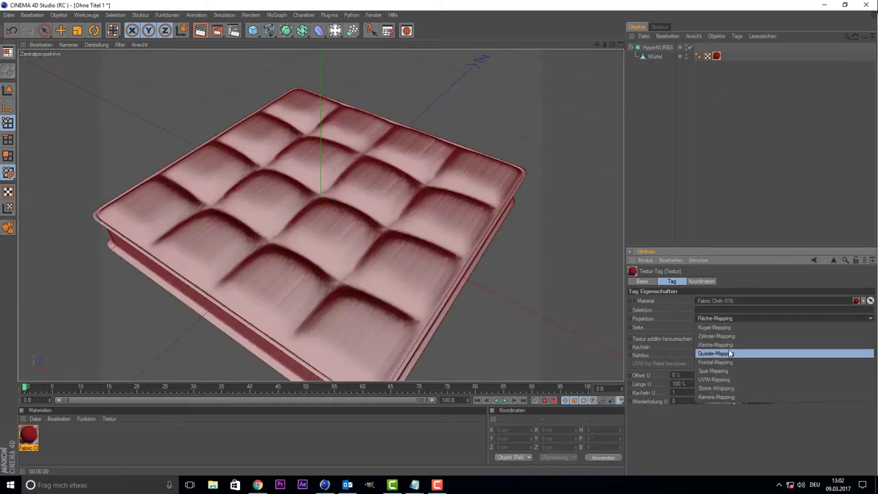
left_click(728, 352)
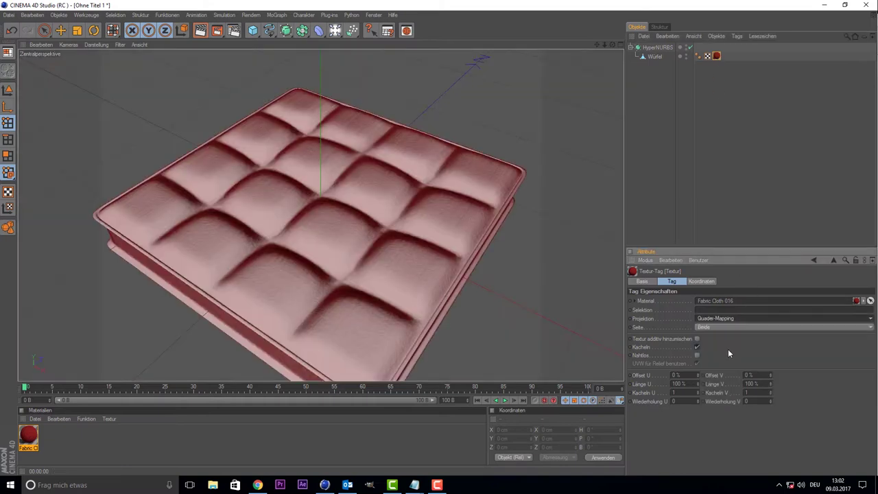
left_click(200, 31)
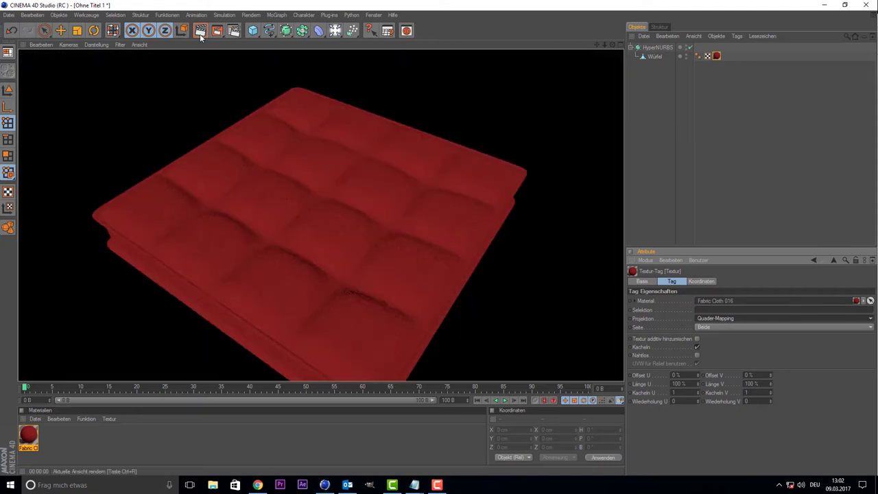
left_click(539, 174)
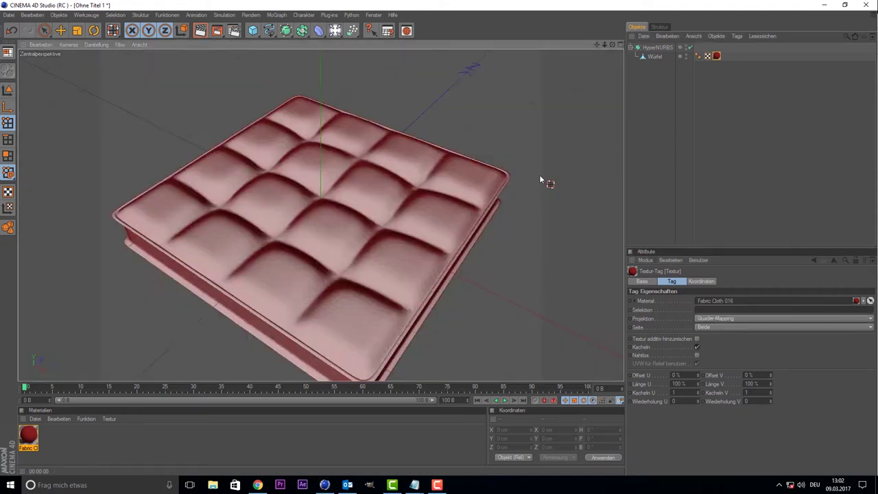
left_click(706, 142)
scroll(406, 178, "down", 3)
scroll(420, 189, "up", 3)
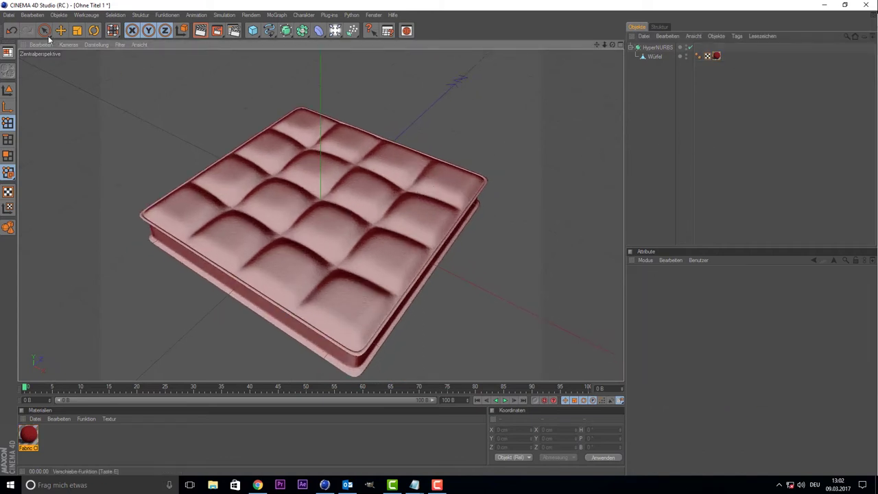
left_click(42, 33)
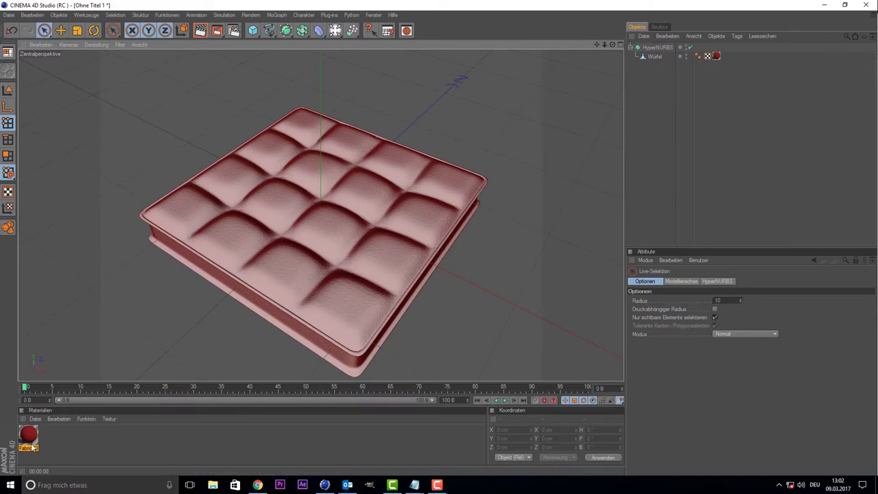
left_click(200, 31)
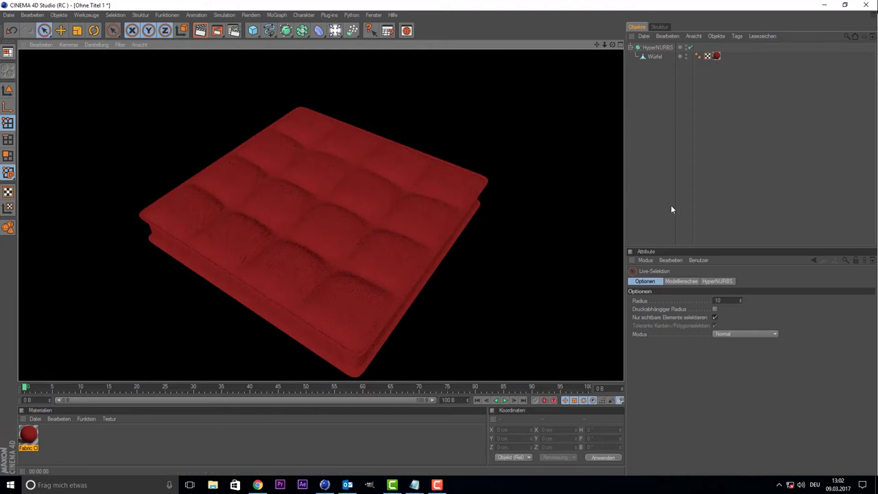
left_click(242, 152)
key("ctrl+r")
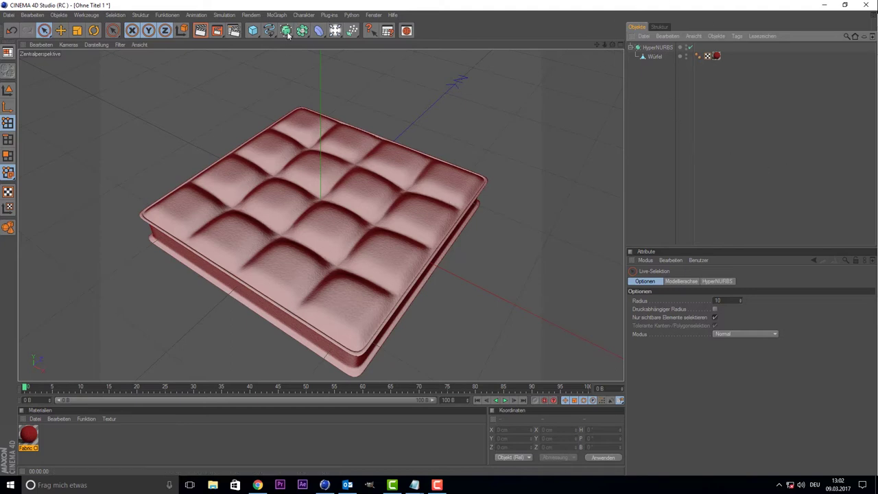
Add a 3 × 3 × 3 FFD deformer around the cushion.
left_click(319, 32)
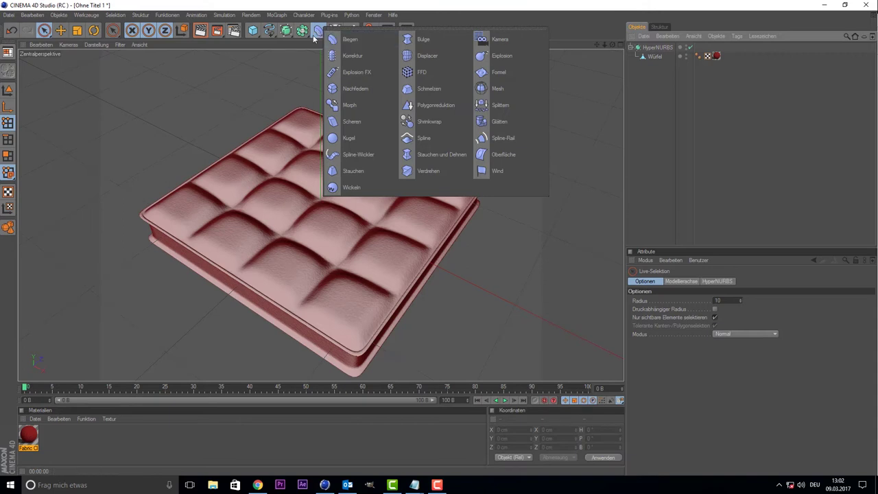
left_click(443, 73)
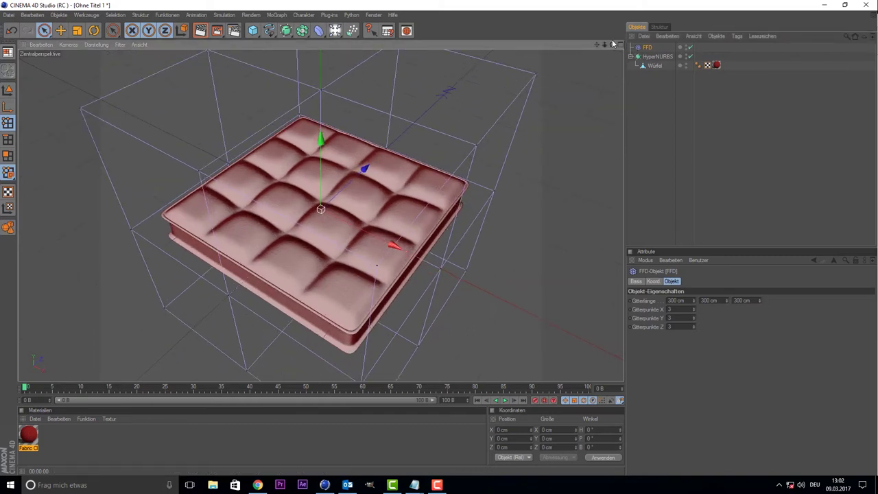
left_click_drag(612, 44, 612, 75)
left_click_drag(613, 44, 613, 28)
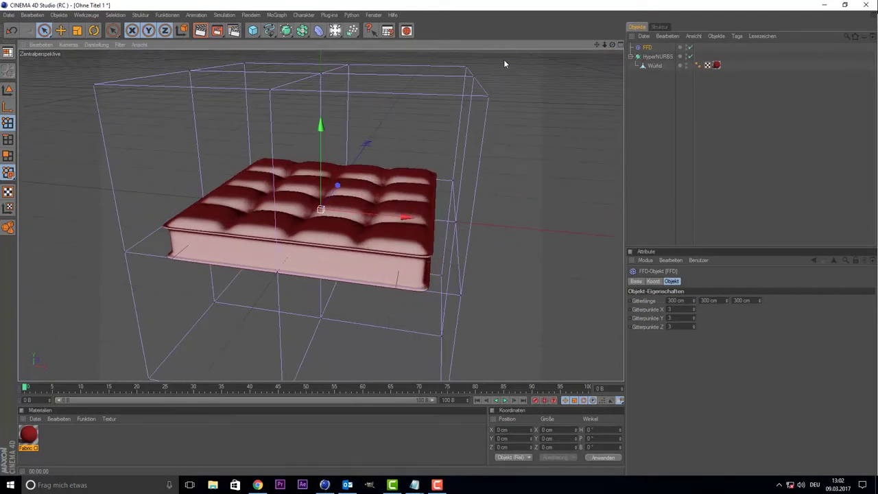
left_click_drag(503, 64, 443, 69, "alt")
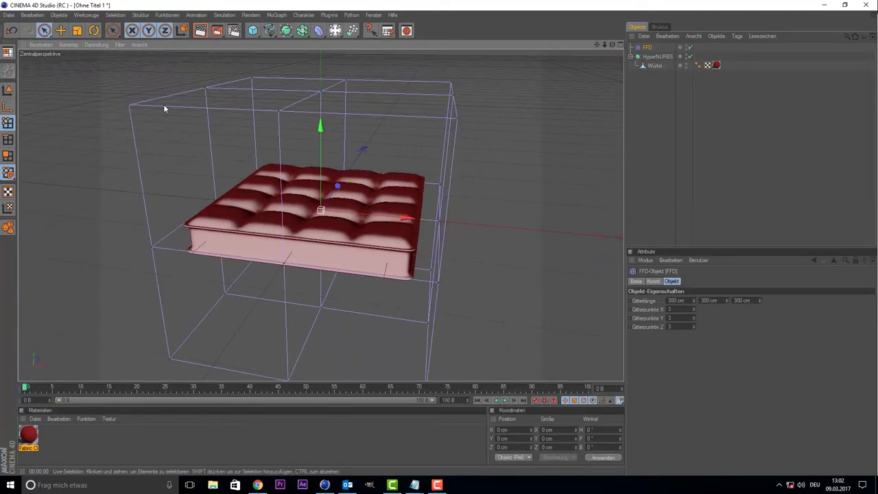
In Points mode, scale the FFD cage down vertically to about 33.75 cm.
left_click(8, 90)
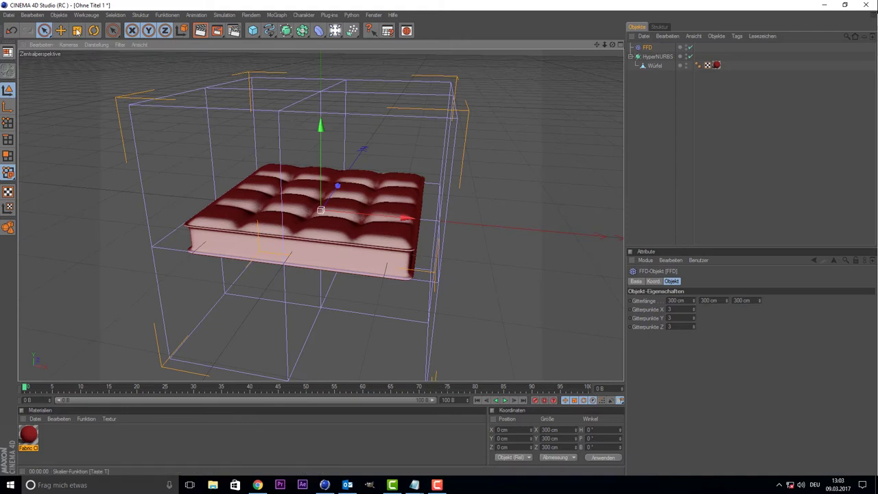
mouse_move(239, 122)
left_mouse_down("alt")
mouse_move(257, 139)
mouse_move(295, 229)
left_mouse_up("alt")
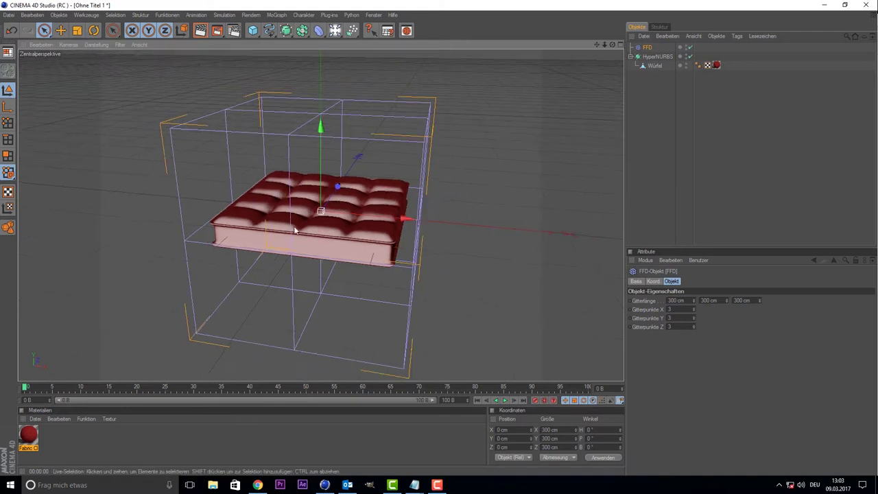
key("t")
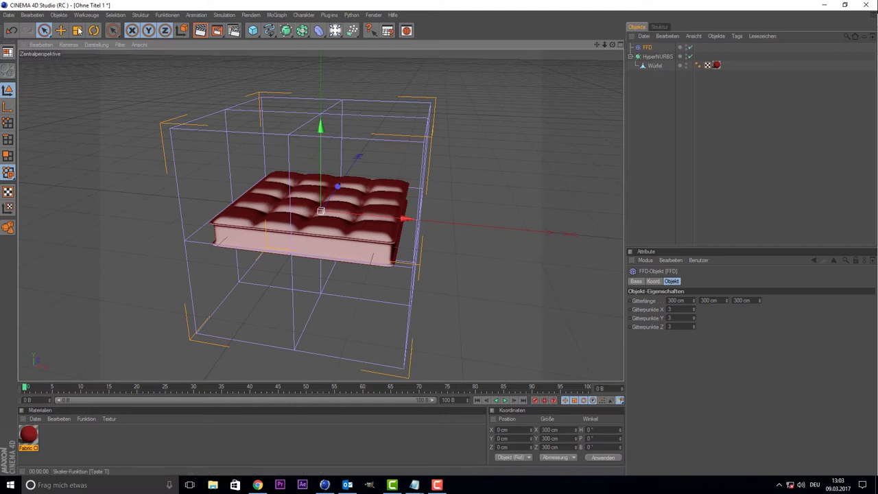
left_click_drag(318, 125, 320, 123)
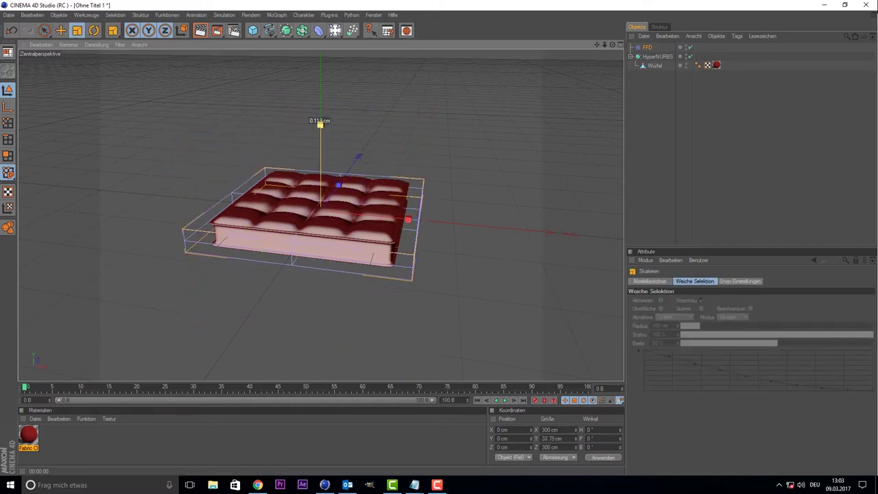
Adjust the FFD cage height in side view, settling it at about 45.5 cm.
left_click_drag(319, 123, 320, 122)
scroll(427, 71, "up", 3)
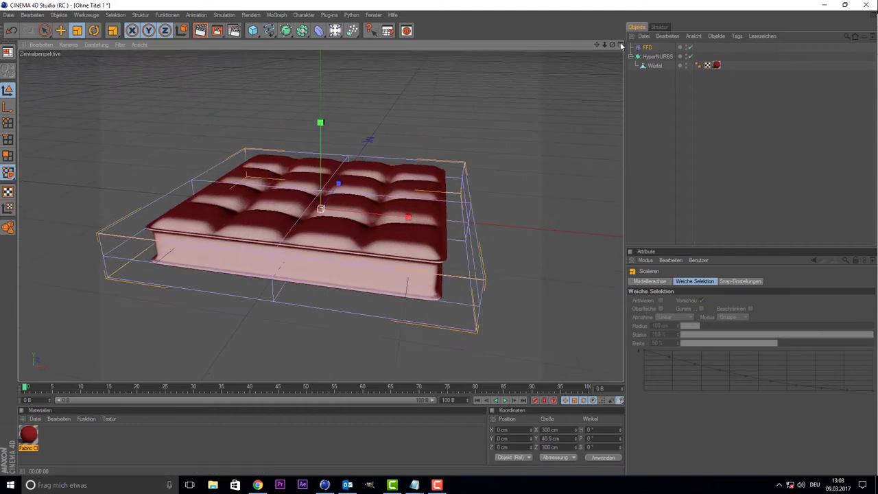
left_click_drag(613, 44, 613, 27)
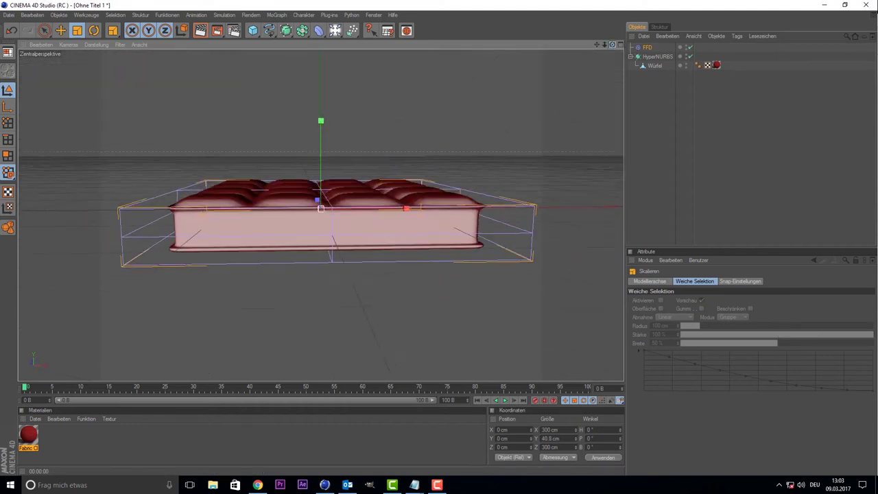
left_click_drag(613, 45, 613, 34)
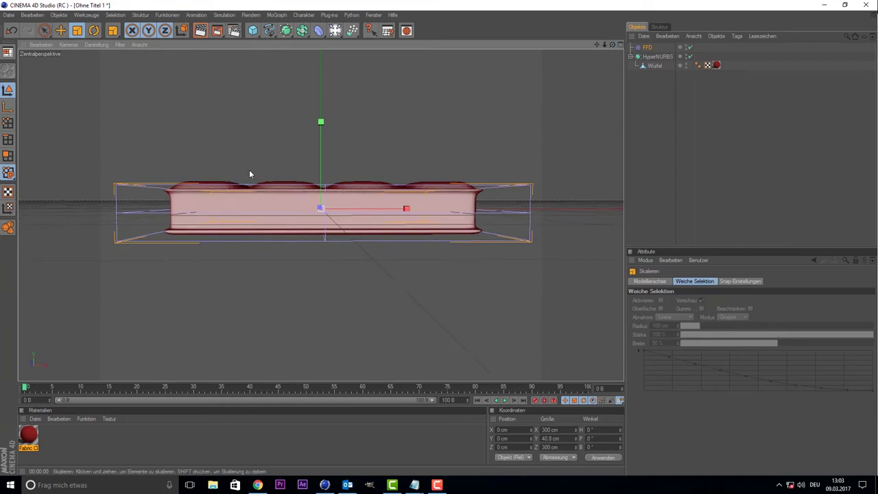
left_click_drag(319, 157, 320, 147)
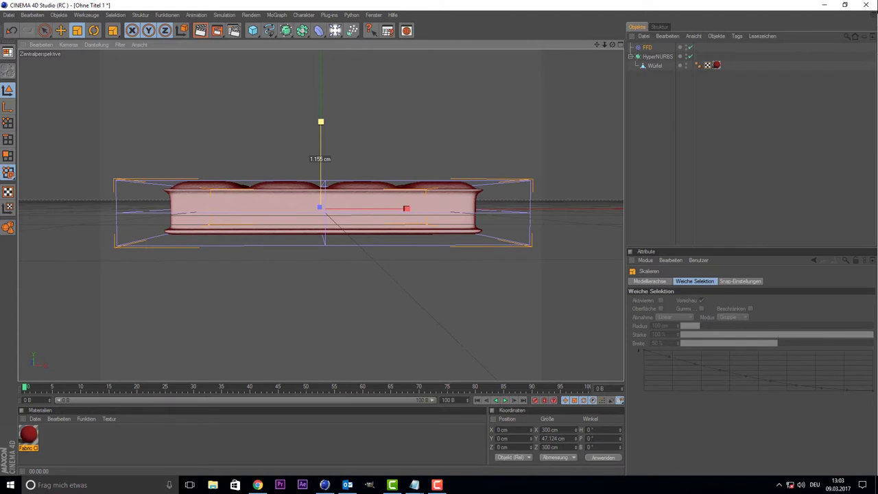
left_click_drag(320, 147, 299, 156)
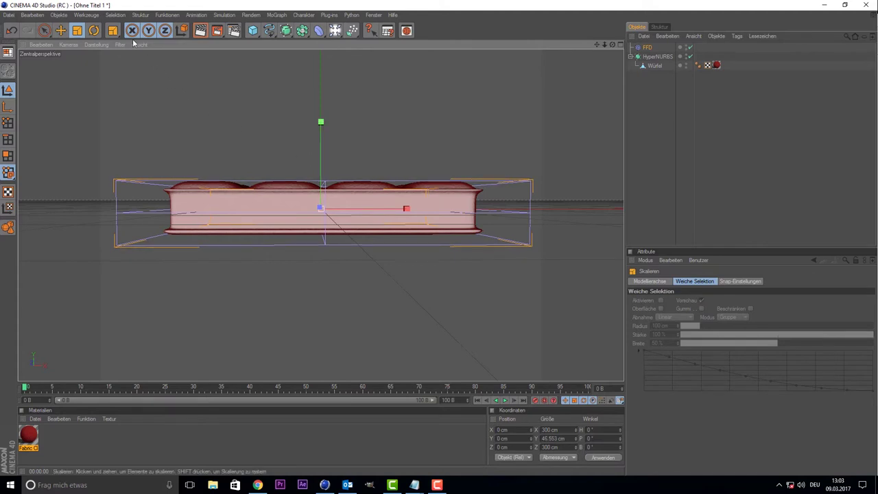
Scale the cage along X to about 236.6 cm to hug the cushion's width.
mouse_move(407, 207)
left_mouse_down()
mouse_move(394, 208)
mouse_move(408, 207)
left_mouse_up()
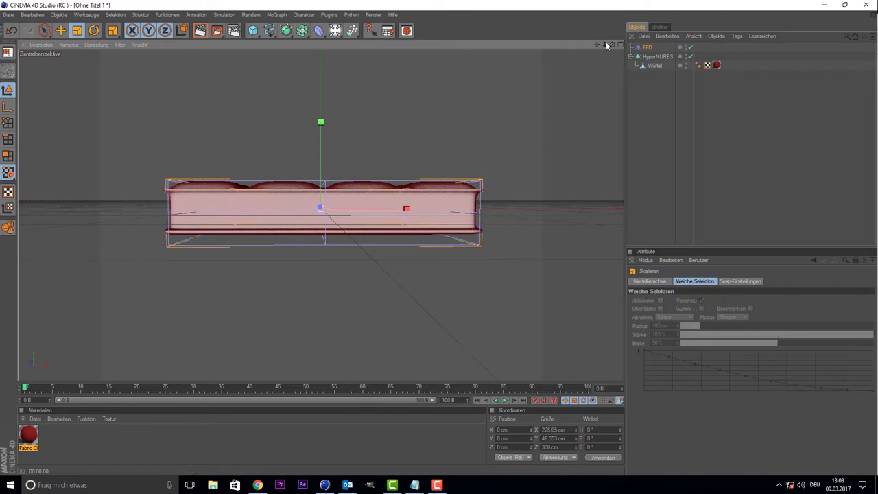
left_click_drag(616, 44, 512, 145)
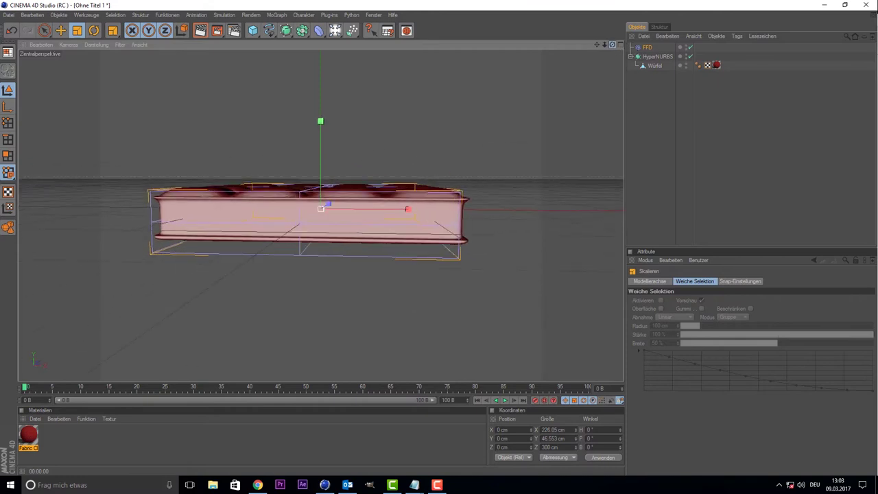
left_click_drag(406, 208, 409, 209)
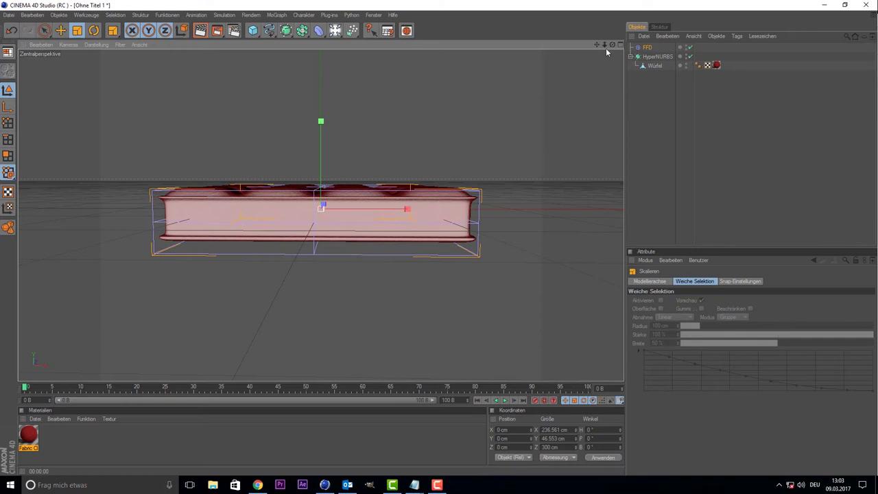
left_click_drag(613, 44, 597, 53)
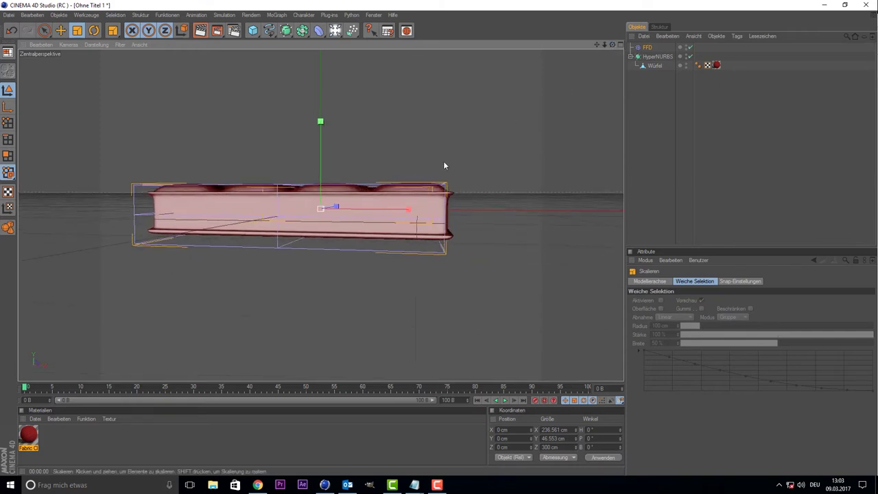
In the Right view, scale the FFD to 255.9 cm on Z and raise it 2.6 cm.
middle_click(390, 309)
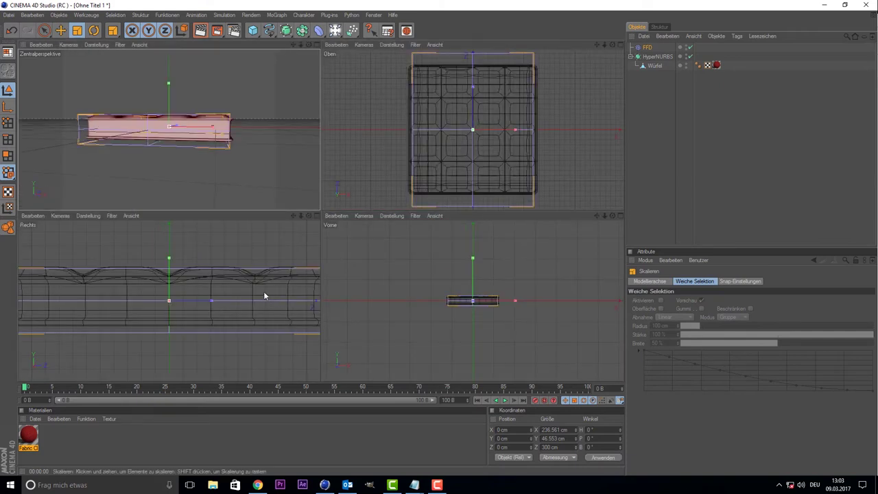
middle_click(265, 293)
scroll(301, 244, "down", 3)
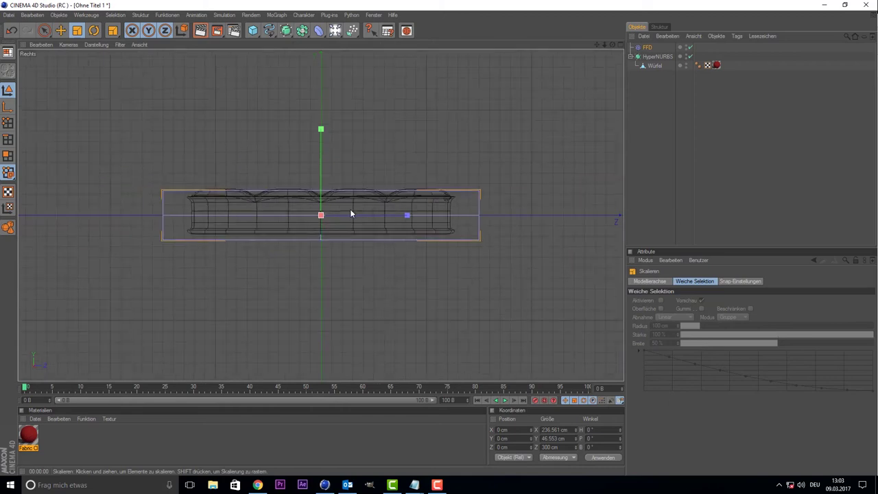
left_click_drag(362, 213, 364, 214)
key("space")
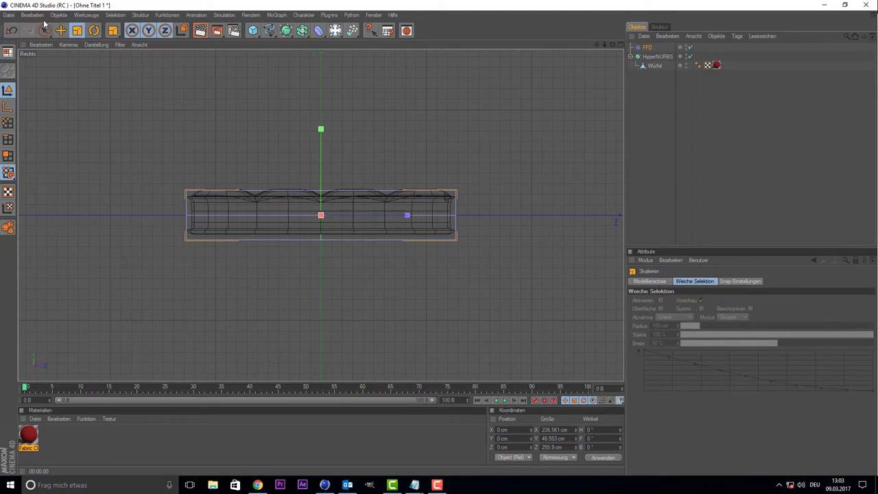
left_click_drag(320, 131, 321, 129)
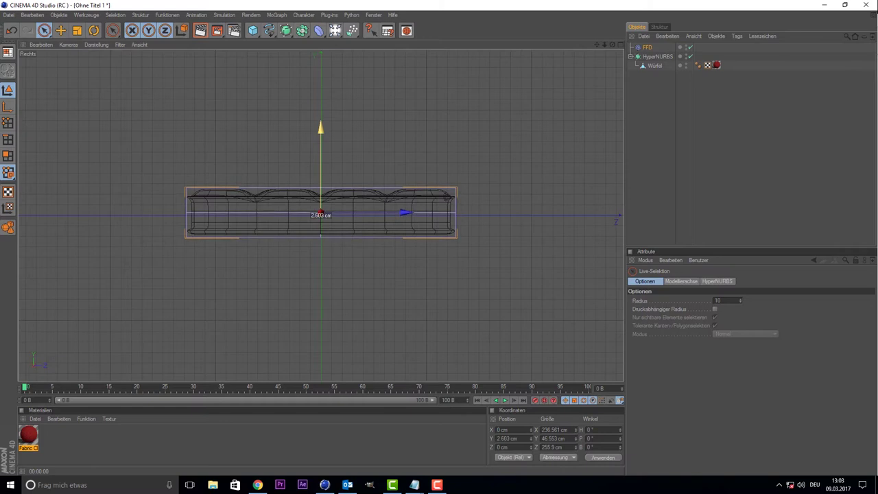
middle_click(271, 107)
middle_click(270, 118)
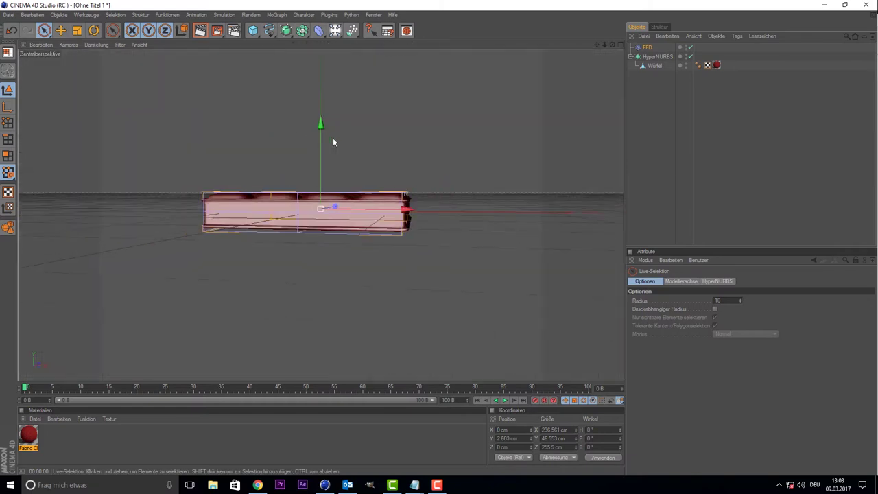
left_click(638, 162)
scroll(578, 103, "up", 1)
mouse_move(612, 45)
left_mouse_down()
mouse_move(576, 82)
mouse_move(576, 55)
mouse_move(569, 69)
left_mouse_up()
In the Front view, scale the FFD cage along X to 254.2 cm.
middle_click(459, 209)
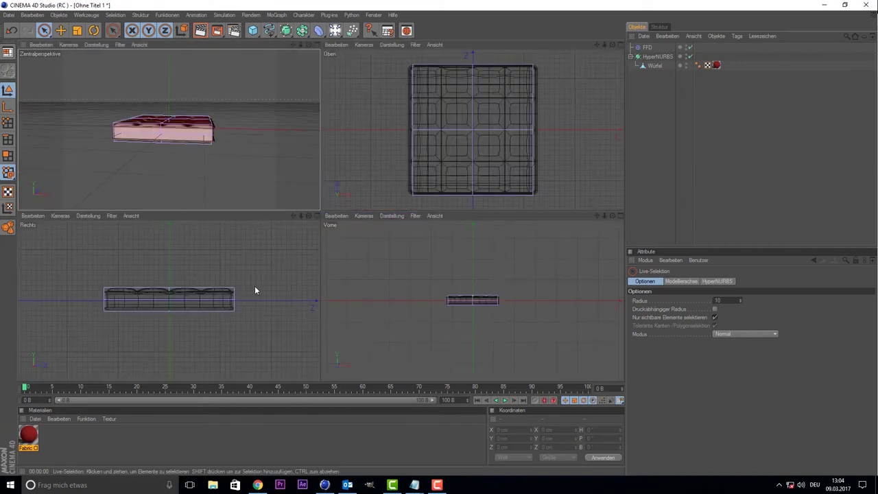
middle_click(504, 316)
scroll(453, 244, "up", 3)
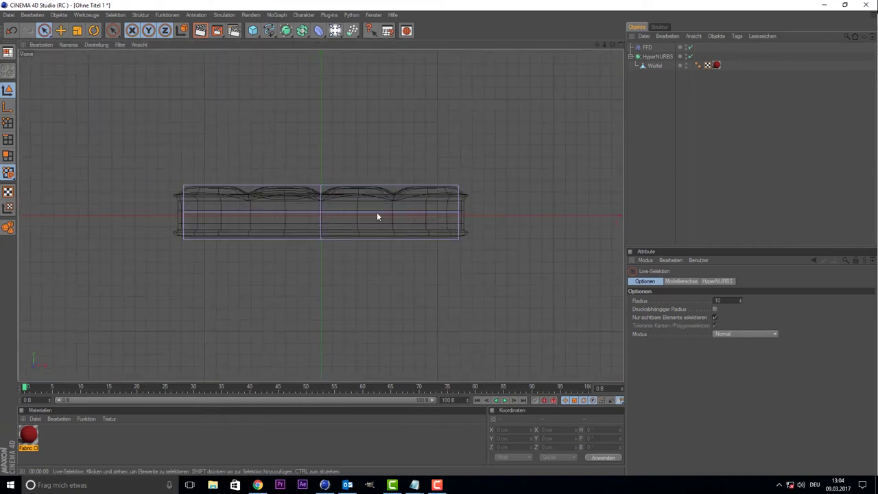
left_click(306, 186)
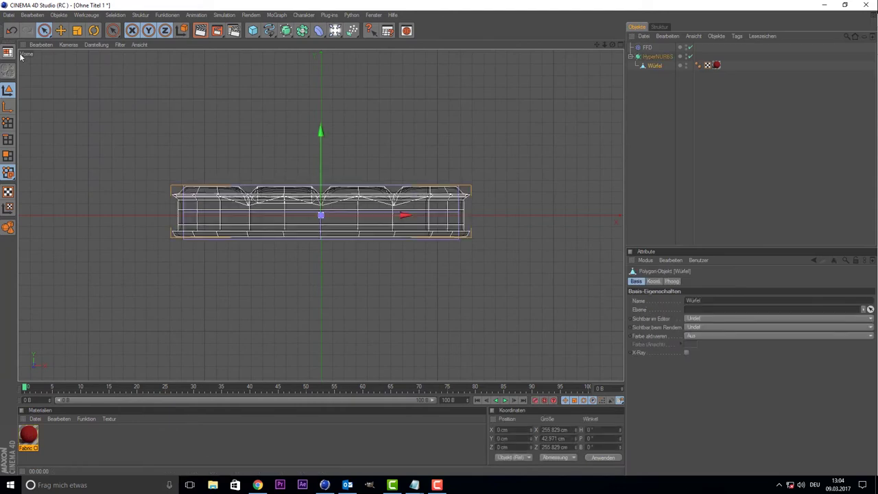
left_click(655, 48)
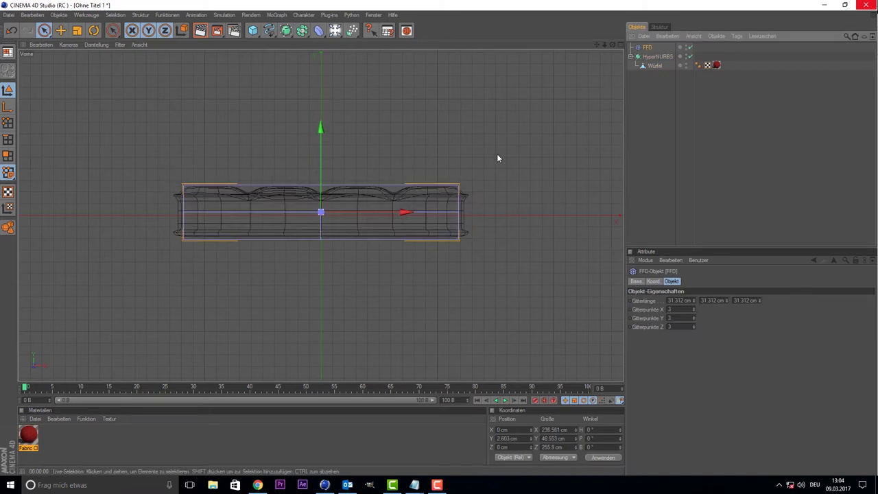
key("t")
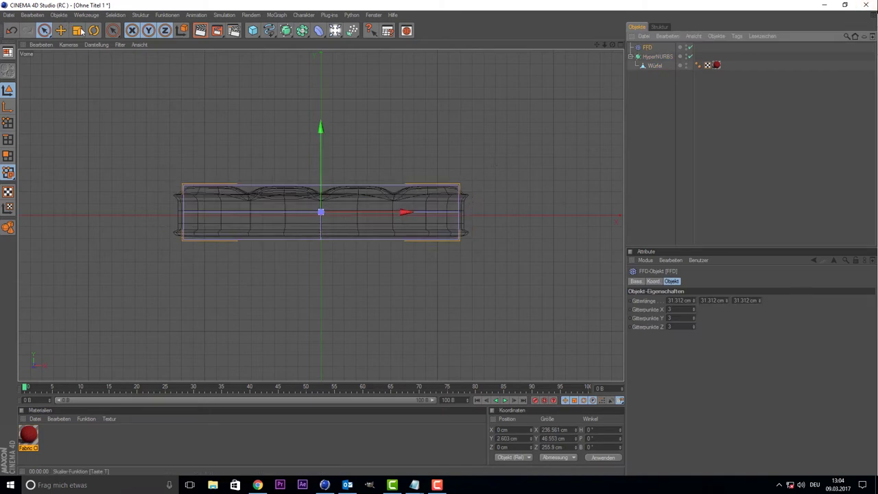
left_click_drag(405, 211, 408, 211)
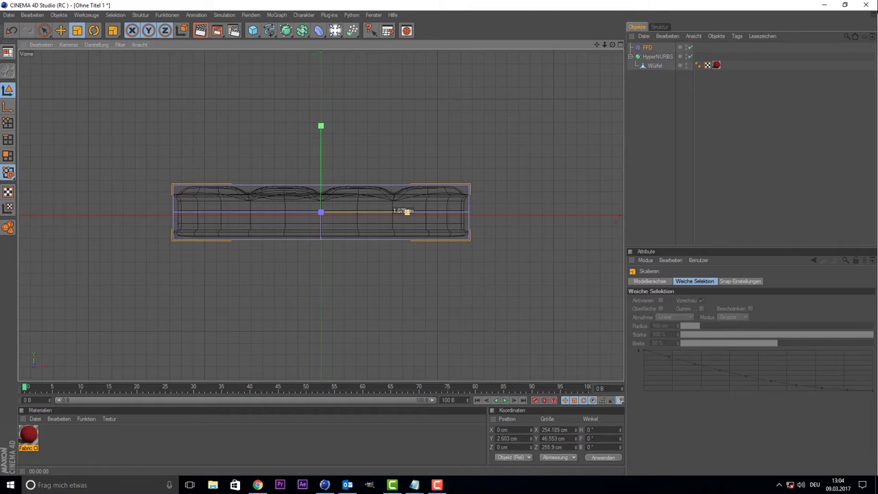
Inspect the tufted top in perspective and reselect the FFD deformer.
middle_click(76, 114)
middle_click(76, 114)
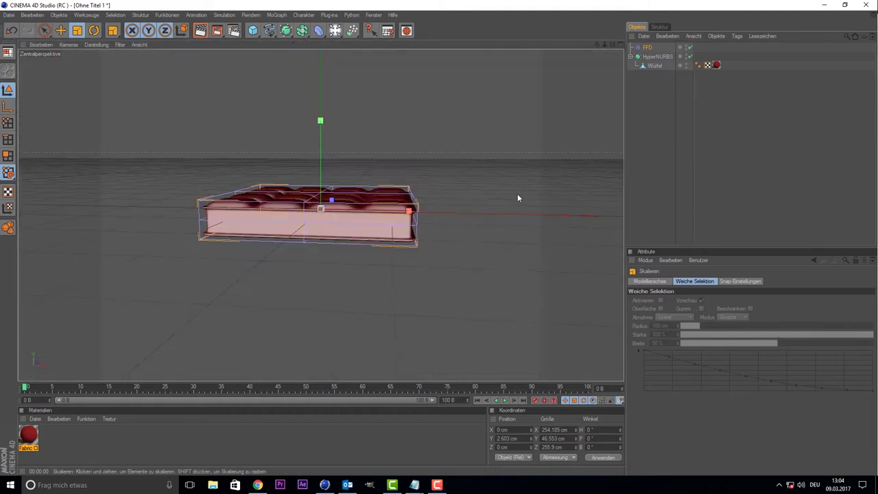
left_click_drag(604, 44, 604, 44)
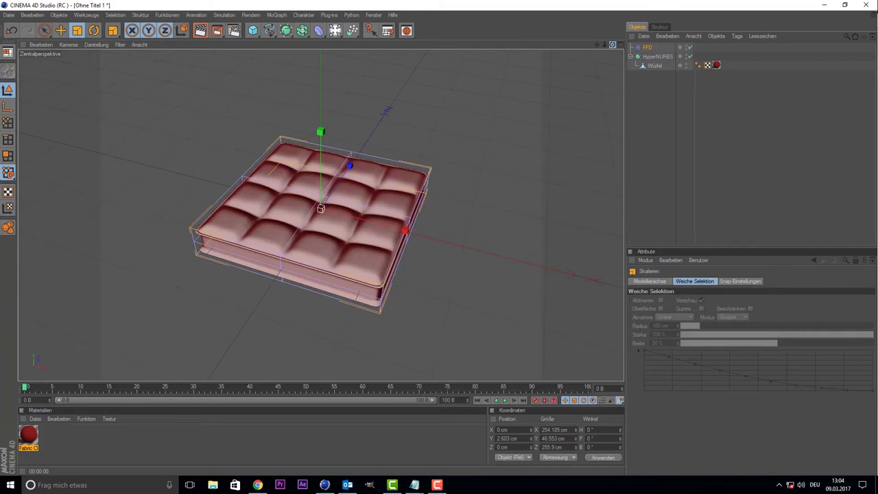
left_click(644, 48)
scroll(341, 163, "up", 2)
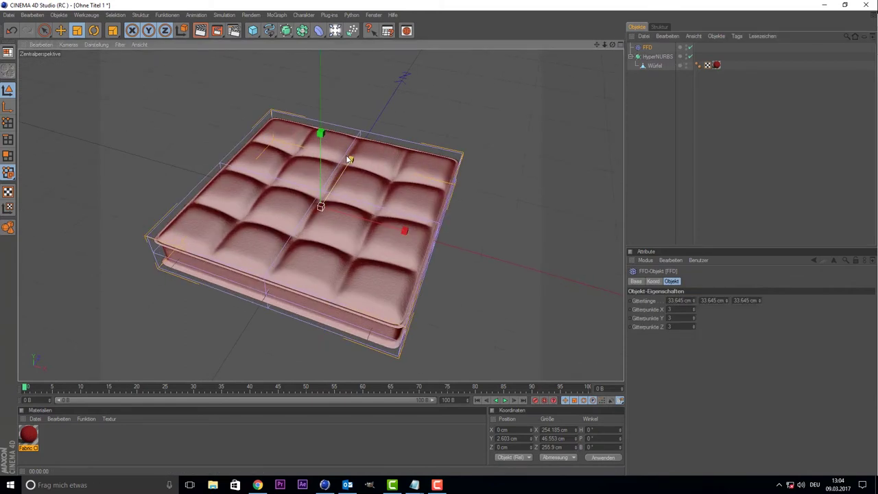
scroll(340, 162, "up", 2)
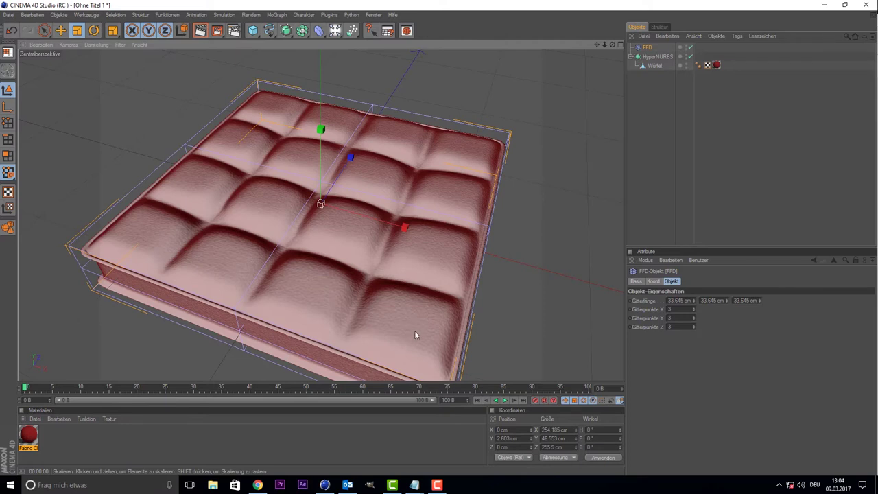
Raise the FFD's Gitterpunkte X from 3 to 9.
left_click(693, 308)
left_click(693, 307)
left_click(693, 307)
left_click(694, 308)
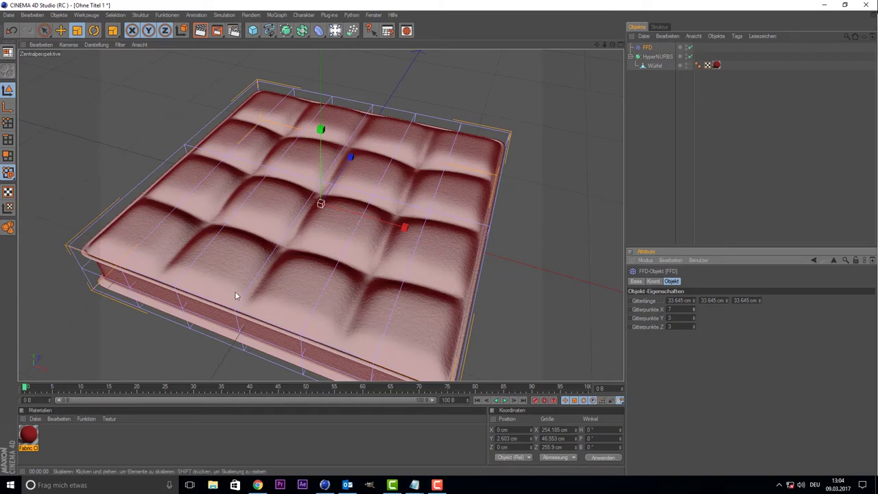
middle_click(324, 235)
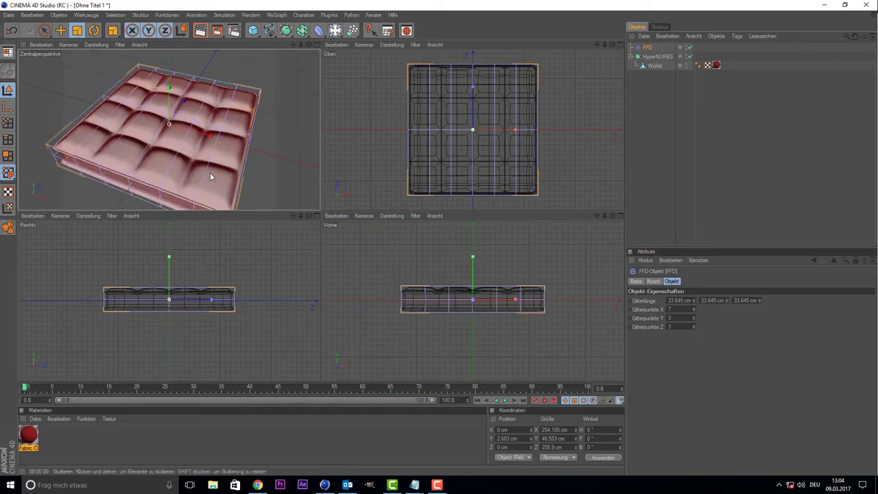
middle_click(424, 148)
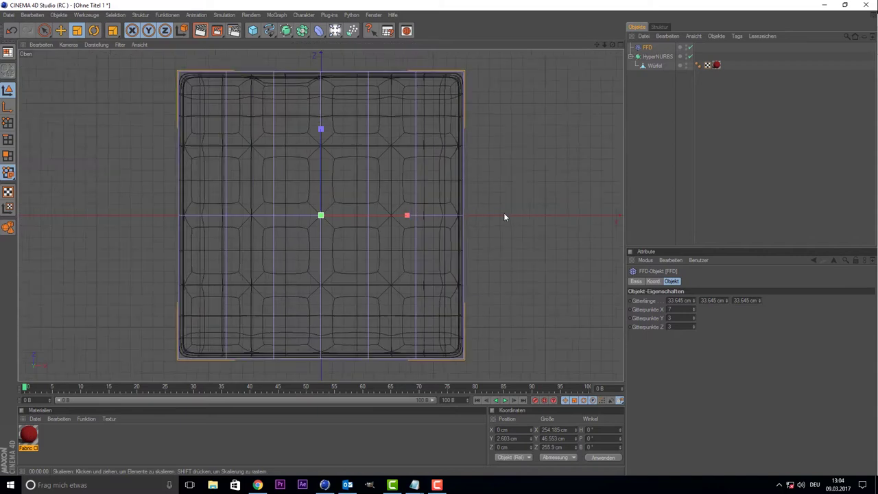
scroll(503, 216, "up", 4)
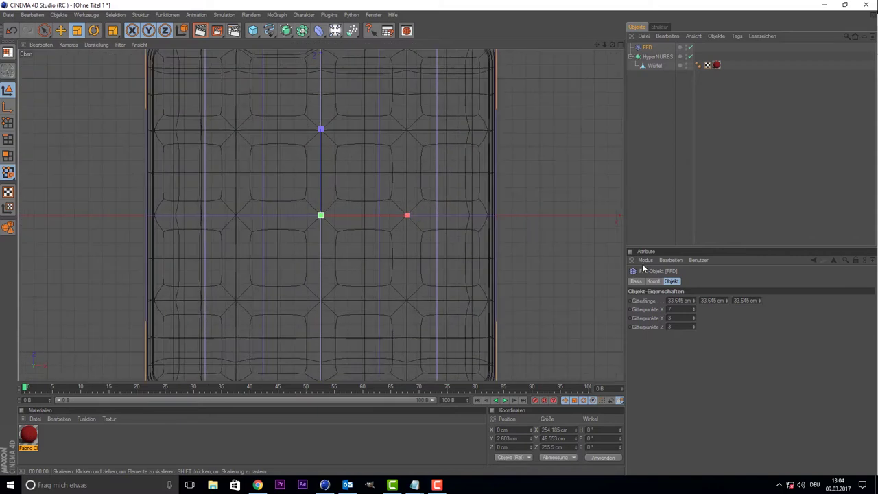
left_click(693, 309)
left_click(693, 310)
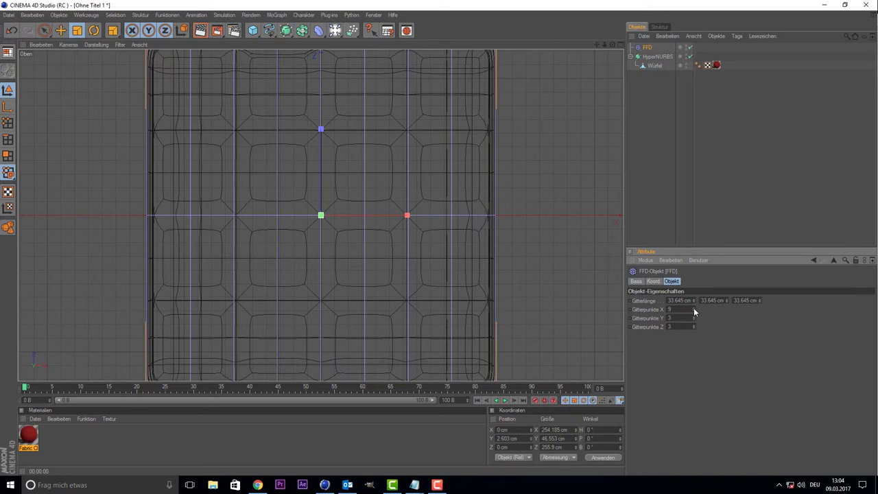
scroll(380, 237, "down", 1)
scroll(380, 236, "down", 1)
scroll(379, 237, "up", 1)
scroll(379, 237, "up", 1)
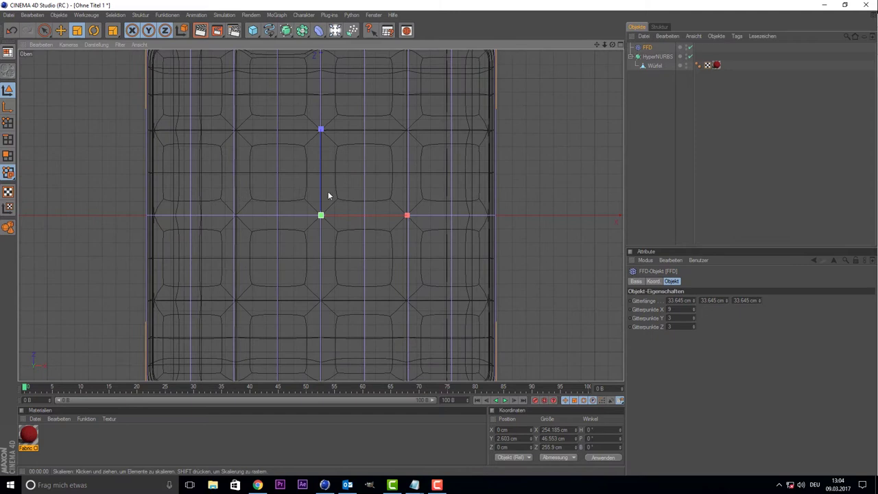
Raise Gitterpunkte Z from 3 to 9, giving a 9 × 3 × 9 lattice.
left_click(692, 325)
left_click(691, 325)
left_click(692, 325)
left_click(692, 325)
left_click(691, 325)
left_click(692, 325)
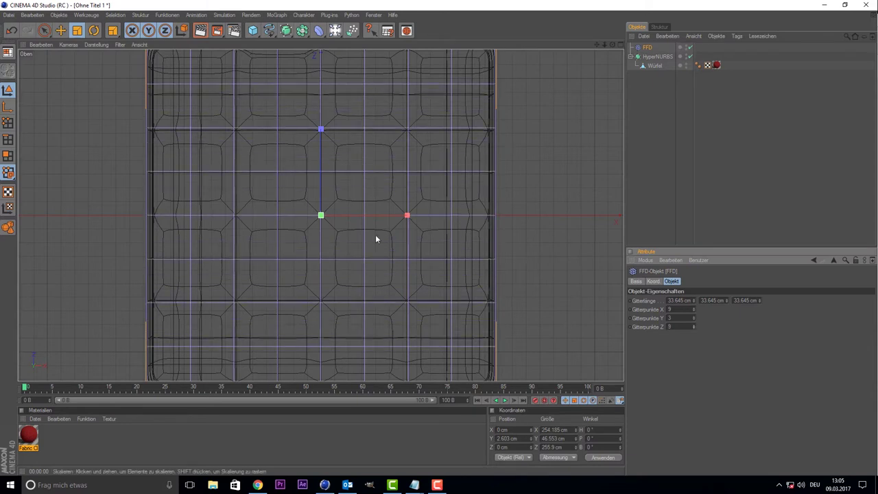
scroll(253, 223, "down", 1)
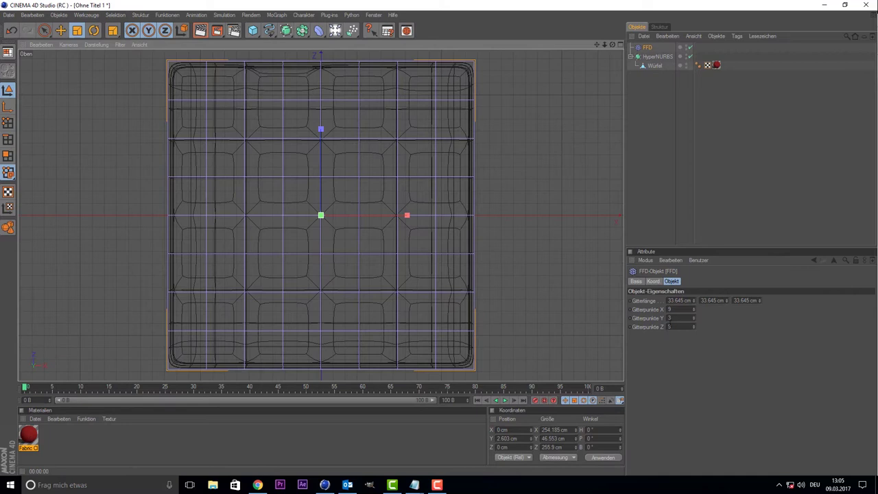
middle_click(421, 260)
key("F1")
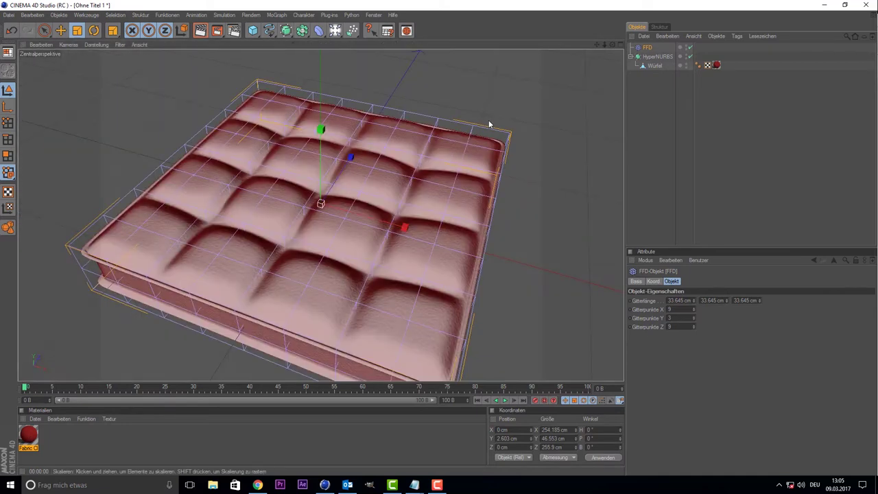
scroll(488, 124, "down", 2)
mouse_move(613, 43)
left_mouse_down()
mouse_move(613, 20)
mouse_move(604, 44)
mouse_move(575, 45)
left_mouse_up()
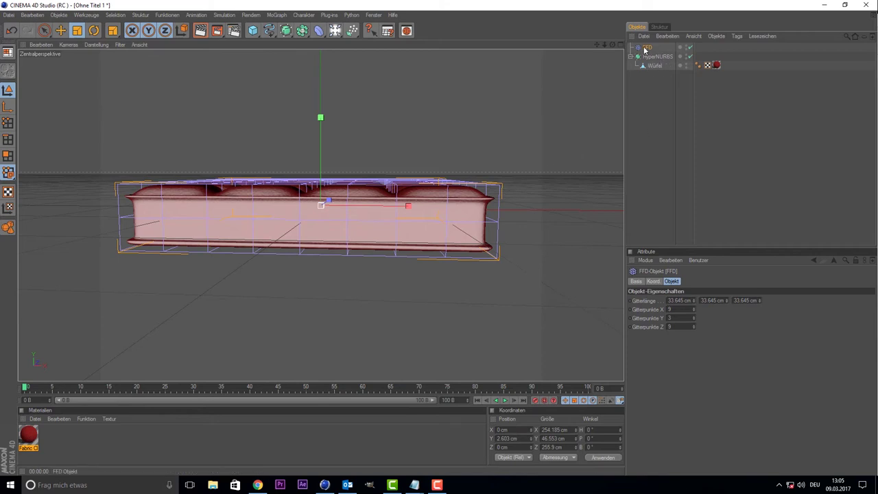
In Points mode, live-select the middle row of lattice points, then undo the trial deformation.
left_click(7, 122)
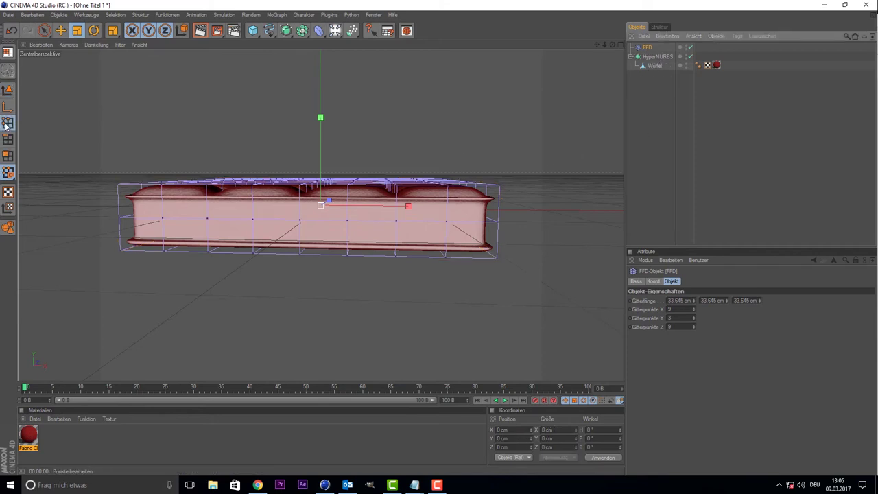
left_click(447, 221)
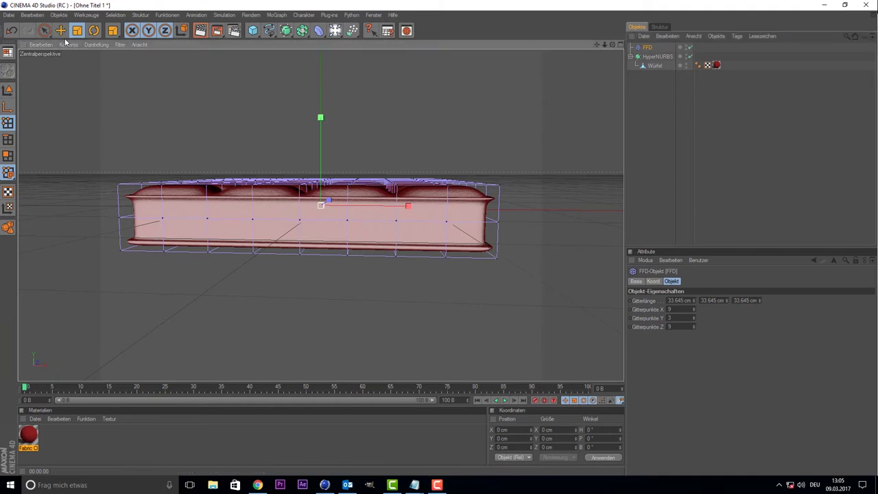
left_click(44, 30)
left_click_drag(449, 222, 163, 219)
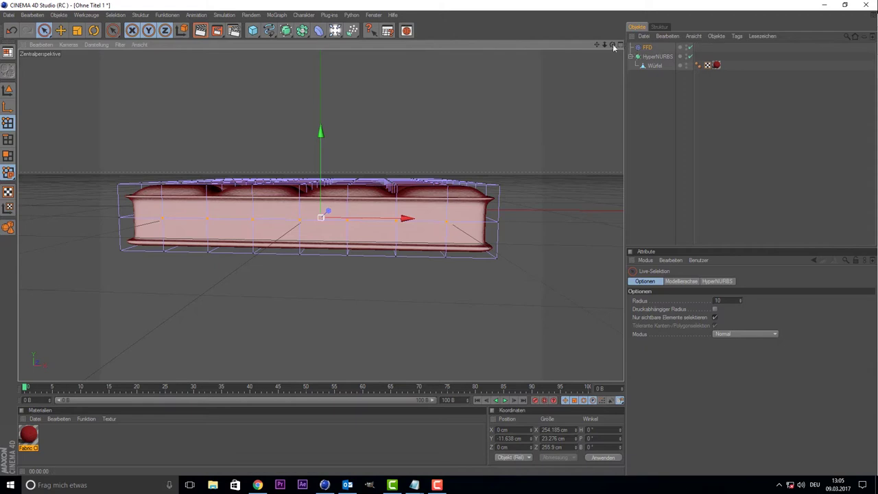
mouse_move(611, 47)
left_mouse_down()
mouse_move(369, 204)
mouse_move(215, 237)
mouse_move(300, 220)
left_mouse_up()
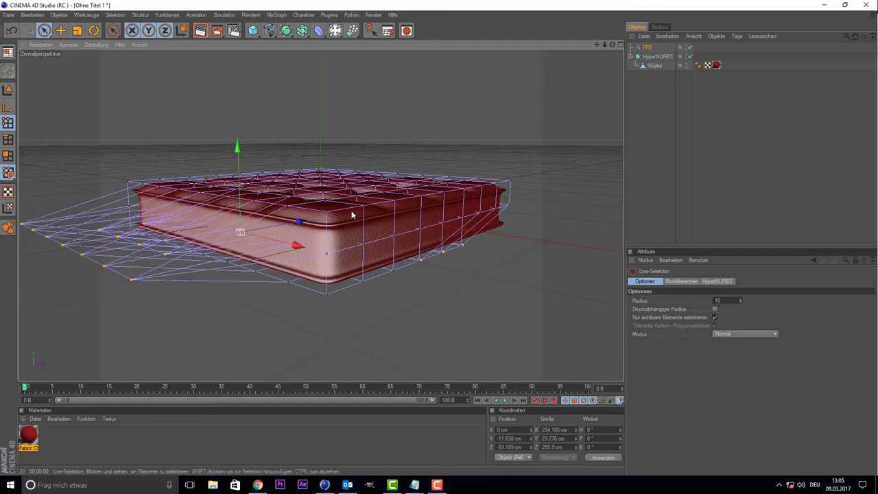
key("ctrl+z")
Reselect the FFD and live-select the lattice points along the cushion's left side.
left_click(734, 129)
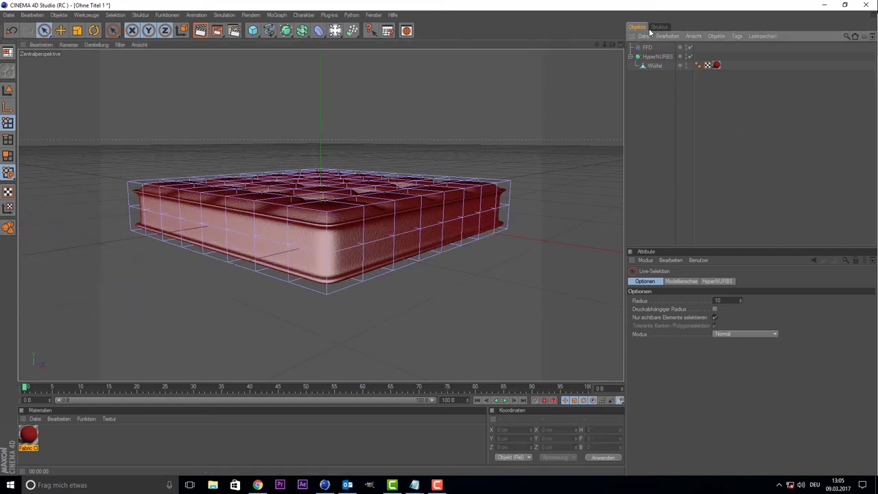
left_click(642, 47)
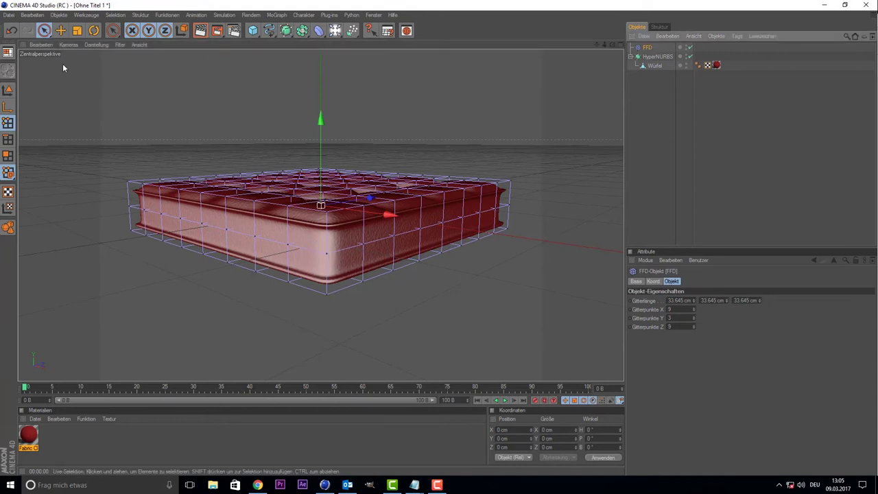
left_click(44, 30)
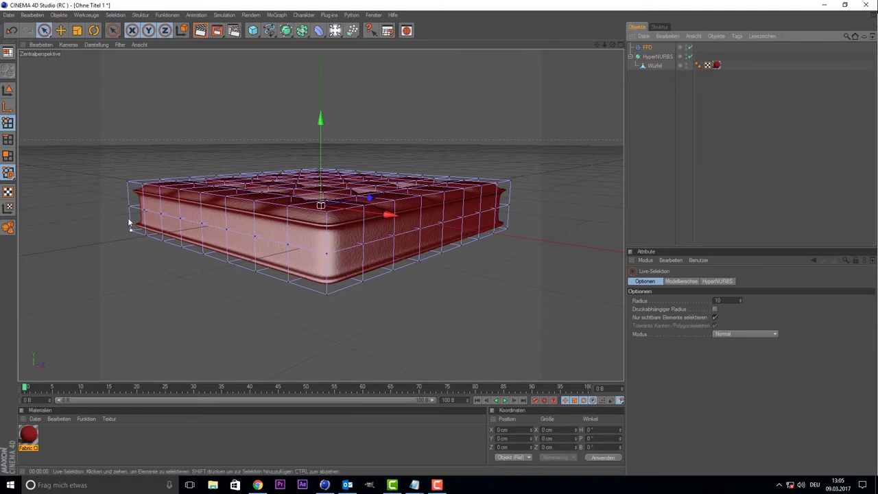
mouse_move(142, 215)
left_mouse_down()
mouse_move(317, 253)
mouse_move(298, 252)
left_mouse_up()
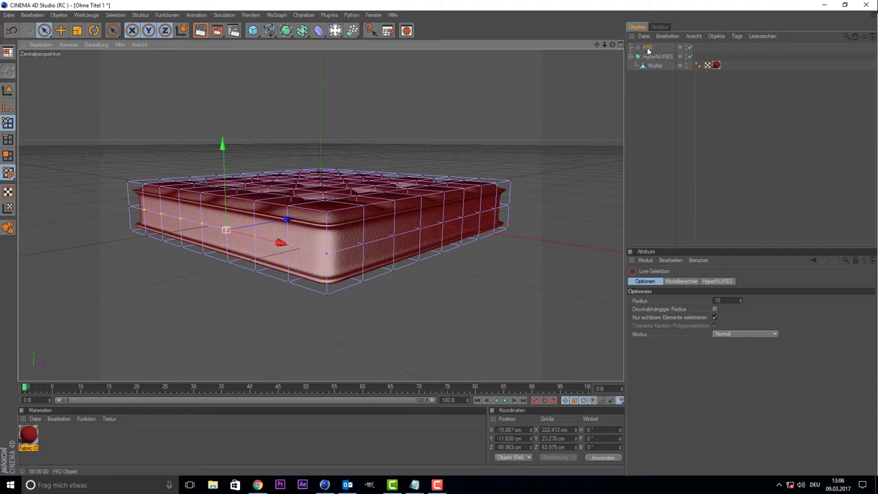
Nest the FFD under Würfel, test-pull the left lattice points, then undo.
left_click_drag(647, 51, 658, 72)
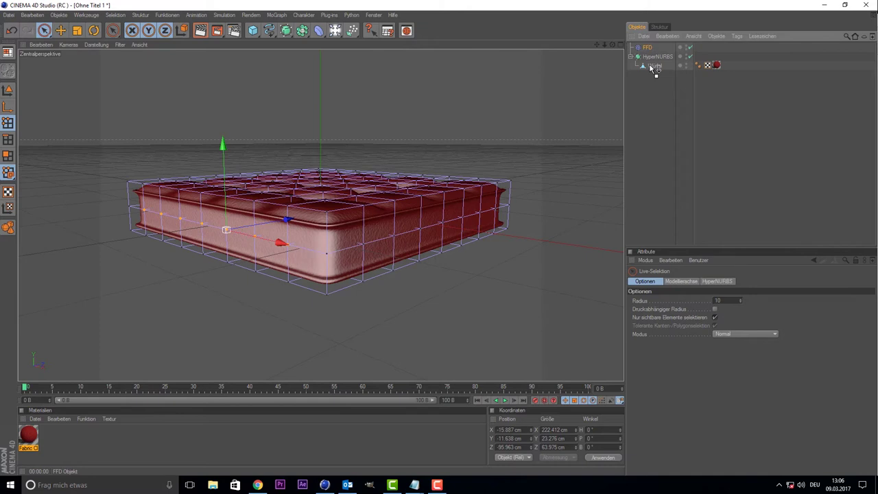
left_click_drag(653, 68, 654, 68)
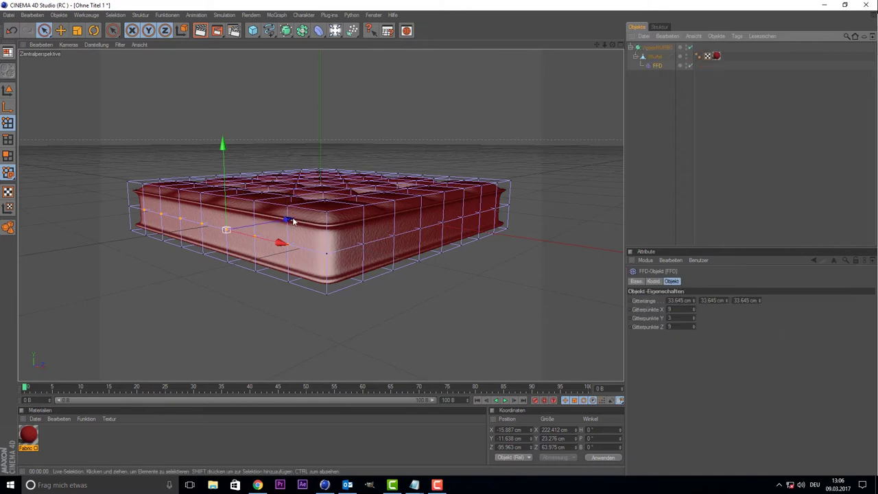
left_click_drag(287, 219, 212, 228)
key("ctrl+z")
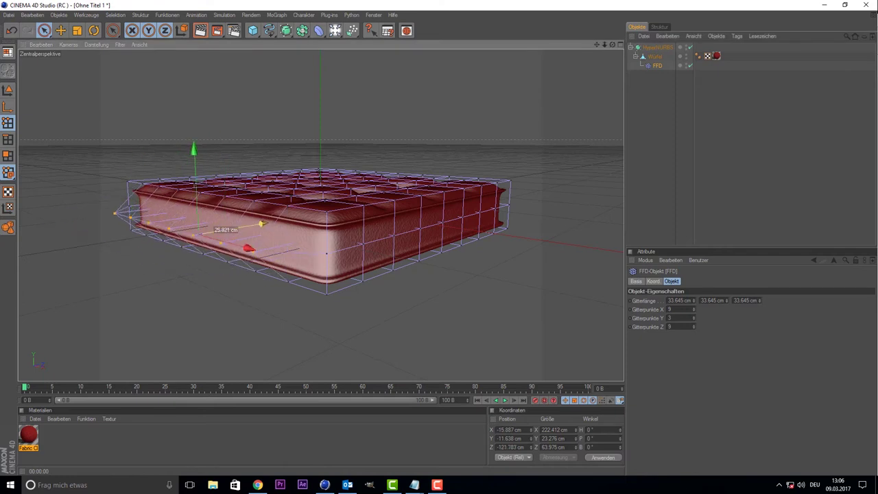
Move the FFD deformer under the Würfel cube again.
left_click(650, 89)
left_click(655, 65)
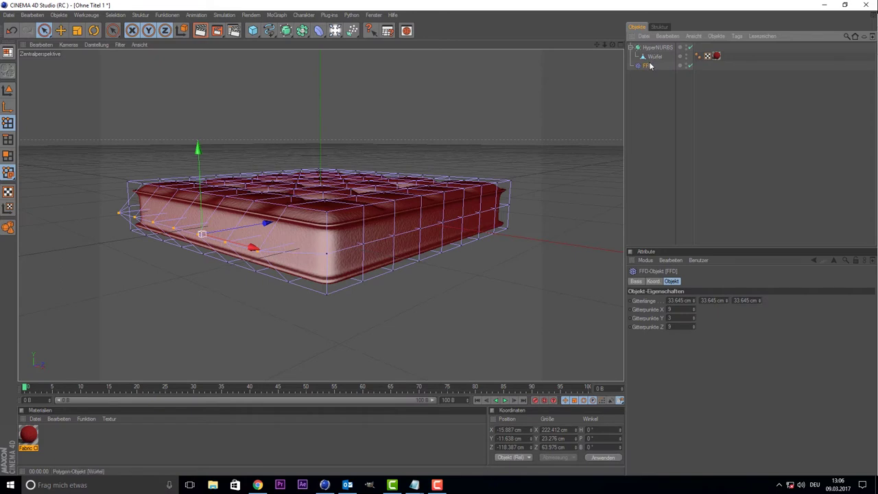
left_click_drag(649, 66, 657, 58)
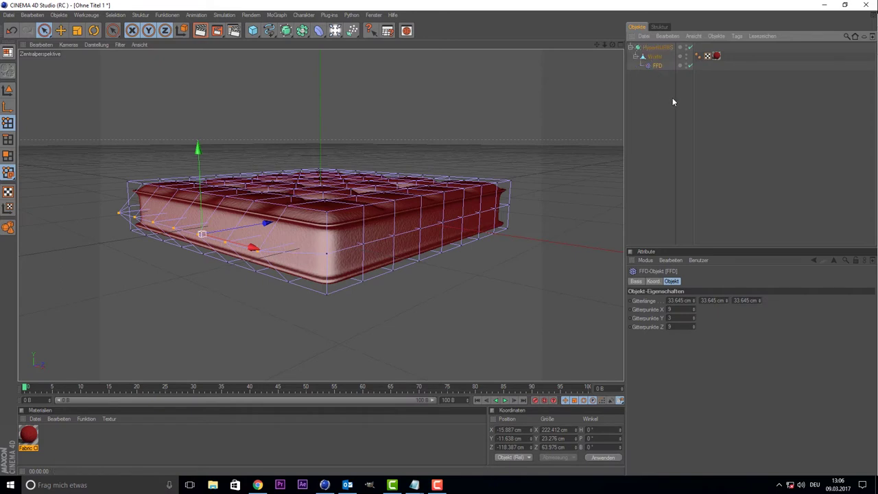
left_click(672, 98)
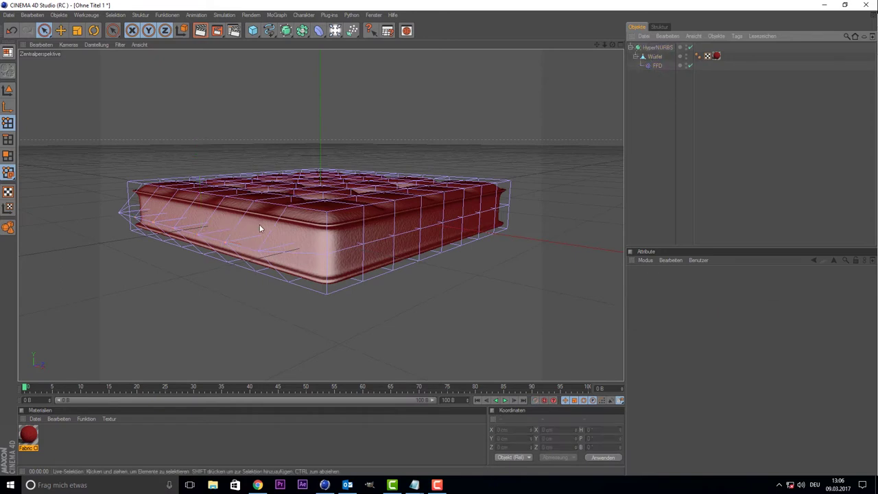
Delete the FFD deformer and select the Würfel cube.
left_click(259, 225)
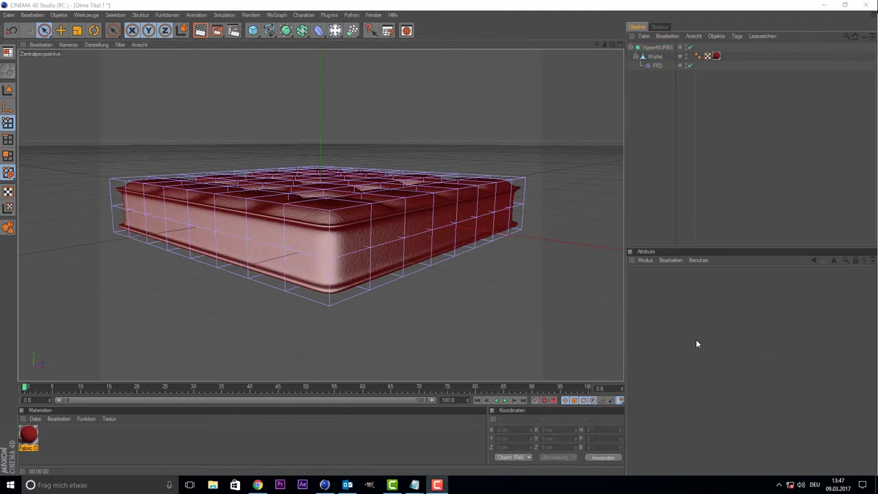
left_click(652, 68)
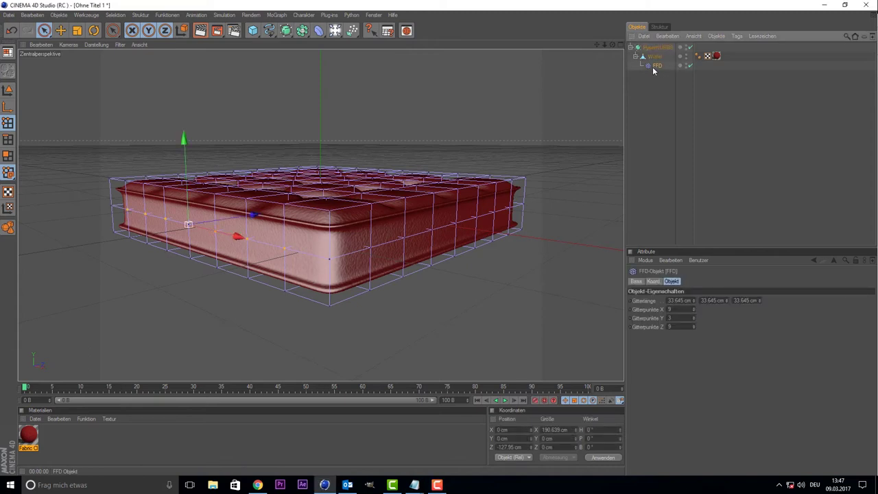
key("Delete")
left_click(653, 56)
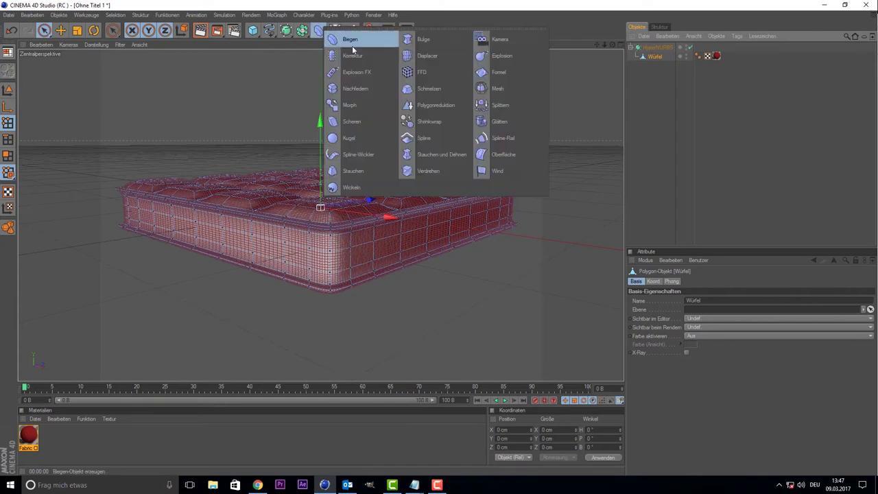
Add a new FFD under Würfel and set its X lattice length to about 262 cm.
left_click_drag(320, 33, 432, 72)
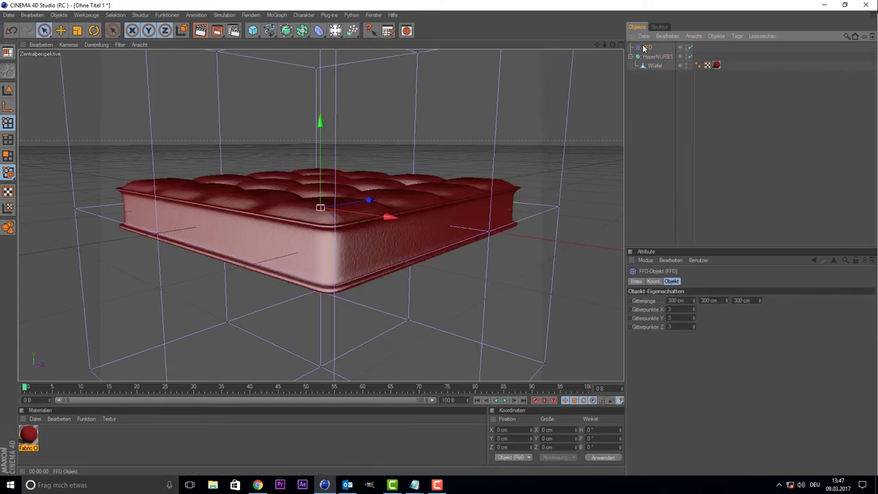
left_click_drag(651, 67, 651, 64)
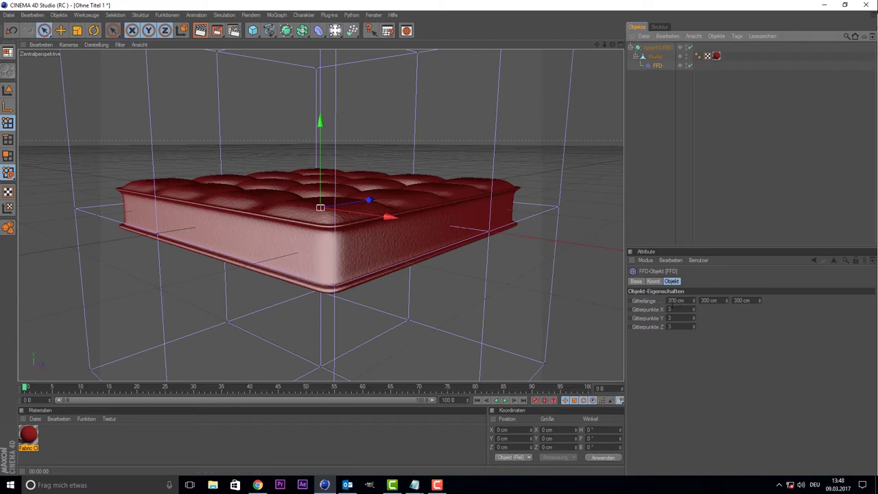
mouse_move(692, 301)
left_mouse_down()
mouse_move(658, 301)
mouse_move(707, 301)
left_mouse_up()
middle_click(389, 217)
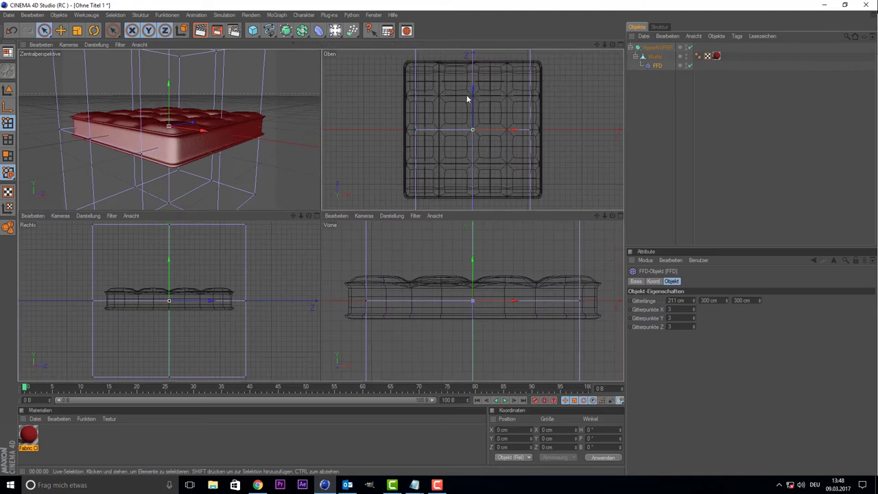
middle_click(466, 100)
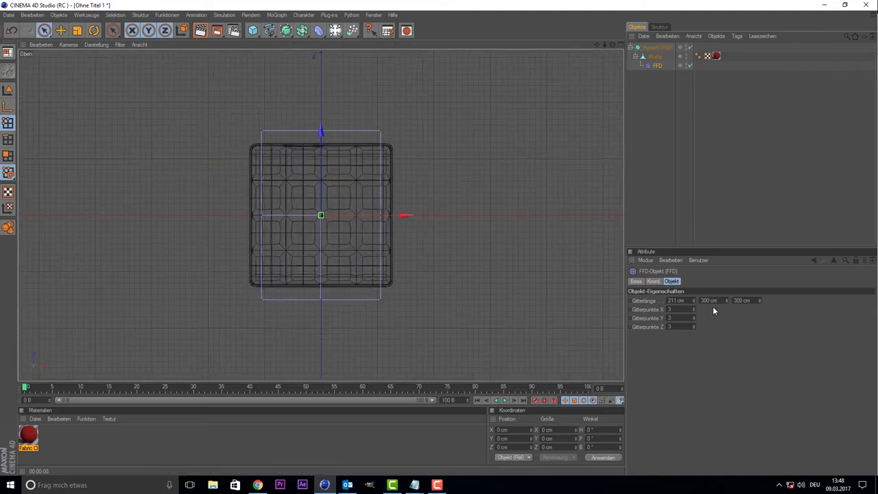
mouse_move(693, 301)
left_mouse_down()
mouse_move(714, 301)
mouse_move(700, 301)
left_mouse_up()
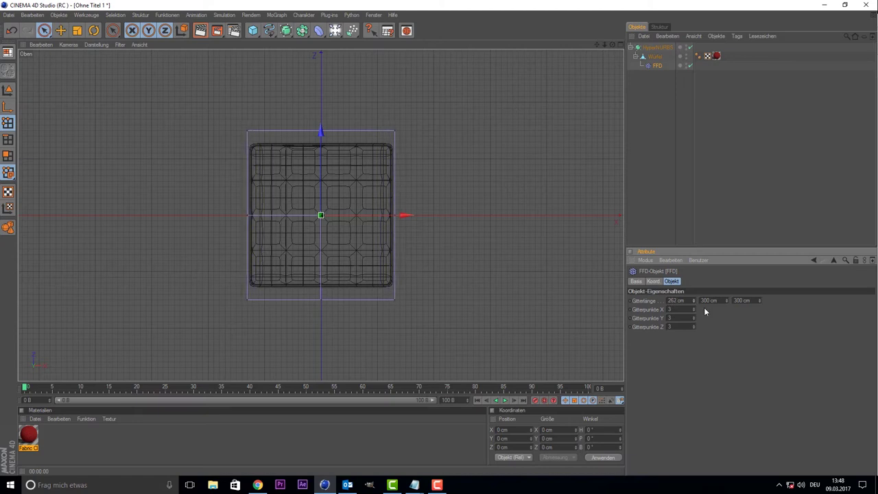
Set the lattice Z length to 257 cm, height to 58 cm, and X/Z grid points to 9.
left_click_drag(758, 305, 733, 304)
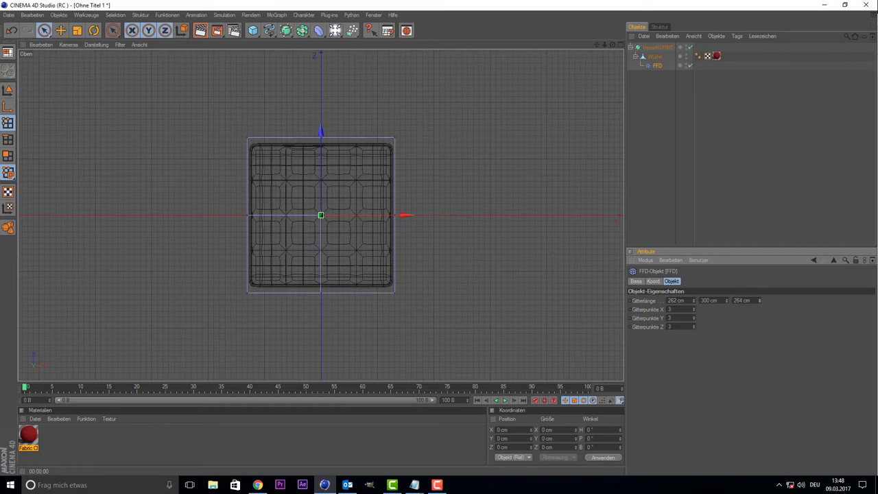
middle_click(329, 201)
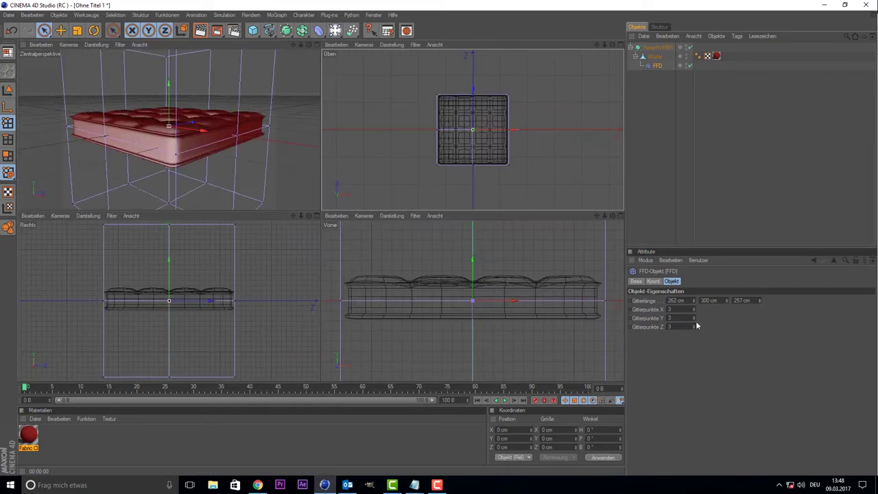
left_click_drag(726, 300, 692, 300)
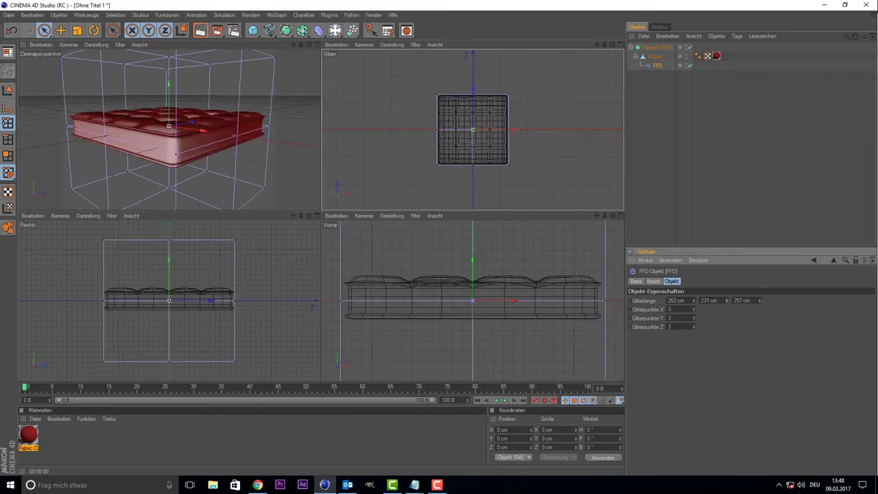
mouse_move(726, 300)
left_mouse_down()
mouse_move(693, 301)
mouse_move(728, 299)
left_mouse_up()
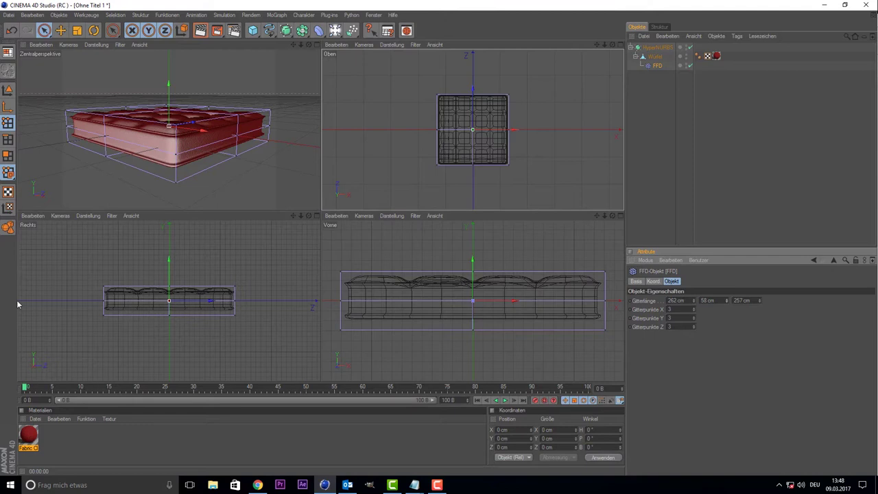
middle_click(239, 48)
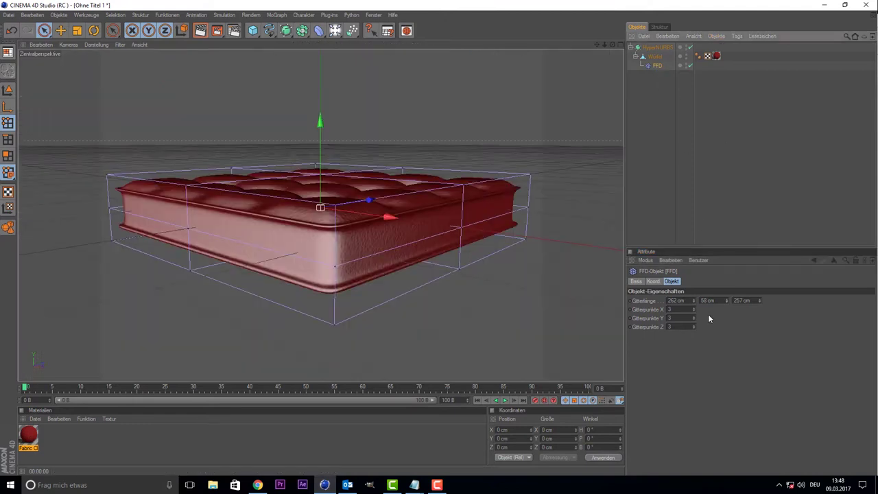
left_click_drag(693, 309, 691, 318)
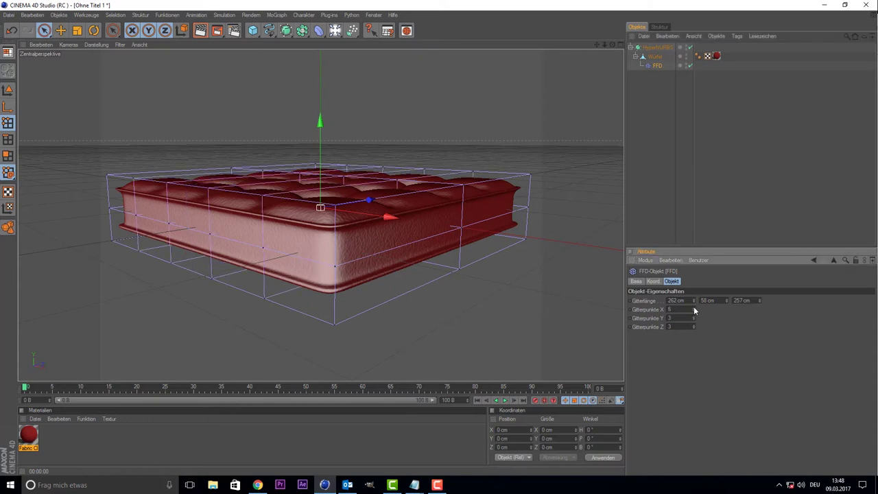
left_click_drag(694, 325, 692, 325)
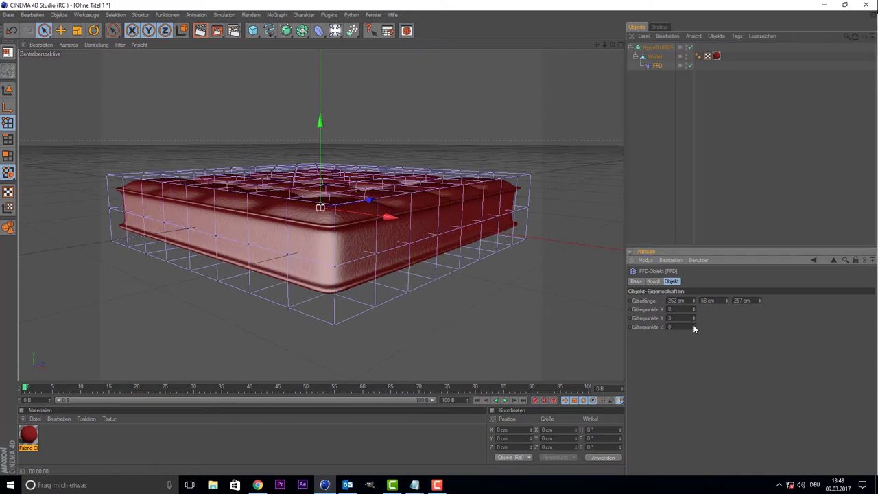
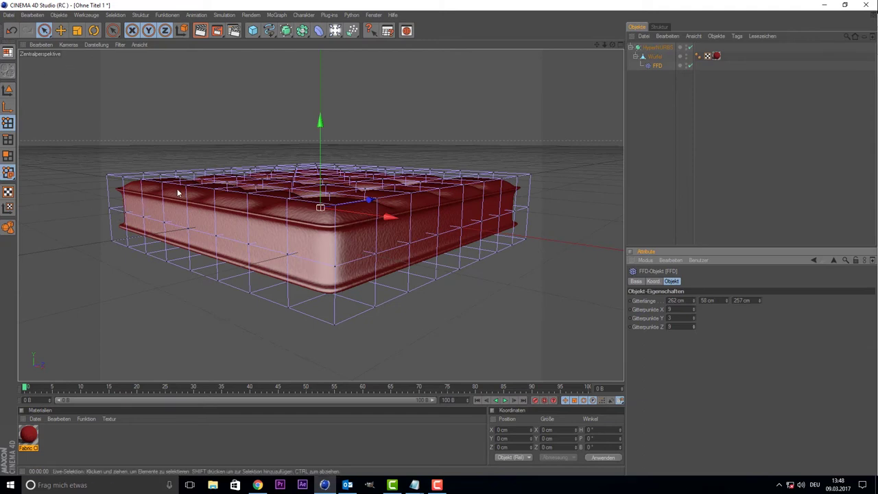
In the top view, select the FFD lattice points along the left column and bottom row.
middle_click(281, 185)
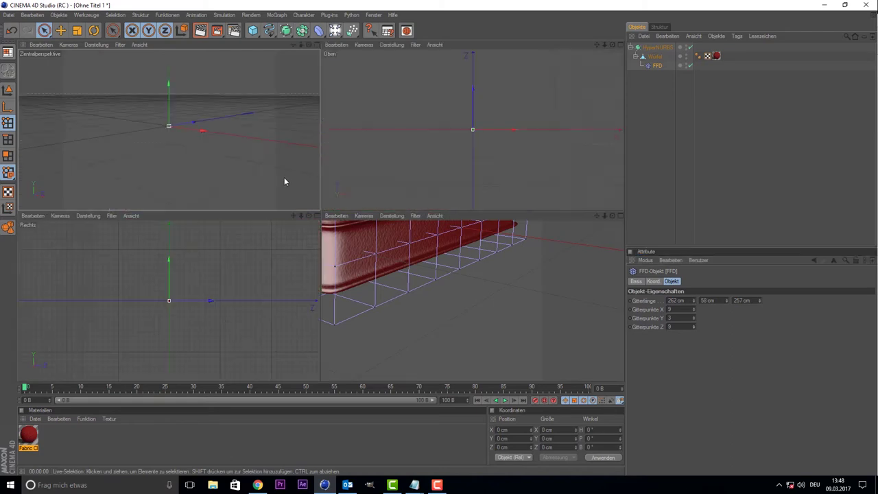
middle_click(426, 142)
scroll(426, 149, "up", 2)
scroll(377, 145, "down", 2)
left_click(225, 184)
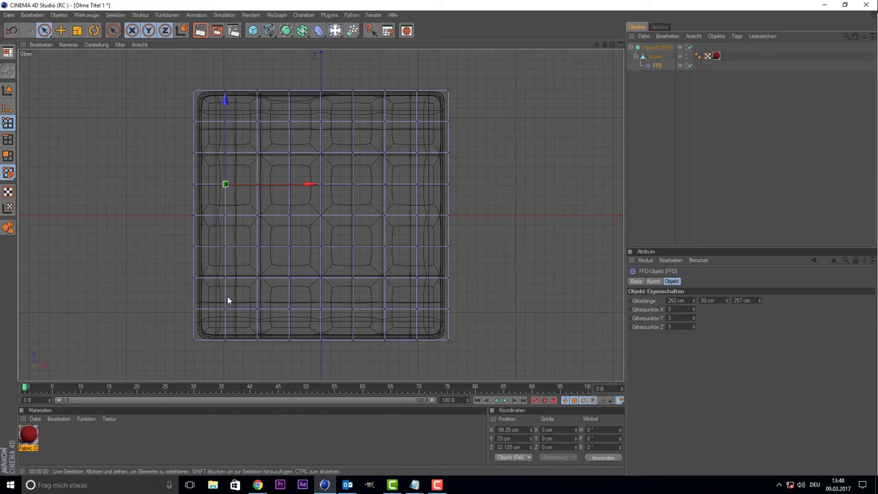
left_click(224, 248, "shift")
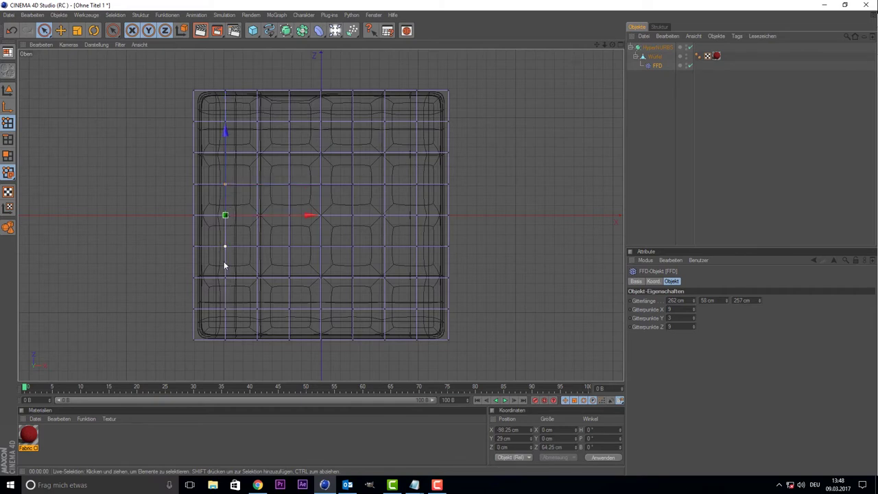
left_click(225, 310, "shift")
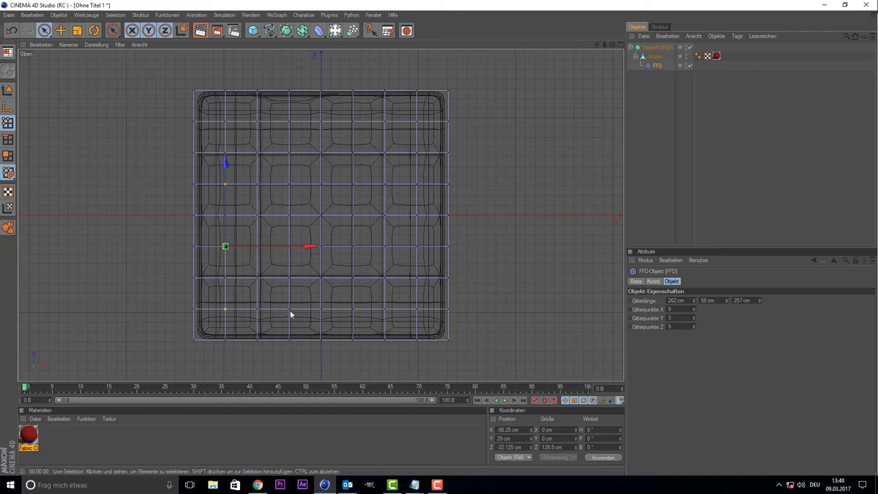
left_click(287, 310, "shift")
left_click(354, 309, "shift")
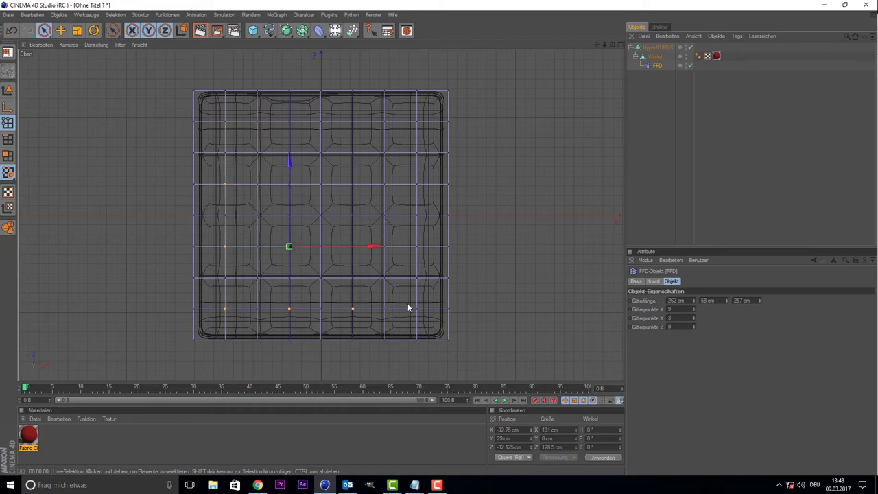
left_click(416, 310, "shift")
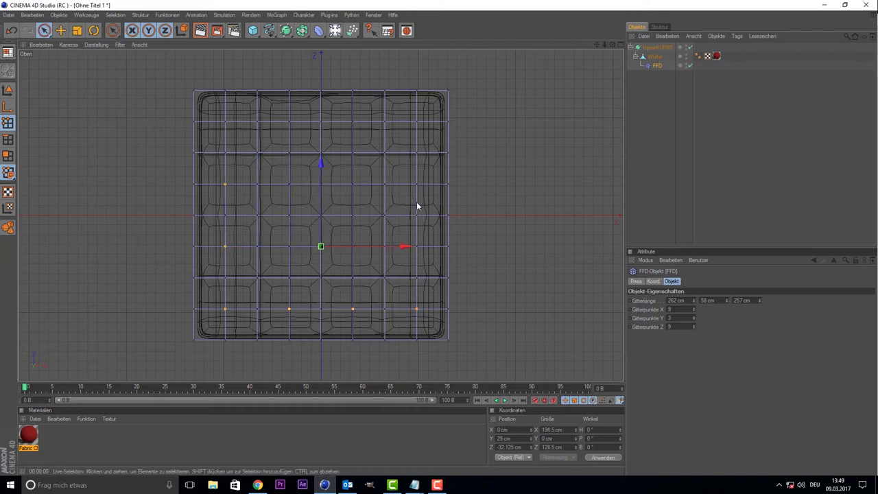
Add the top-row and interior lattice points, leaving the centre point unselected.
left_click(415, 123, "shift")
left_click(352, 123, "shift")
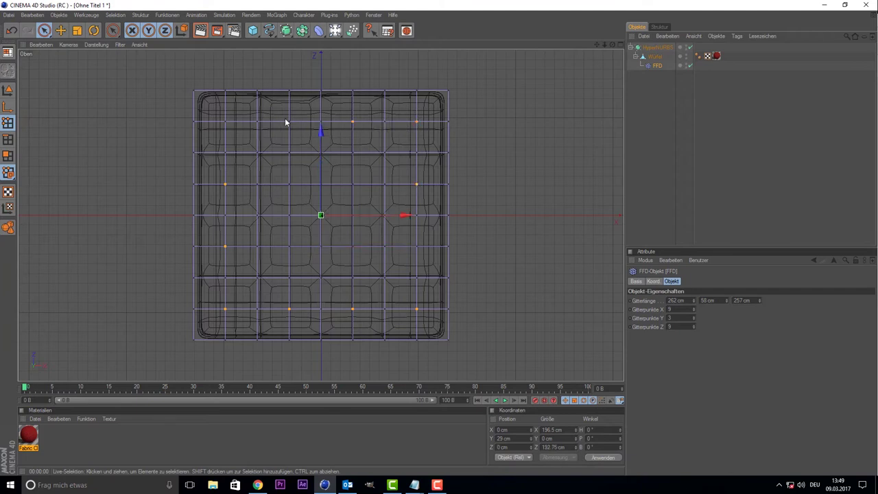
left_click(288, 123, "shift")
left_click(289, 184, "shift")
left_click(291, 247, "shift")
left_click(353, 247, "shift")
left_click(353, 184, "shift")
left_click_drag(318, 214, 316, 213)
left_click(320, 215, "ctrl")
Check the point selection in the top view, then return to an enlarged perspective view.
middle_click(283, 190)
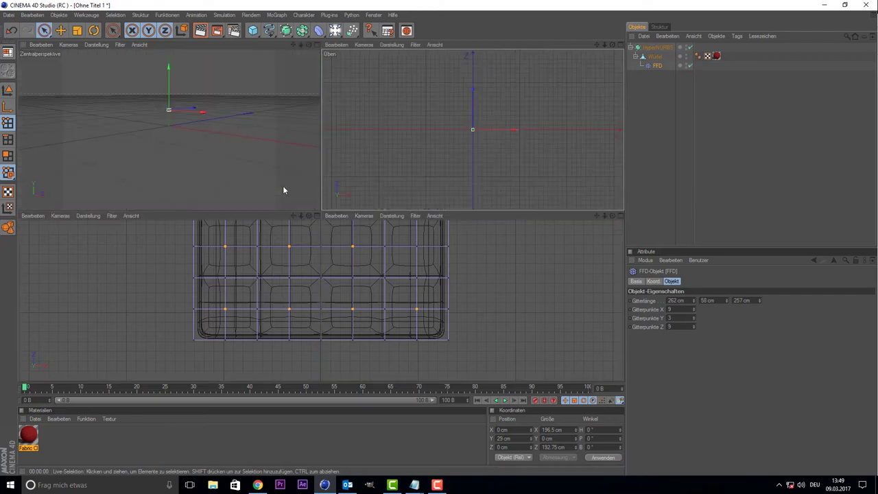
middle_click(283, 187)
middle_click(317, 199)
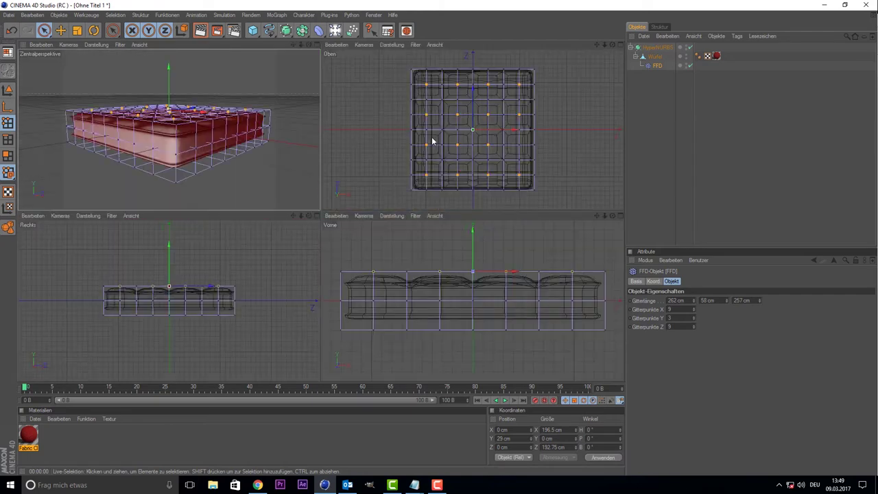
middle_click(432, 141)
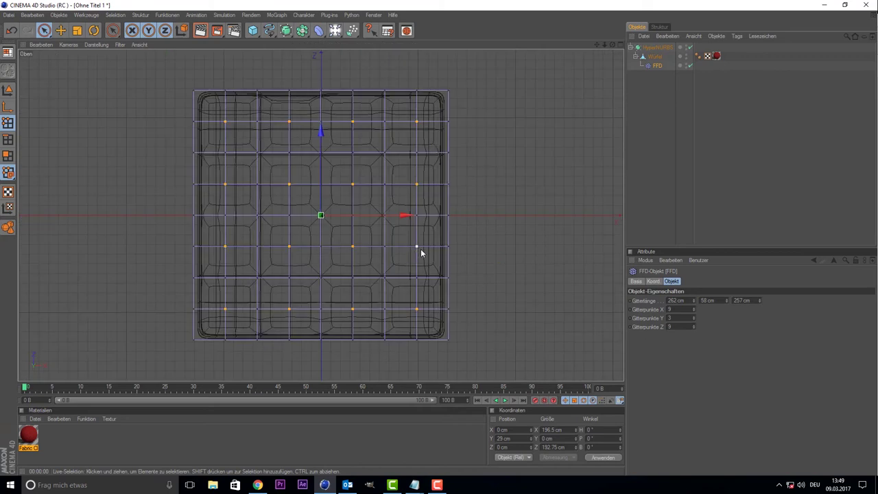
middle_click(301, 216)
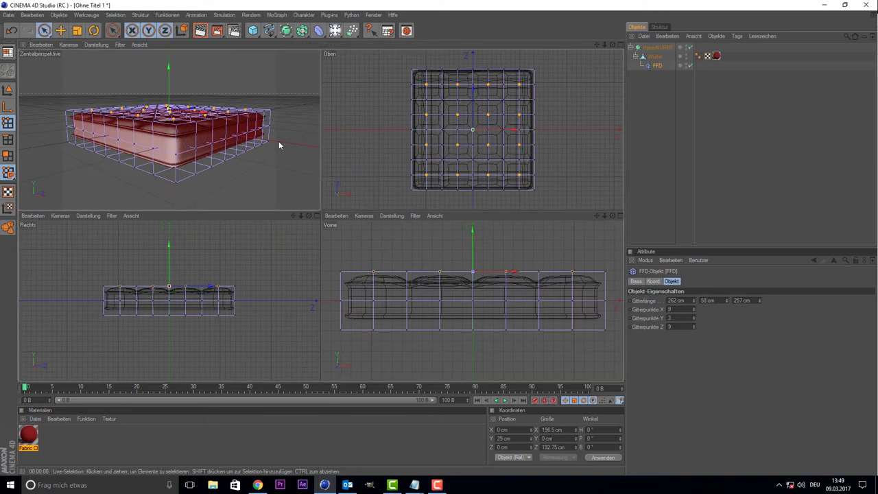
middle_click(279, 140)
Raise the selected lattice points about 52 cm to puff the cushion top into tufts, and render a preview.
mouse_move(319, 135)
left_mouse_down()
mouse_move(319, 91)
mouse_move(319, 135)
mouse_move(319, 110)
left_mouse_up()
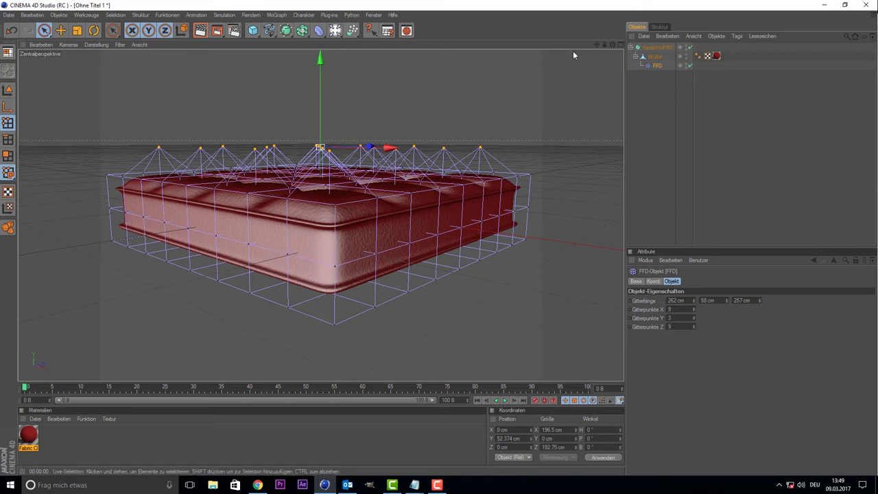
left_click_drag(615, 49, 537, 73)
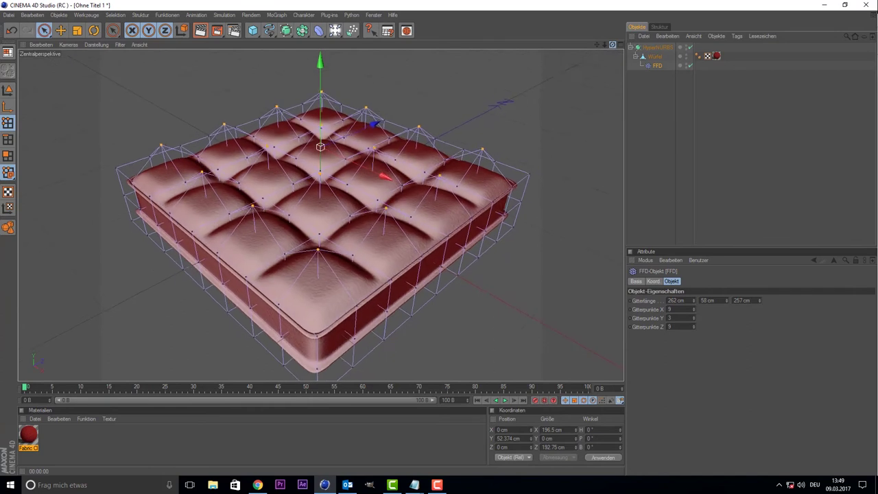
left_click(200, 30)
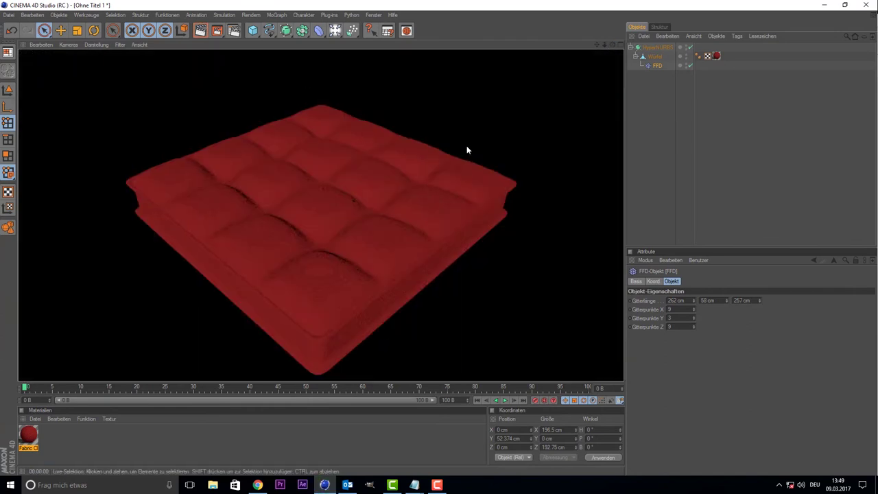
left_click(656, 149)
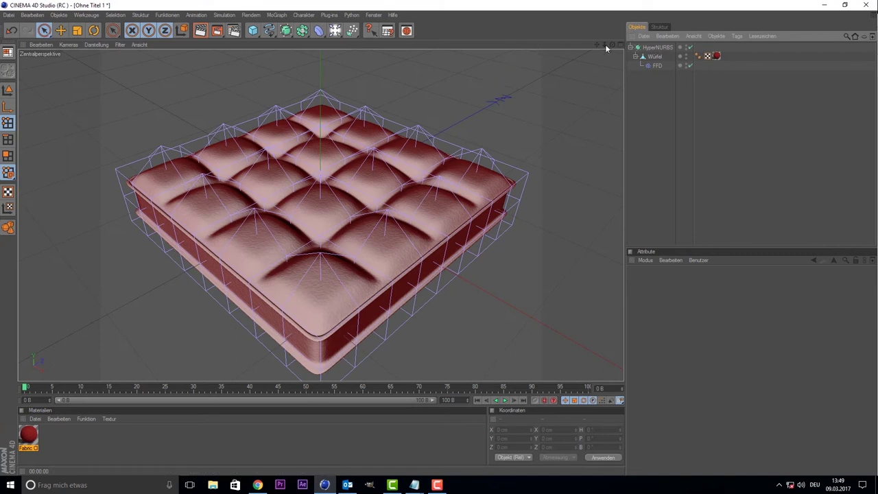
left_click_drag(606, 48, 451, 198)
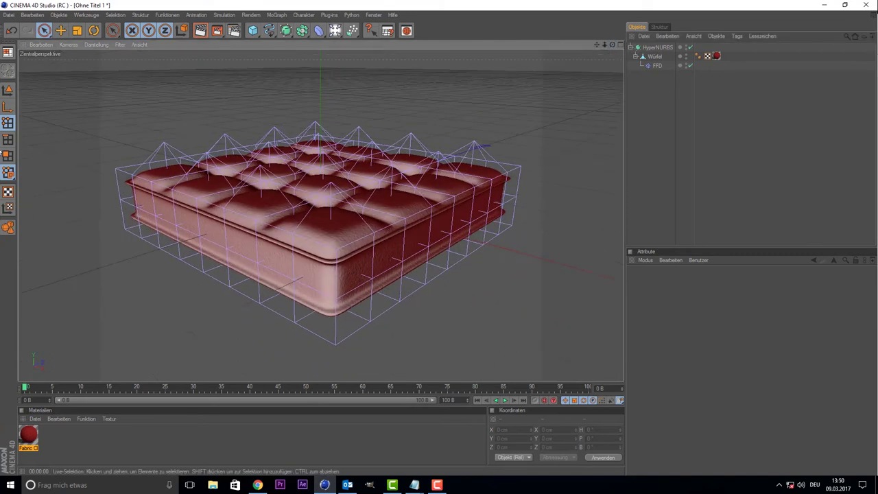
Push the FFD's lower-left and right edge points outward to bulge the cushion's sides.
left_click(651, 65)
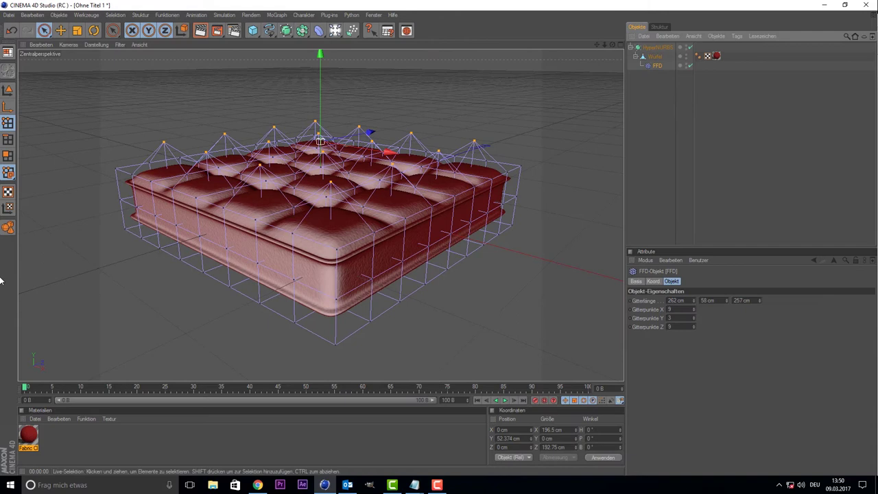
mouse_move(141, 211)
left_mouse_down()
mouse_move(264, 267)
mouse_move(192, 234)
left_mouse_up()
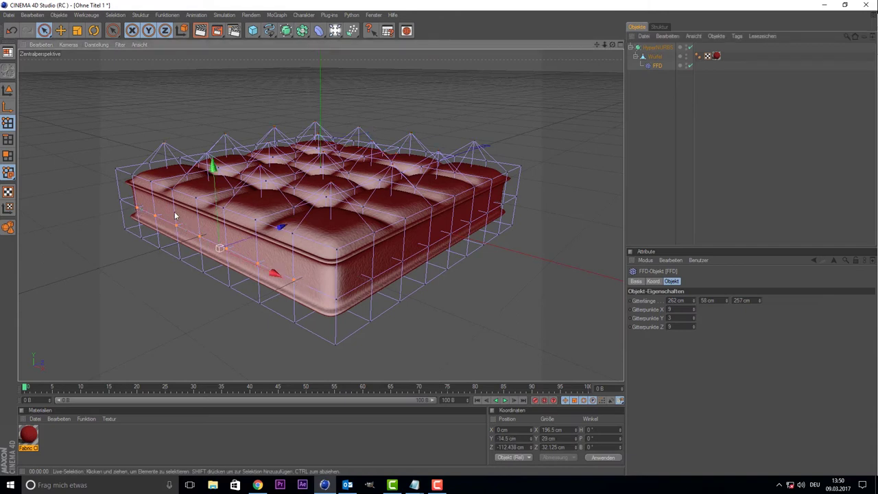
left_click_drag(252, 241, 236, 246)
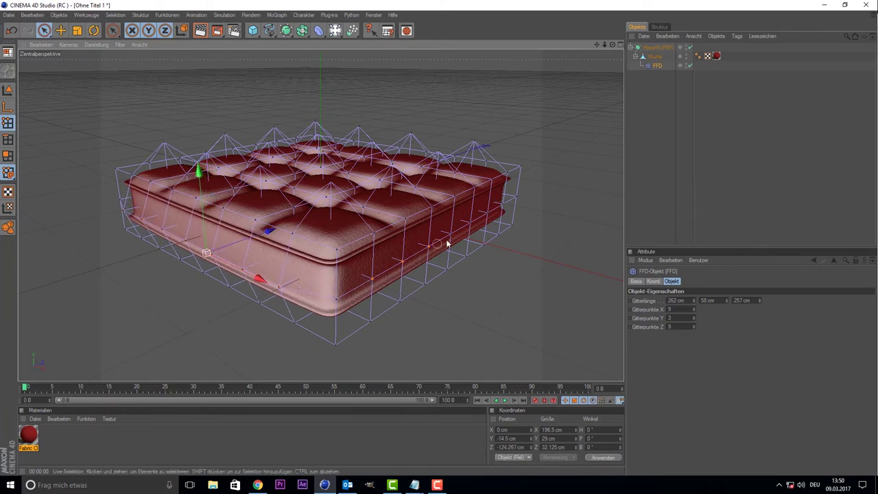
left_click_drag(447, 243, 505, 201, "shift")
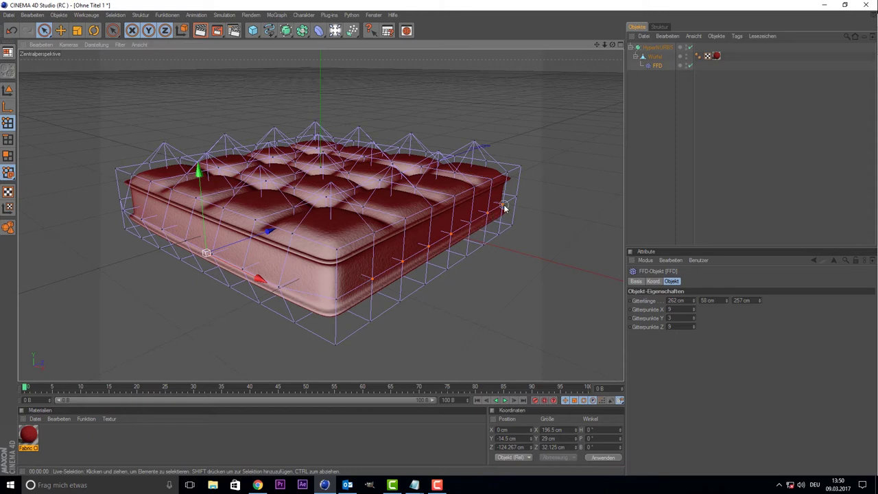
left_click(453, 226)
left_click_drag(449, 251, 480, 255)
Select the lower-edge and front-row lattice points and nudge the front row, then inspect the quilted top.
middle_click(218, 219)
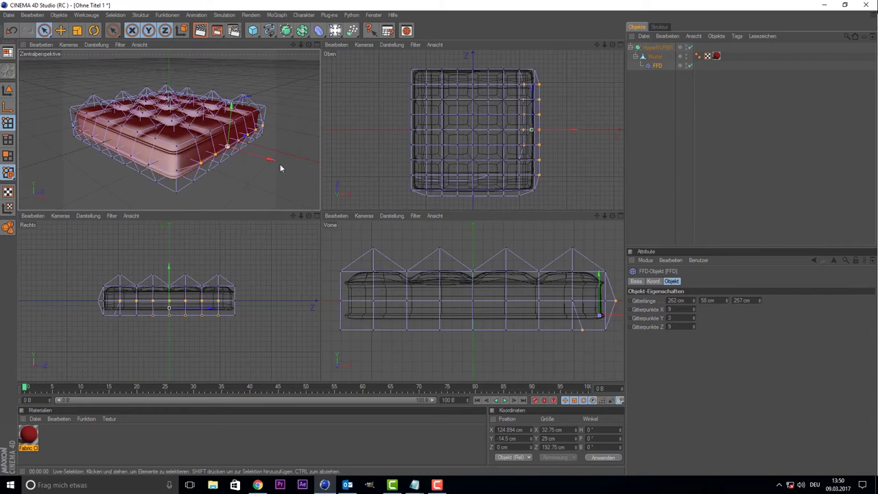
left_click_drag(372, 303, 442, 303, "shift")
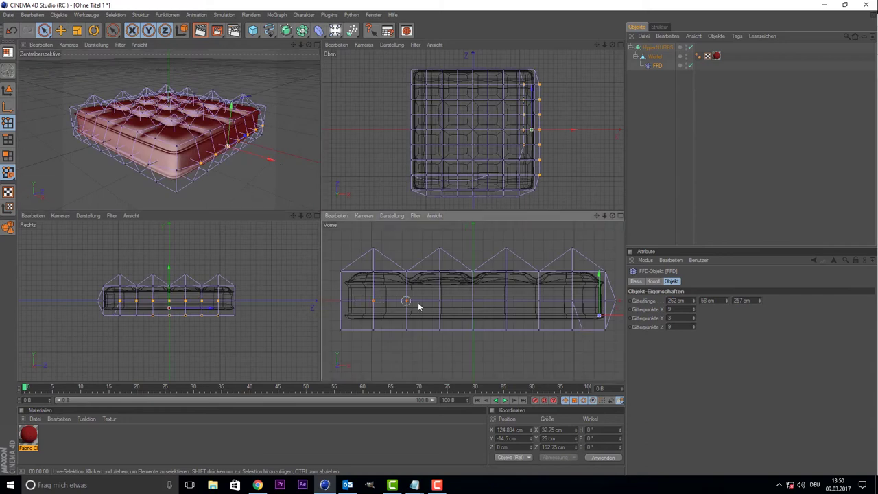
left_click_drag(582, 307, 466, 301, "shift")
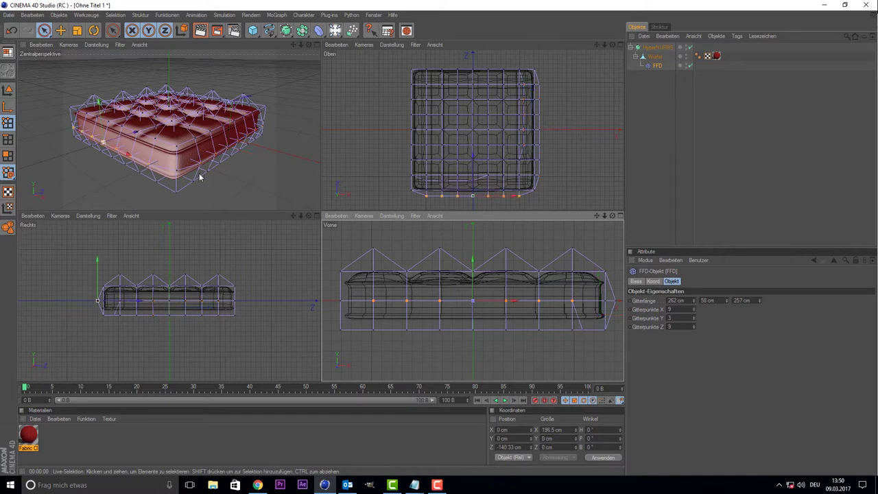
key("F1")
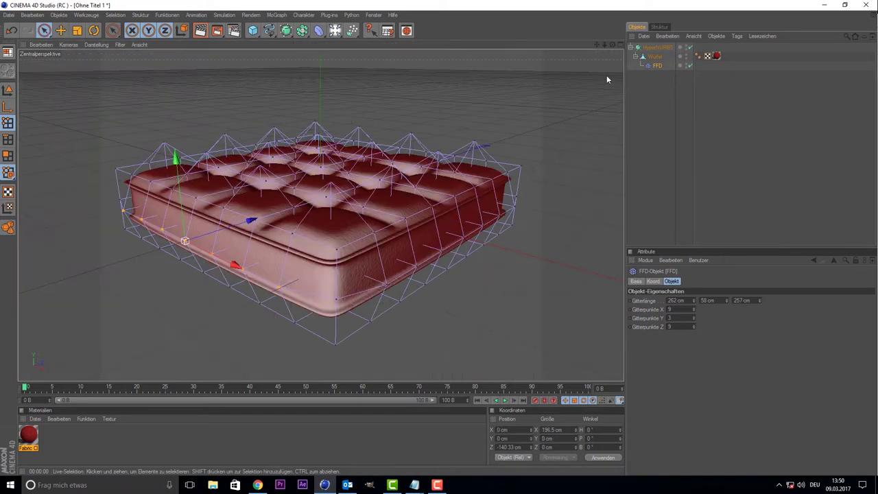
left_click_drag(607, 45, 515, 75)
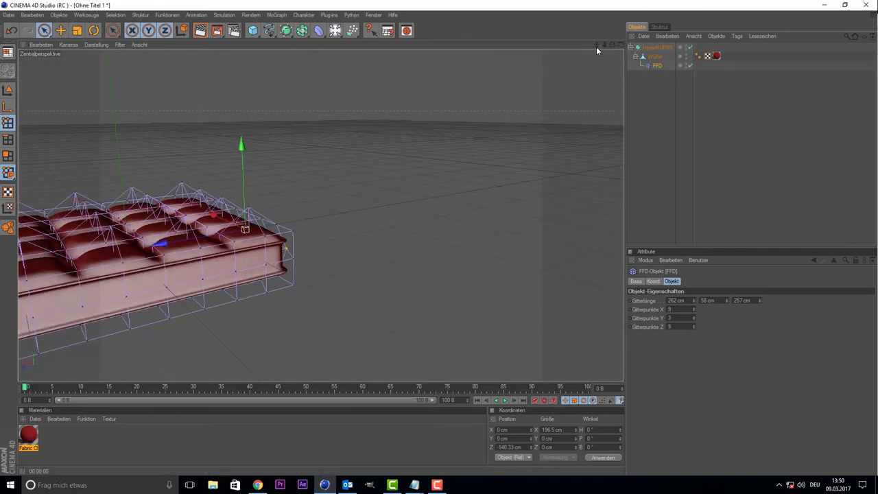
left_click_drag(596, 47, 305, 316)
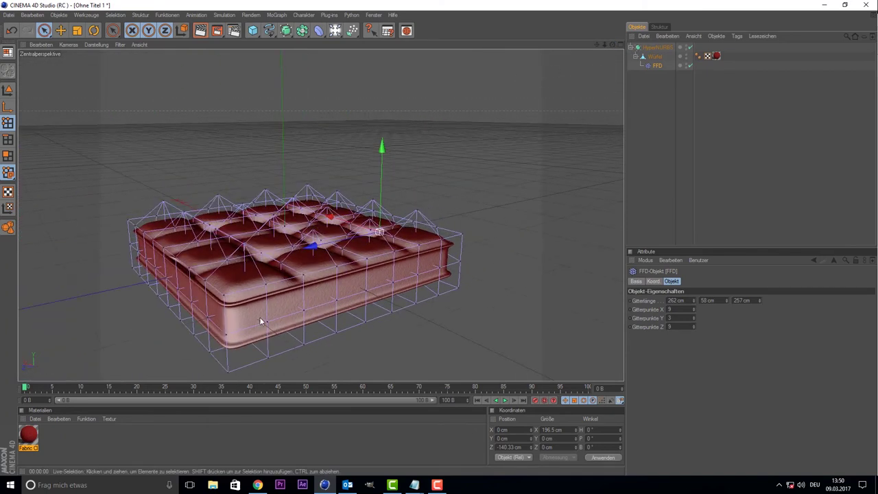
left_click_drag(447, 270, 274, 325)
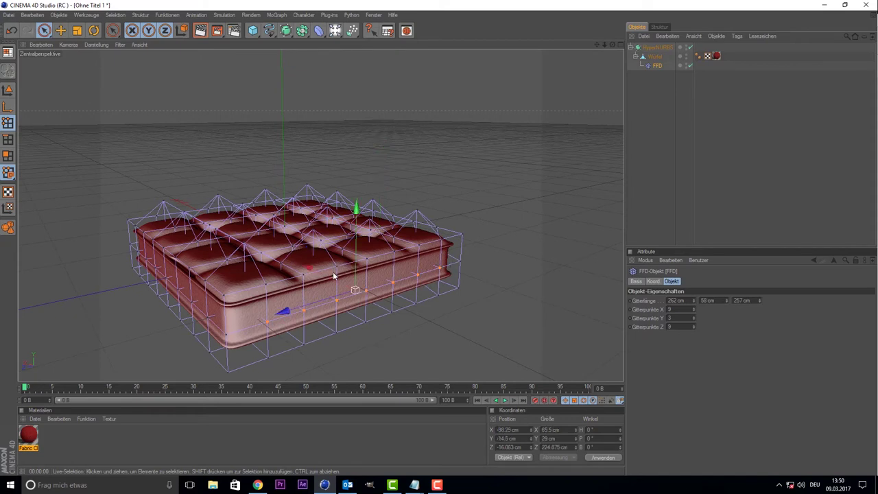
left_click_drag(336, 281, 353, 293)
mouse_move(138, 255)
left_mouse_down()
mouse_move(204, 317)
mouse_move(168, 287)
left_mouse_up()
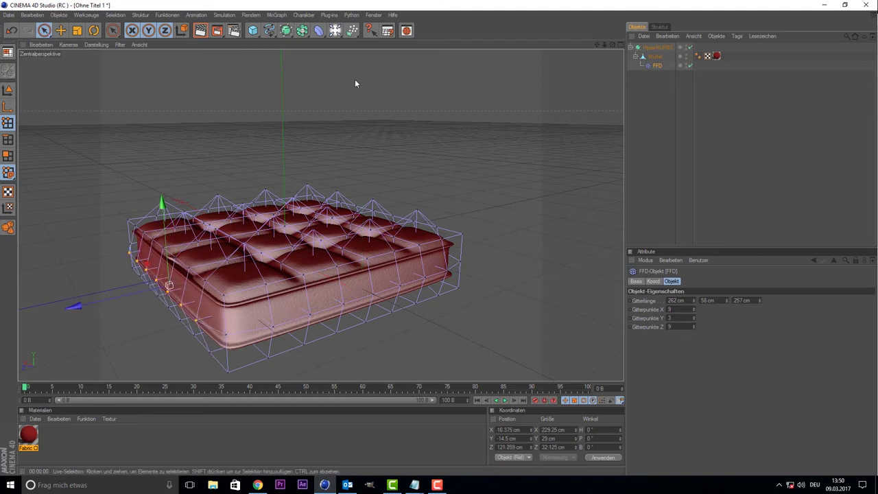
left_click_drag(612, 46, 590, 48)
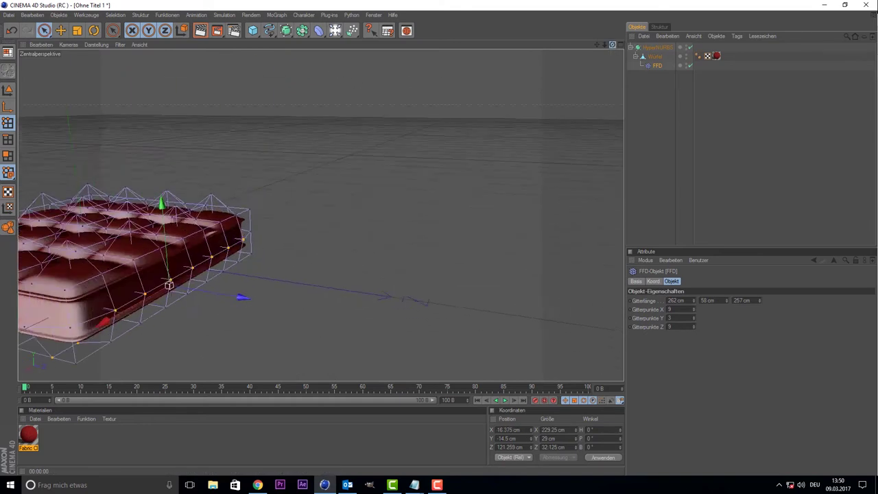
left_click_drag(169, 284, 168, 286)
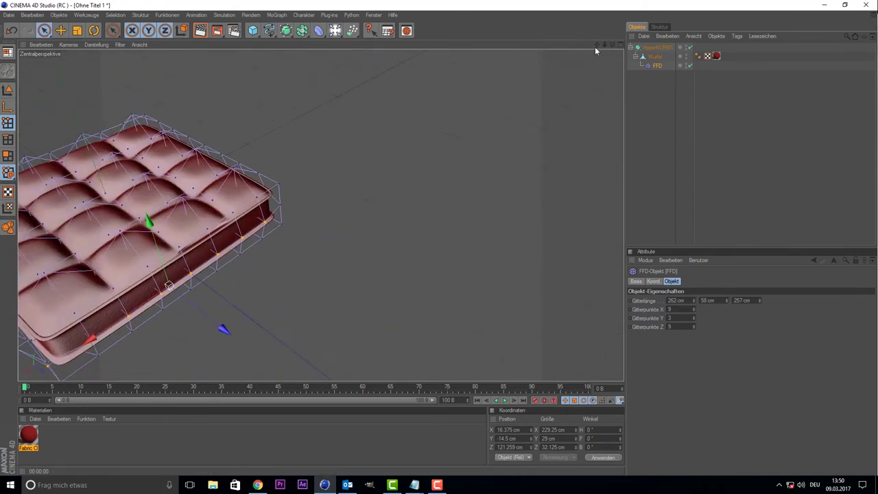
left_click_drag(595, 50, 541, 51)
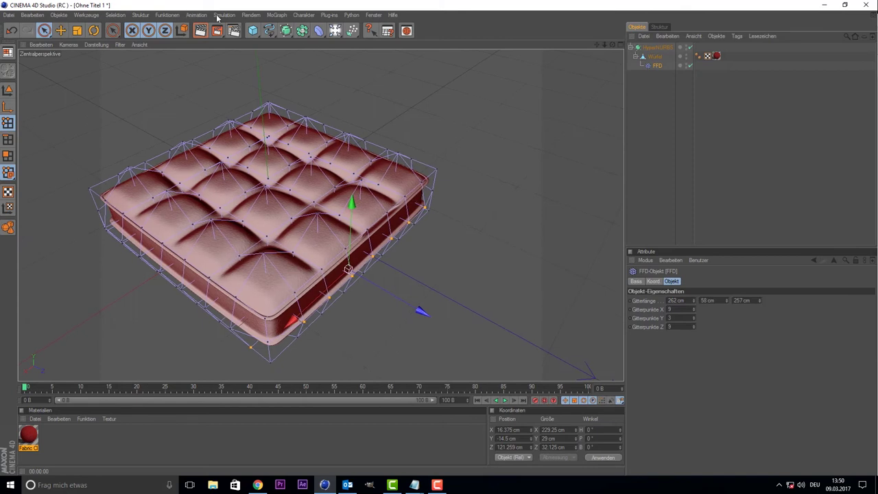
Render a preview of the cushion and add a Kugel sphere primitive.
left_click(199, 31)
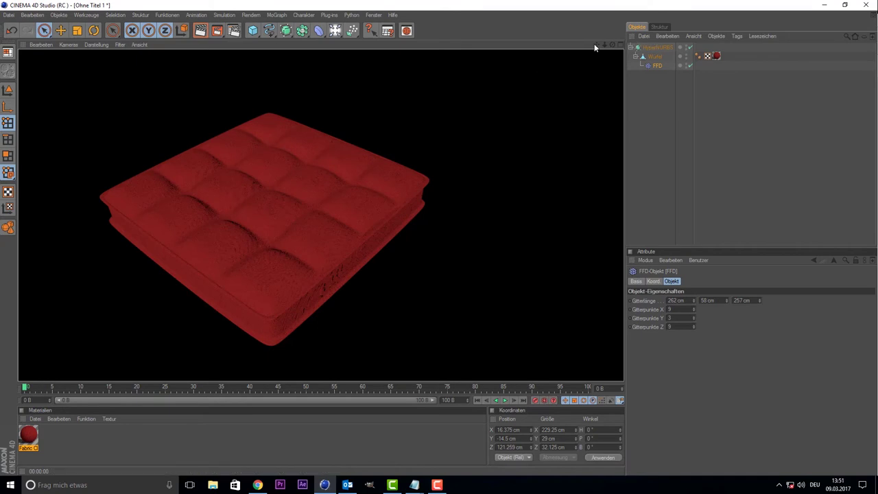
left_click_drag(594, 47, 603, 69)
left_click(253, 31)
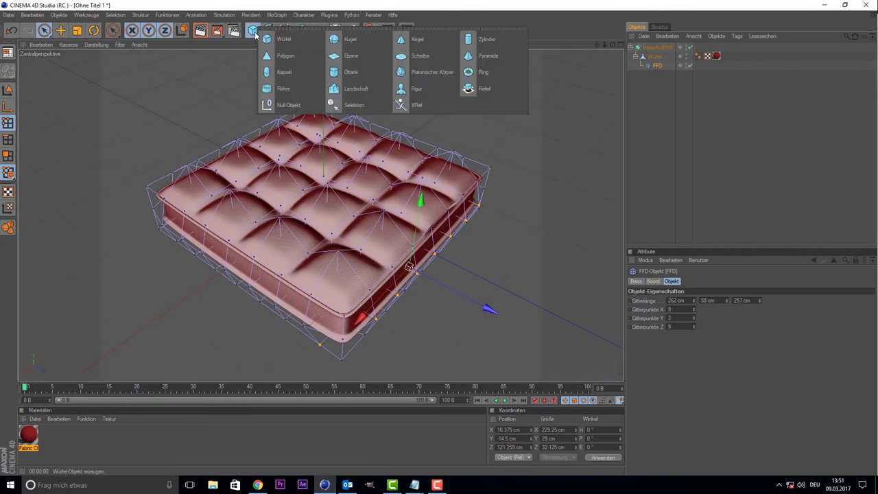
left_click(346, 39)
scroll(194, 119, "up", 3)
scroll(206, 119, "down", 4)
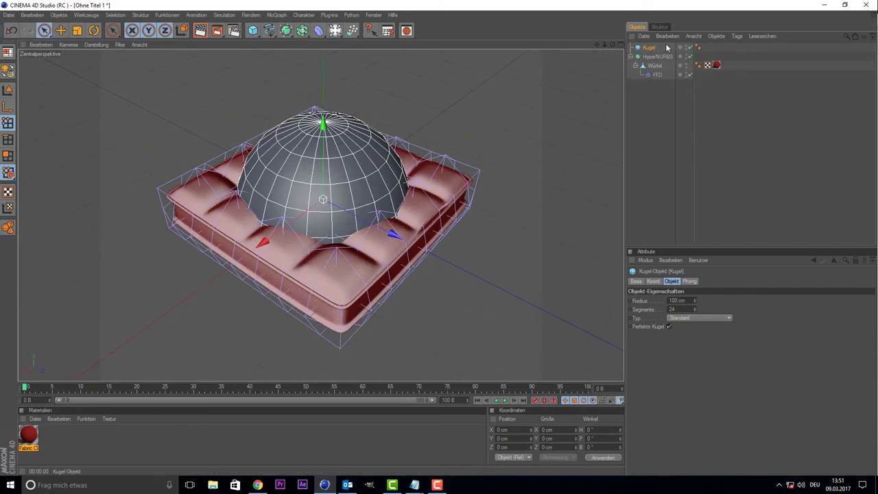
Give the sphere a 5 cm radius and raise it up to the cushion top.
left_click(76, 30)
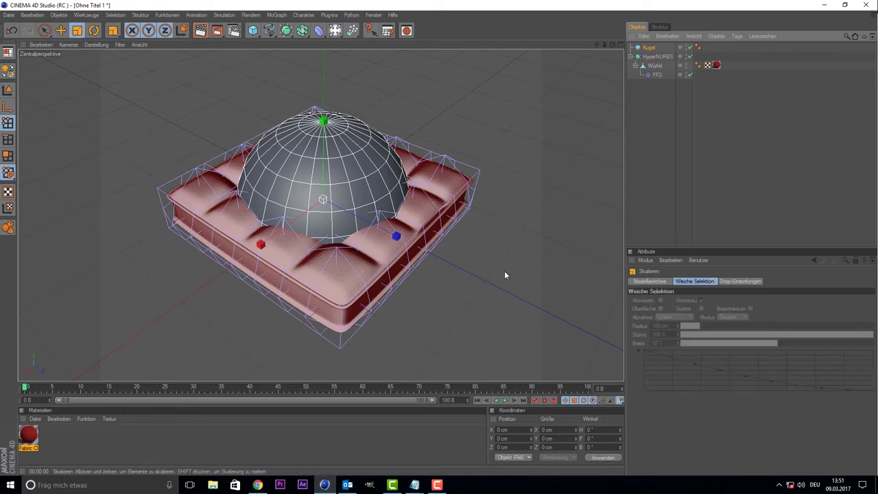
left_click(649, 48)
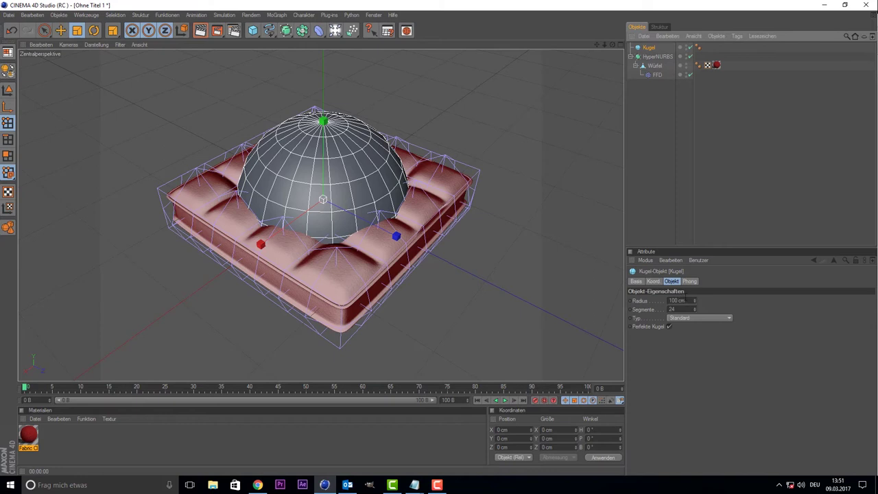
left_click(677, 300)
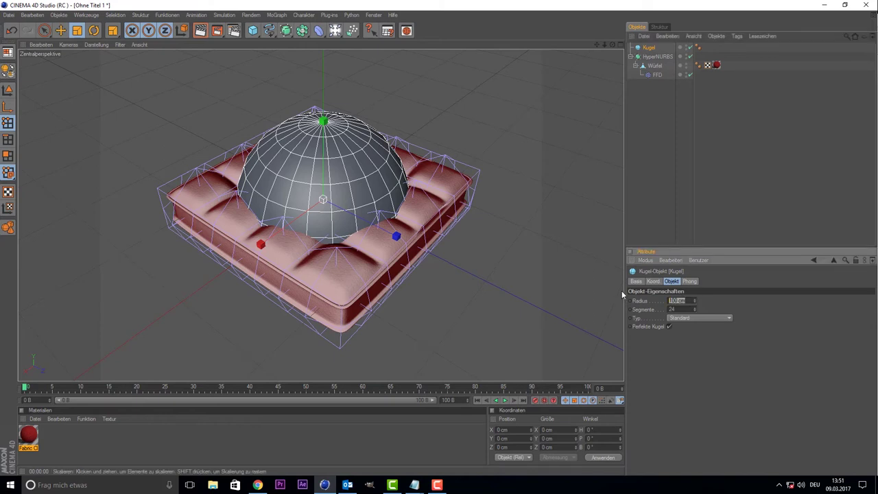
type("5")
key("Return")
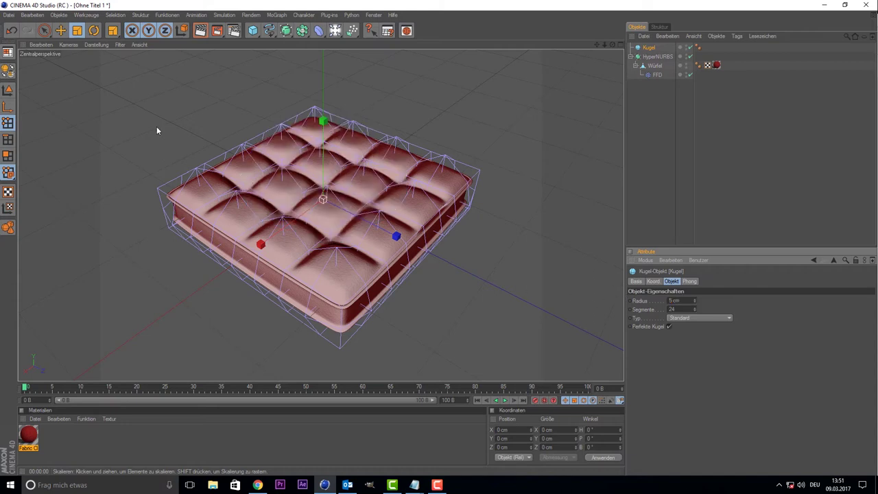
left_click(43, 30)
left_click_drag(325, 176, 323, 159)
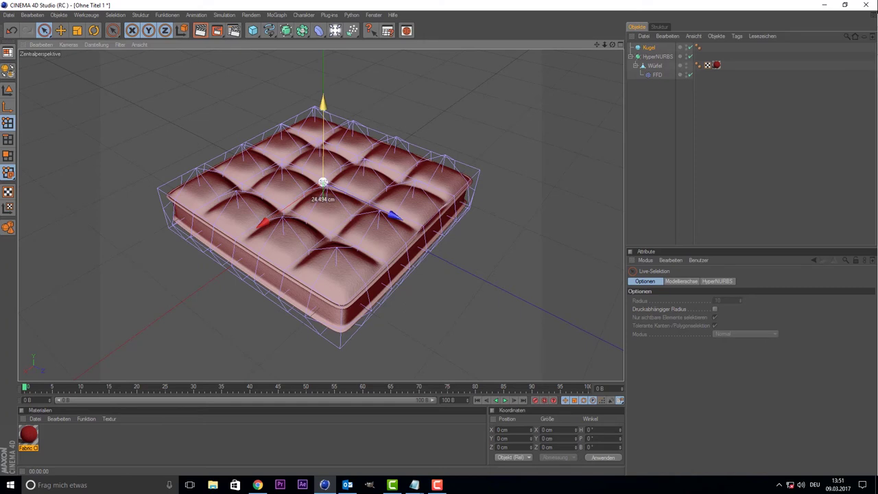
Change the sphere's radius to 10 cm, then fine-tune it down to 8 cm.
left_click(646, 47)
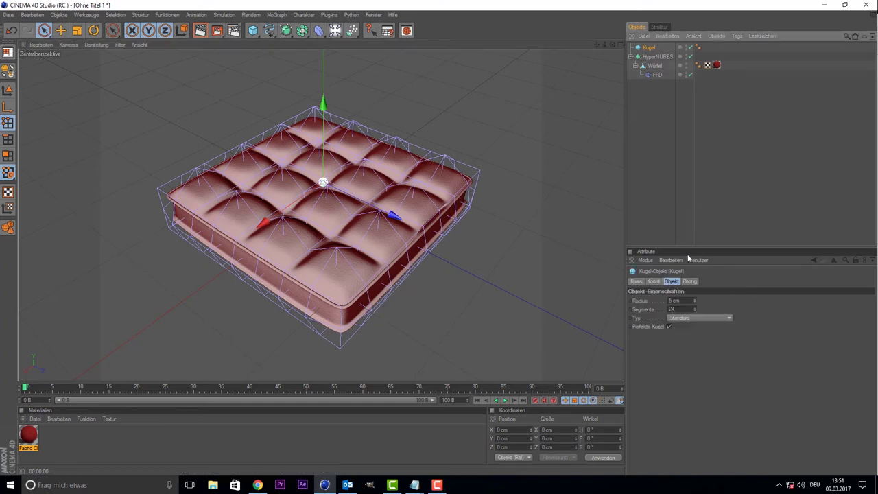
double_click(679, 300)
type("10")
key("Return")
scroll(383, 225, "up", 2)
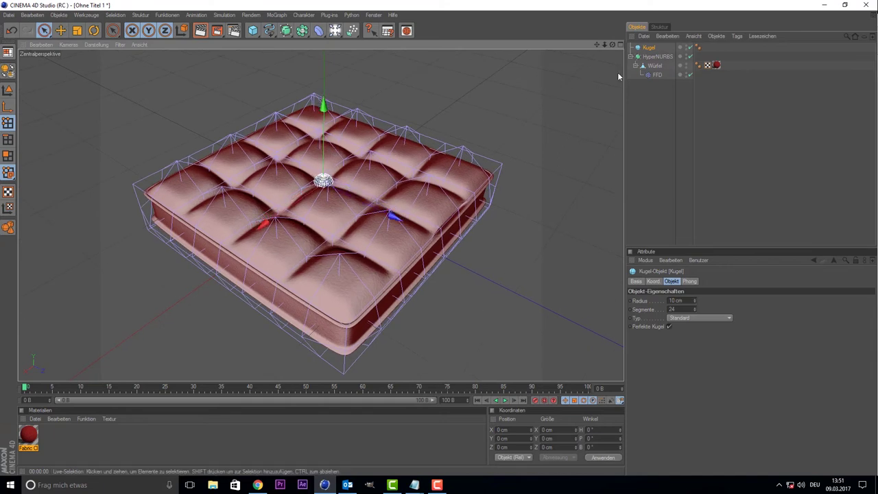
left_click(694, 304)
left_click(694, 303)
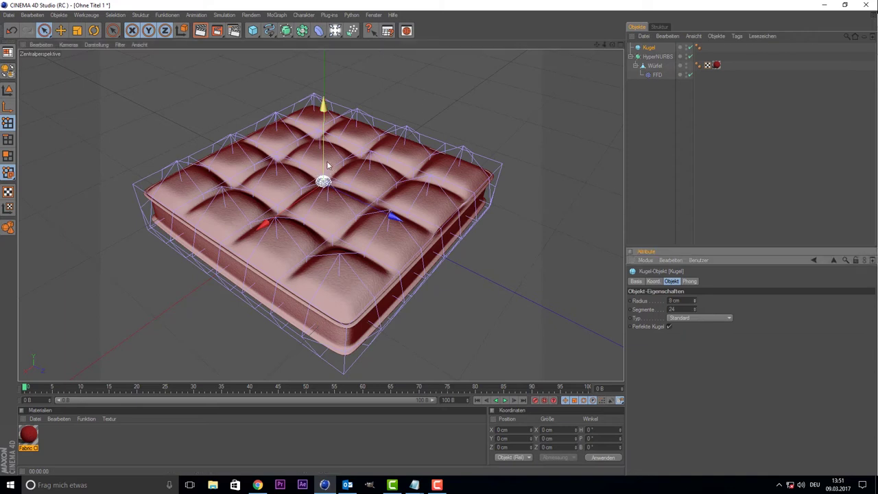
middle_click(265, 160)
middle_click(285, 150)
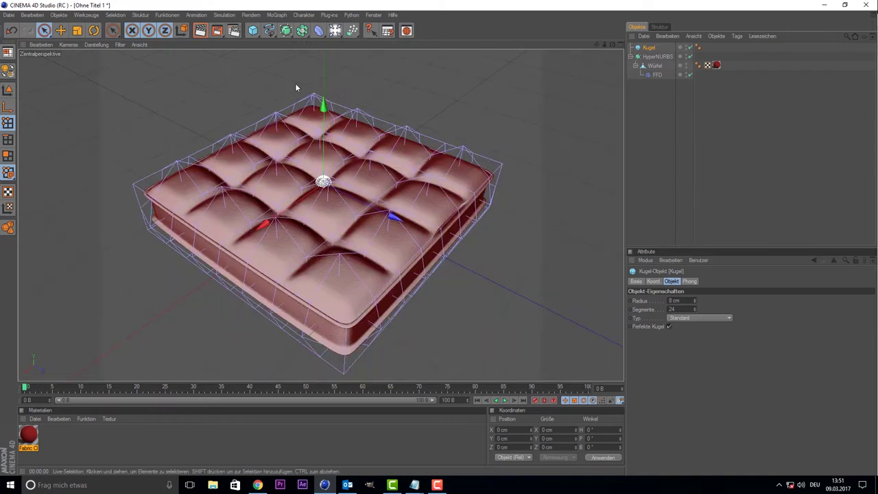
Add a Klon cloner holding the Kugel, set to Gitter mode with one vertical layer, raised onto the cushion.
left_click(277, 15)
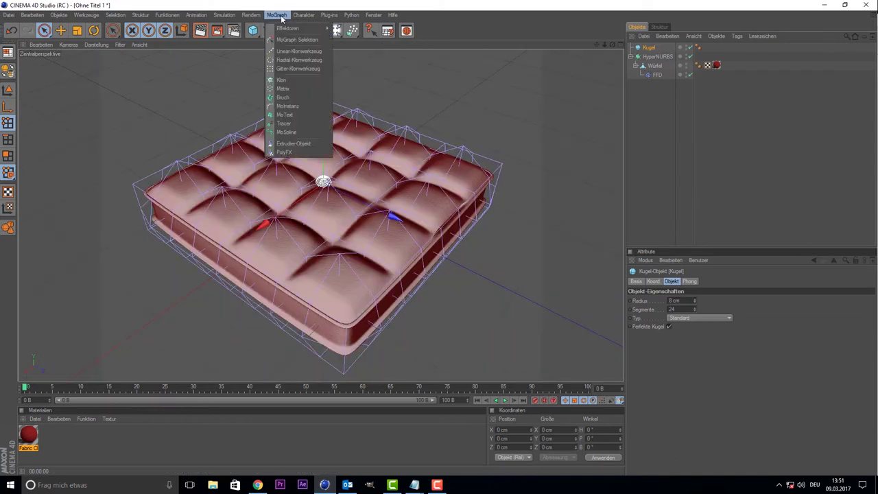
left_click(286, 79)
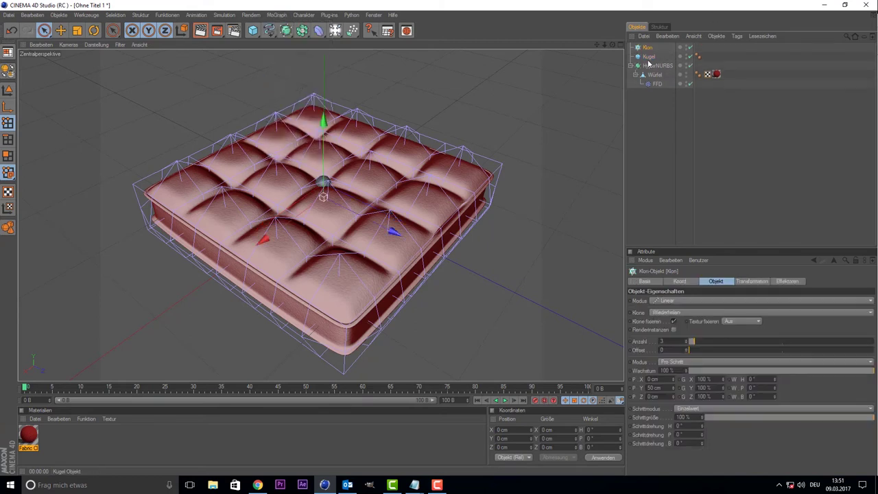
left_click_drag(645, 56, 647, 48)
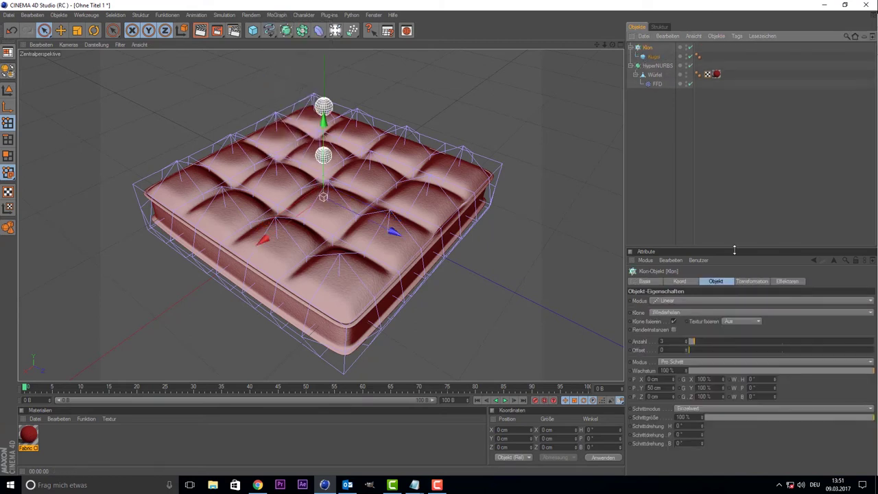
left_click(688, 302)
left_click(679, 335)
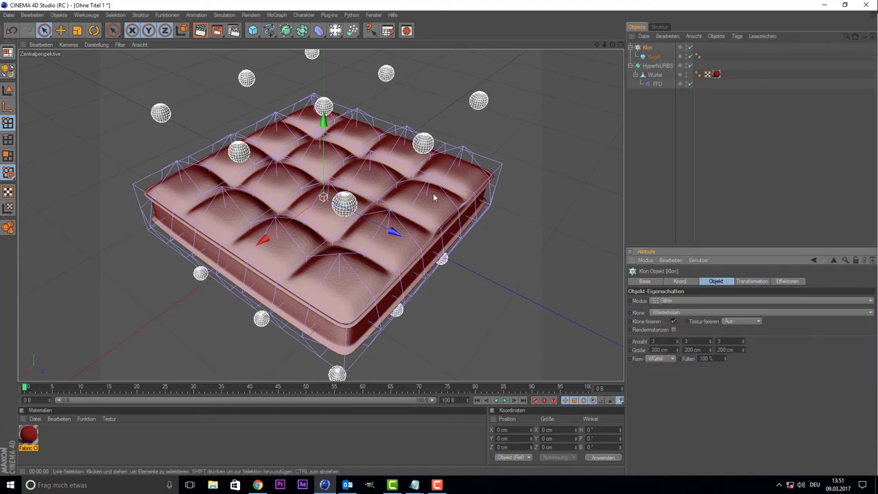
left_click(710, 345)
left_click_drag(314, 182, 314, 157)
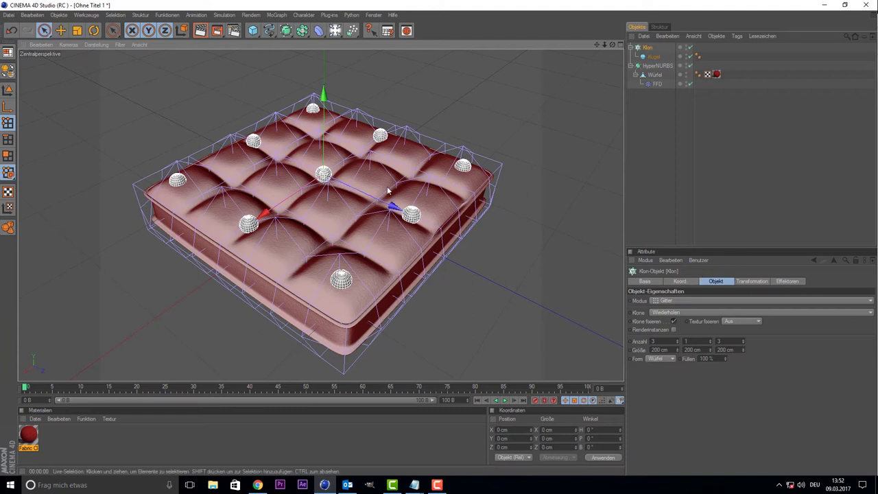
In the top view, shrink the clone grid to about 126 by 124 cm.
middle_click(387, 191)
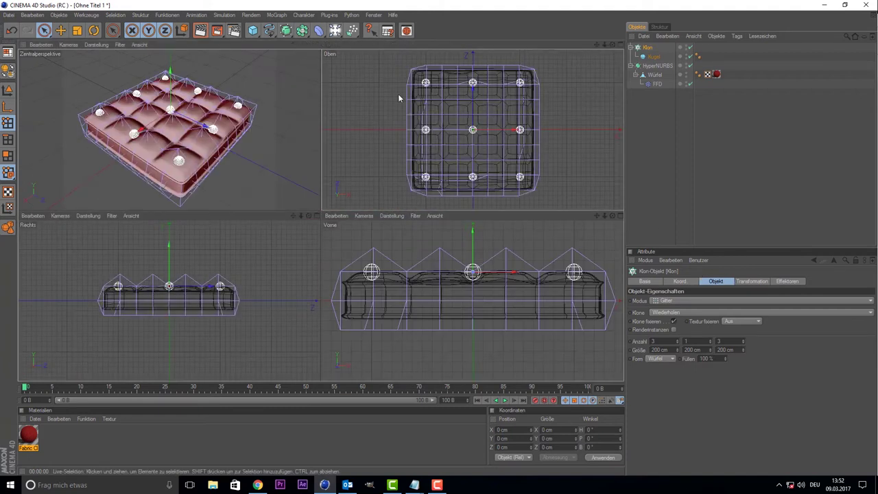
middle_click(398, 93)
scroll(295, 165, "up", 2)
scroll(285, 176, "up", 1)
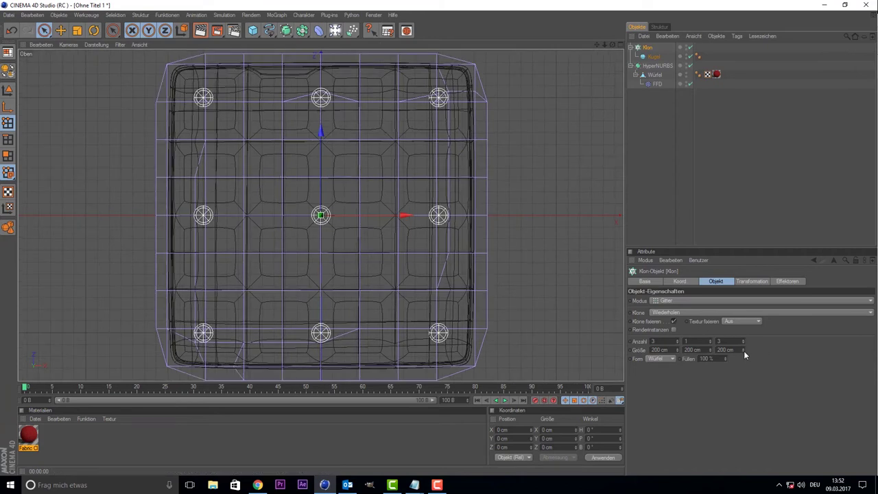
left_click_drag(744, 351, 717, 350)
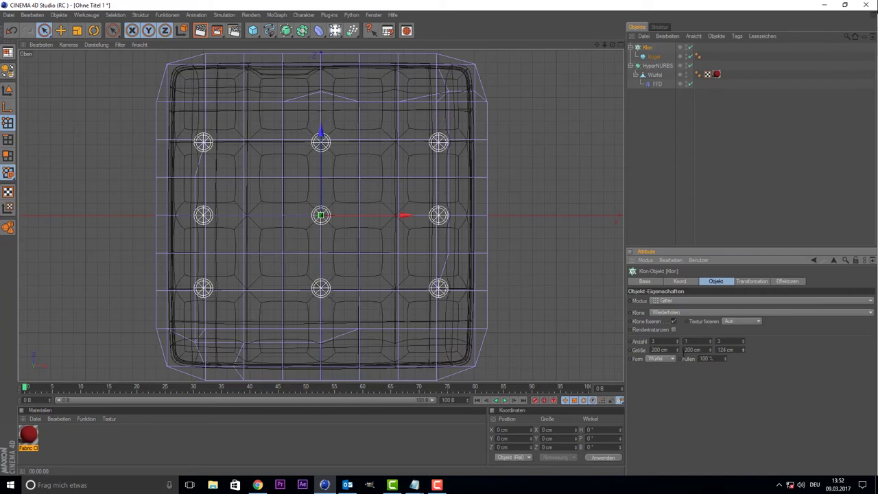
left_click_drag(677, 350, 652, 350)
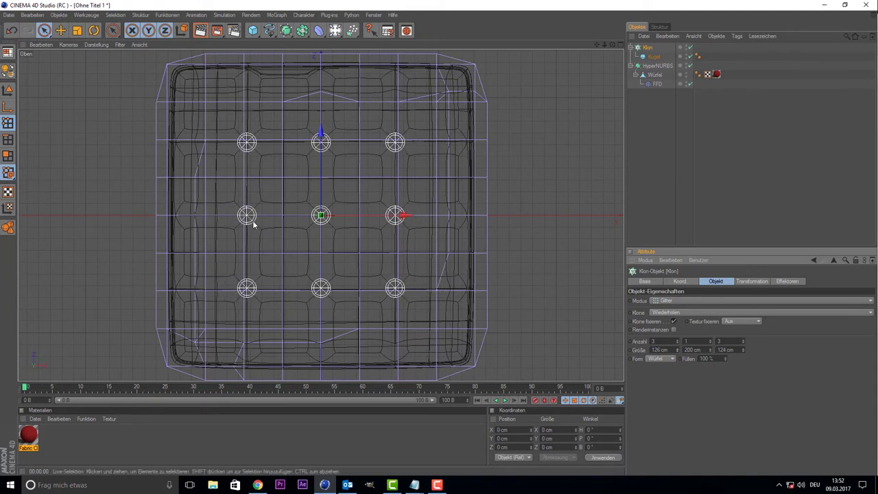
Sink the cloned spheres down into the cushion in the perspective view.
middle_click(242, 140)
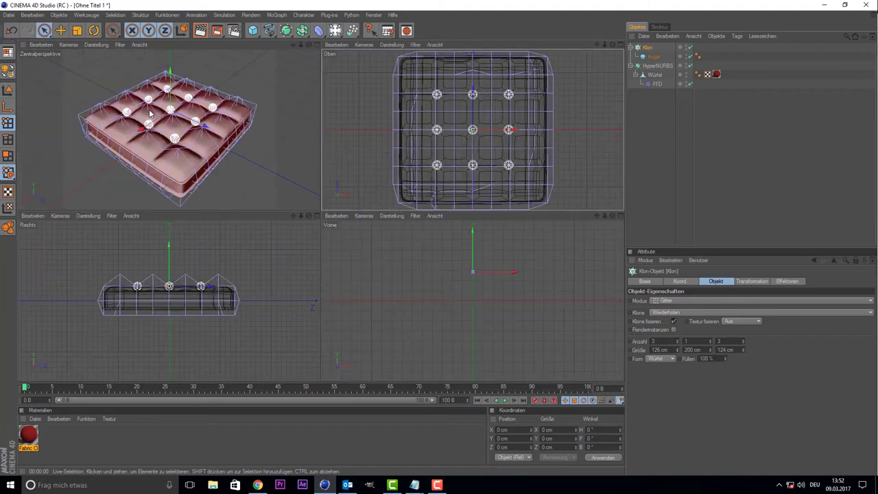
middle_click(210, 125)
left_click_drag(317, 141, 323, 172)
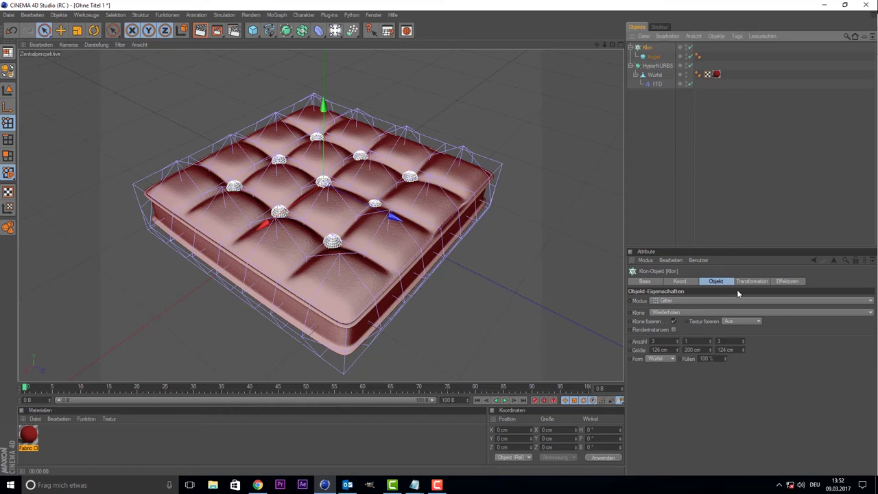
Scale the clones to 0.66 in Y, lift them slightly, and return to the close-up view.
left_click(758, 283)
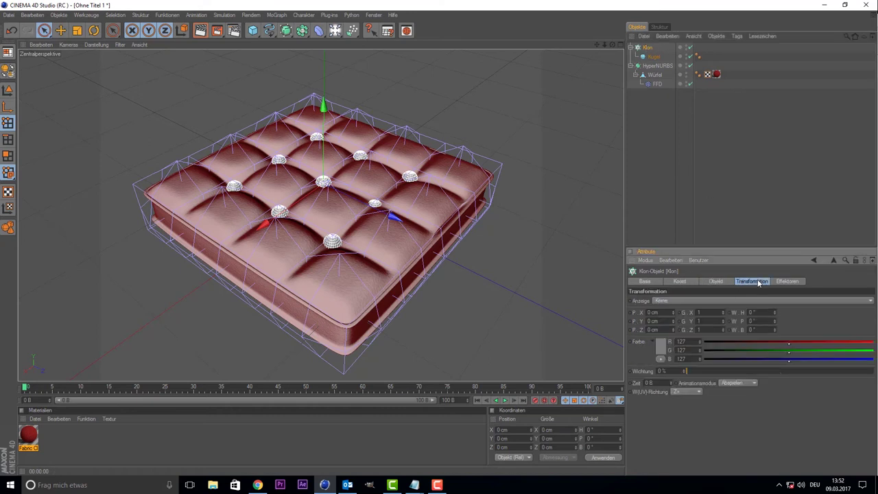
left_click_drag(722, 321, 722, 330)
scroll(339, 146, "up", 5)
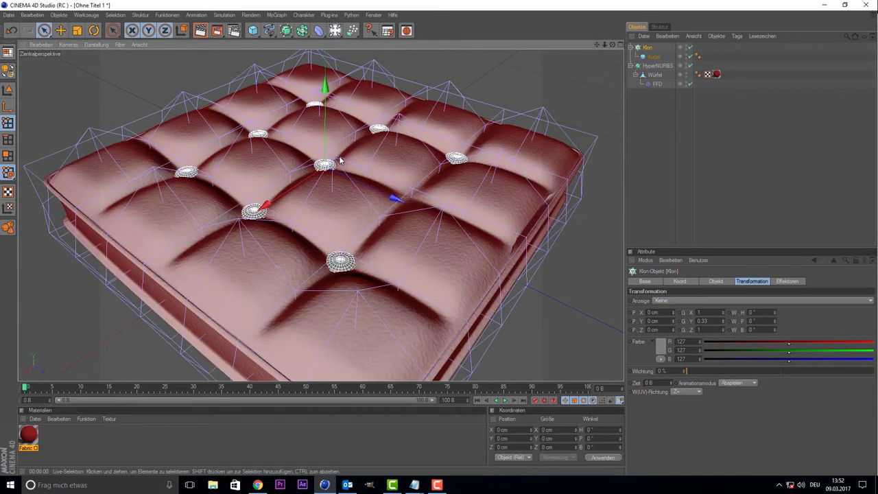
scroll(339, 160, "up", 5)
scroll(339, 160, "down", 3)
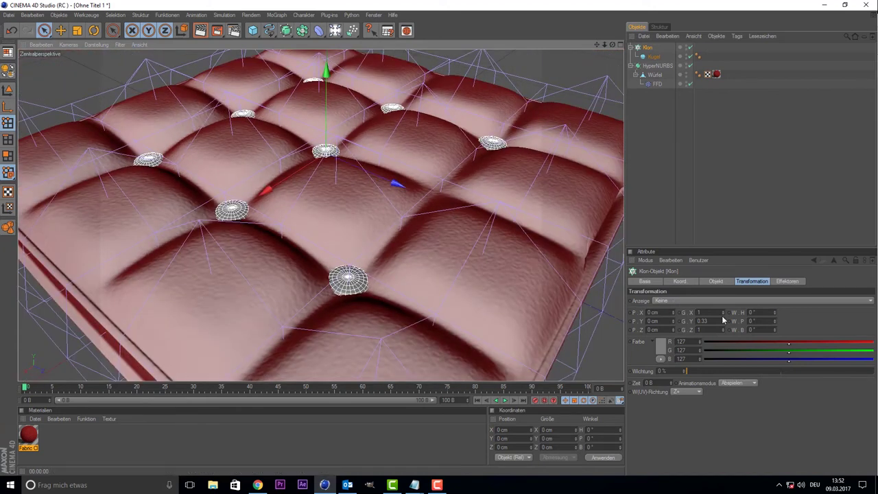
mouse_move(724, 321)
left_mouse_down()
mouse_move(724, 295)
mouse_move(724, 315)
left_mouse_up()
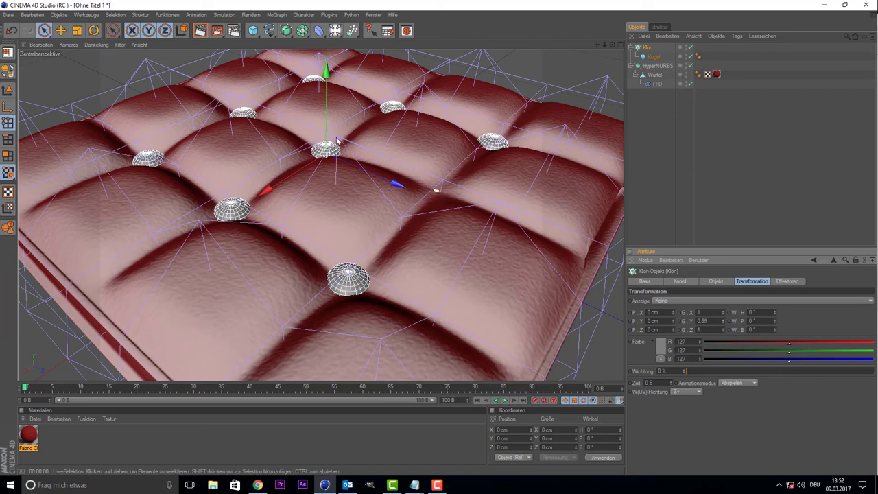
left_click_drag(326, 148, 325, 148)
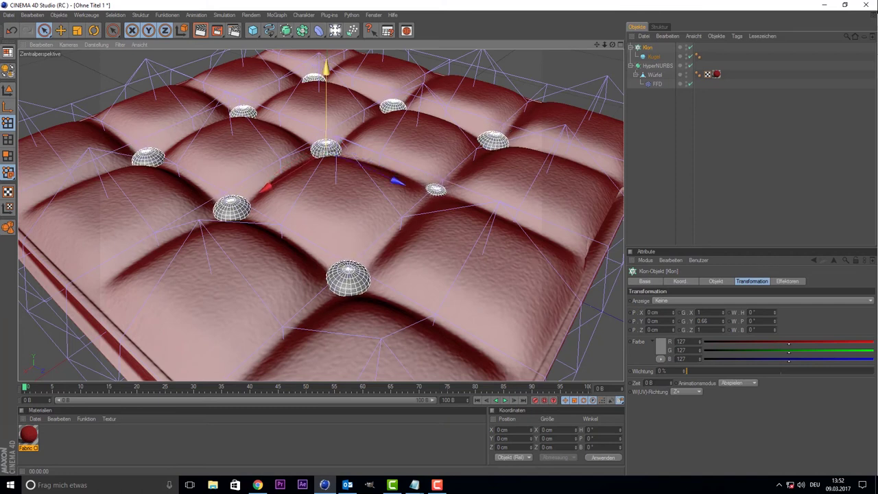
key("h")
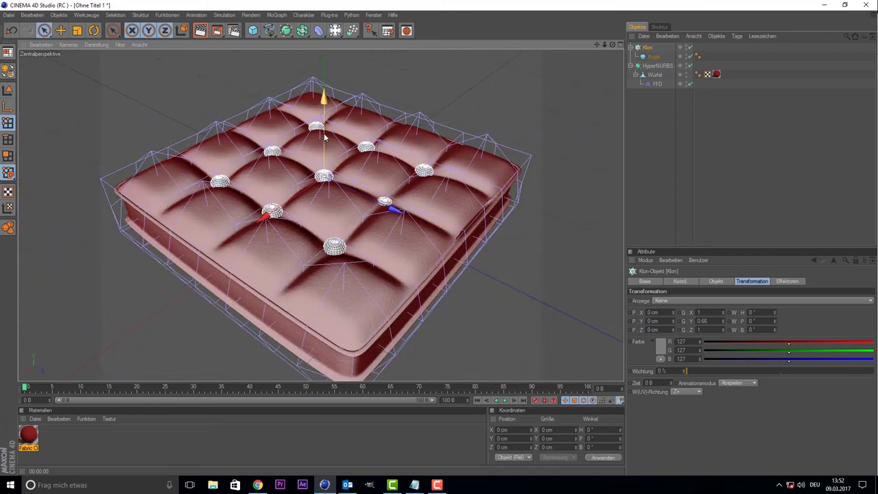
key("ctrl+shift+z")
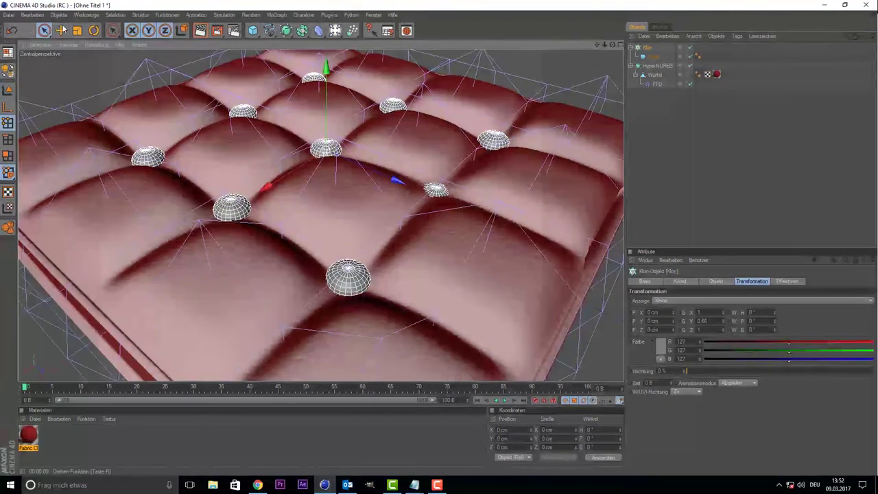
left_click(94, 30)
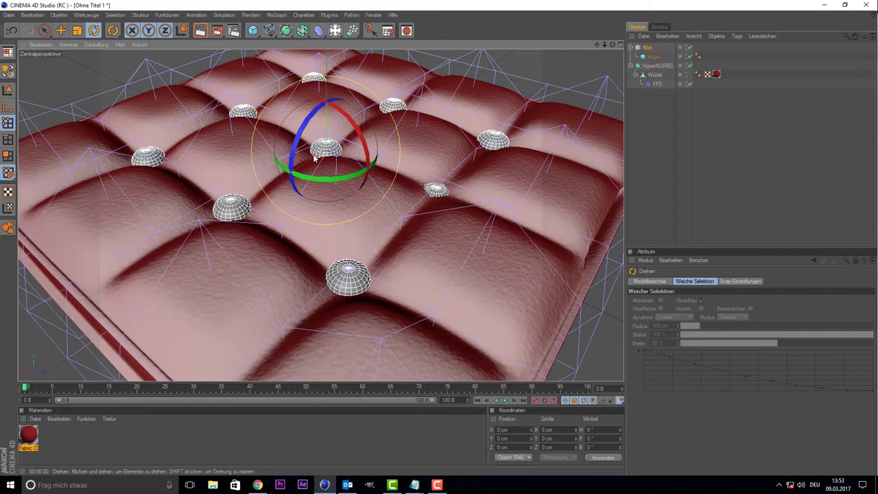
left_click_drag(367, 146, 366, 148)
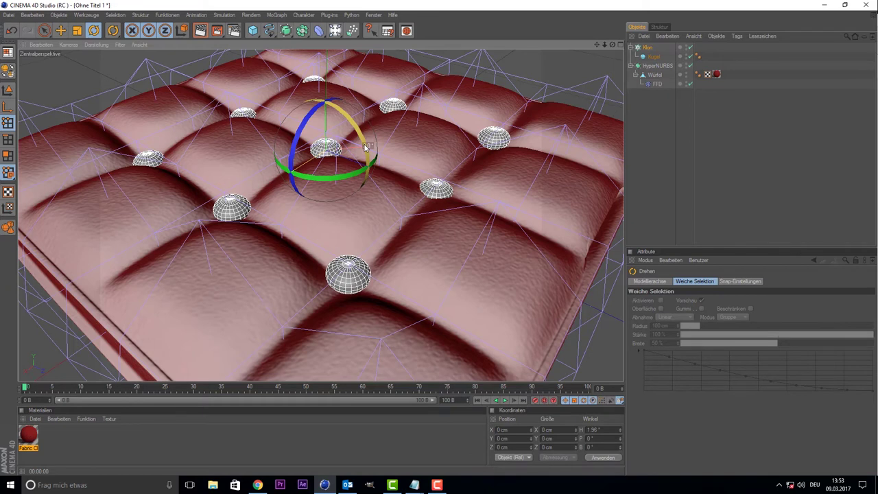
left_click_drag(366, 148, 366, 148)
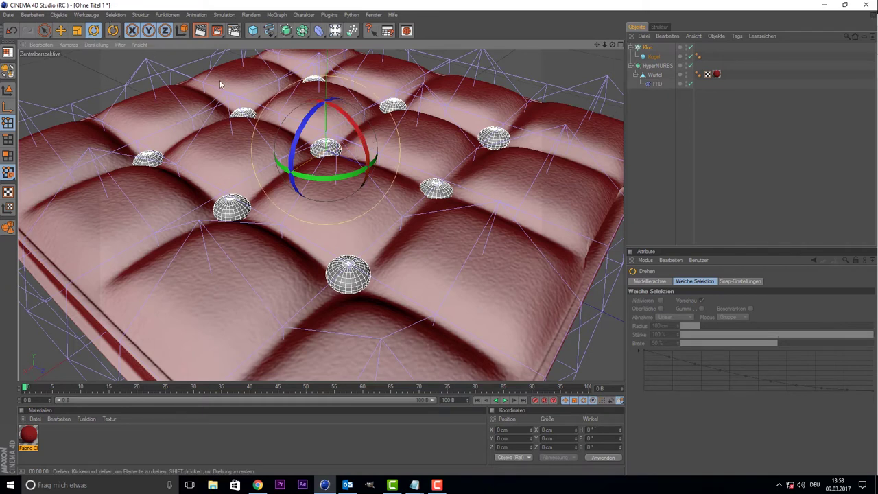
left_click_drag(360, 139, 355, 138)
key("space")
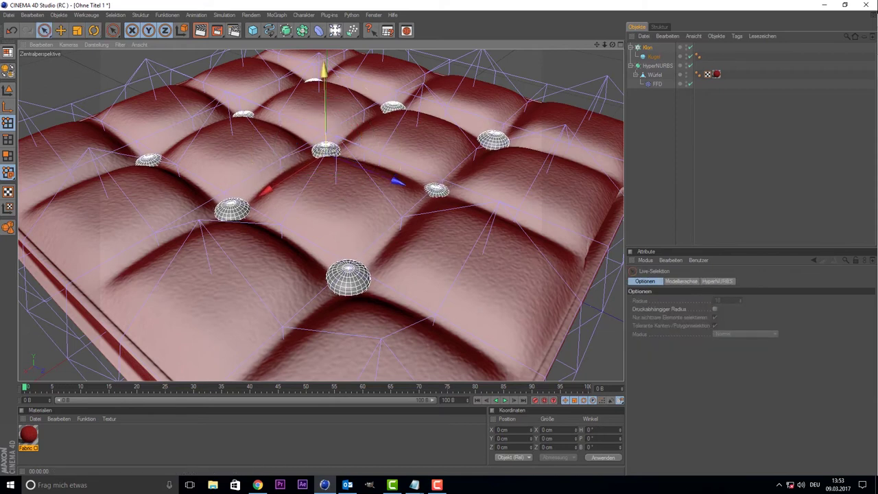
Reduce the Kugel's radius to 6 cm and raise it slightly.
left_click(653, 56)
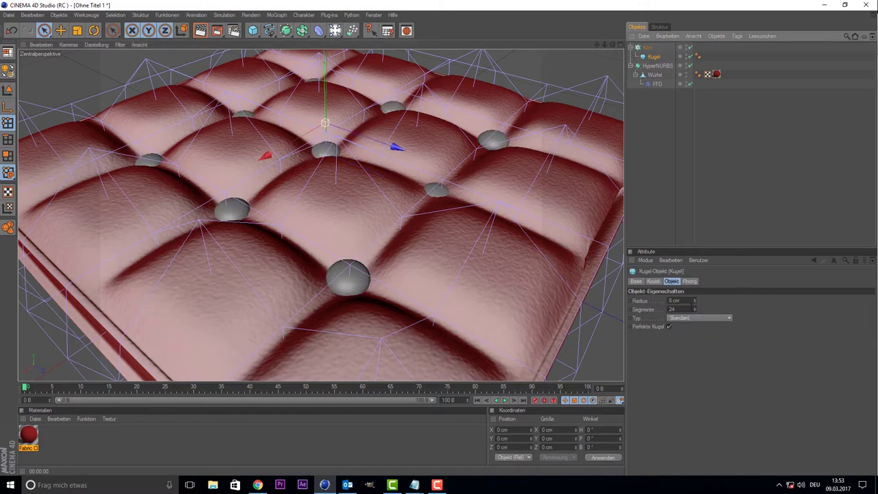
left_click(694, 303)
left_click(694, 303)
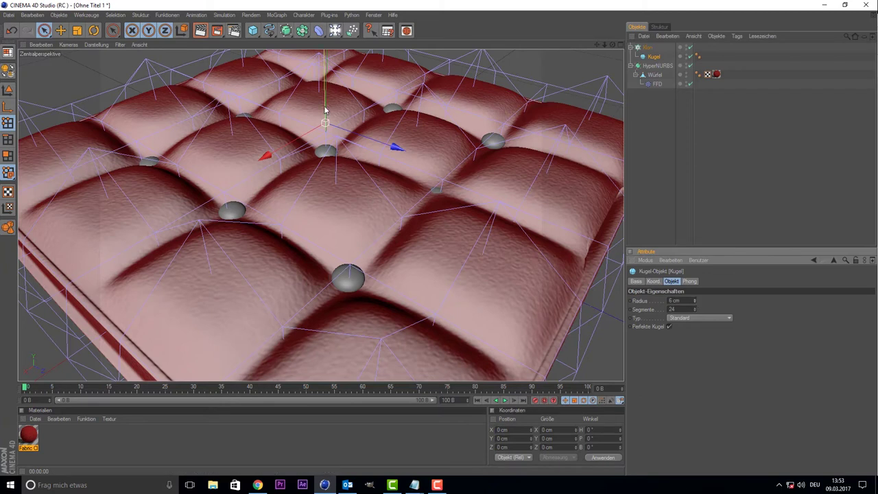
left_click_drag(325, 110, 325, 106)
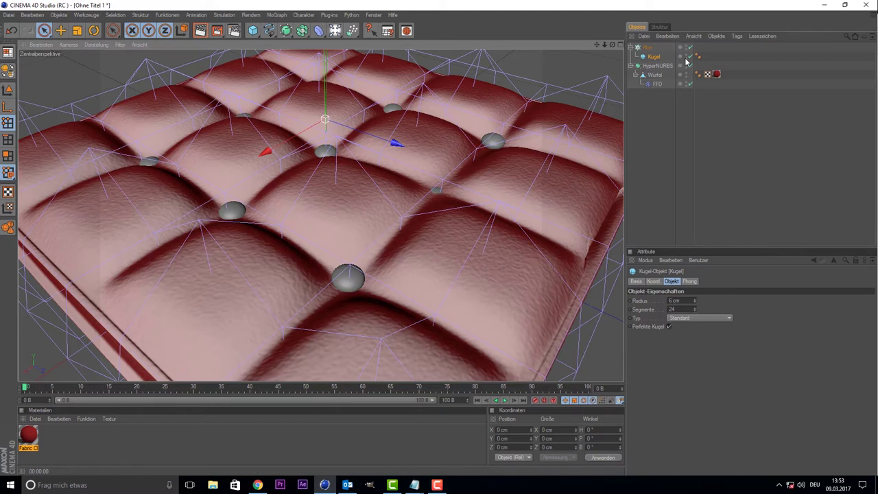
Raise the whole Klon and shift it along X so the buttons fit the dimples.
left_click(646, 47)
left_click_drag(326, 114, 327, 109)
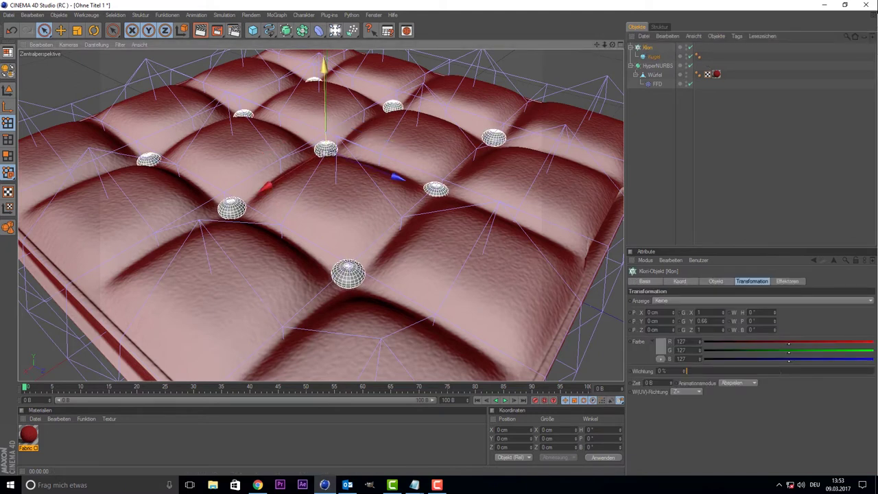
left_click_drag(397, 177, 402, 180)
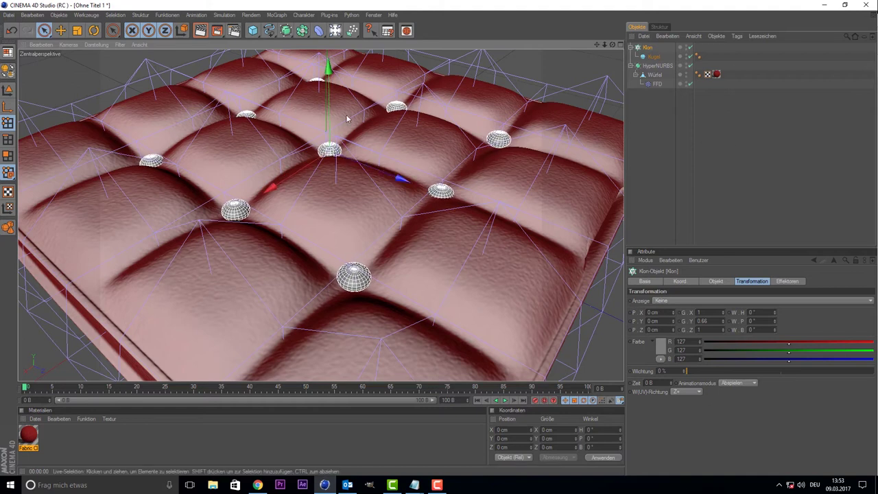
left_click_drag(321, 125, 364, 128)
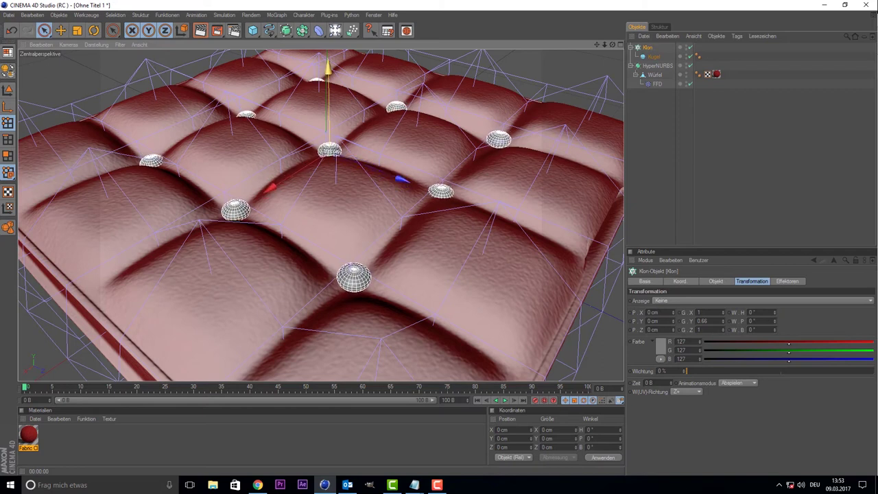
Make the cloner editable, turning it into nine separate spheres Kugel 0–8.
key("c")
left_click(631, 47)
left_click(651, 59)
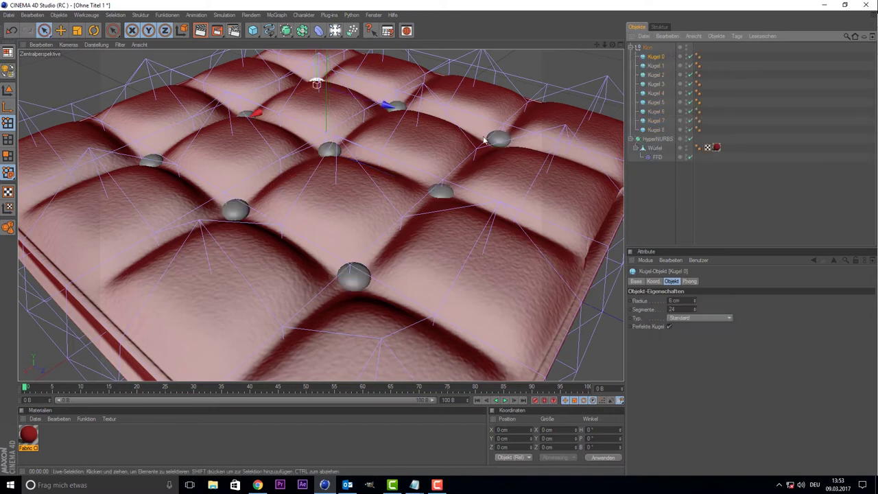
left_click(654, 66)
left_click(655, 84)
left_click(656, 93)
left_click(656, 102)
left_click(655, 120)
Lower Kugel 8, raise Kugel 7, nudge Kugel 6 down and along X, then render a preview.
left_click(653, 130)
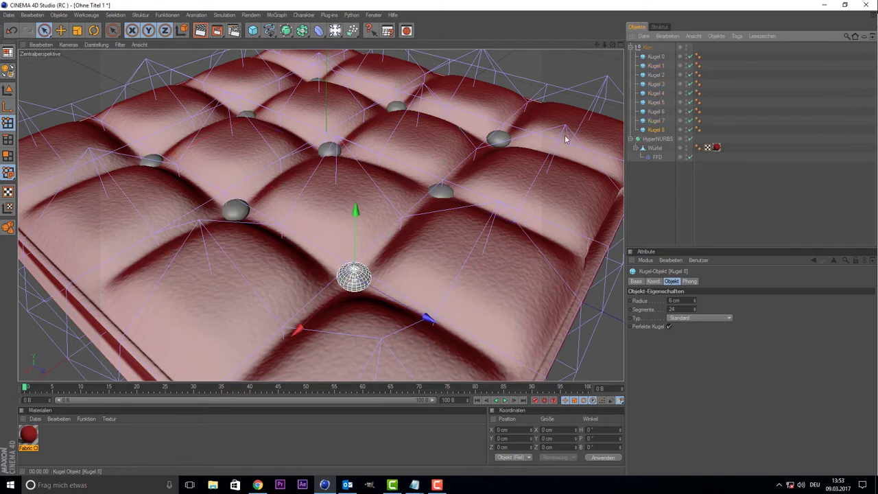
left_click_drag(355, 257, 355, 265)
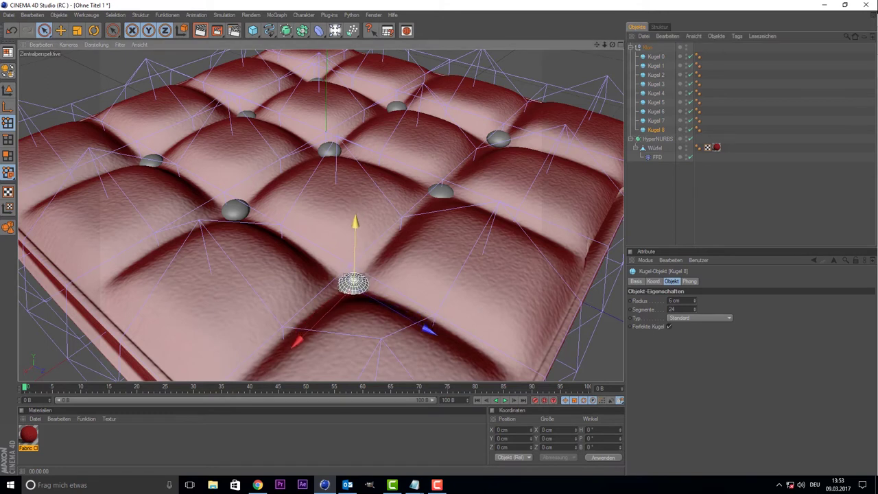
left_click(654, 120)
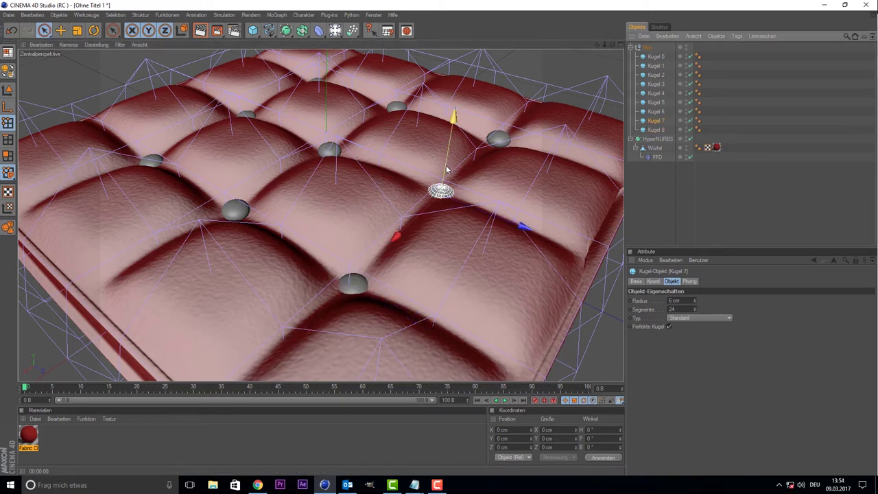
left_click_drag(446, 168, 446, 164)
left_click(655, 111)
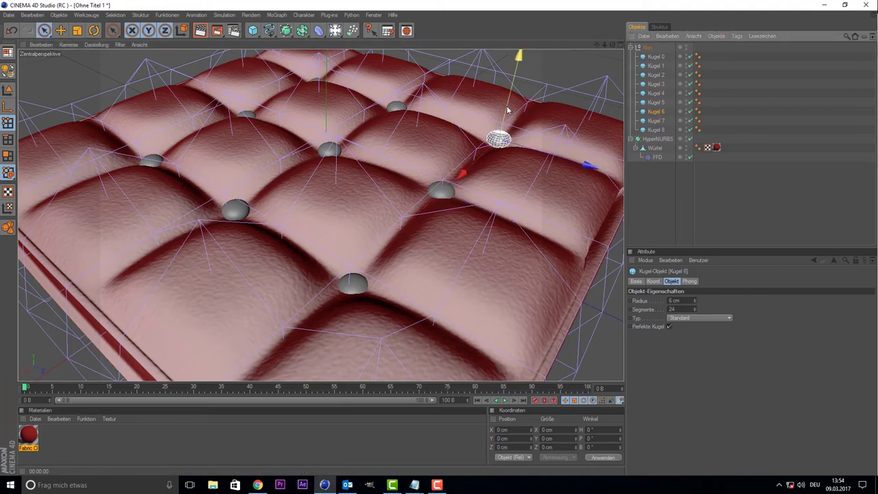
left_click_drag(507, 108, 509, 112)
left_click_drag(588, 170, 581, 168)
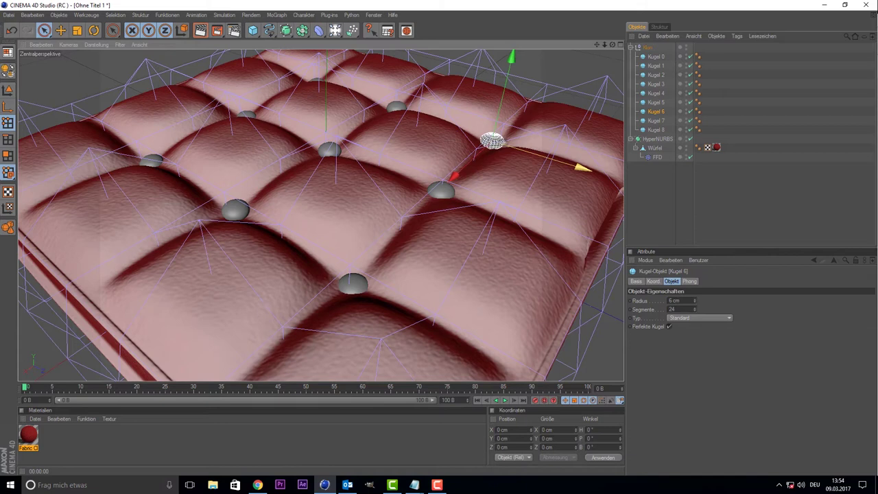
left_click_drag(504, 116, 504, 119)
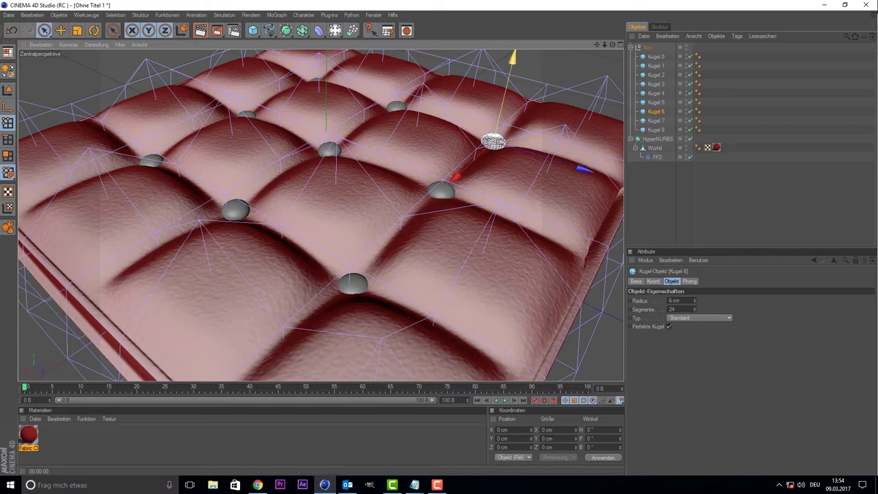
left_click(654, 93)
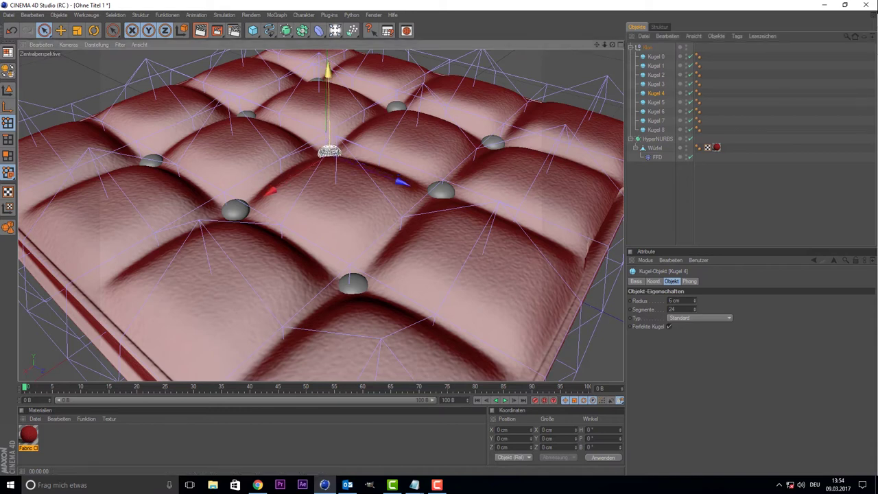
left_click(200, 31)
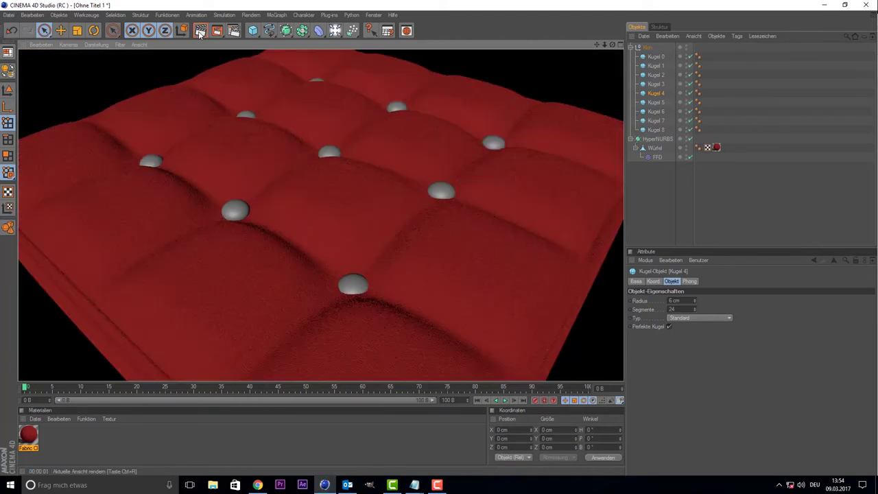
Duplicate the Fabric Cloth material and set its specular mode to Plastik.
left_click(289, 176)
left_click(33, 443)
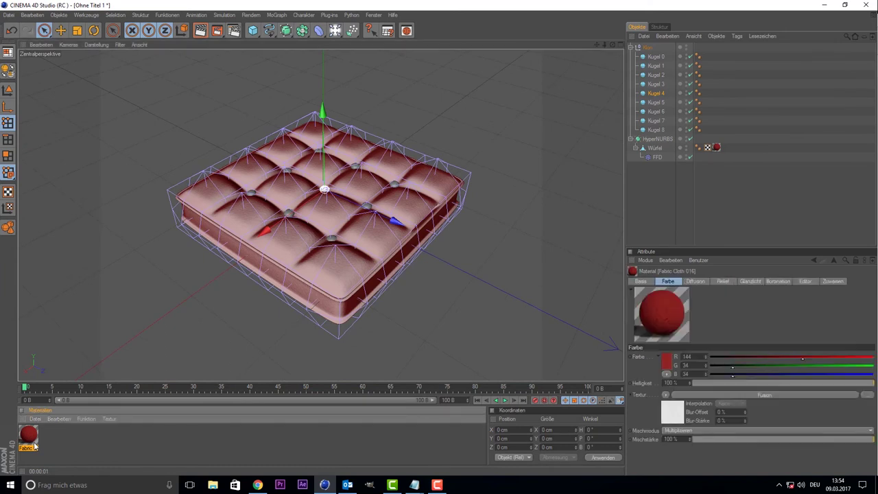
mouse_move(36, 440)
left_mouse_down("ctrl")
mouse_move(17, 432)
mouse_move(649, 48)
left_mouse_up("ctrl")
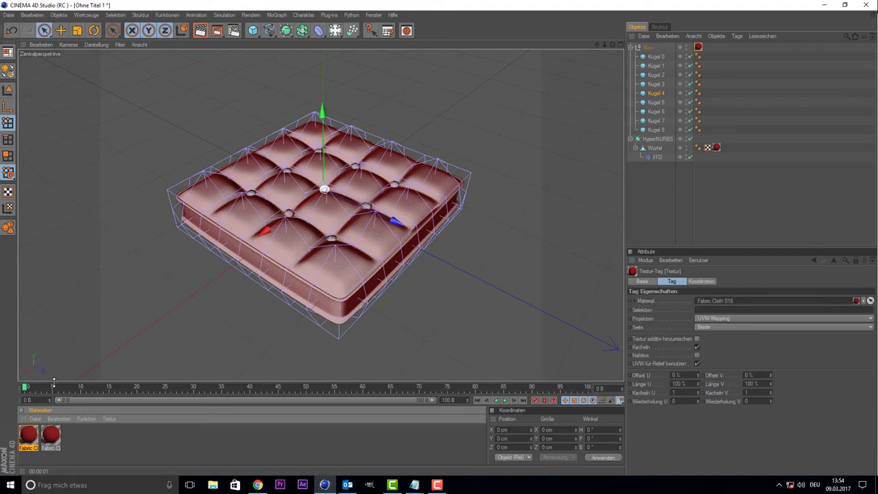
double_click(30, 435)
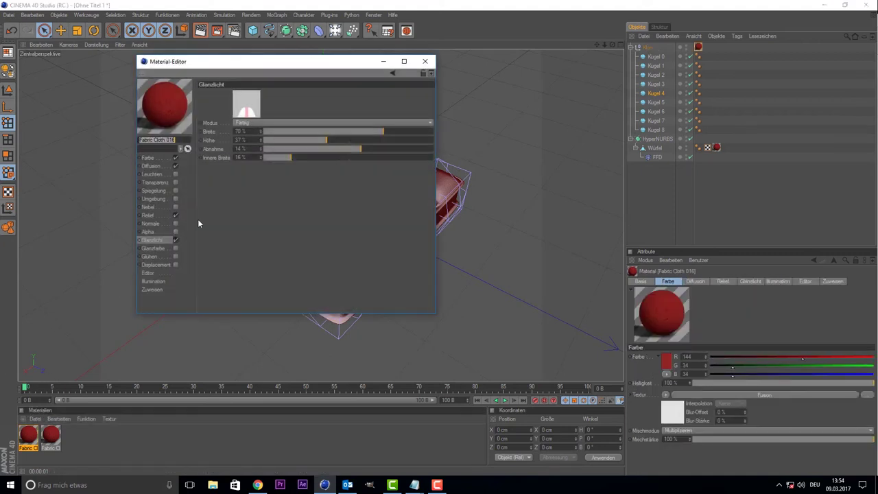
left_click(251, 124)
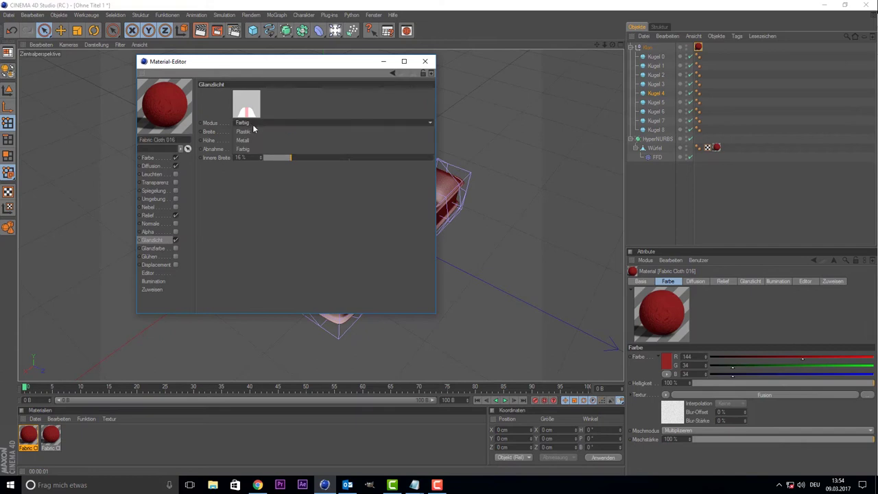
left_click(254, 131)
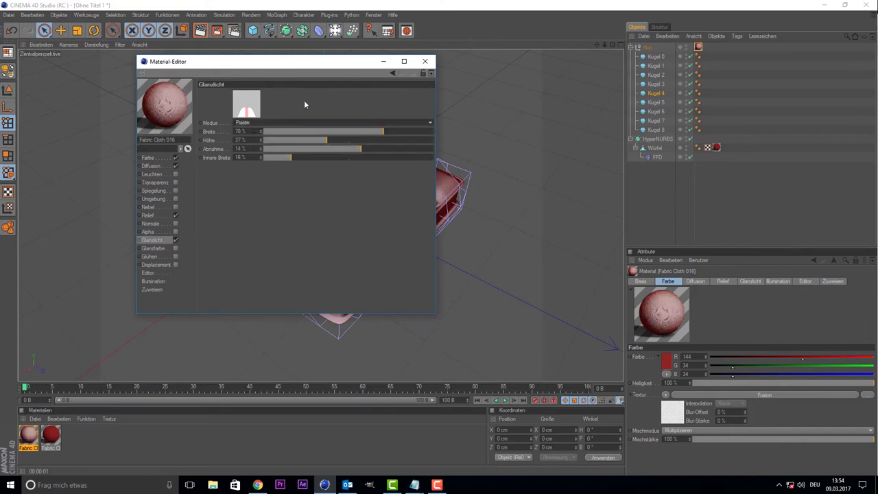
left_click(425, 61)
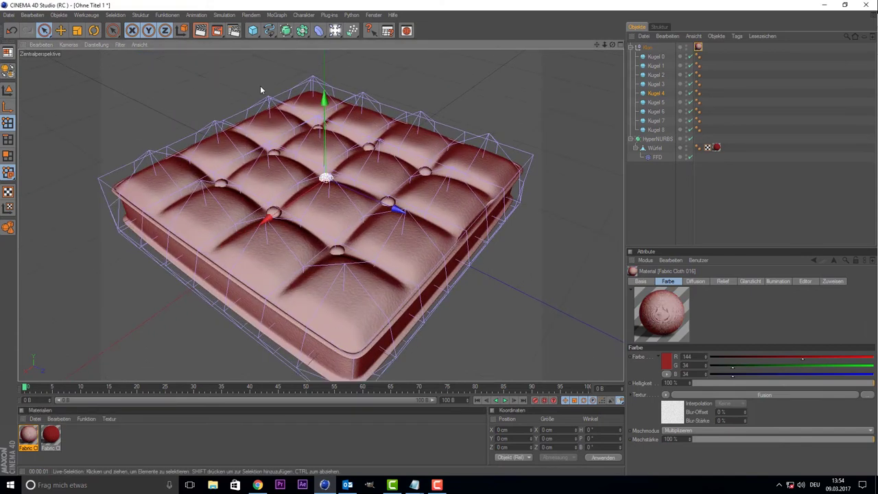
Render a preview, then narrow the Fabric Cloth 016 specular width to 30% and re-render.
left_click(199, 32)
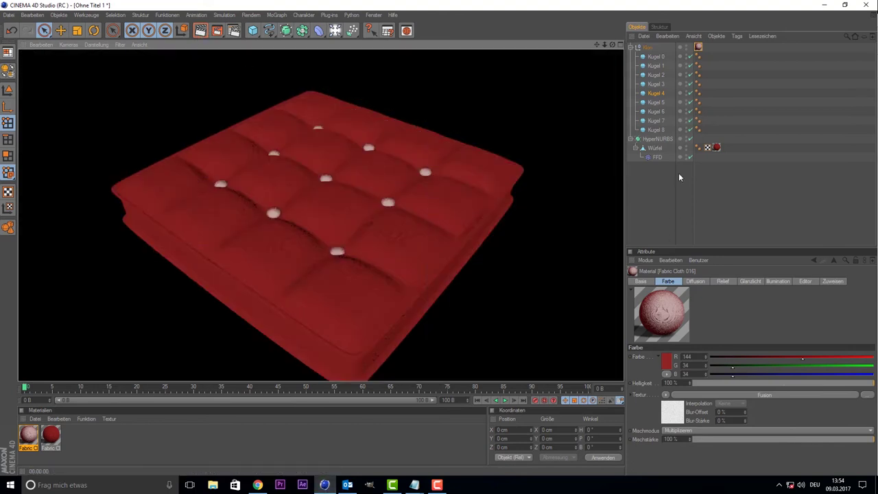
left_click(678, 176)
double_click(28, 433)
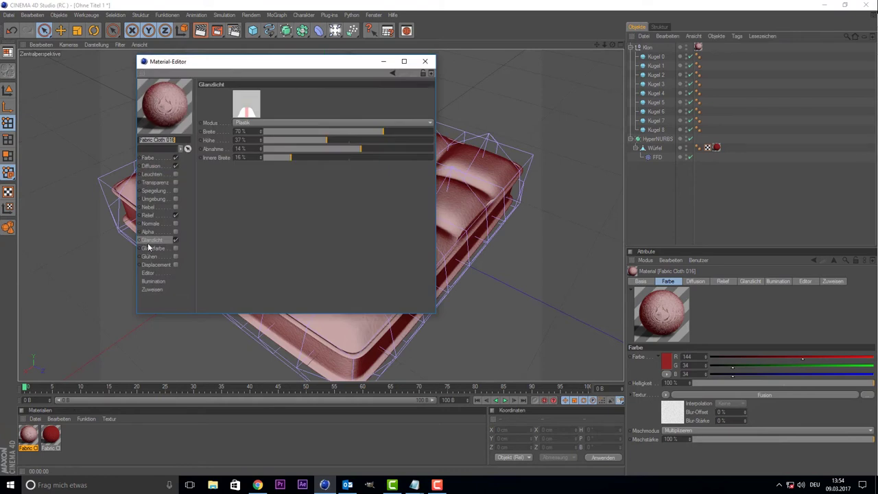
left_click_drag(298, 134, 315, 136)
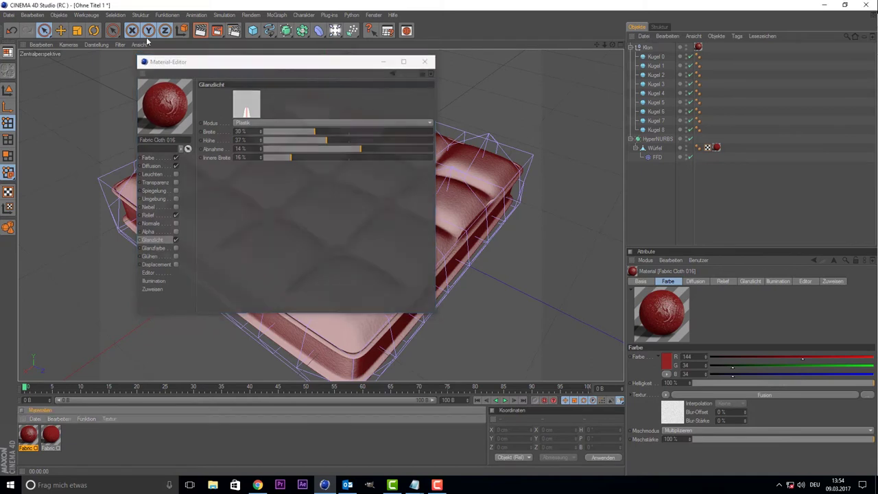
left_click(423, 61)
left_click(203, 30)
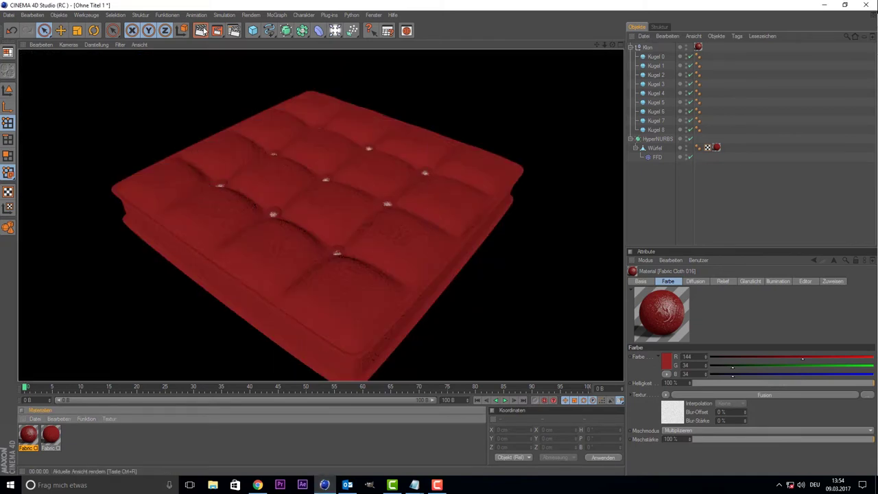
left_click(659, 195)
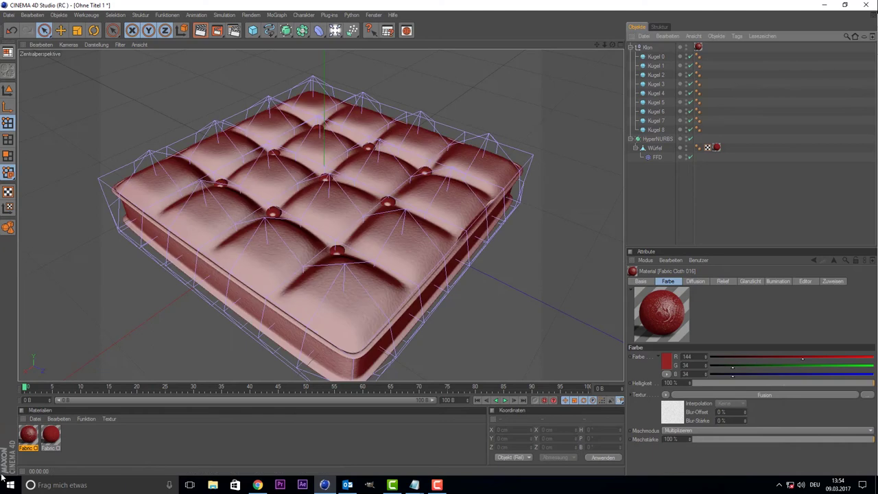
Lower the specular height to 22% and reduce falloff, render to check, then select all objects.
double_click(31, 437)
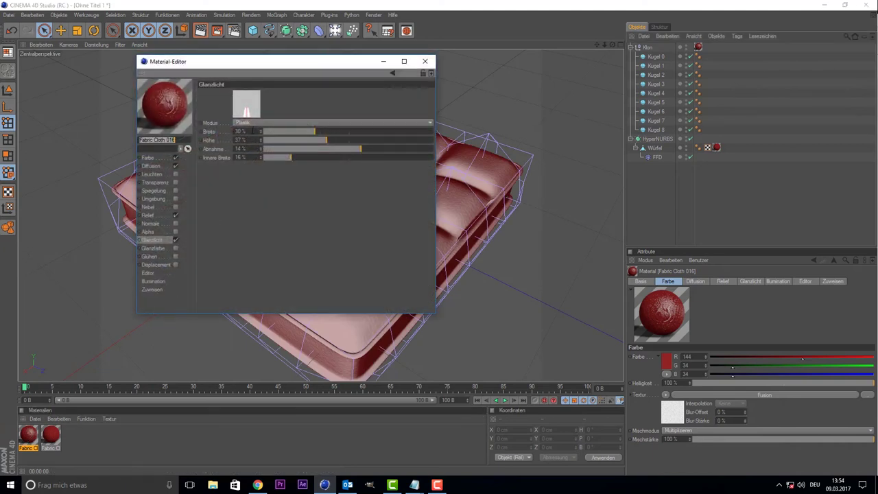
left_click_drag(319, 144, 311, 144)
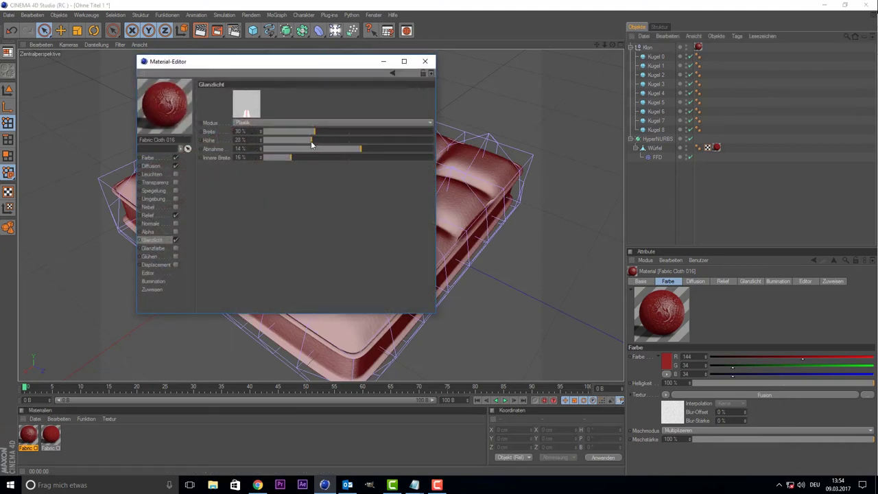
left_click_drag(302, 143, 344, 148)
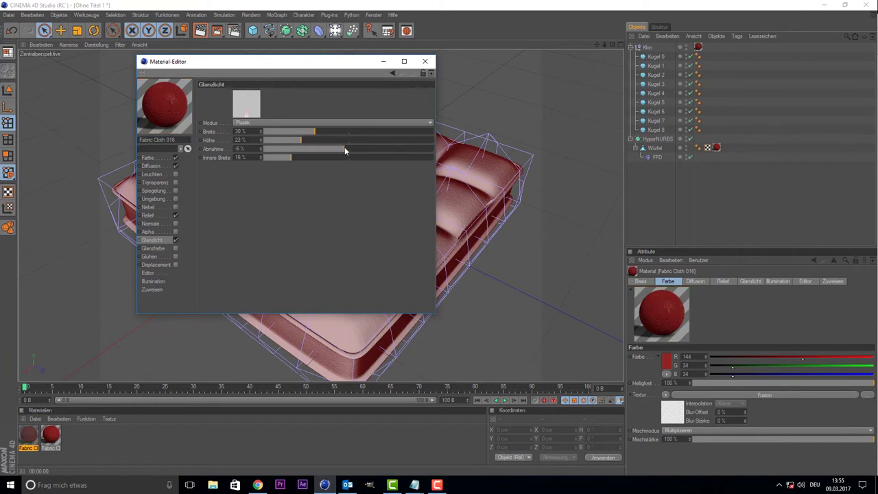
left_click(425, 61)
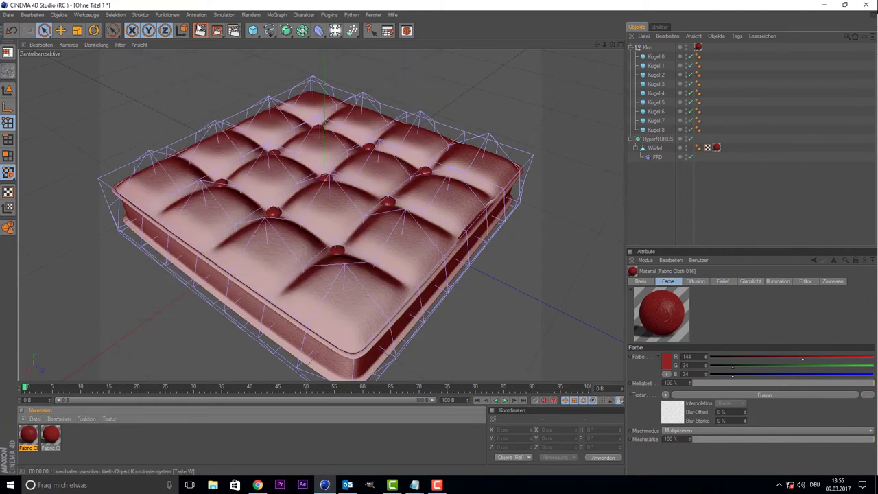
left_click(200, 30)
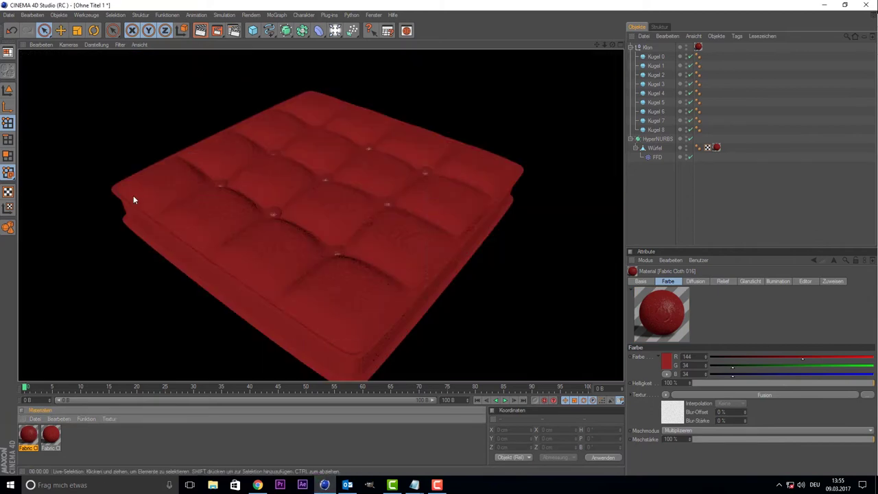
left_click(133, 196)
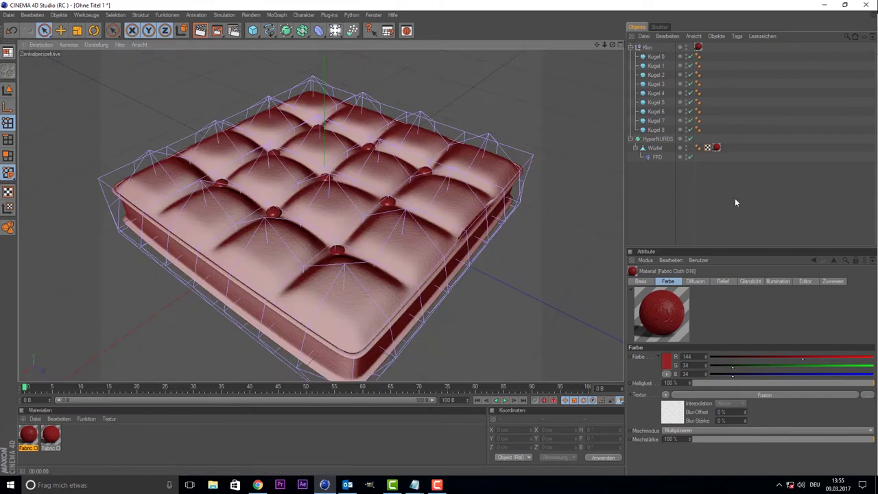
left_click_drag(665, 201, 628, 43)
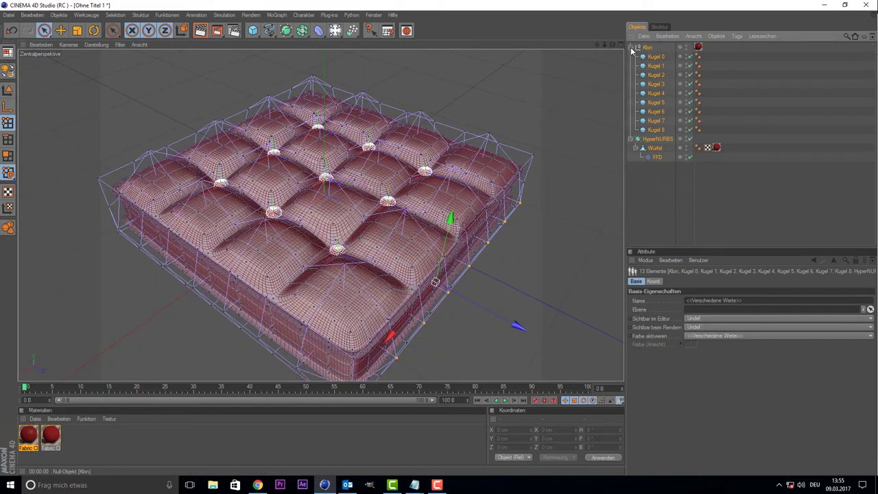
Group all selected cushion objects into a null with Alt+G and duplicate the group.
key("alt+g")
left_click(653, 53)
left_click(652, 48)
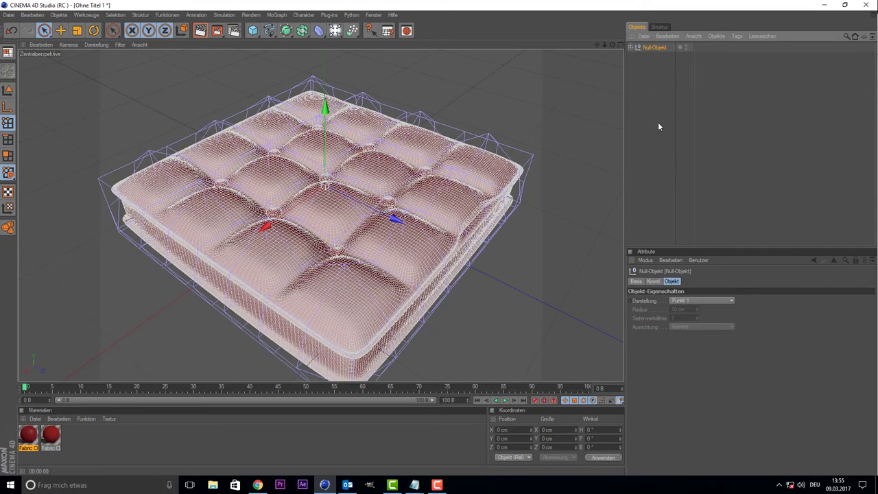
scroll(261, 184, "down", 3)
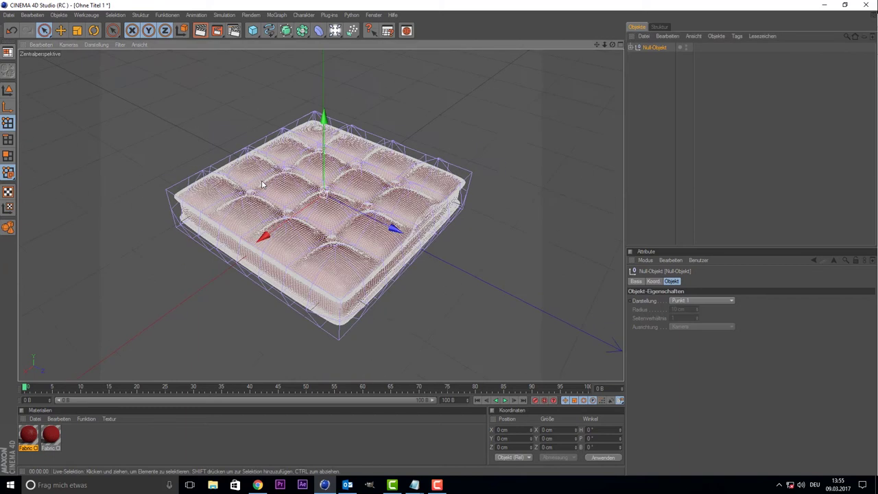
left_click(648, 65)
left_click(652, 50)
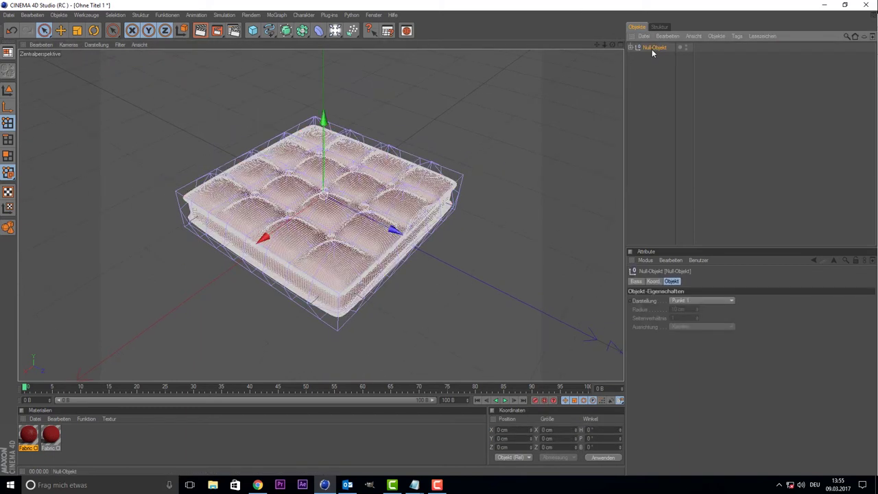
key("ctrl+v")
Make the spheres inside the duplicated Null-Objekt 1 editable polygon objects.
left_click(658, 48)
left_click(630, 47)
mouse_move(716, 156)
left_mouse_down()
mouse_move(698, 156)
mouse_move(643, 57)
left_mouse_up()
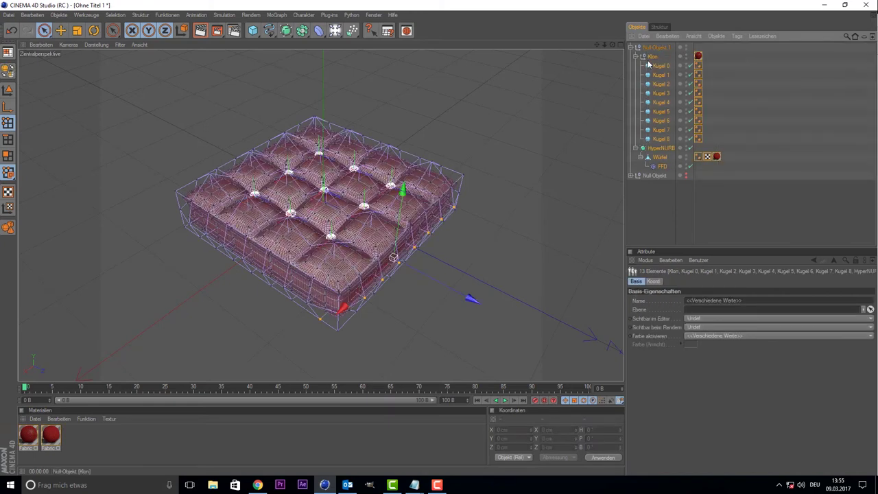
key("c")
Scale the duplicated Null-Objekt 1 group into a longer rectangular mattress shape.
scroll(253, 192, "up", 3)
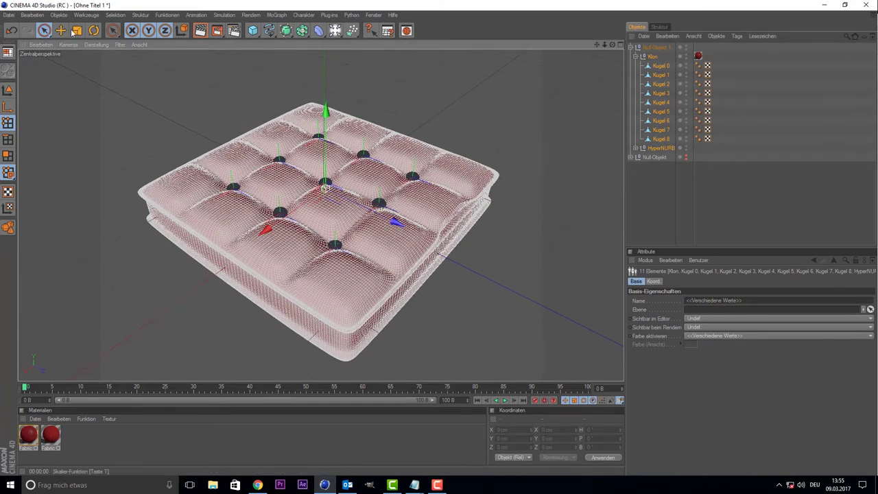
left_click(77, 30)
left_click_drag(399, 223, 392, 217)
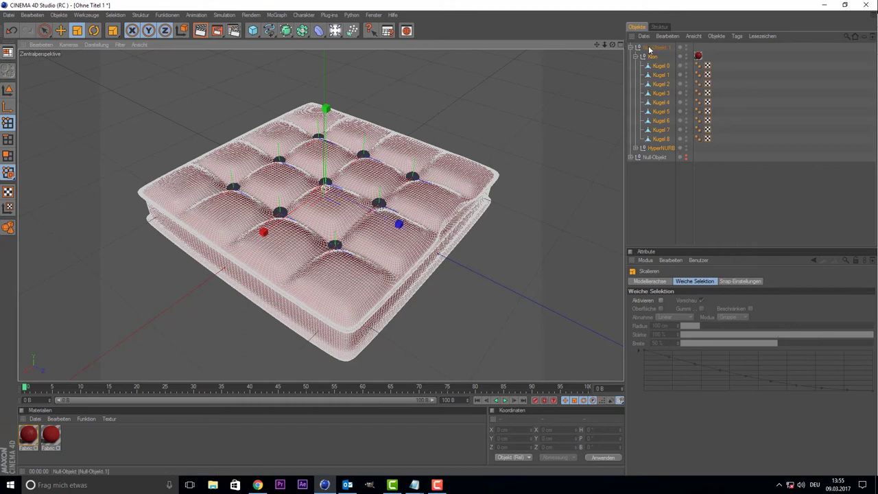
left_click(379, 175)
left_click_drag(398, 224, 376, 215)
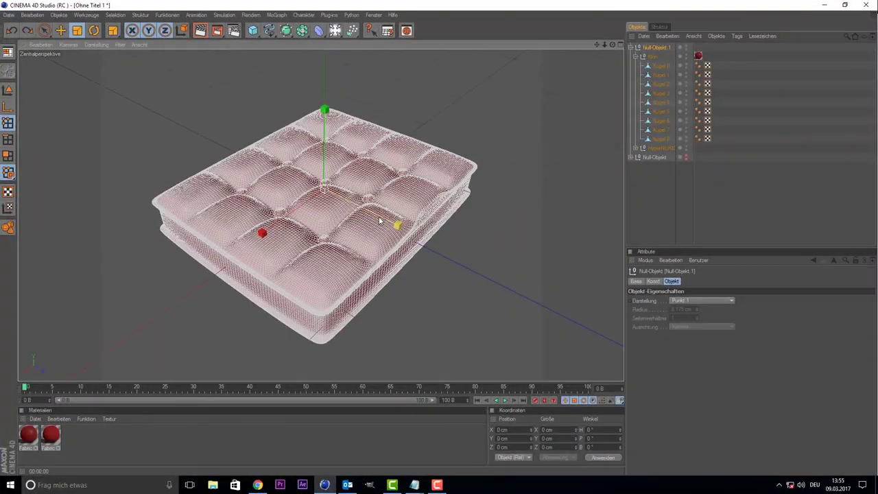
left_click_drag(379, 220, 412, 226)
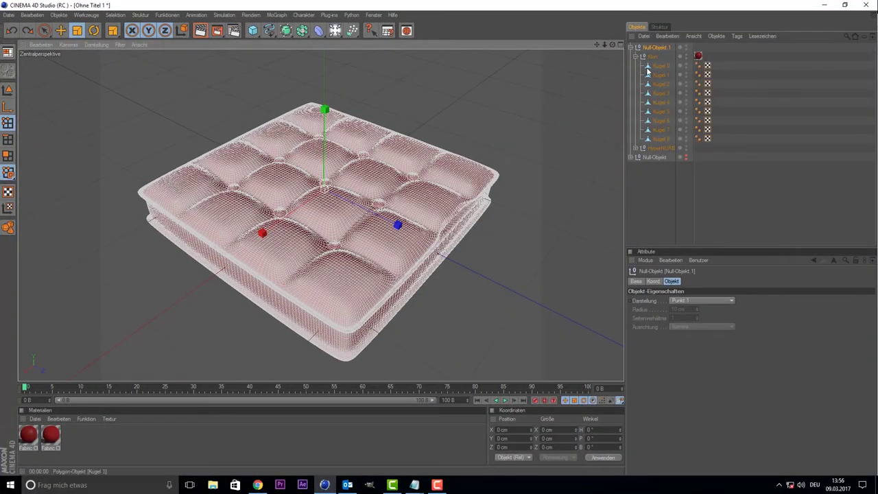
Add a Klon cloner, place the duplicated cushion group inside, and rename it Kissen.
left_click(631, 48)
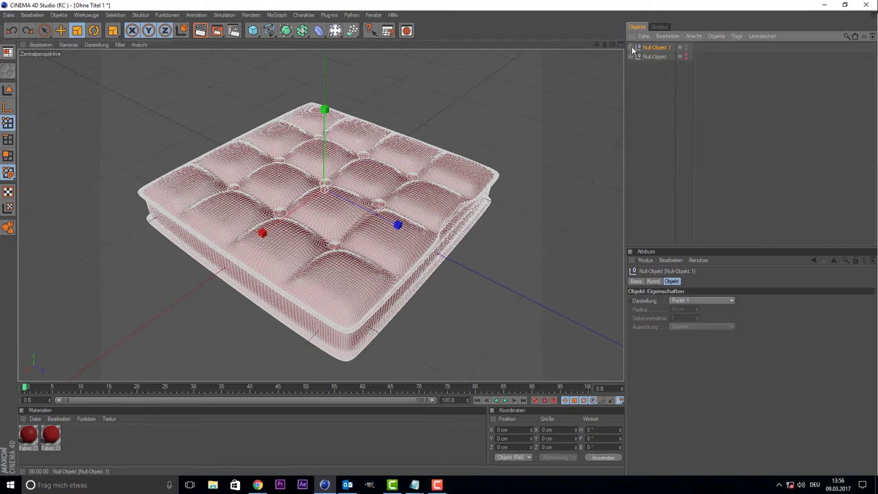
left_click(276, 15)
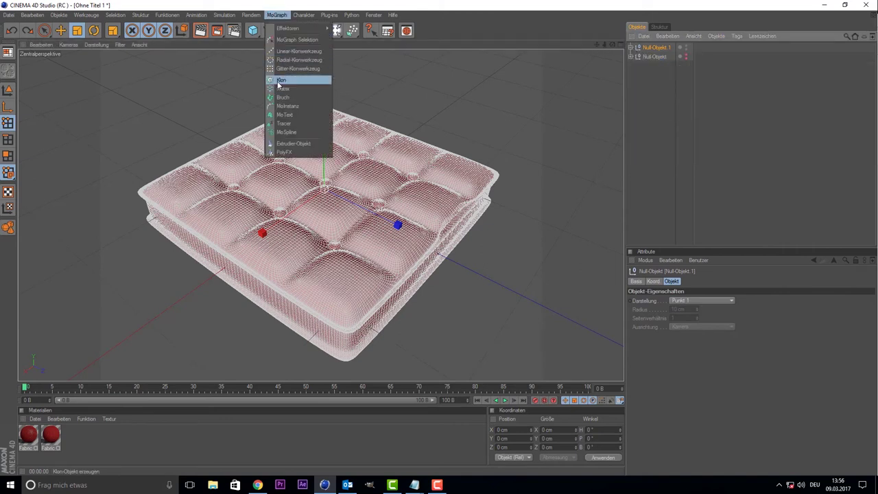
left_click(281, 79)
left_click_drag(655, 57, 647, 48)
left_click(647, 48)
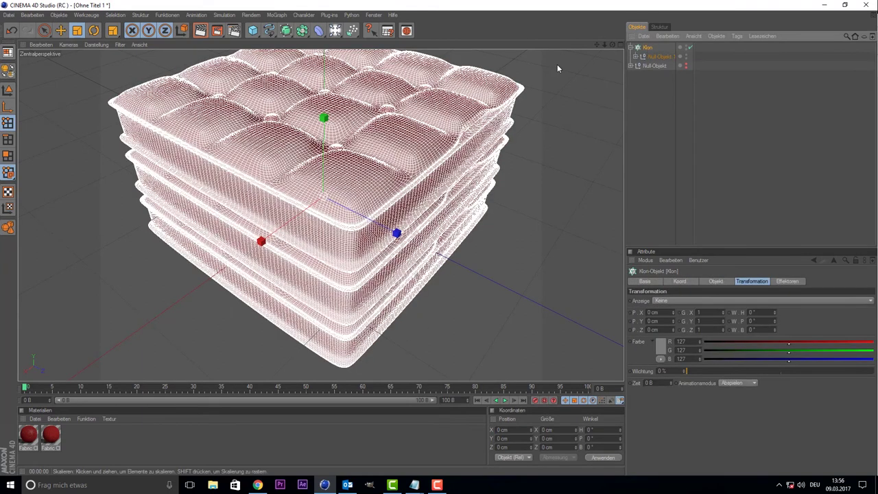
double_click(660, 56)
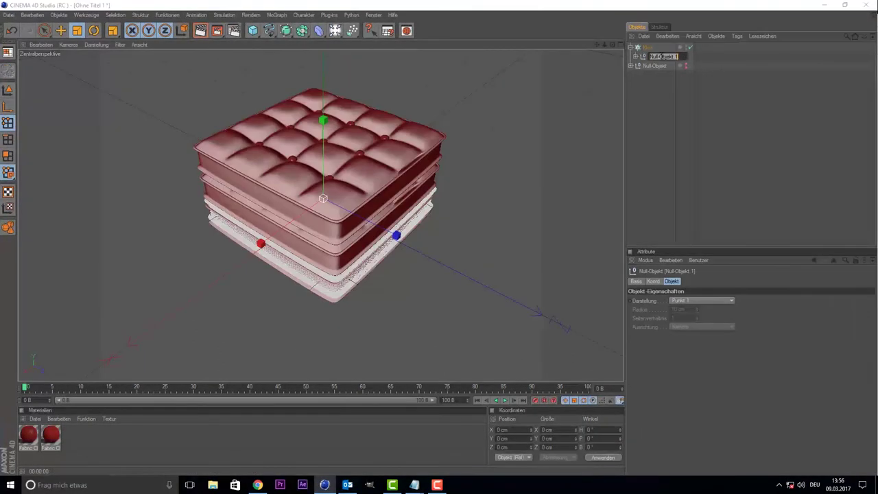
type("Kissen")
key("Return")
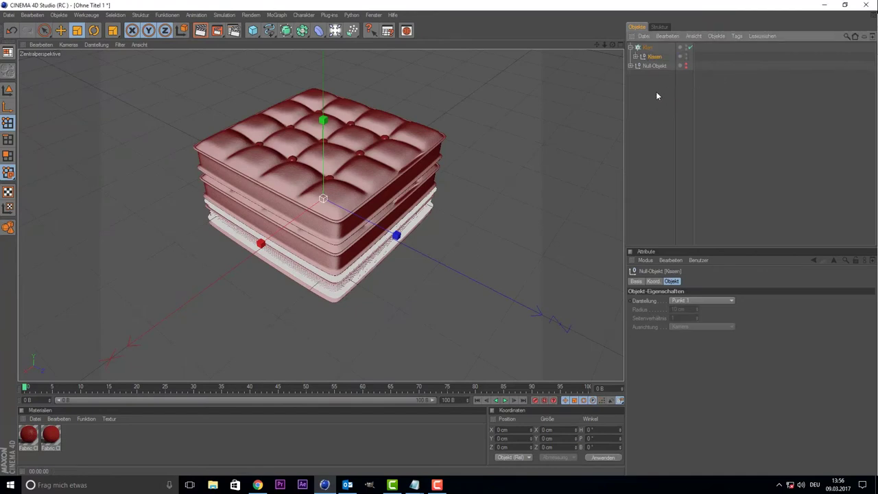
Keep the cloner in Linear mode and set its Anzahl to 4 cushions.
left_click(648, 49)
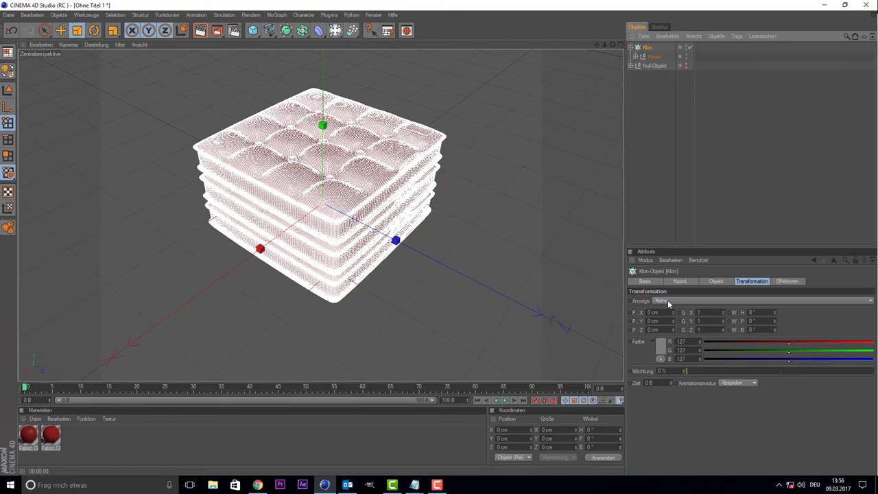
left_click(667, 300)
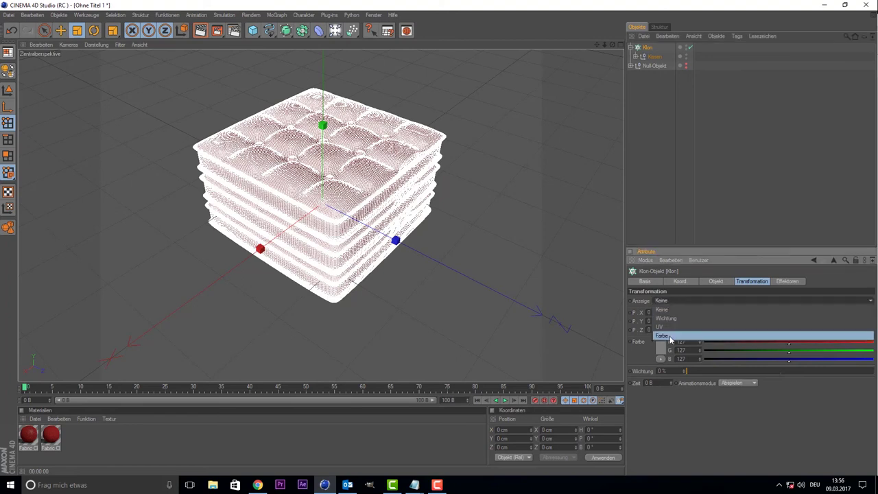
left_click(667, 300)
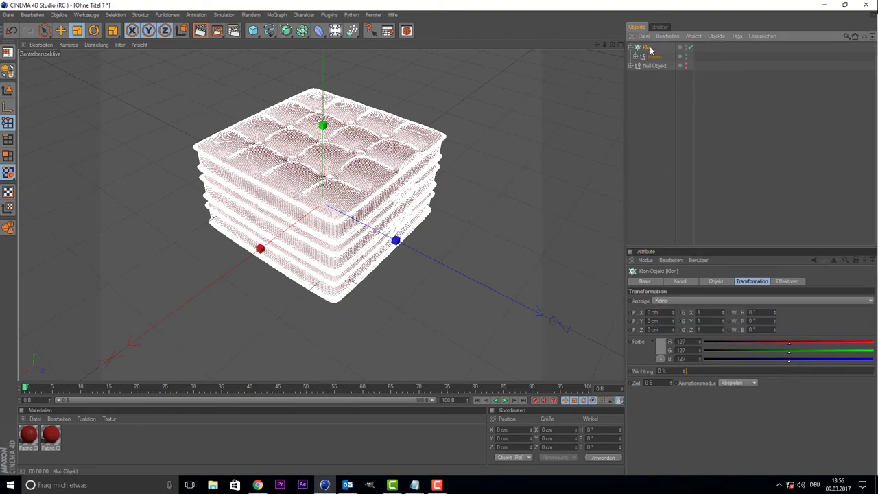
left_click(700, 282)
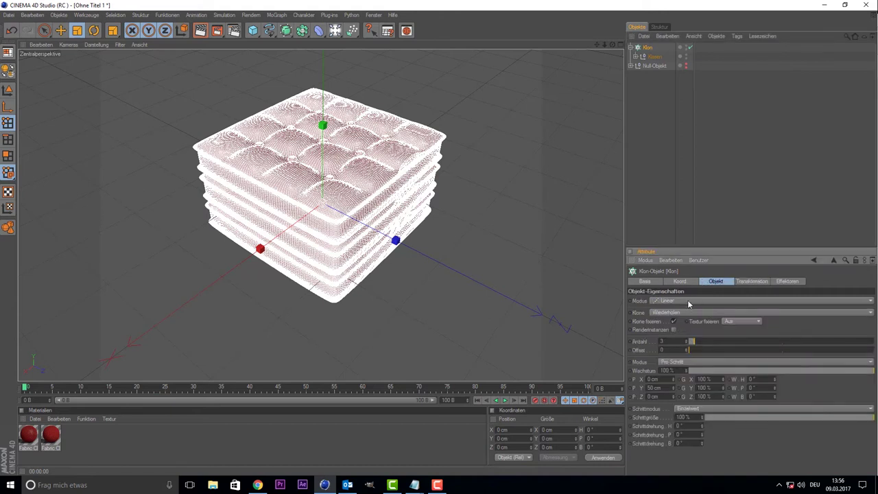
left_click(688, 302)
left_click(689, 304)
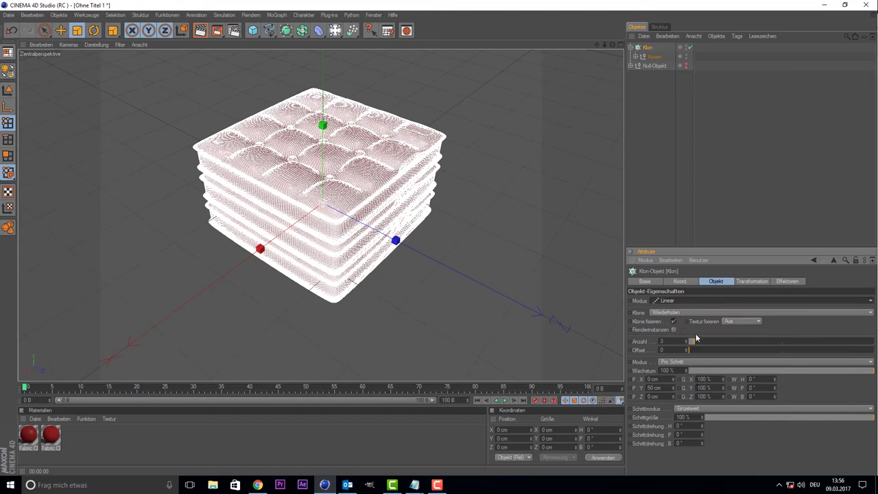
left_click_drag(694, 342, 679, 295)
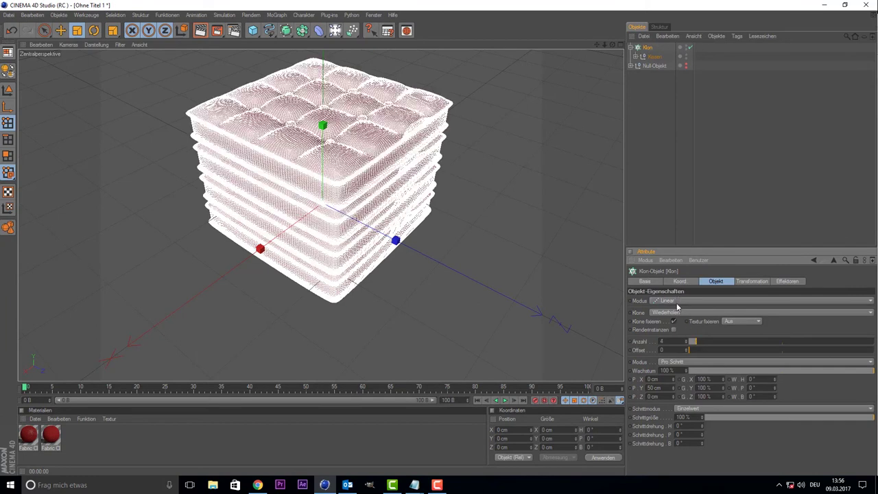
left_click(676, 301)
Switch the cloner to Grid mode with a 3×1×1 count and widen its spacing.
left_click(676, 335)
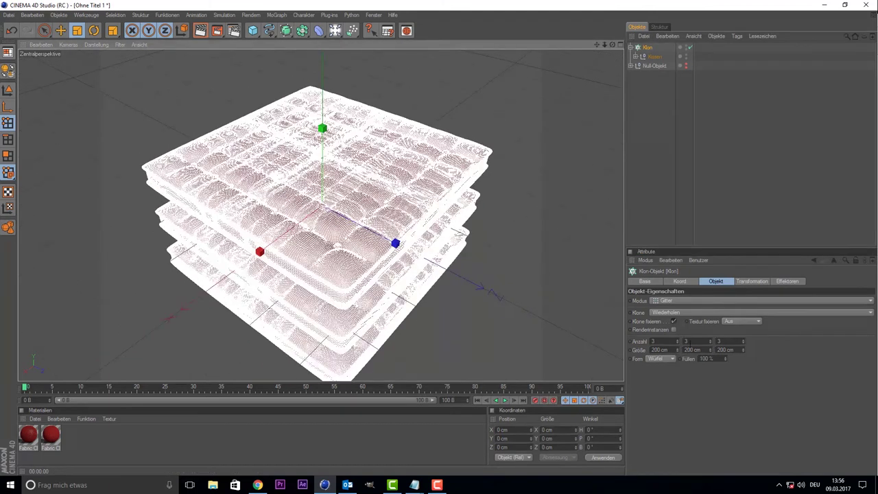
left_click(685, 341)
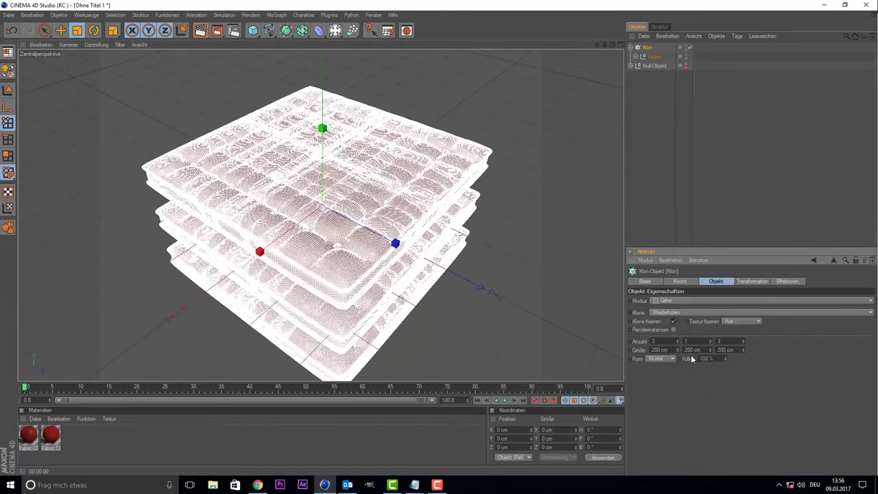
key("Return")
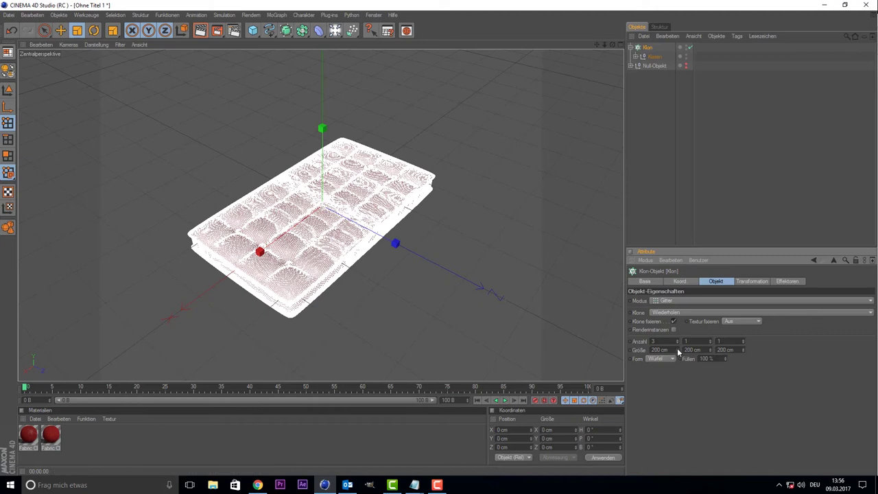
left_click_drag(677, 351, 677, 316)
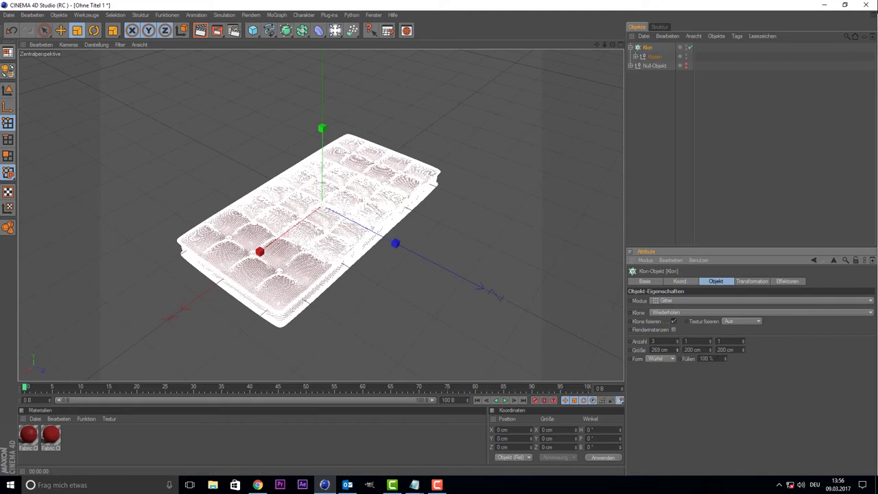
mouse_move(677, 350)
left_mouse_down()
mouse_move(678, 308)
mouse_move(677, 336)
left_mouse_up()
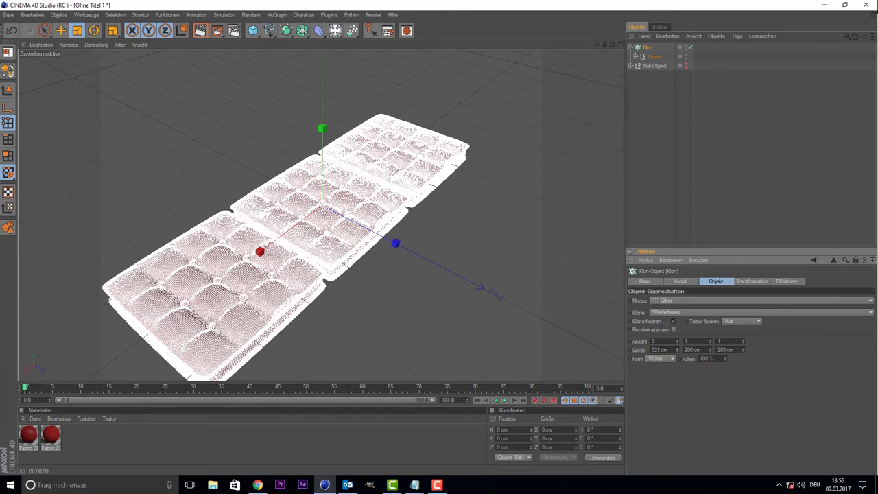
Check the row in the Front view and fine-tune the grid width to 520 cm.
middle_click(368, 320)
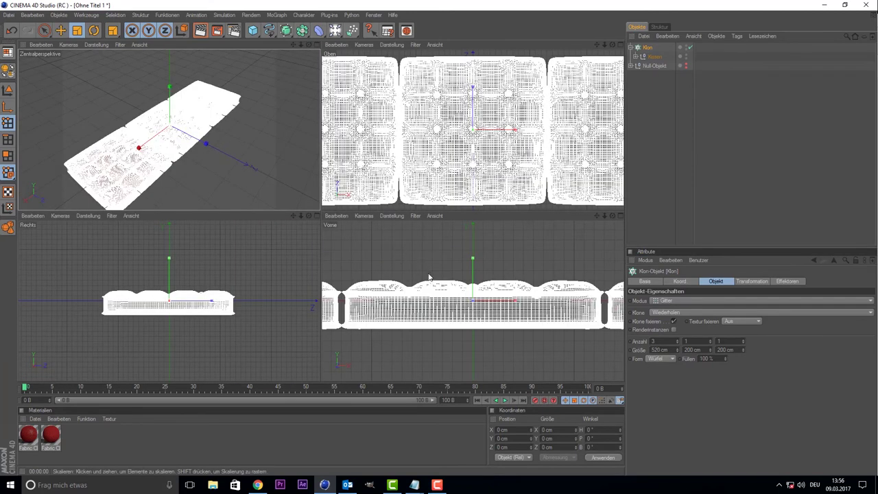
middle_click(431, 274)
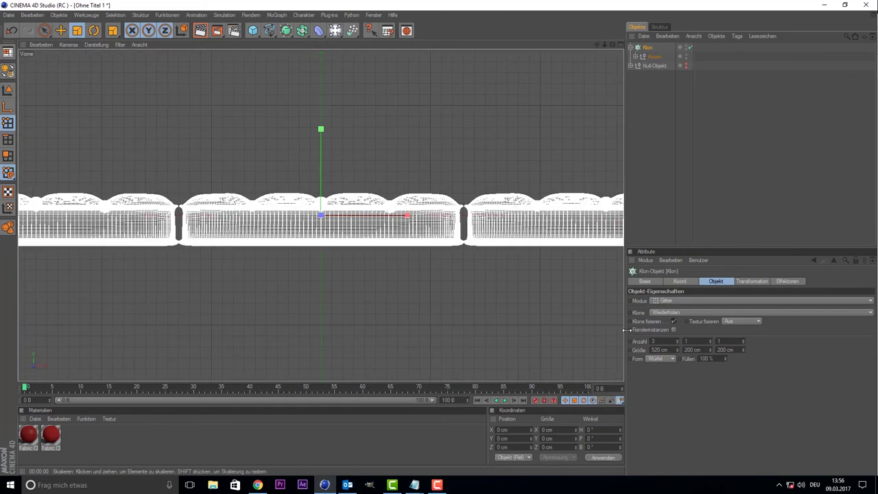
left_click_drag(678, 350, 677, 350)
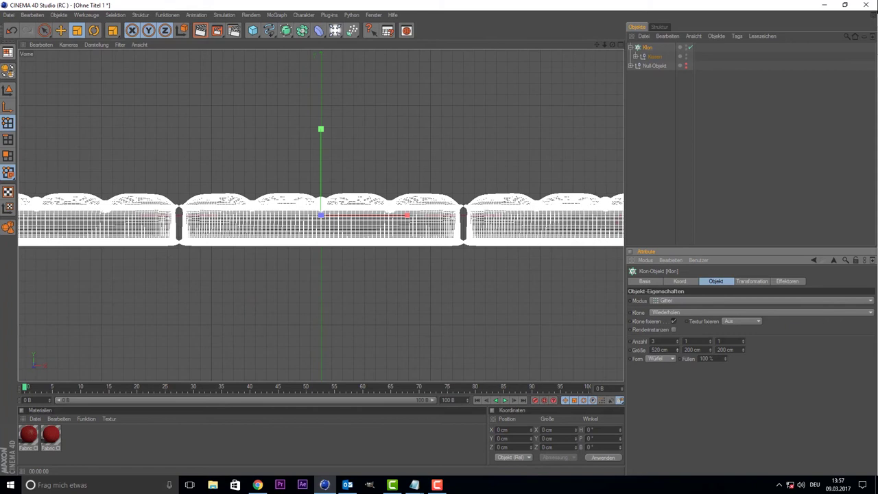
scroll(241, 215, "down", 2)
middle_click(240, 216)
middle_click(251, 164)
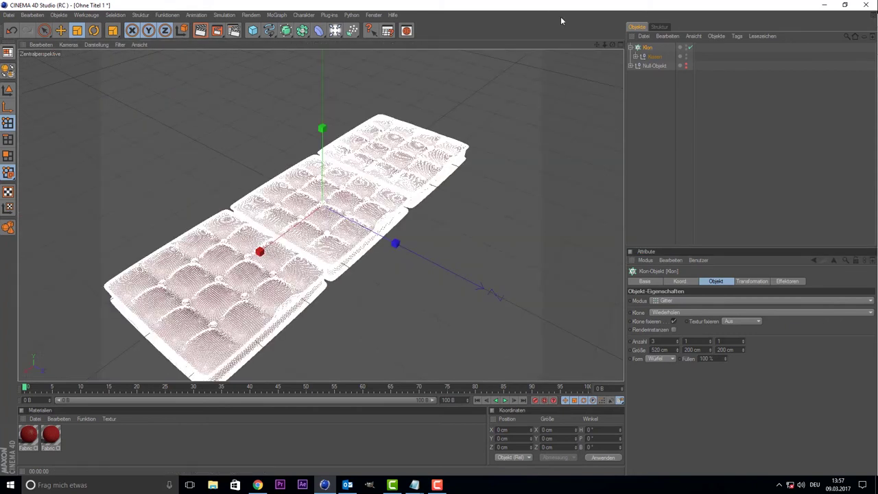
left_click_drag(611, 46, 611, 46)
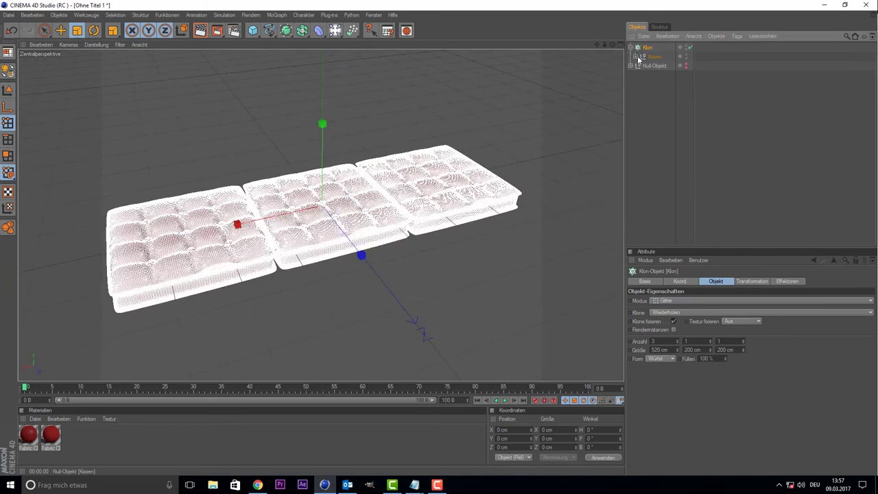
Duplicate the Klon cloner as Klon 1 for the backrest row.
key("ctrl+v")
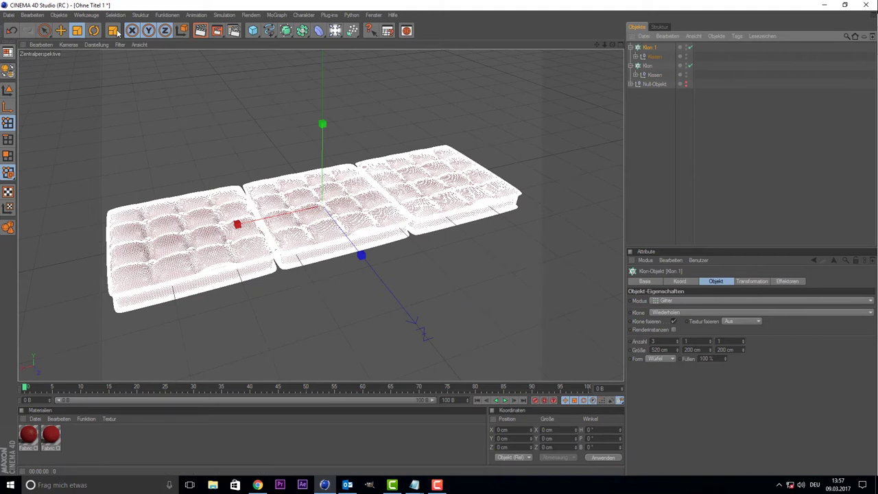
left_click(94, 30)
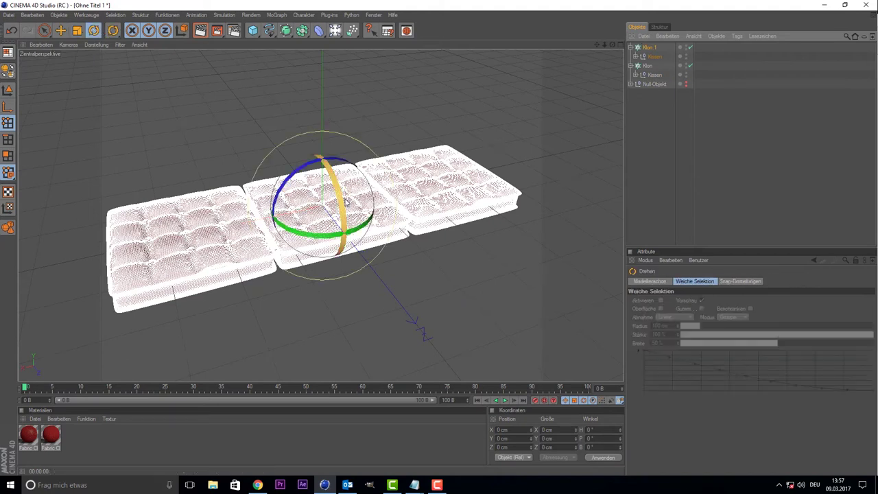
left_click_drag(347, 202, 350, 271)
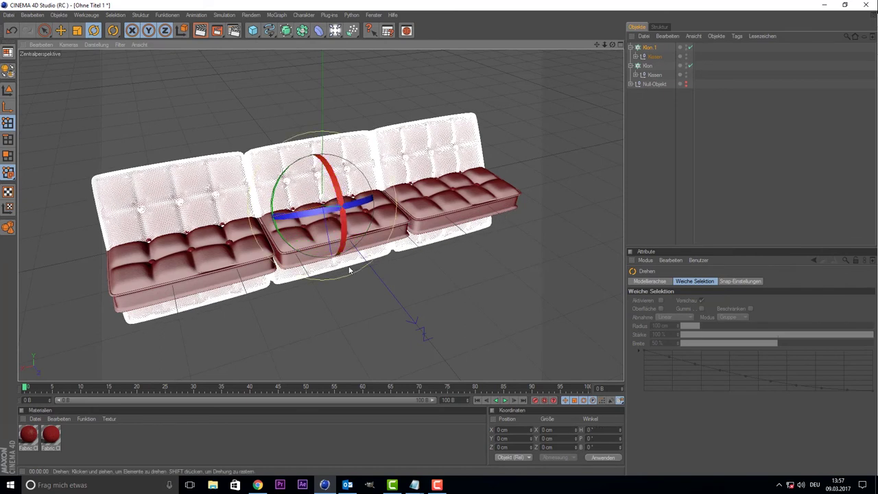
key("ctrl+z")
left_click(600, 430)
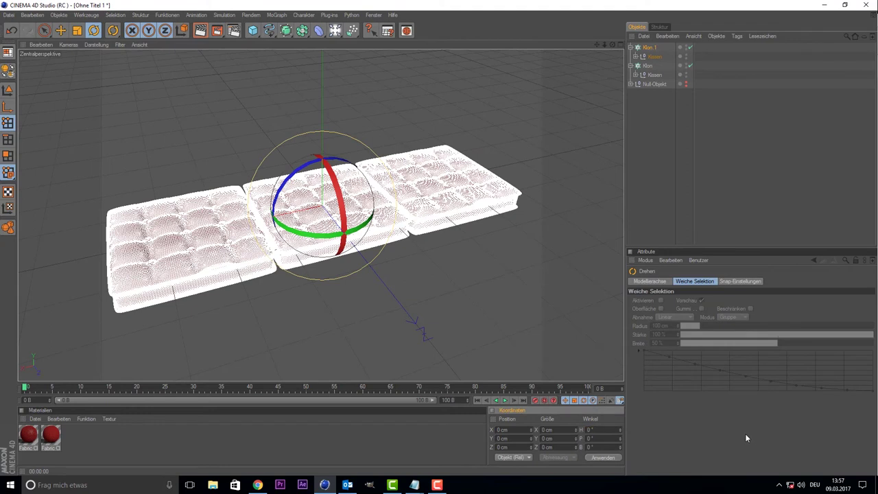
left_click(11, 90)
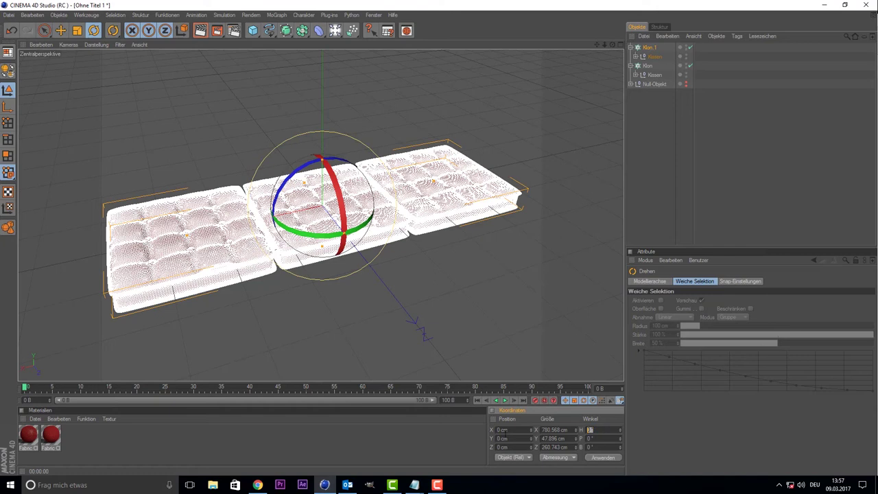
type("90")
key("Return")
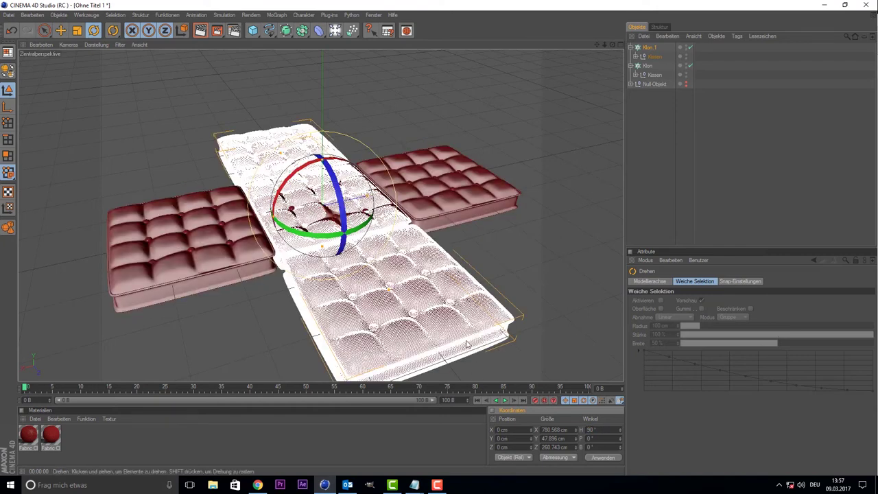
key("ctrl+z")
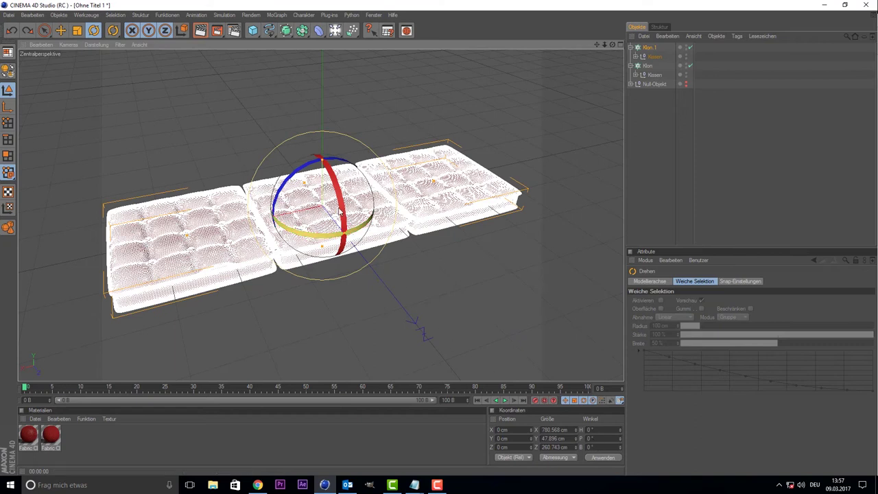
Stand the copied cushions upright at -90° pitch and move them behind the seats.
left_click_drag(342, 209, 354, 258)
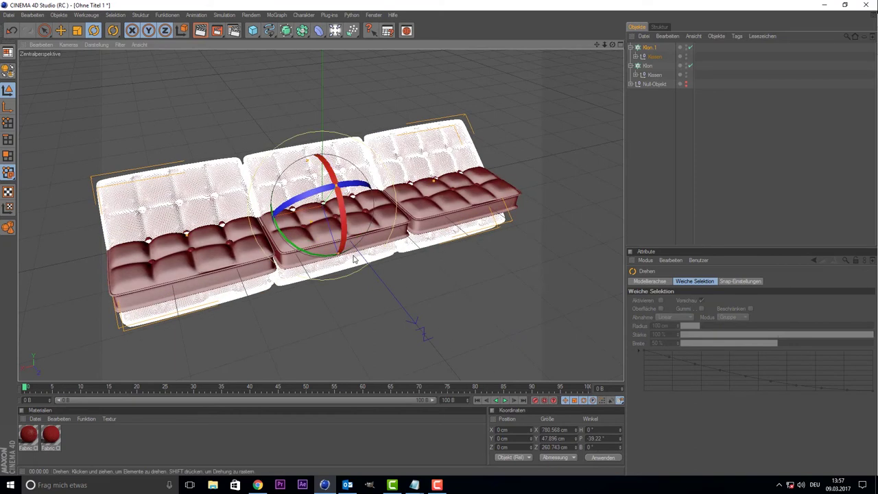
key("ctrl+z")
left_click(591, 438)
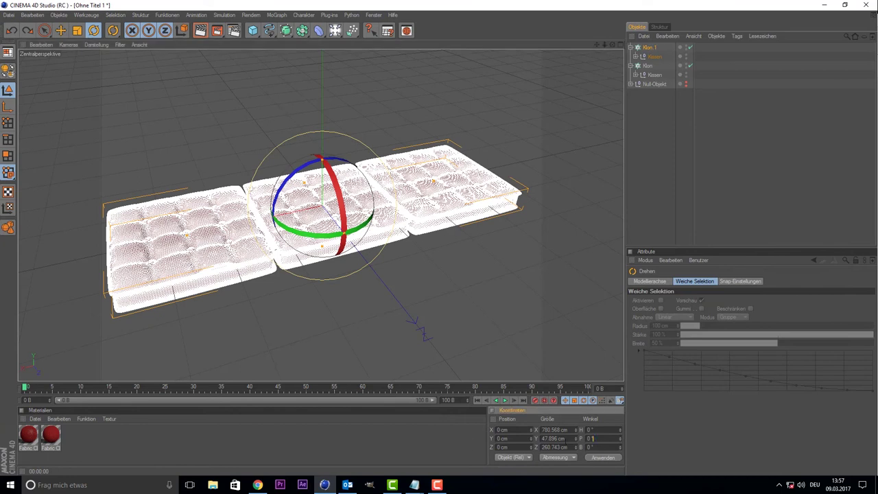
type("0")
key("Return")
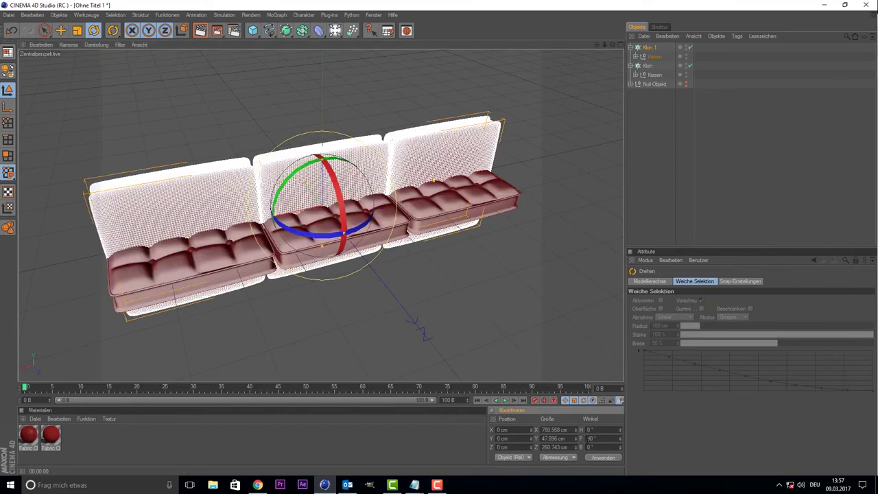
type("-")
key("Return")
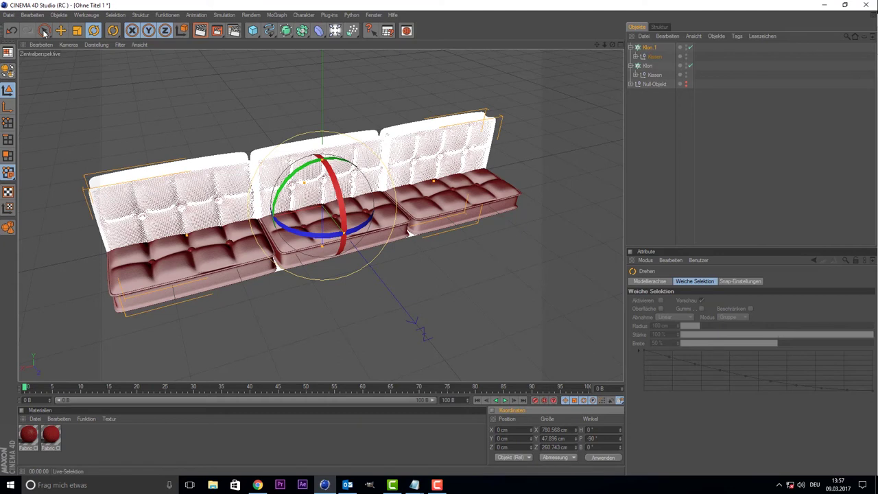
key("space")
left_click_drag(357, 253, 299, 192)
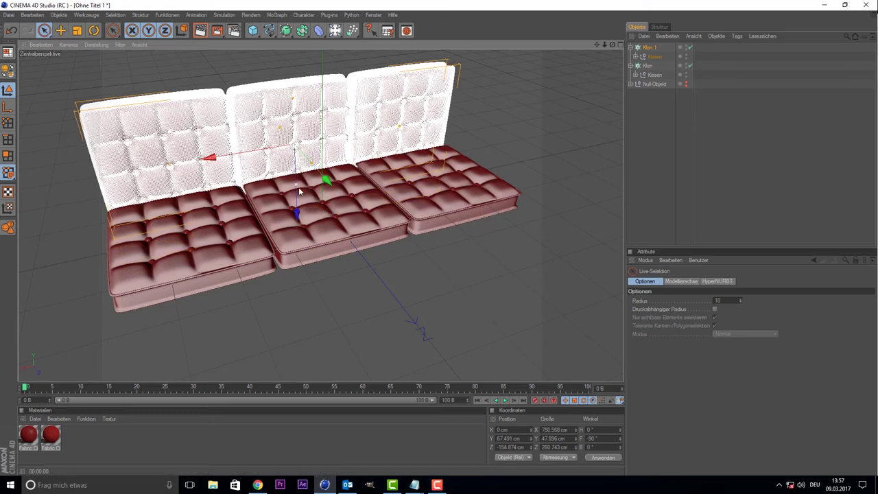
Move the Klon 1 backrest row up to Y 97.066 cm and Z -150.393 cm.
middle_click(299, 192)
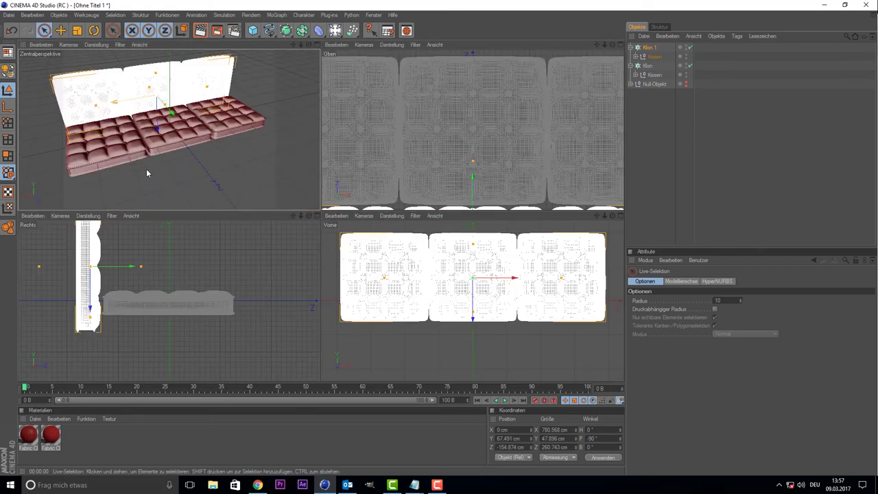
left_click_drag(92, 290, 88, 260)
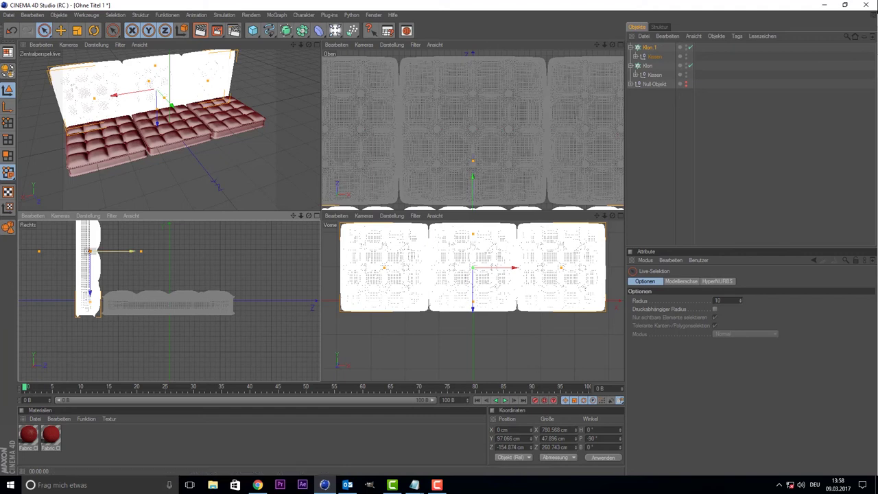
left_click_drag(89, 251, 91, 251)
middle_click(200, 88)
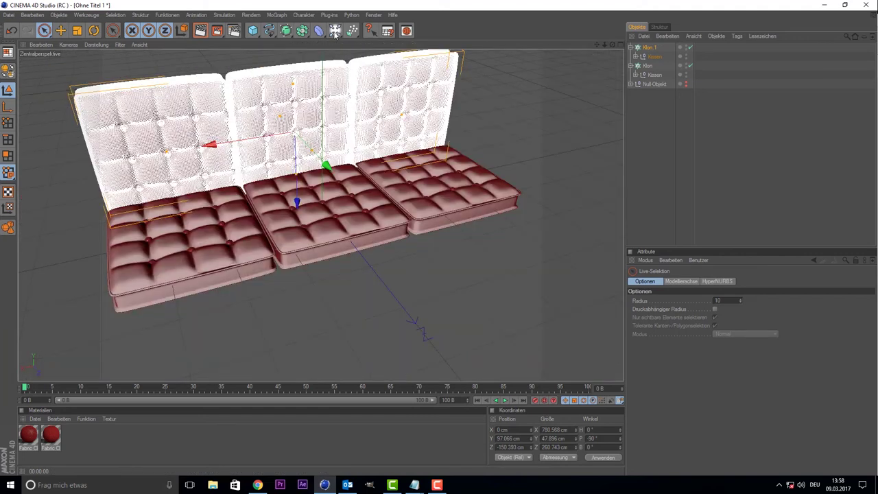
left_click(77, 30)
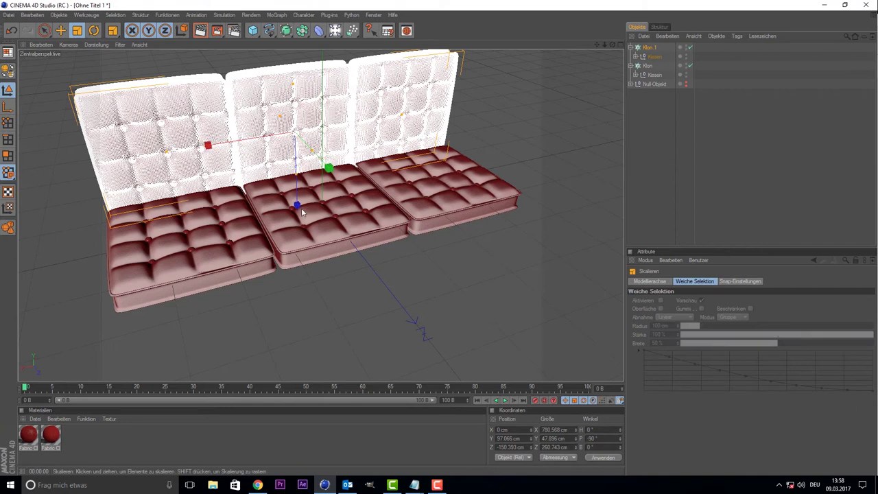
left_click_drag(296, 204, 297, 206)
key("ctrl+z")
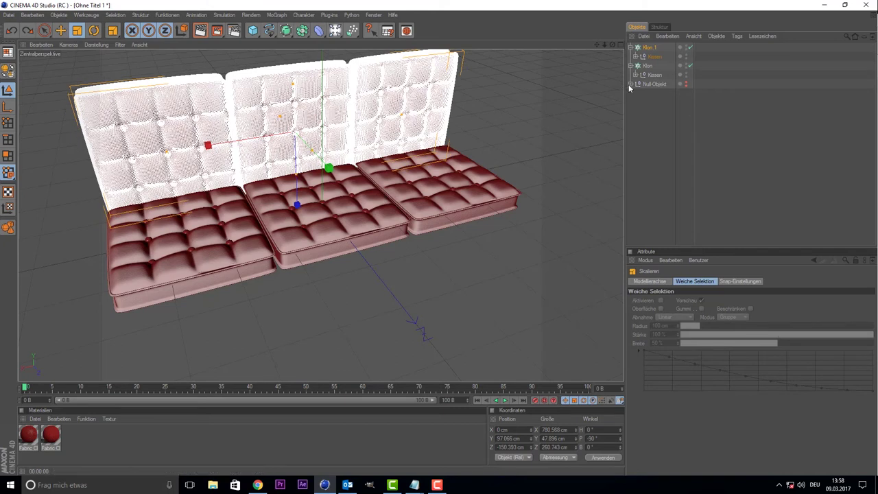
left_click(657, 57)
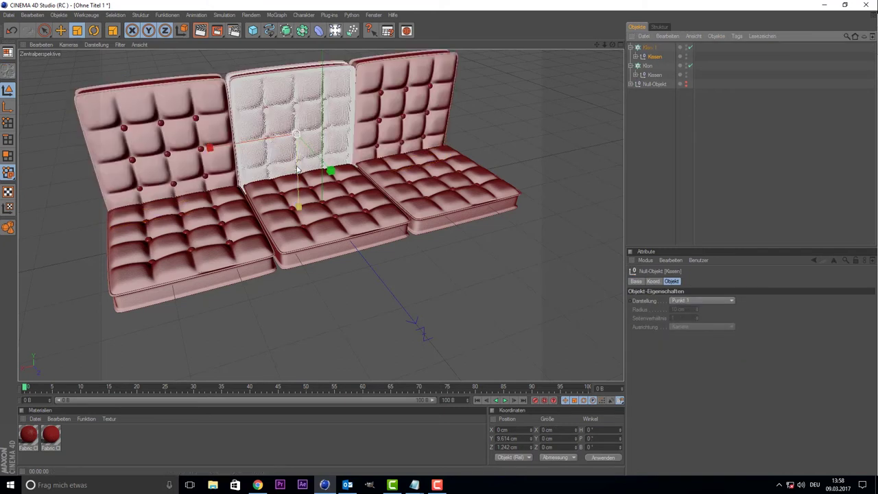
Lower the Klon 1 backrest row to Y 58.528 cm against the seat backs.
left_click_drag(299, 208, 298, 205)
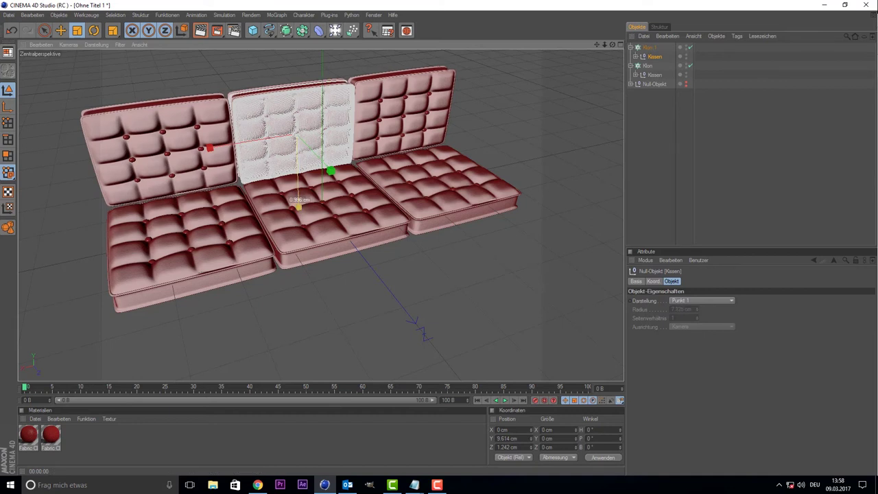
key("space")
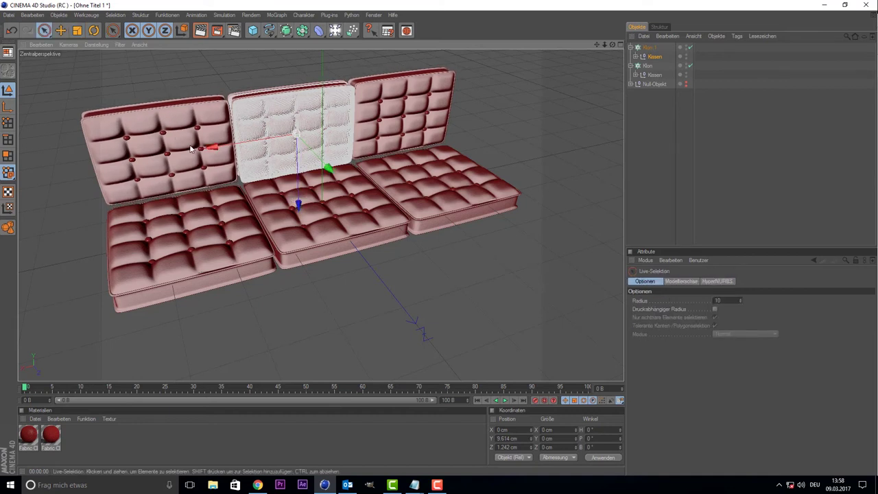
middle_click(192, 148)
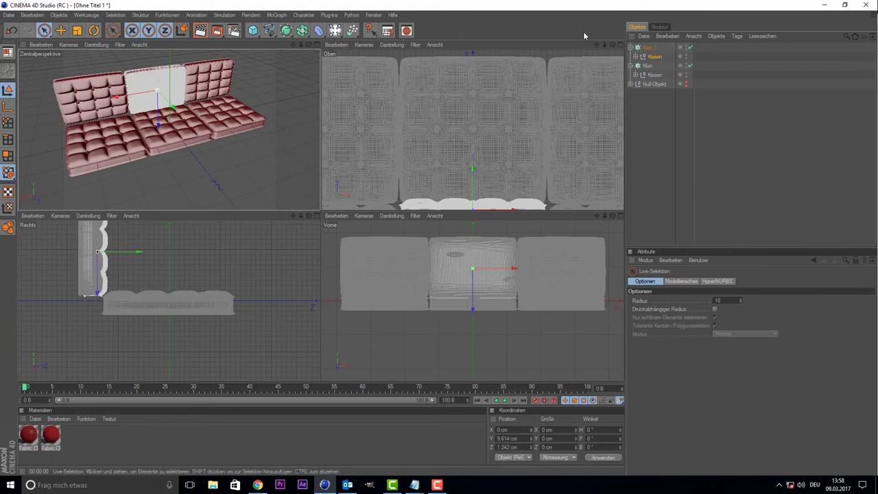
left_click(648, 47)
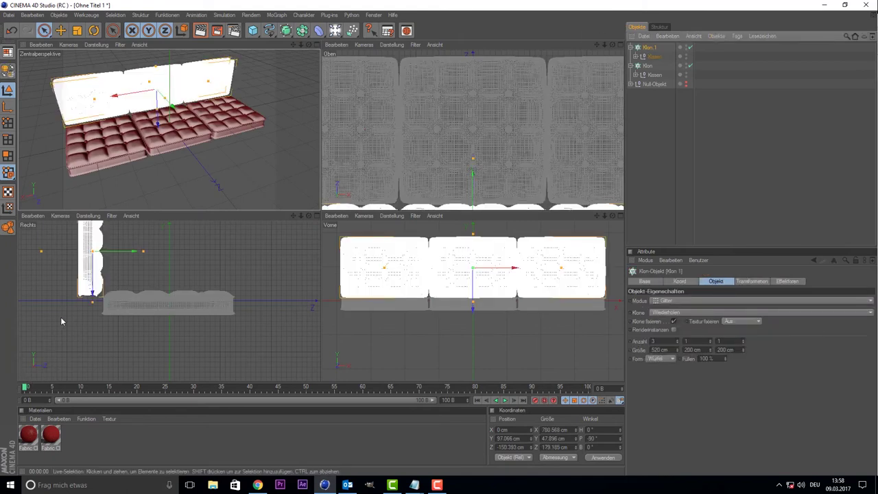
mouse_move(92, 296)
left_mouse_down()
mouse_move(92, 324)
mouse_move(93, 314)
left_mouse_up()
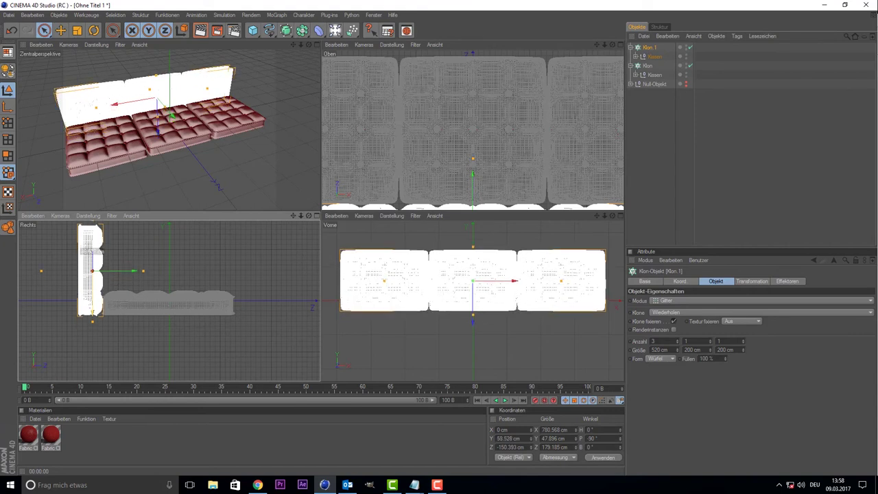
middle_click(92, 314)
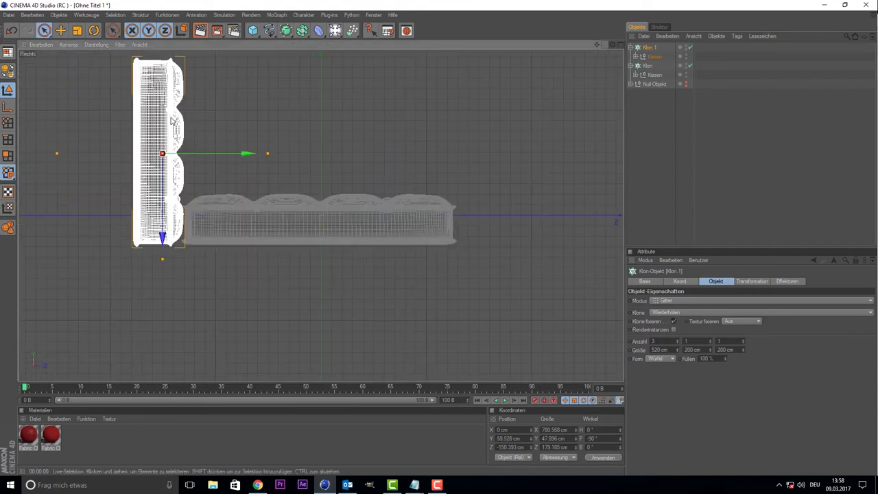
middle_click(172, 120)
middle_click(171, 120)
left_click(774, 120)
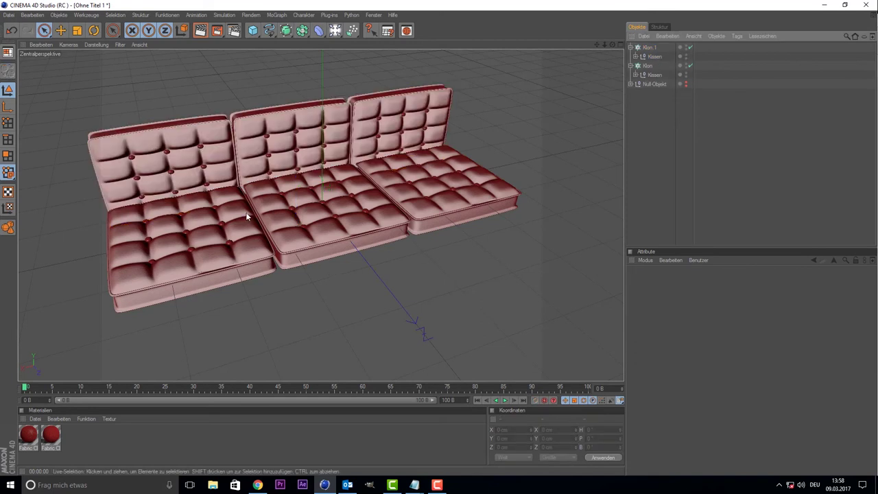
Raise the Klon 1 backrests to Y 81.83 cm, undoing an accidental clone resize.
left_click(654, 56)
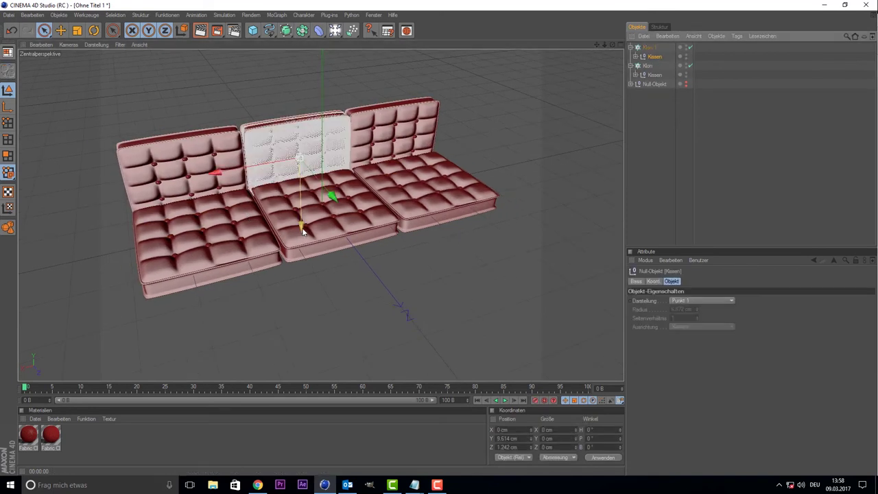
key("t")
left_click_drag(303, 224, 302, 226)
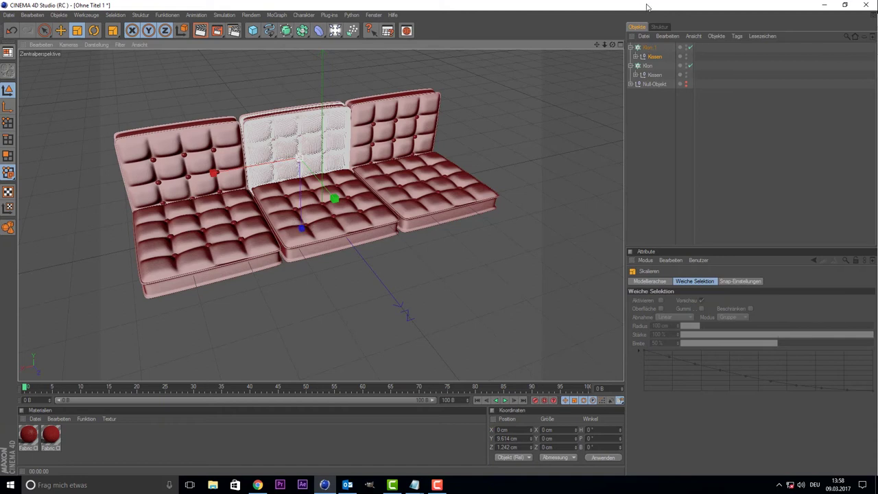
left_click(647, 47)
middle_click(183, 217)
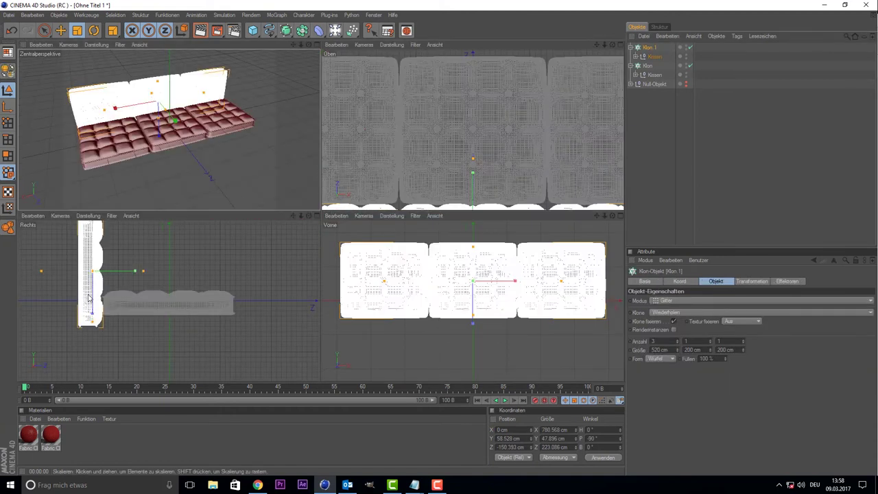
left_click_drag(97, 277, 94, 292)
key("ctrl+z")
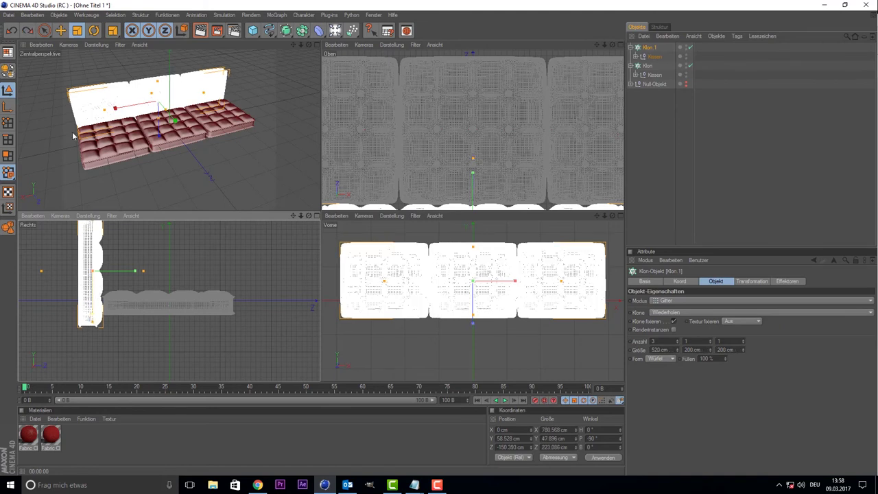
left_click(44, 30)
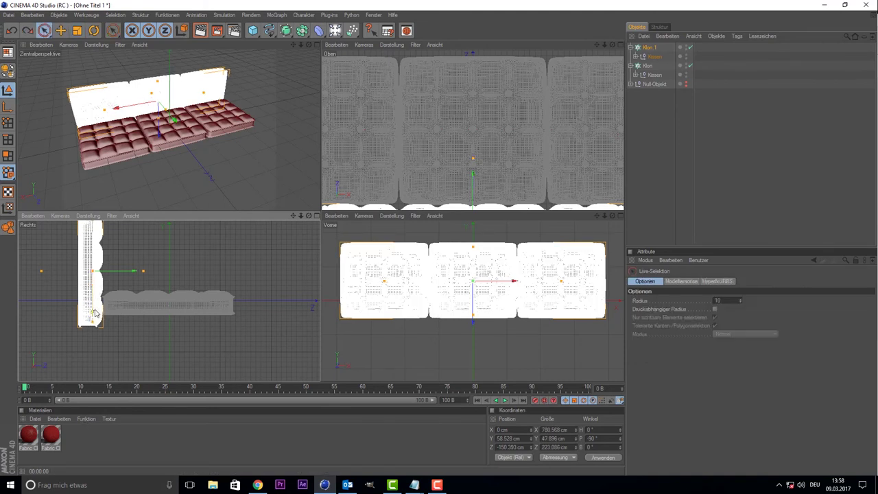
left_click_drag(91, 283, 91, 271)
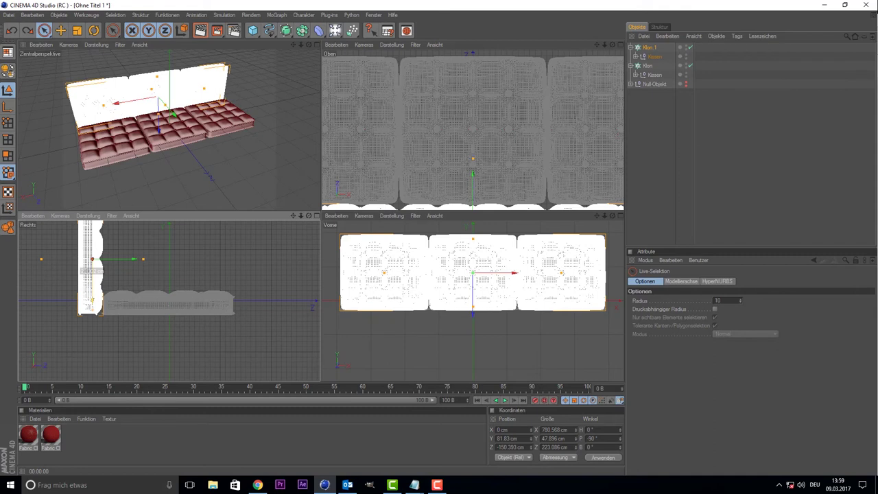
key("F1")
left_click(743, 159)
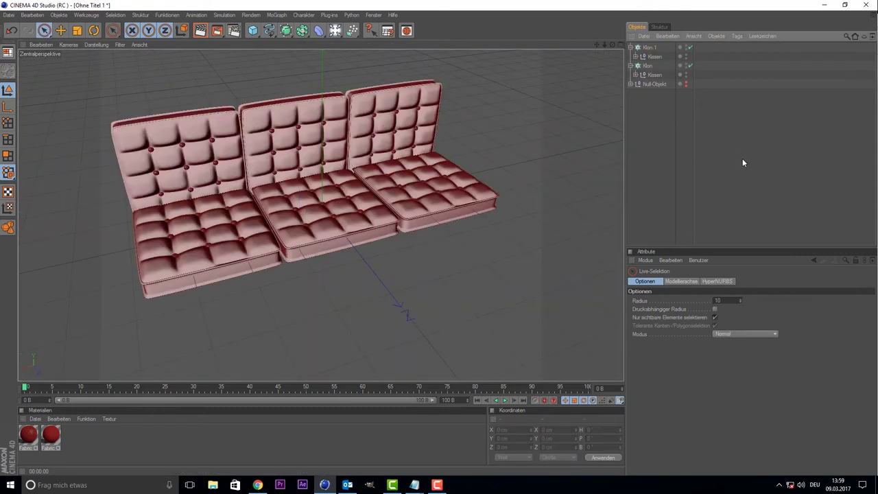
left_click_drag(398, 148, 384, 153, "alt")
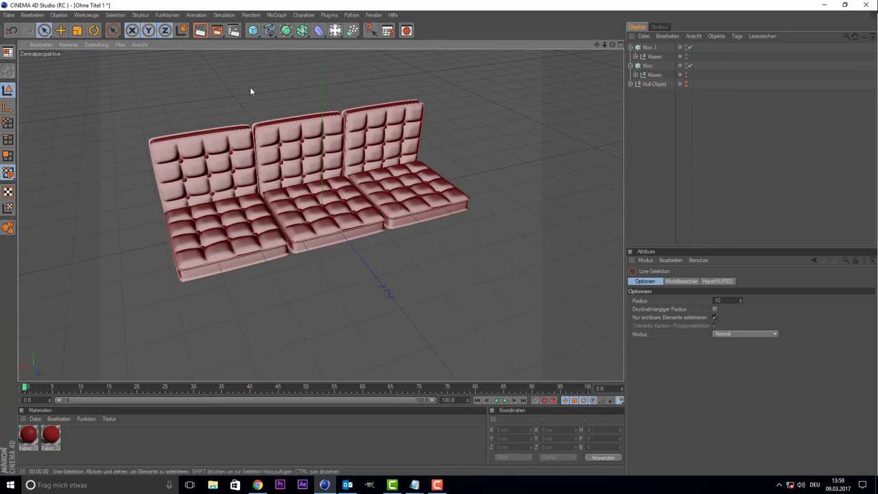
Add a cube sized 775.47×25.559×256.389 cm at Y -35.497 cm under the seats.
left_click(253, 30)
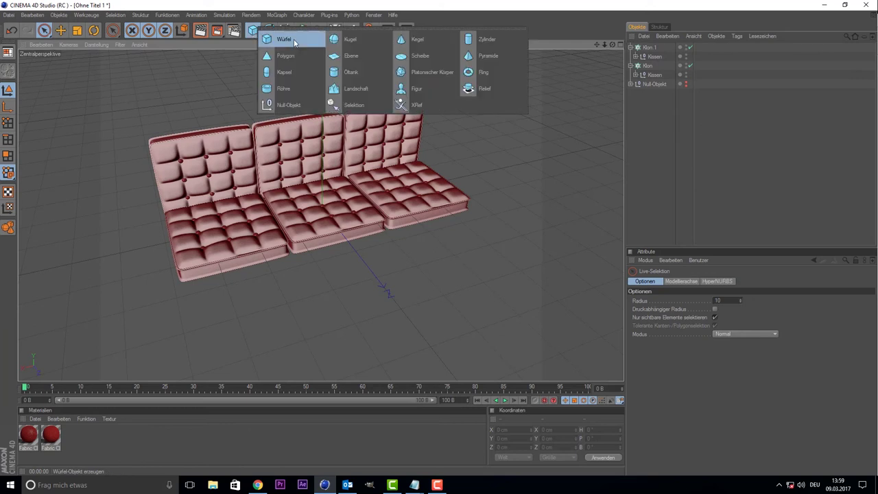
left_click(283, 39)
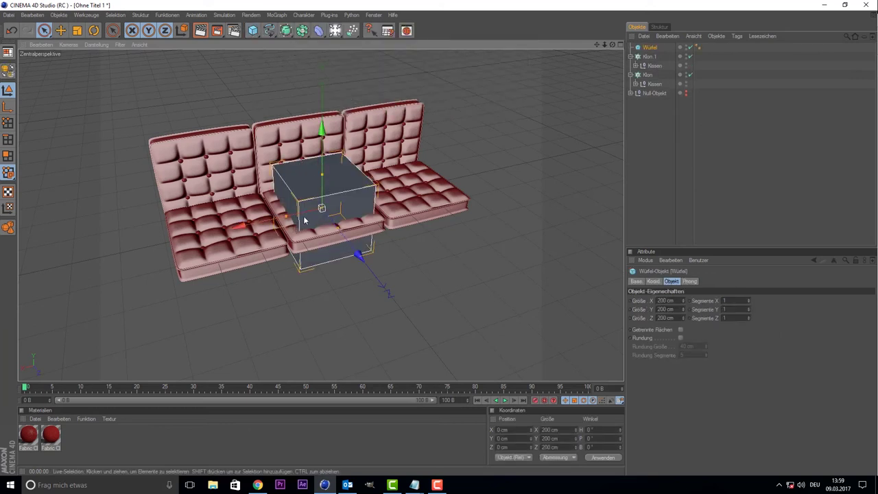
left_click_drag(682, 301, 682, 272)
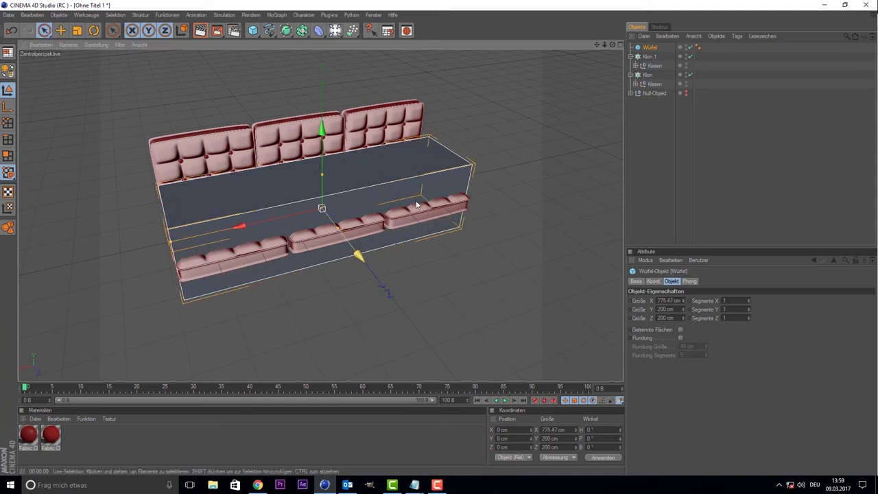
left_click_drag(338, 228, 341, 233)
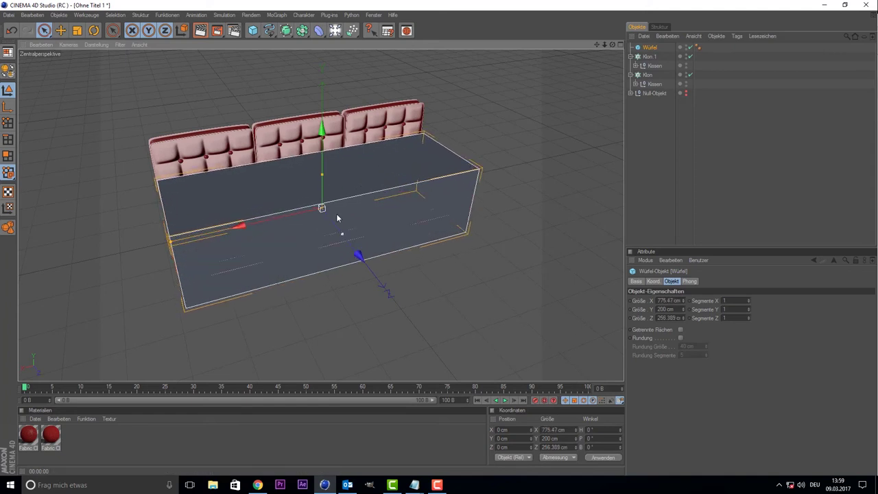
left_click_drag(324, 174, 322, 209)
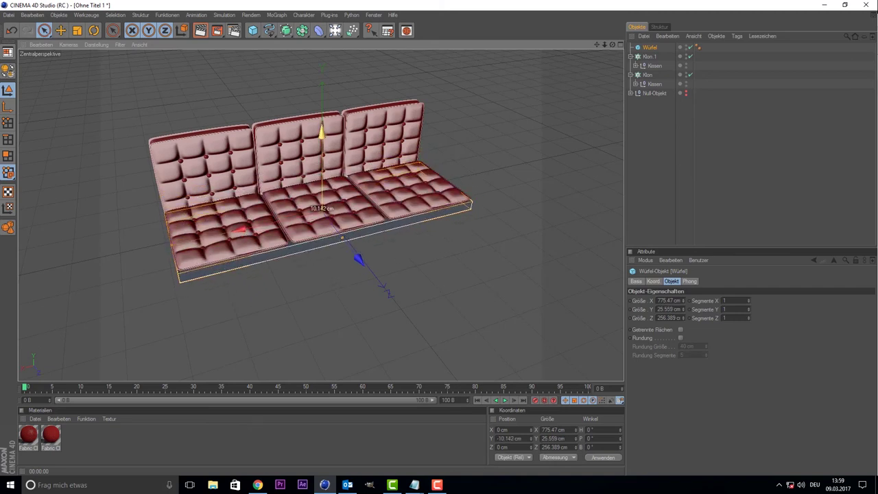
left_click_drag(322, 210, 322, 221)
middle_click(283, 155)
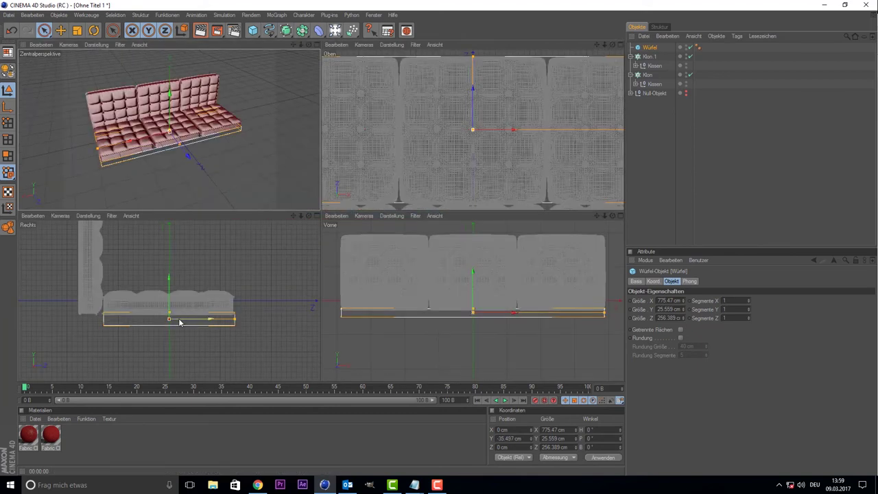
left_click_drag(182, 320, 184, 320)
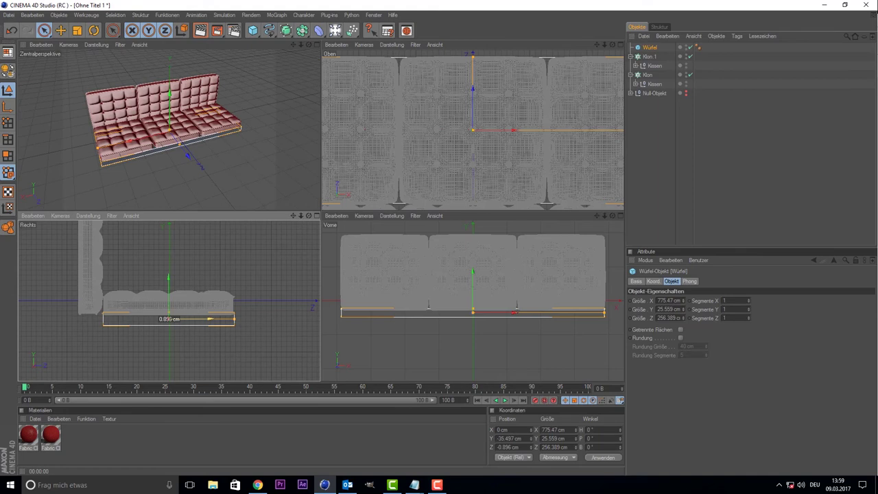
middle_click(203, 146)
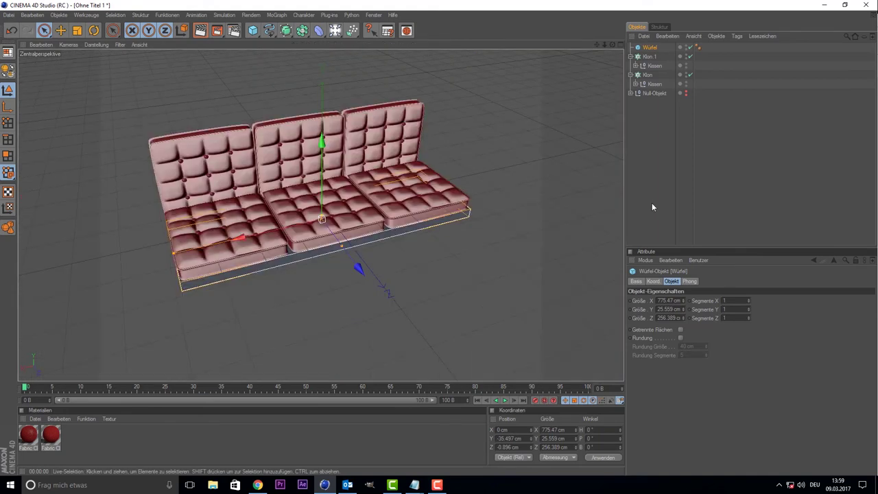
Apply the red fabric material to the Würfel base box.
left_click(34, 440)
left_click(55, 441)
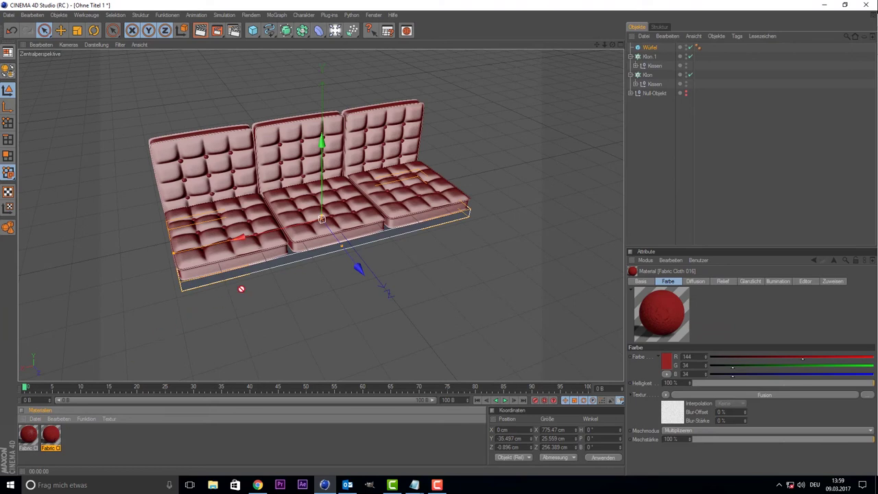
left_click_drag(240, 289, 242, 271)
left_click(790, 150)
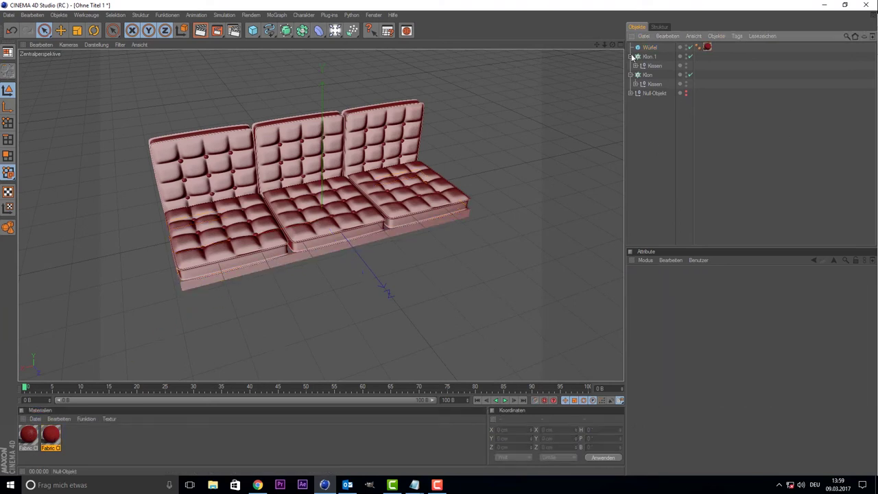
Narrow the Würfel base to 758.523 cm wide, flush with the seat row.
left_click_drag(612, 47, 455, 218)
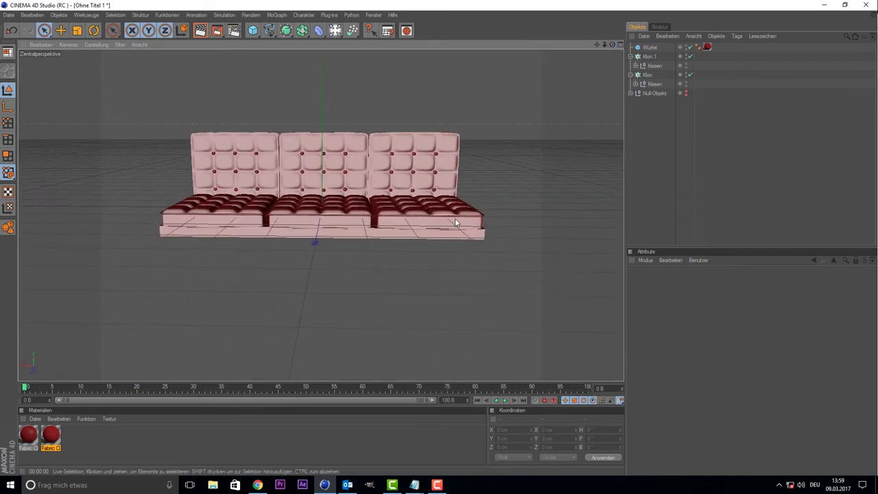
left_click(453, 235)
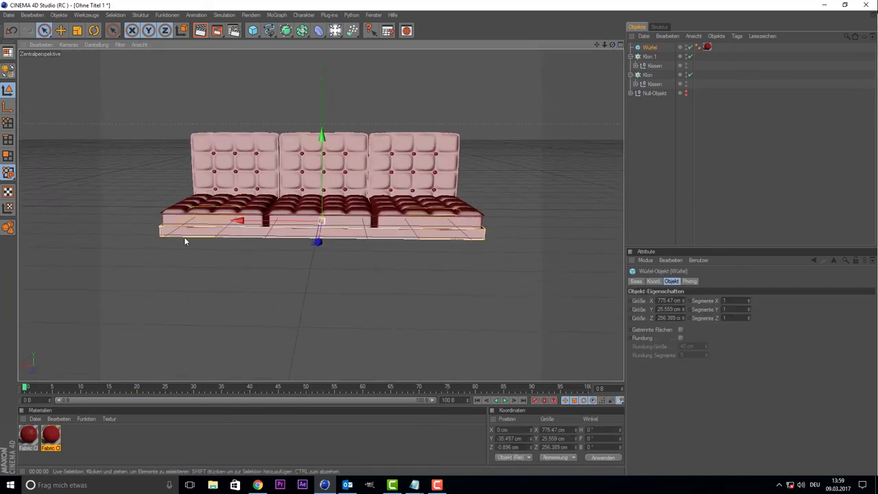
left_click_drag(485, 230, 481, 230)
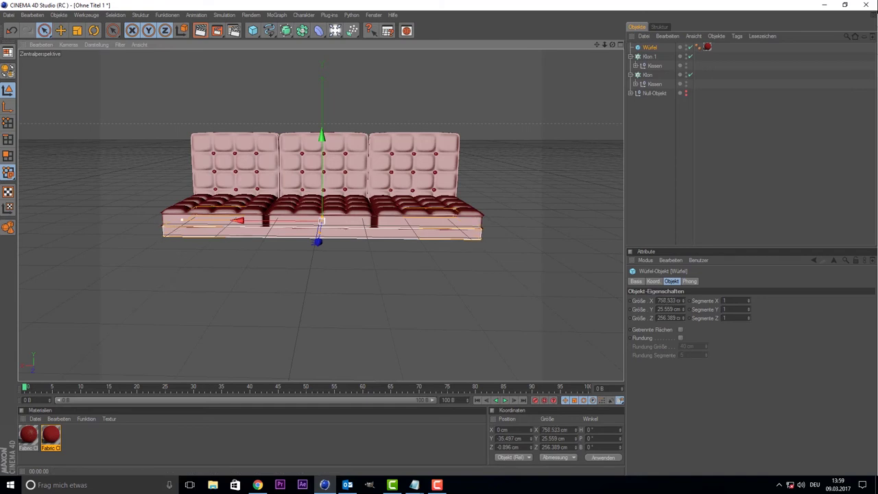
left_click(676, 152)
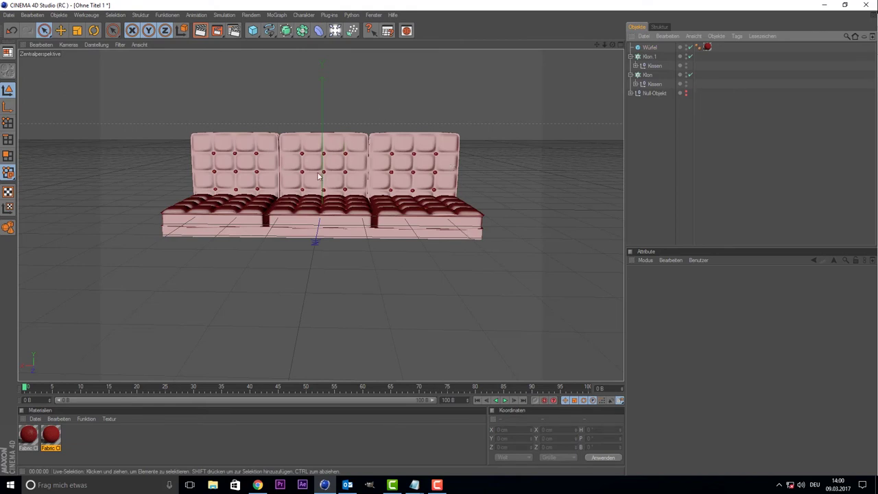
scroll(317, 176, "down", 2)
mouse_move(595, 46)
left_mouse_down()
mouse_move(596, 129)
mouse_move(251, 255)
left_mouse_up()
Add a second, narrow cube and place it beside the sofa's left end.
left_click_drag(253, 30, 284, 37)
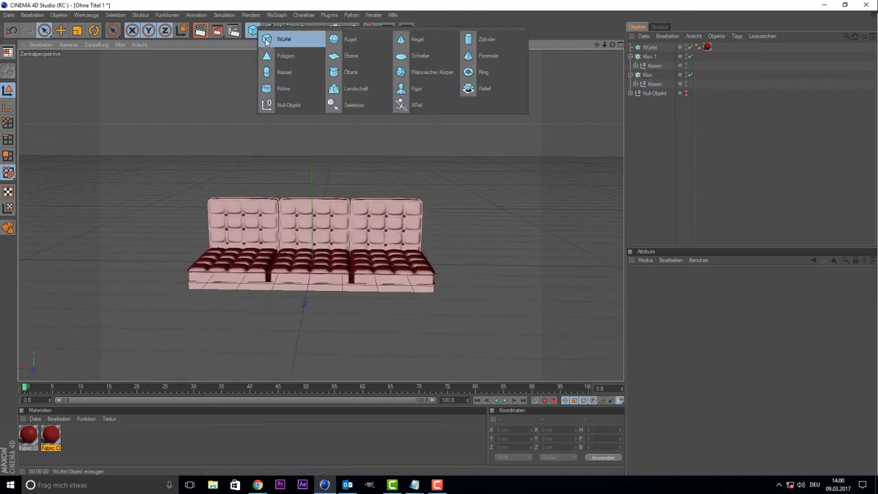
left_click_drag(300, 261, 285, 264)
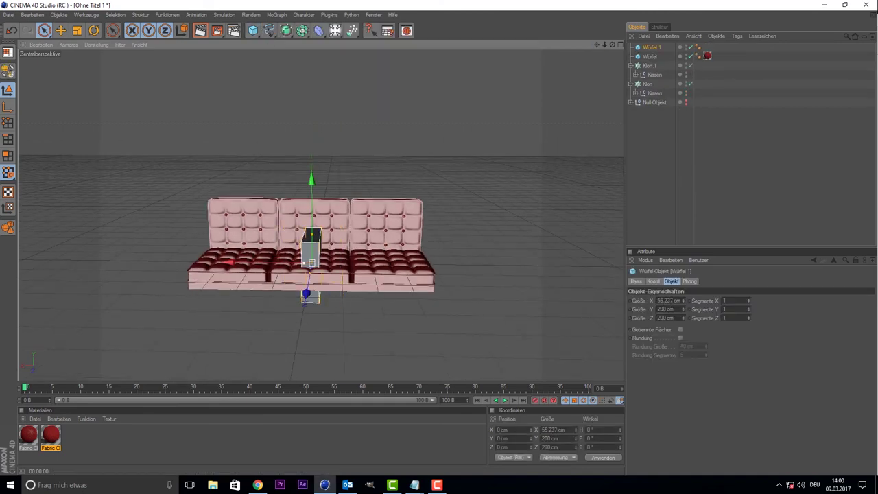
scroll(285, 264, "up", 2)
scroll(285, 265, "up", 2)
mouse_move(221, 292)
left_mouse_down()
mouse_move(435, 293)
mouse_move(416, 293)
left_mouse_up()
left_click_drag(542, 331, 536, 325)
left_click_drag(488, 293, 501, 302)
Raise the box and stretch it to about 229 cm tall, ending in the four-view layout.
middle_click(118, 130)
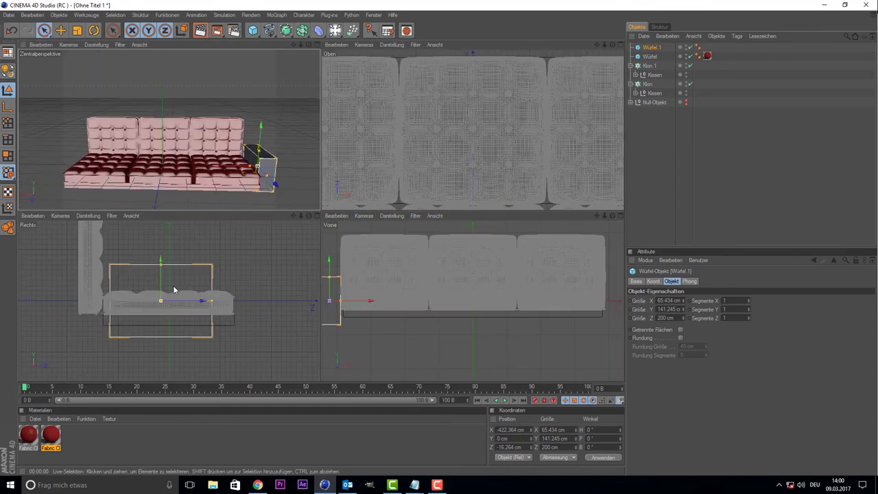
middle_click(399, 261)
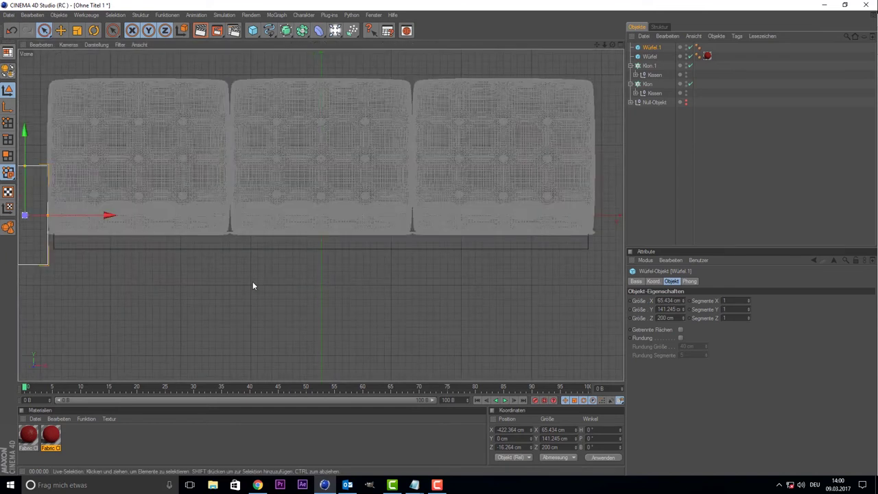
left_click_drag(114, 186, 114, 163)
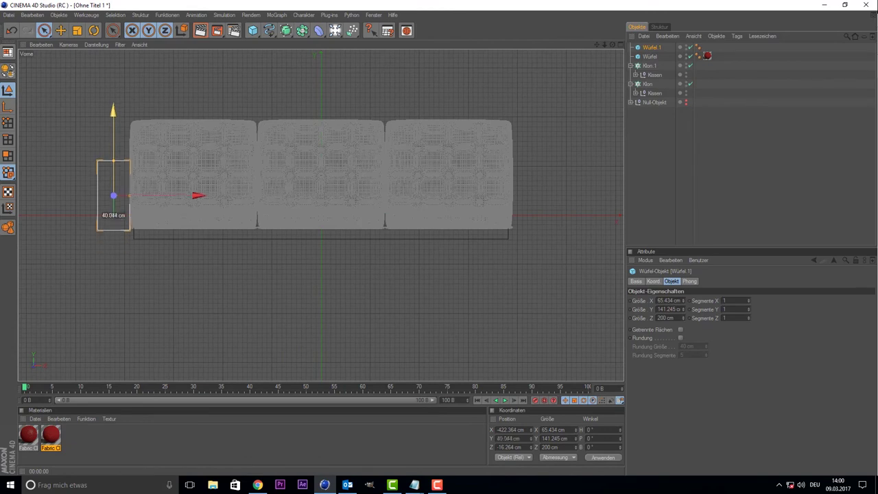
left_click_drag(684, 309, 684, 295)
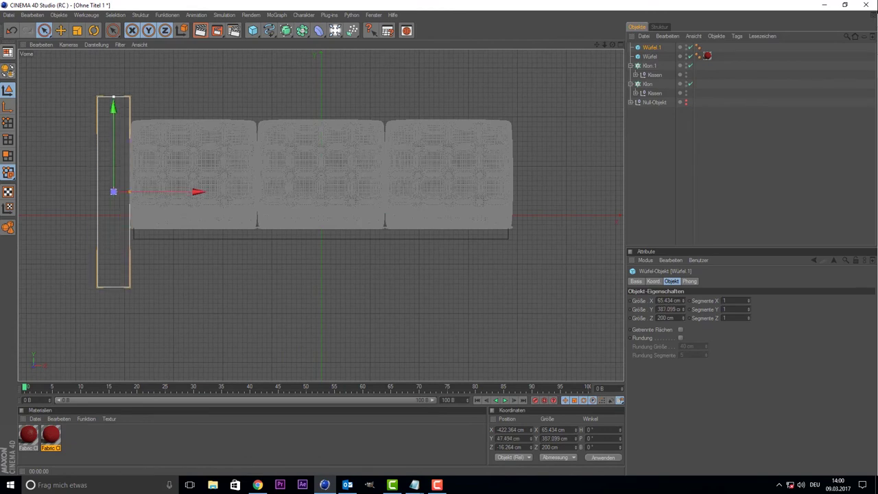
left_click_drag(116, 129, 113, 120)
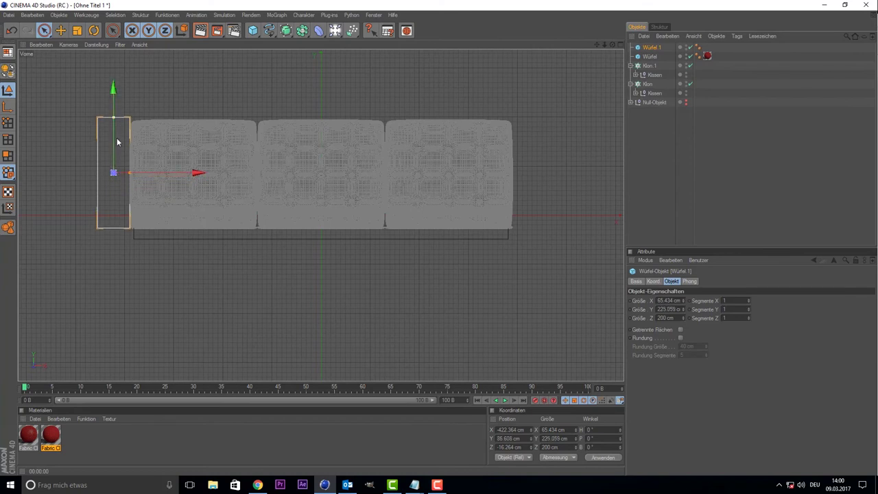
middle_click(116, 142)
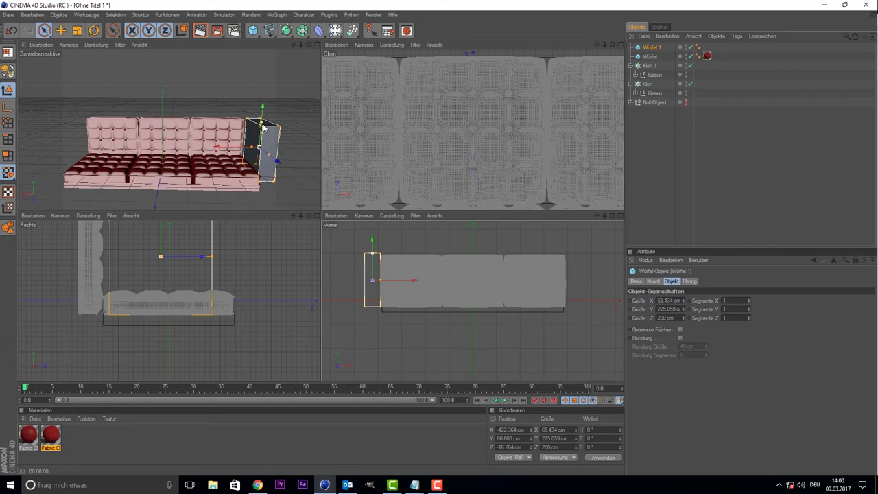
Resize the armrest box to 137.5 cm tall and 269.9 cm deep, lowered to Y 22.08 cm.
left_click_drag(263, 127, 262, 135)
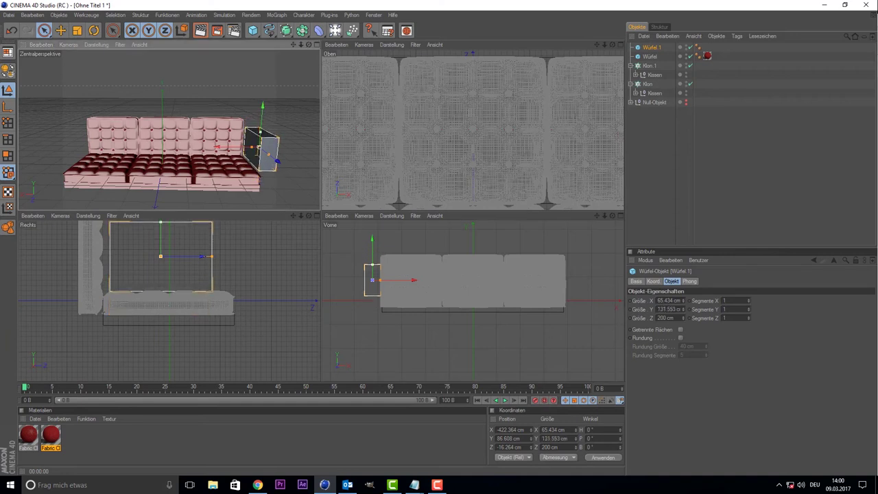
left_click_drag(161, 237, 162, 259)
mouse_move(210, 279)
left_mouse_down()
mouse_move(218, 277)
mouse_move(201, 277)
left_mouse_up()
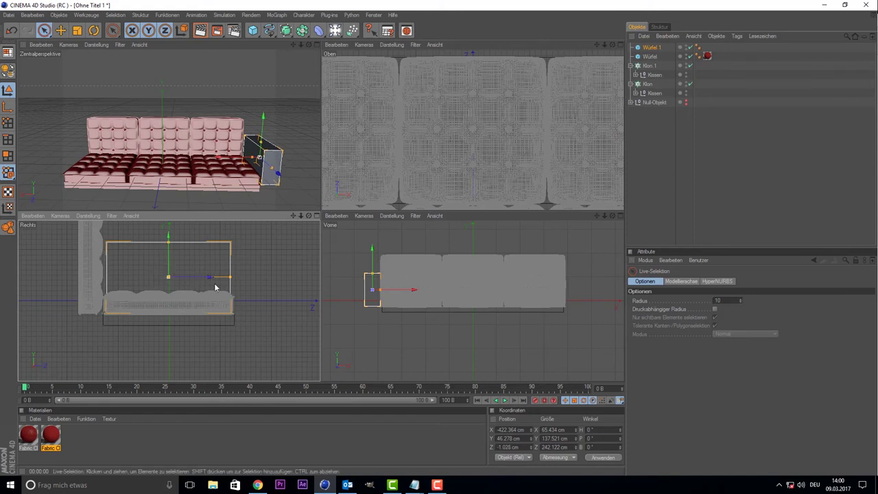
left_click_drag(233, 277, 228, 278)
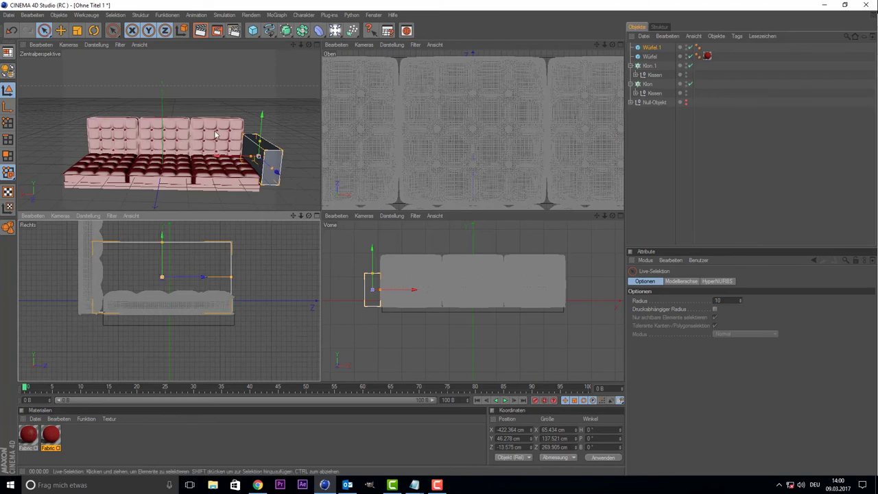
left_click_drag(162, 236, 162, 249)
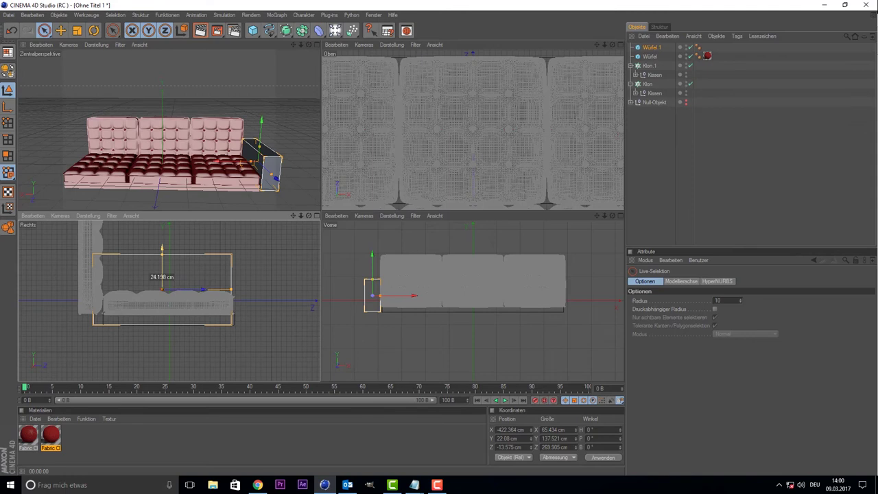
Frame the armrest box up close in the perspective view and make it editable with C.
middle_click(209, 120)
scroll(491, 217, "up", 2)
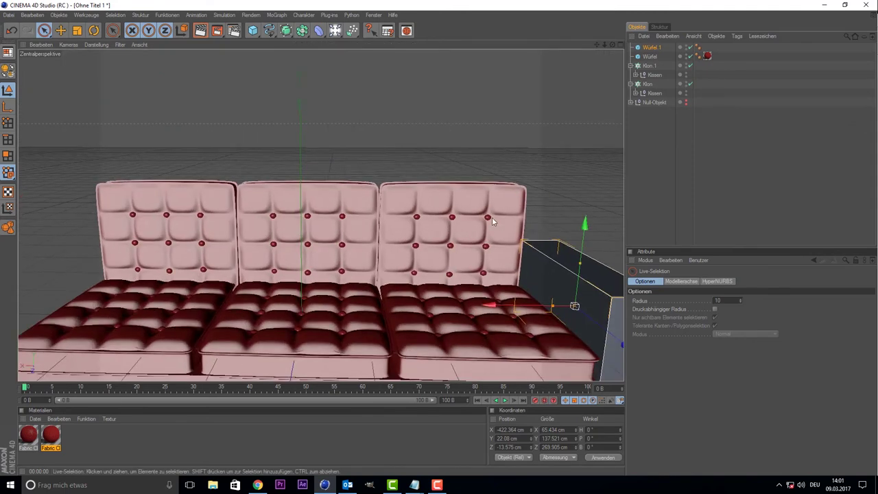
scroll(491, 217, "up", 3)
left_click_drag(594, 48, 429, 165)
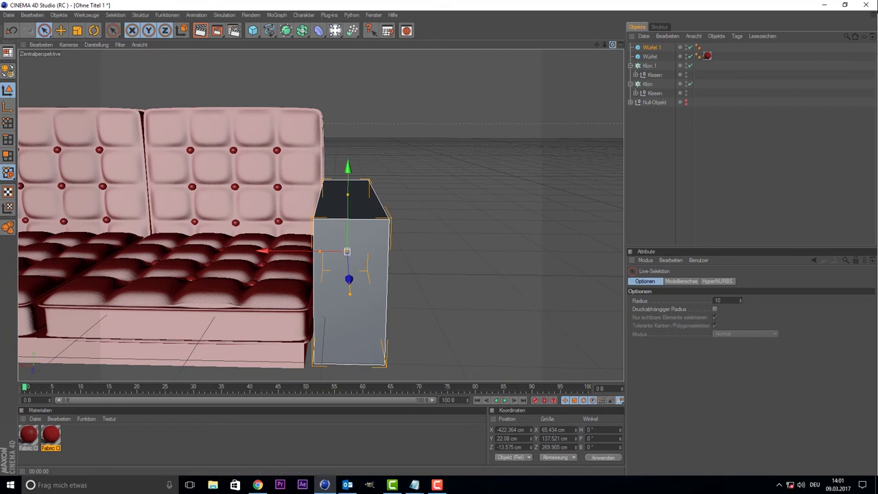
left_click_drag(429, 165, 440, 173)
scroll(328, 251, "up", 3)
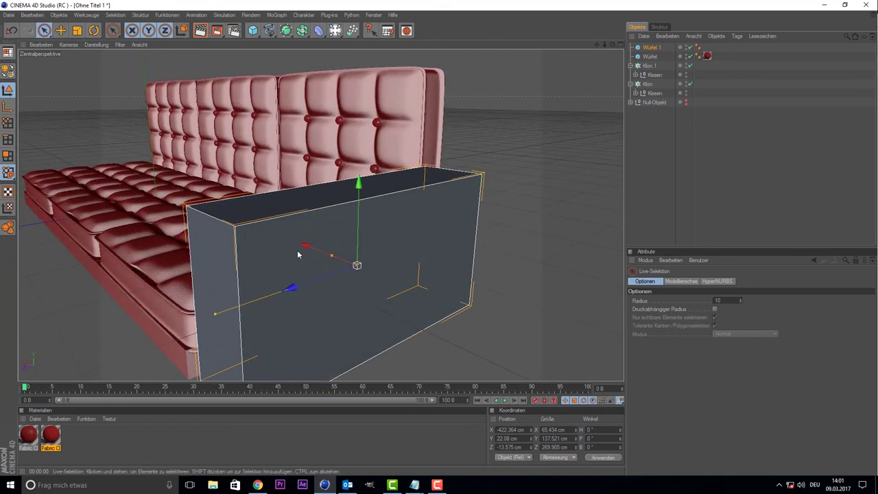
key("c")
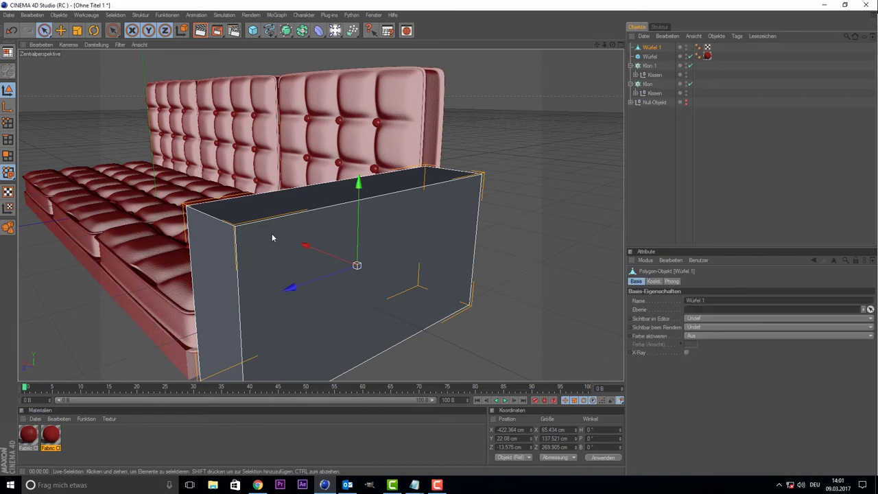
Switch to Polygon mode to edit the armrest box's faces.
right_click(135, 173)
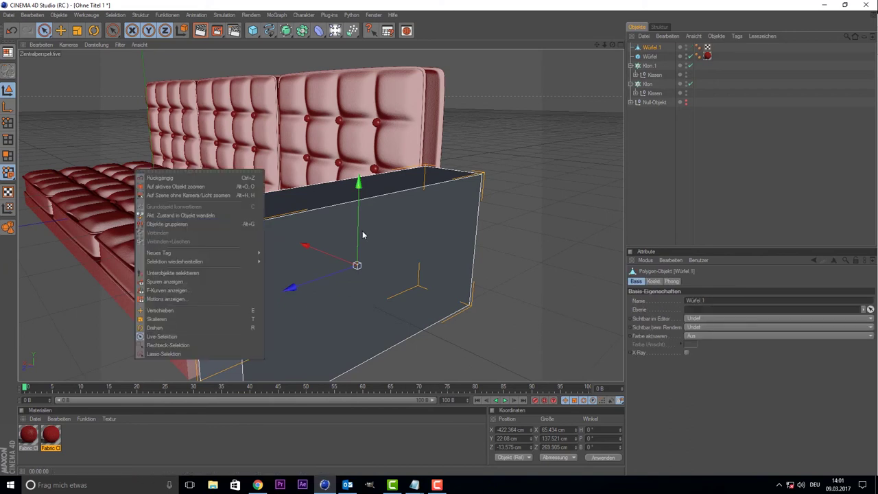
right_click(312, 290)
right_click(312, 290)
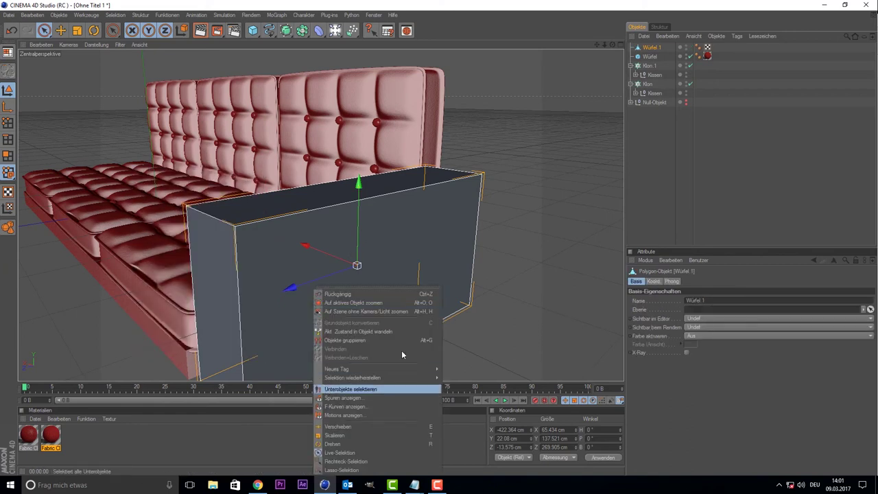
left_click(653, 48)
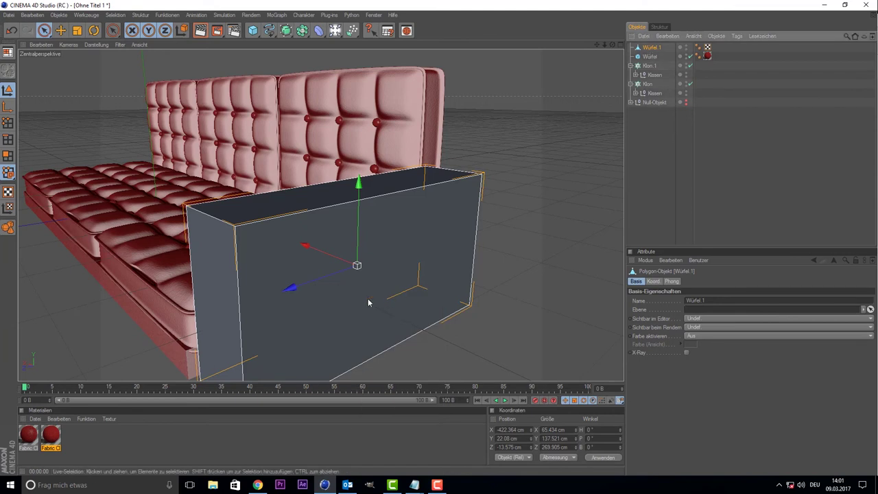
right_click(343, 270)
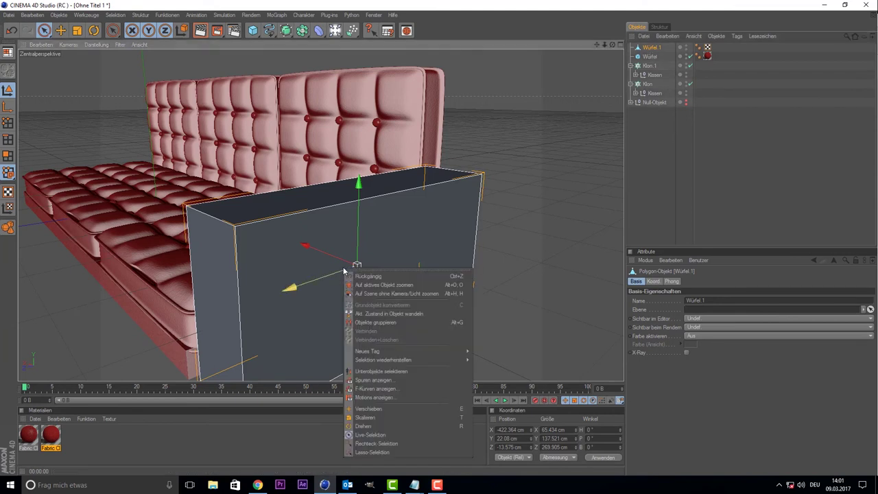
left_click(8, 158)
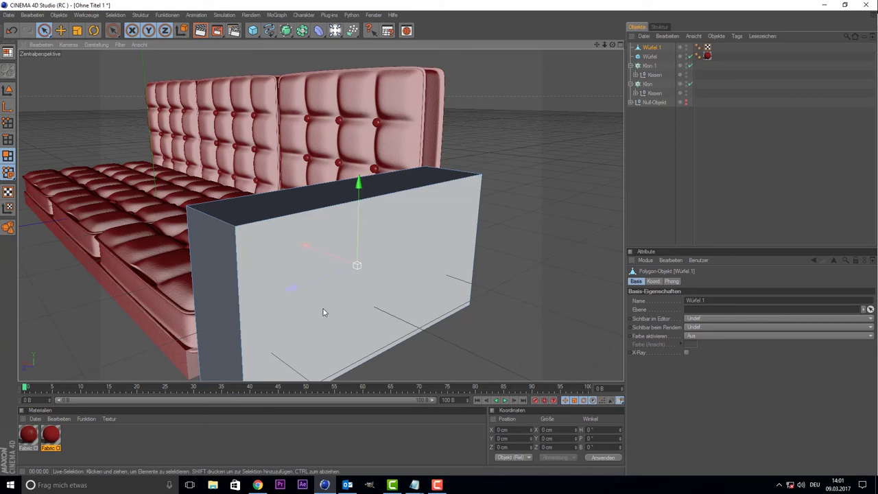
Use the Messer knife to cut edge loops near the box's edge, left end and right end.
right_click(323, 312)
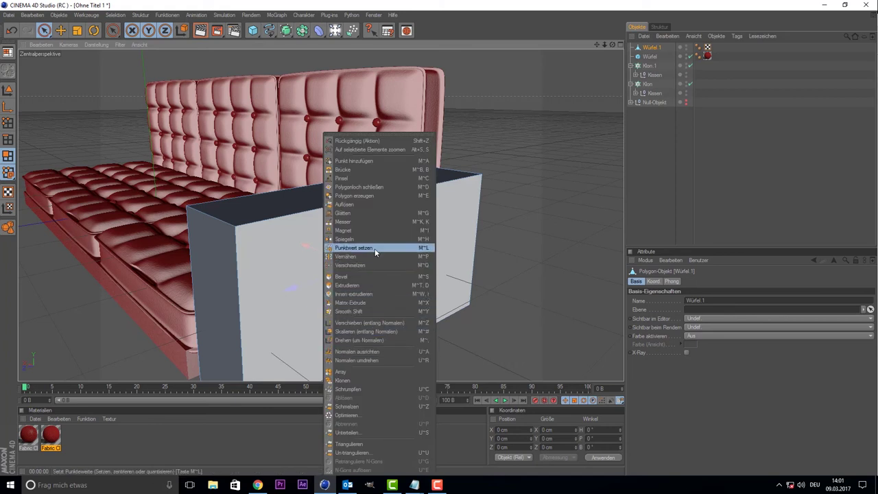
left_click(370, 222)
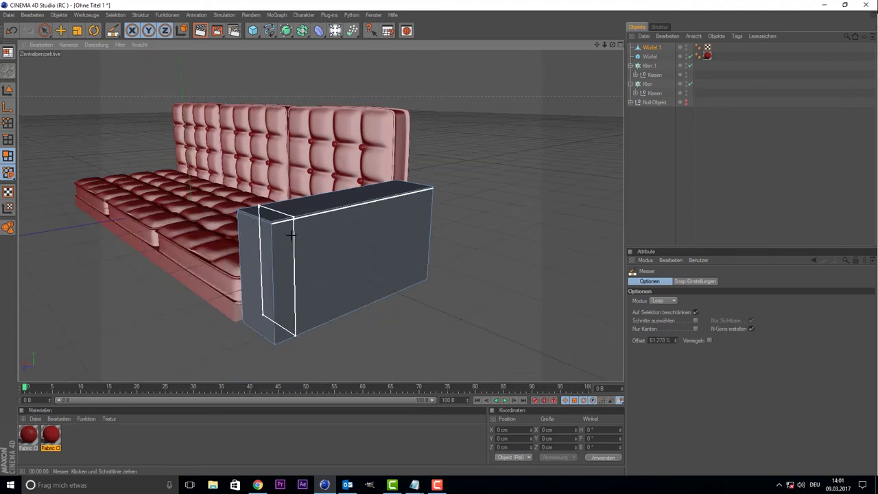
scroll(278, 240, "up", 3)
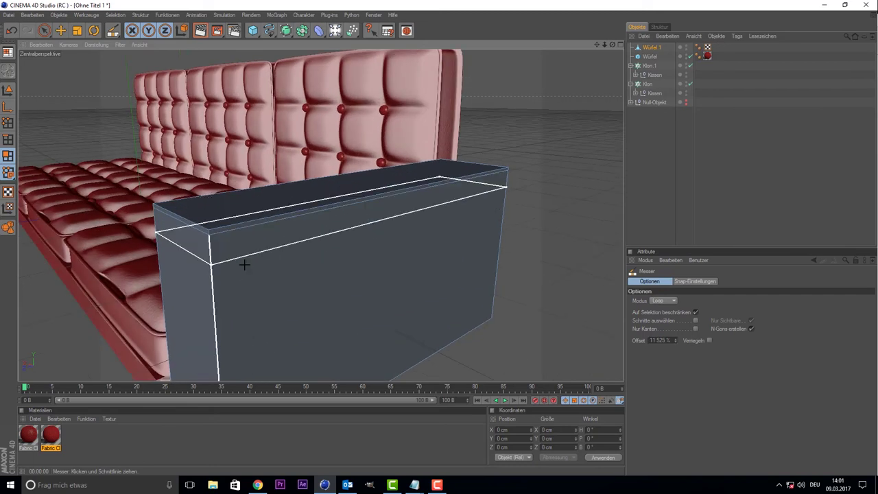
scroll(233, 258, "up", 2)
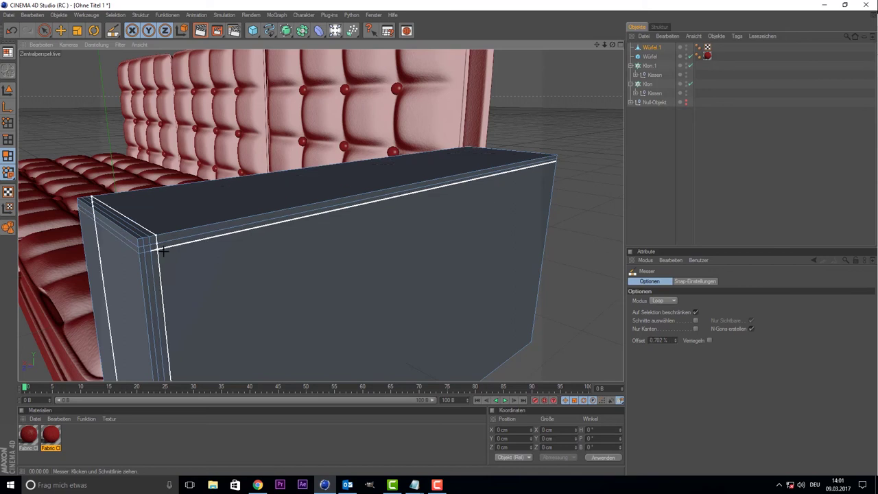
scroll(156, 248, "down", 5)
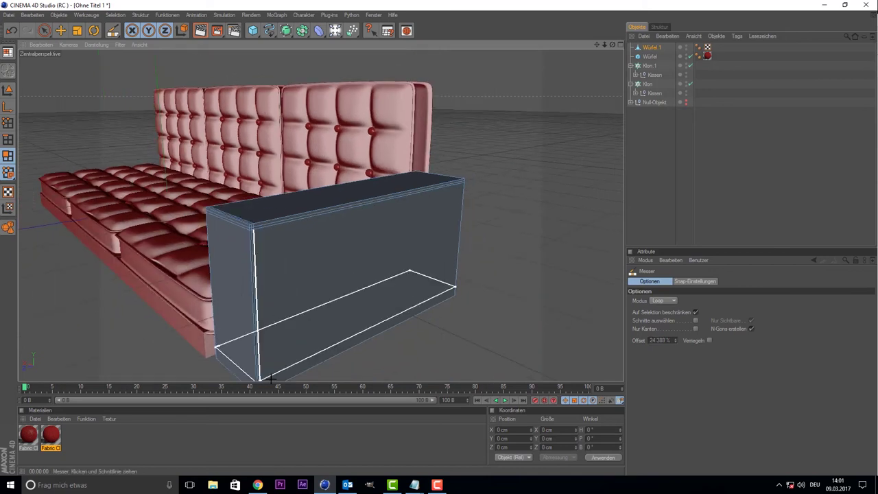
left_click(452, 255)
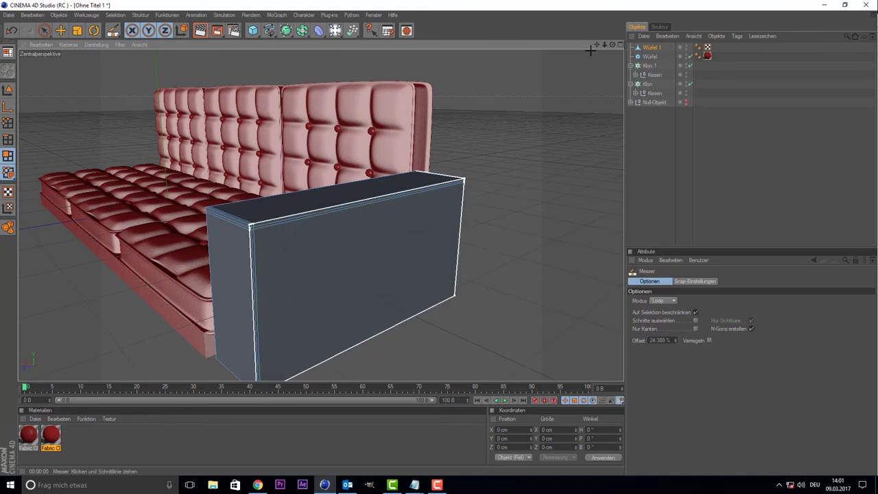
left_click_drag(596, 44, 597, 52)
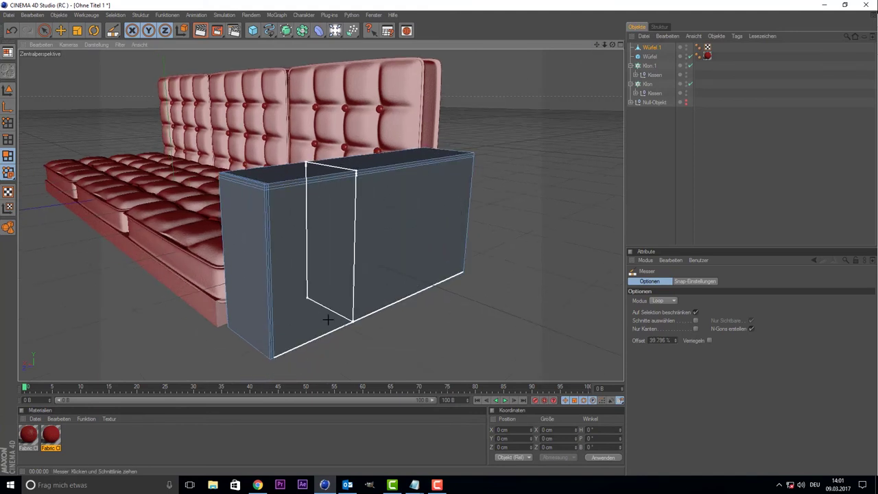
left_click(269, 356)
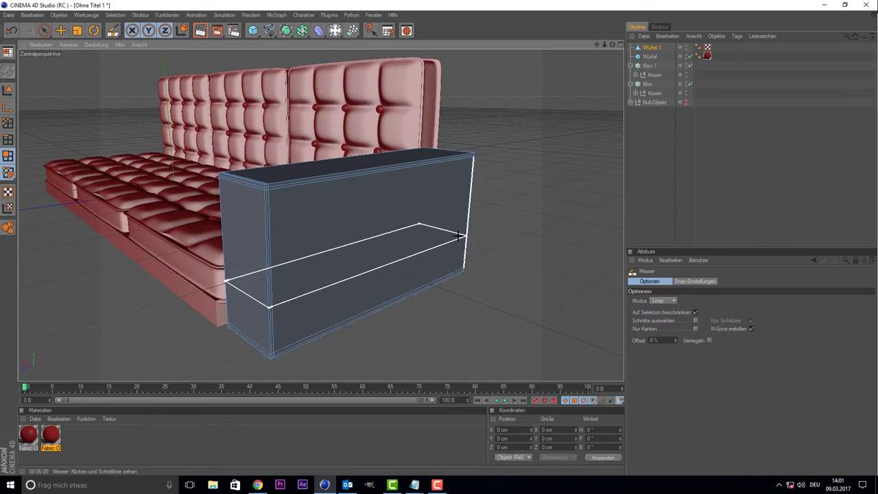
left_click(471, 153)
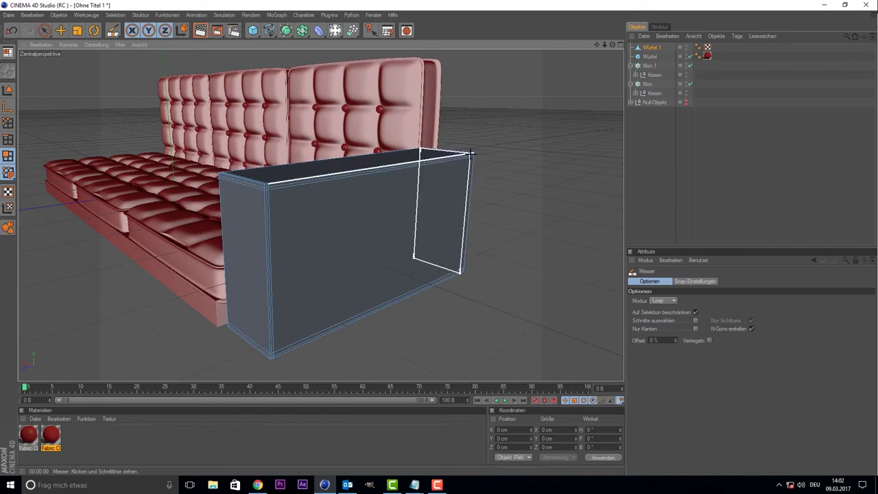
left_click(471, 154)
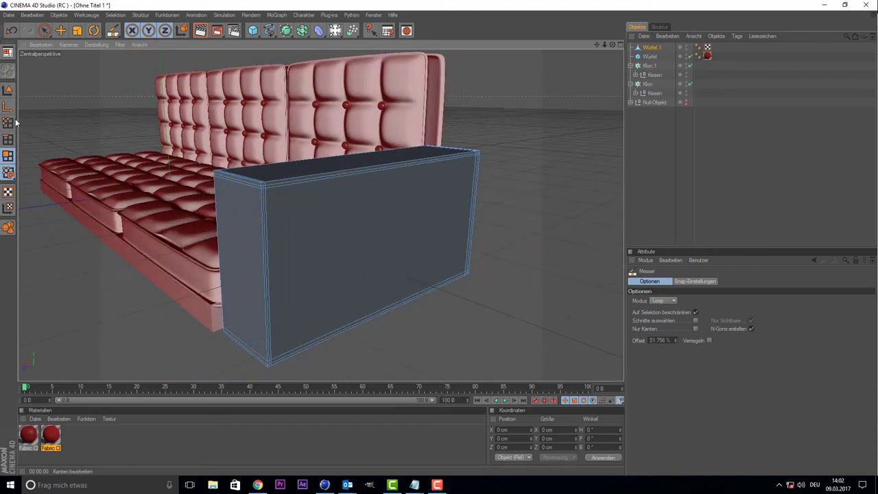
Loop-select the ring of side and top faces around the armrest box.
left_click(114, 34)
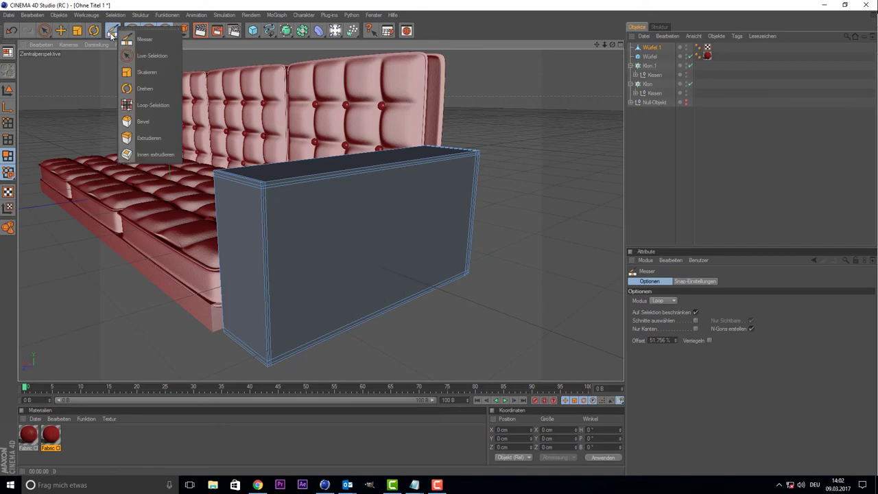
left_click(140, 57)
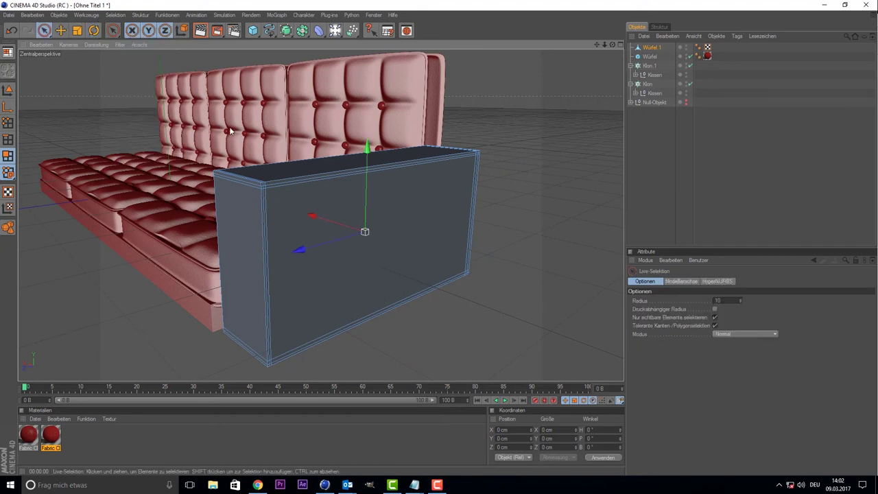
left_click(116, 34)
left_click(147, 105)
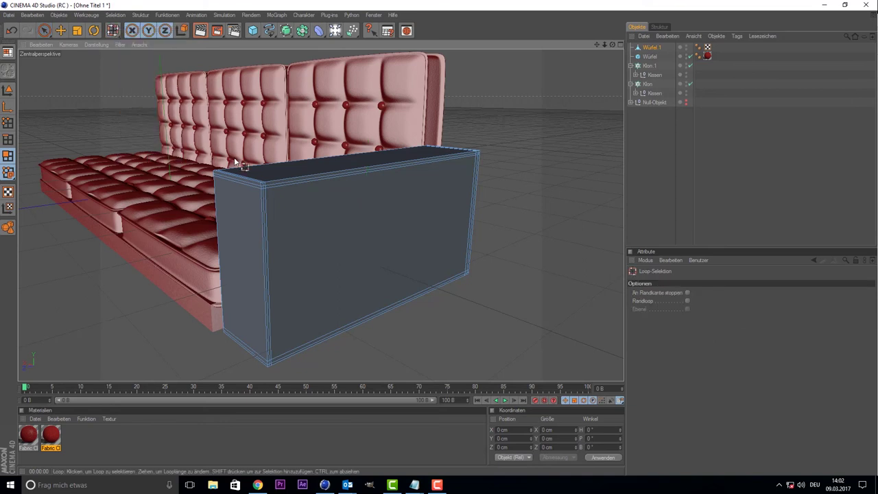
left_click(261, 174)
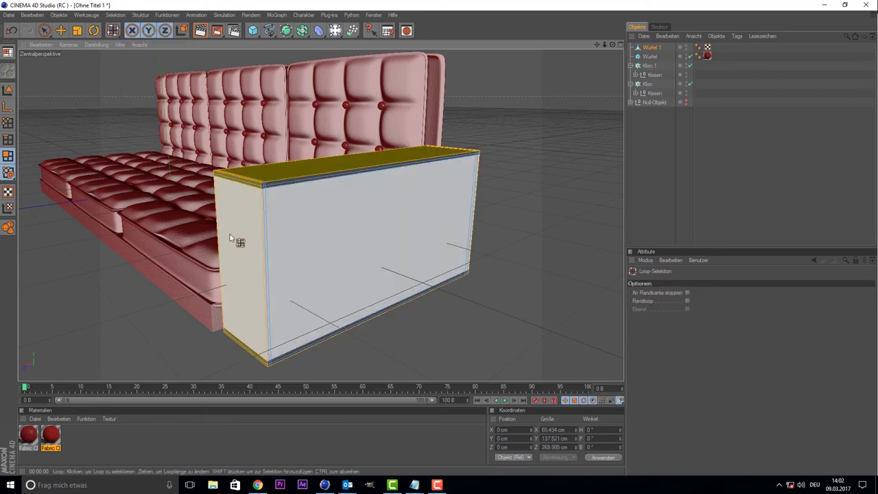
scroll(240, 176, "up", 1)
left_click(237, 172)
key("space")
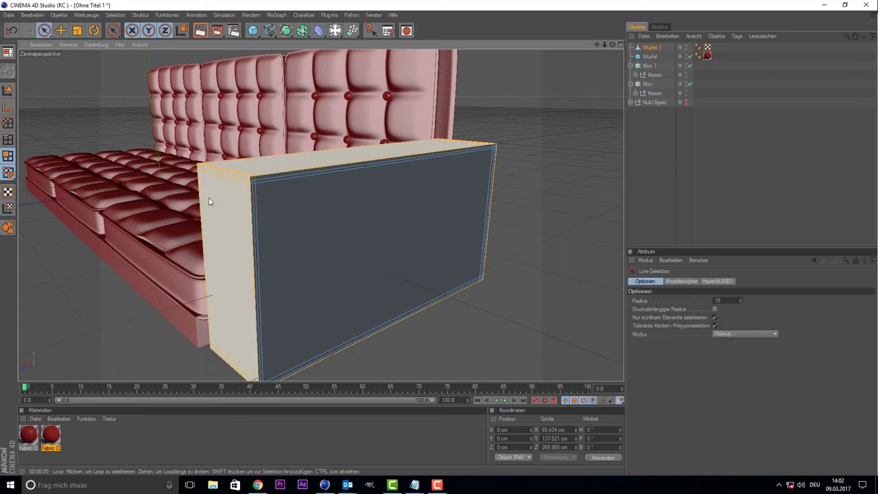
Scale the selected face loop uniformly, then choose the loop-cutting Messer knife.
key("t")
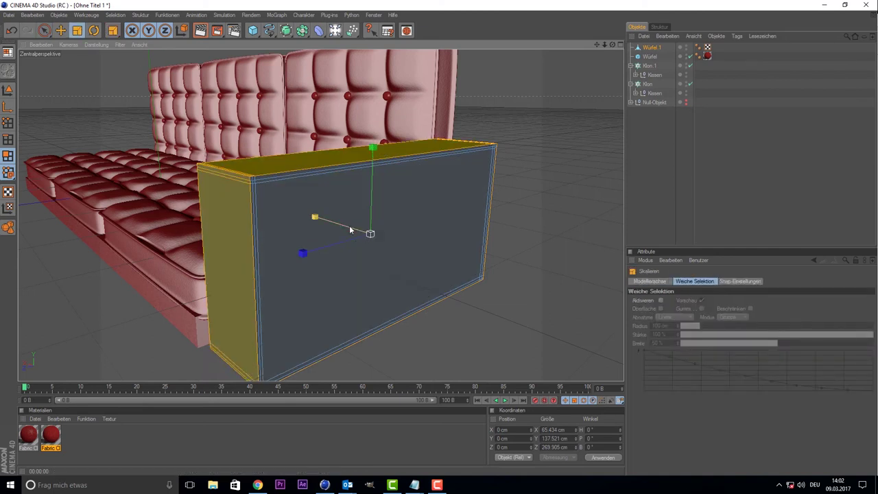
left_click_drag(612, 44, 416, 254)
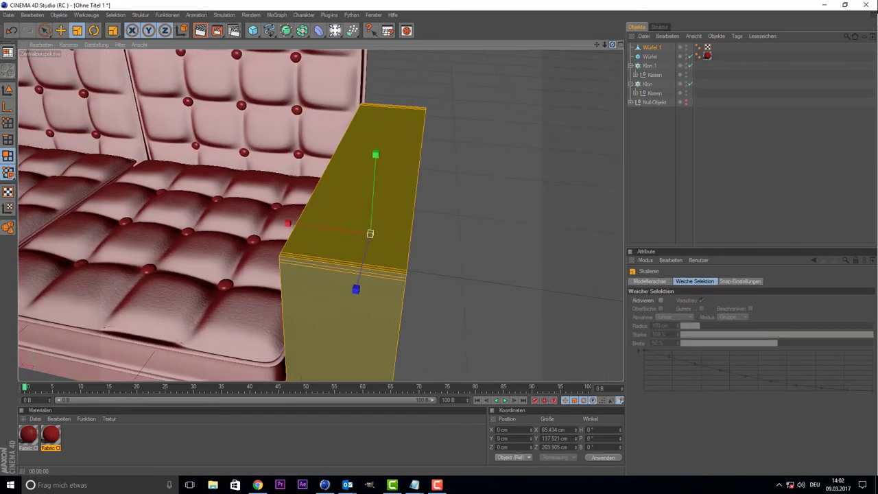
left_click_drag(365, 234, 372, 236)
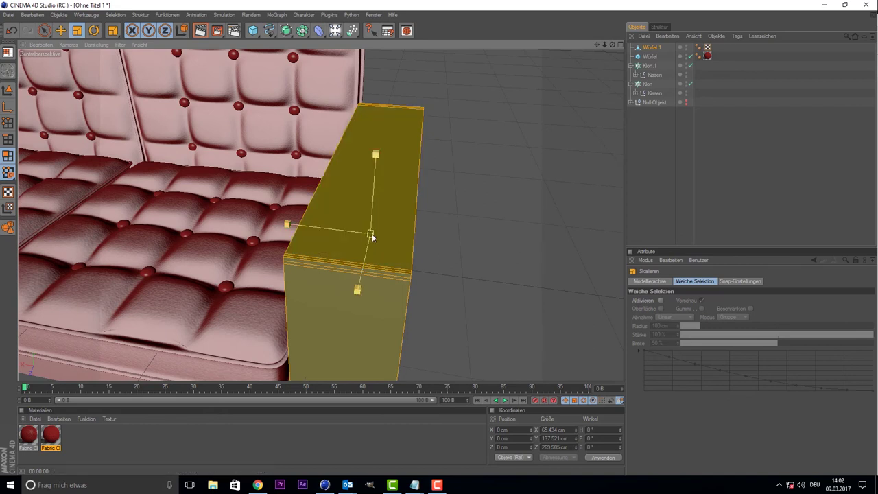
left_click_drag(425, 238, 429, 237, "alt")
right_click(508, 174)
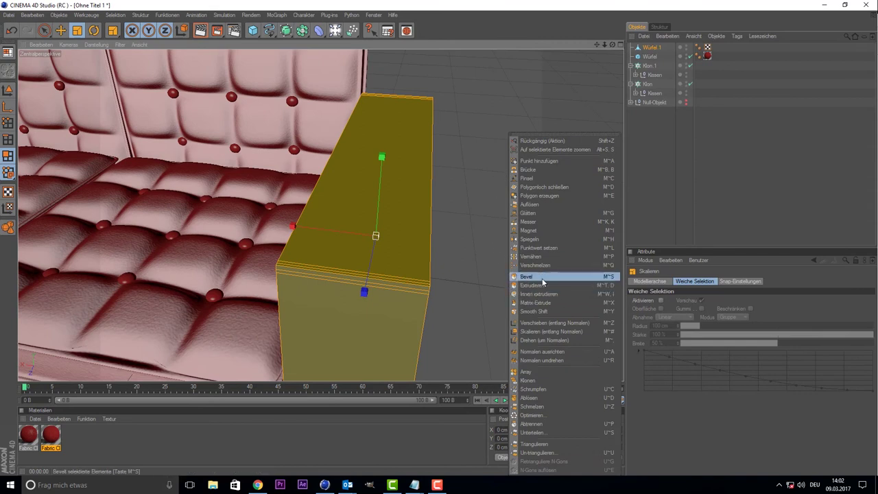
left_click(542, 222)
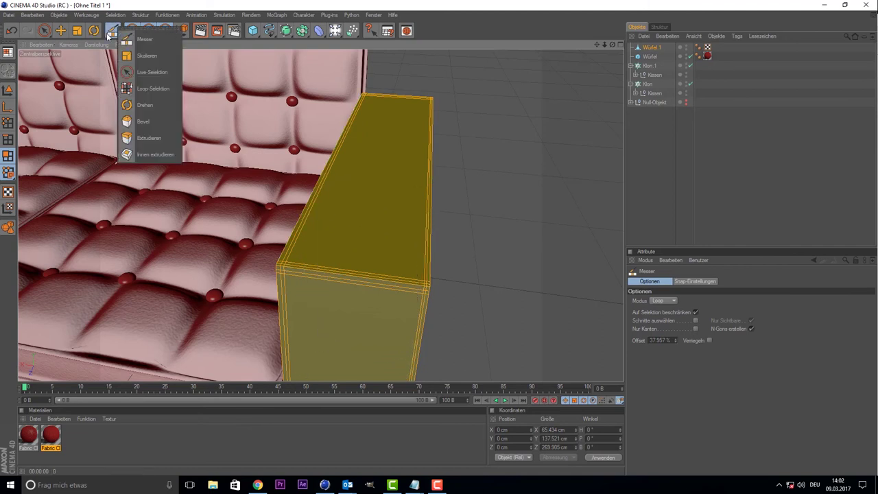
Loop-select the top and front faces and scale them down to 58.636×135.39×265.722 cm.
left_click_drag(110, 32, 147, 72)
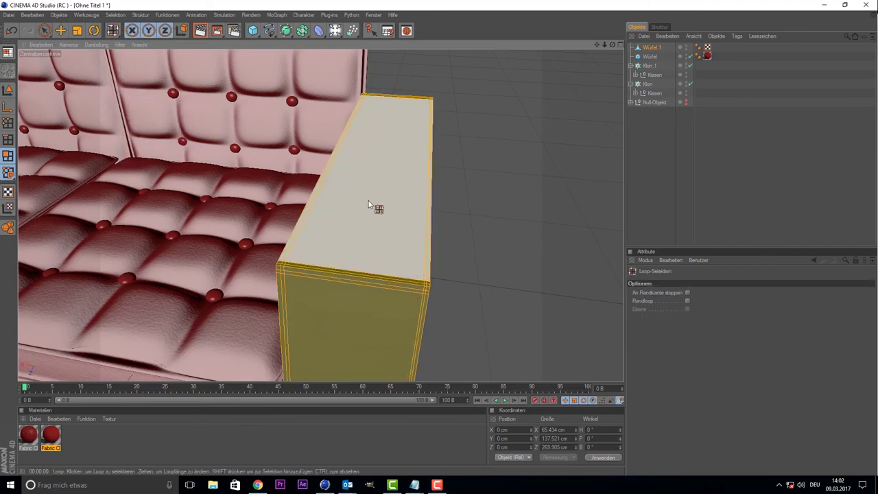
left_click(393, 259)
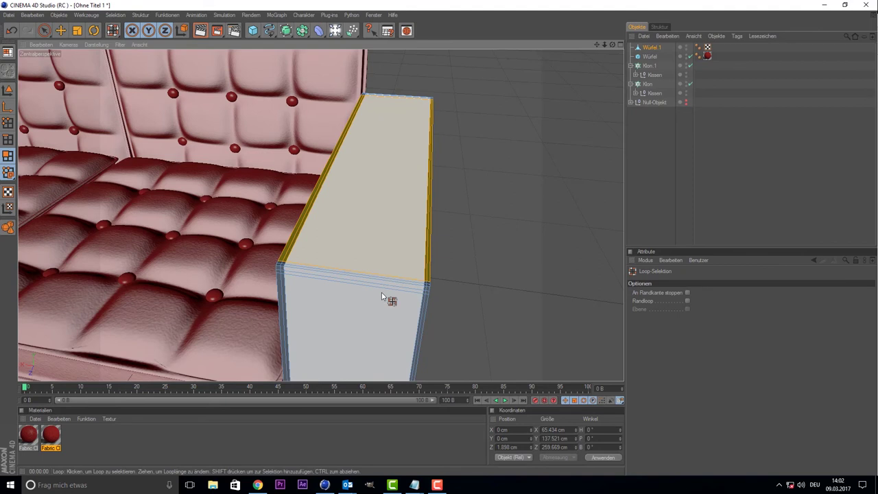
left_click(385, 207)
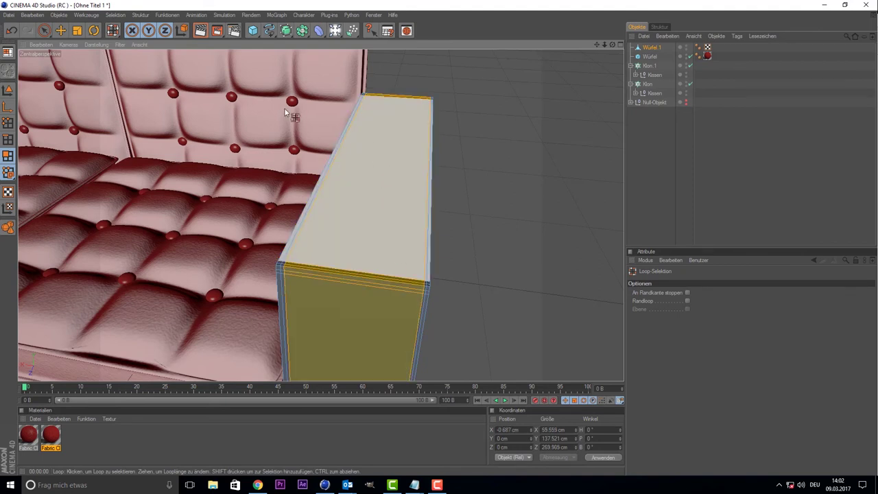
left_click(79, 31)
mouse_move(528, 192)
left_mouse_down()
mouse_move(504, 196)
mouse_move(525, 195)
left_mouse_up()
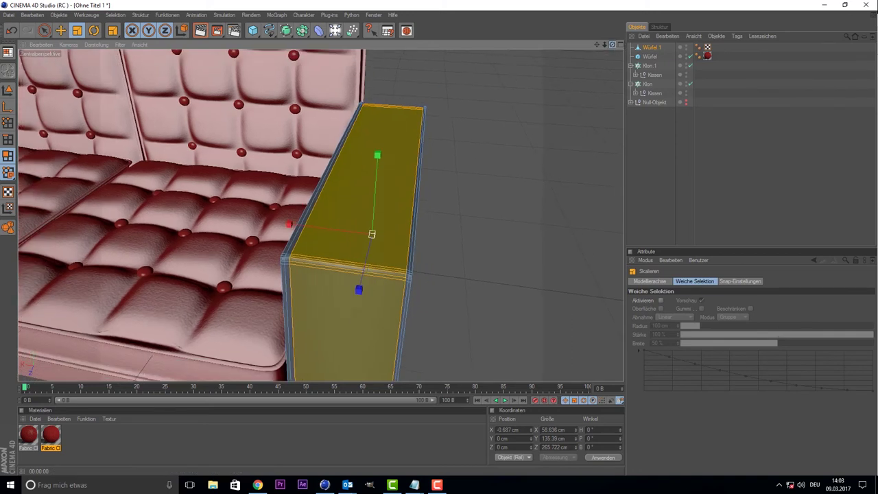
left_click_drag(612, 45, 399, 174)
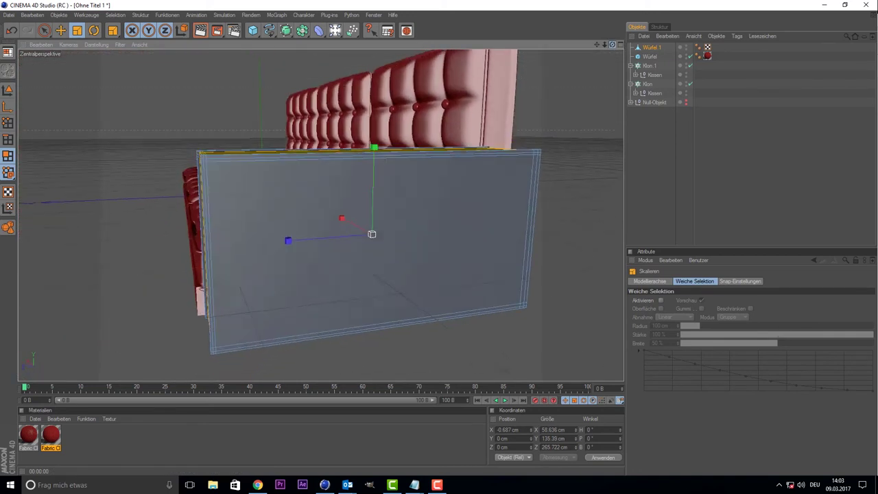
Inset the armrest's large front face by 0.9 cm with Innen extrudieren, then pick Extrudieren.
left_click(44, 30)
left_click(288, 229)
right_click(164, 225)
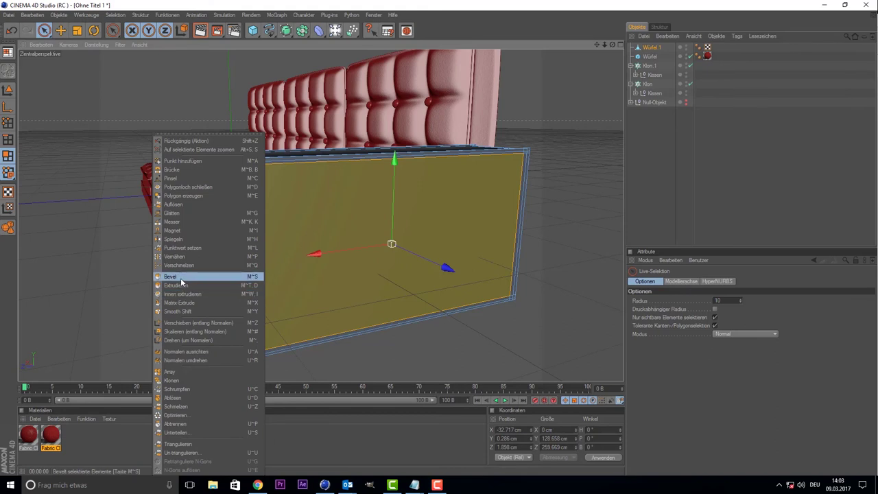
left_click(194, 296)
left_click_drag(134, 294, 140, 293)
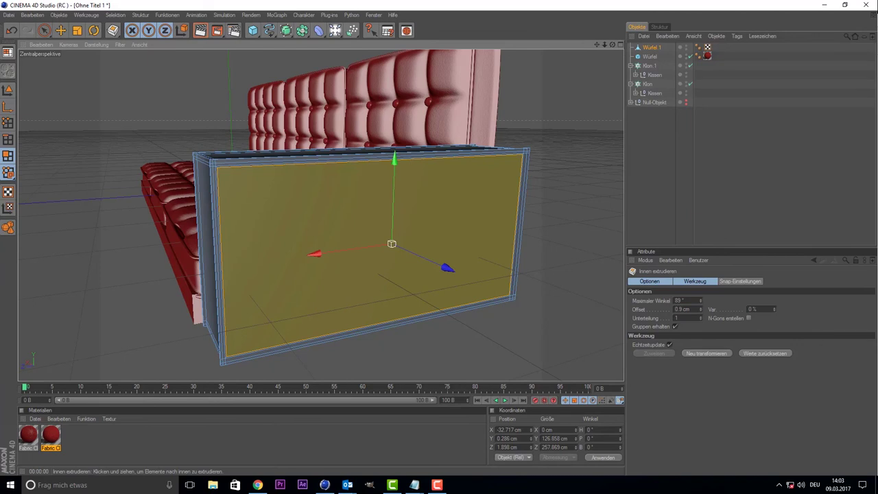
right_click(139, 282)
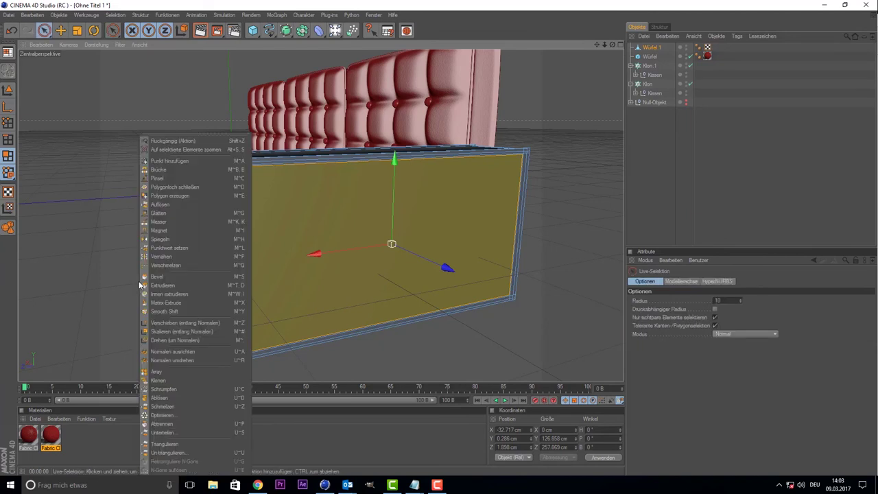
left_click(139, 287)
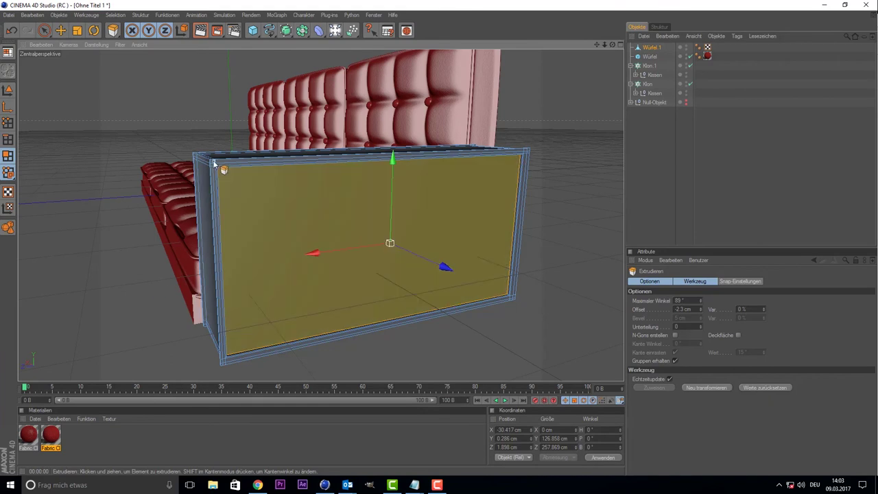
Clear the face selection and choose the Messer knife for loop cuts.
scroll(113, 162, "up", 1)
right_click(124, 125)
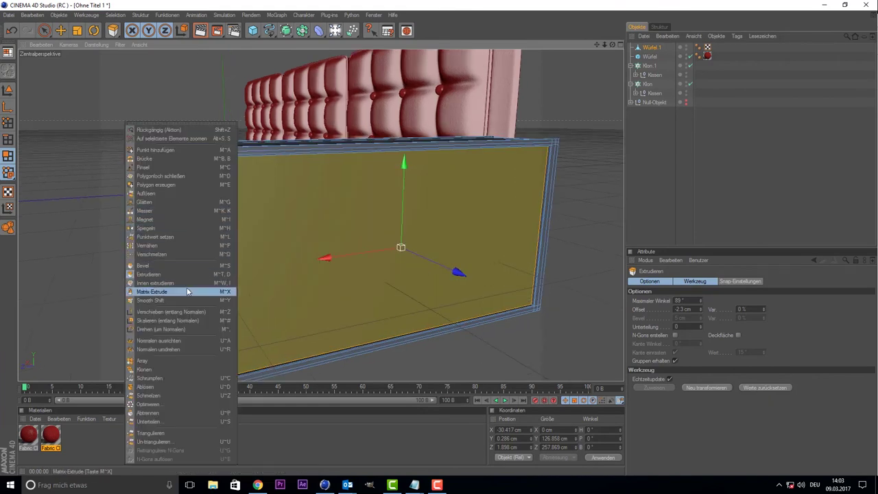
left_click(175, 209)
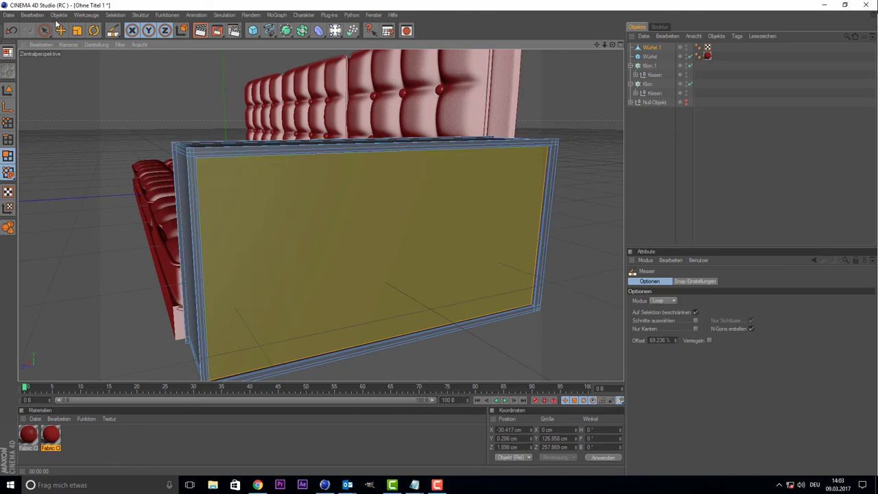
key("space")
right_click(231, 135)
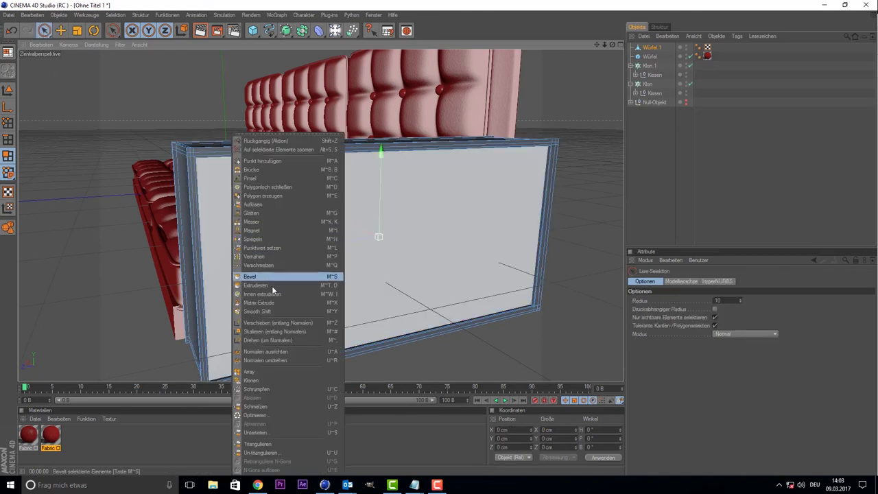
left_click(262, 221)
Cut four vertical and two horizontal edge loops across the armrest box.
left_click(224, 173)
left_click(304, 167)
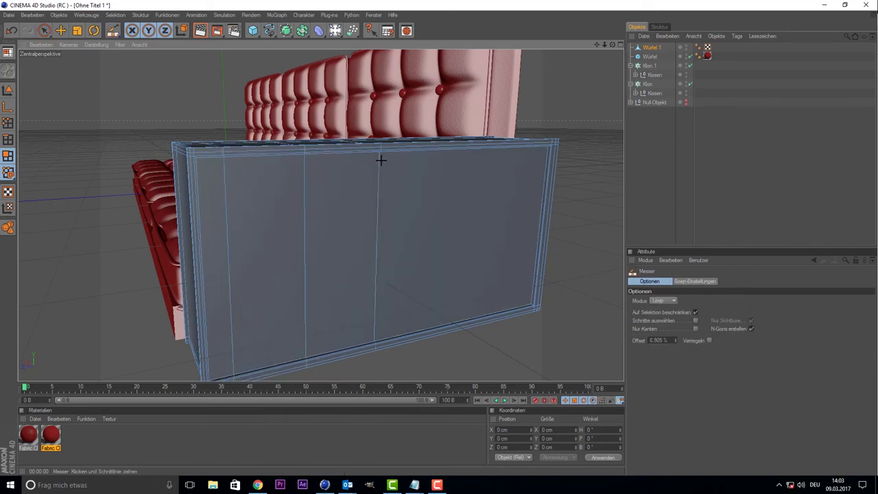
left_click(431, 154)
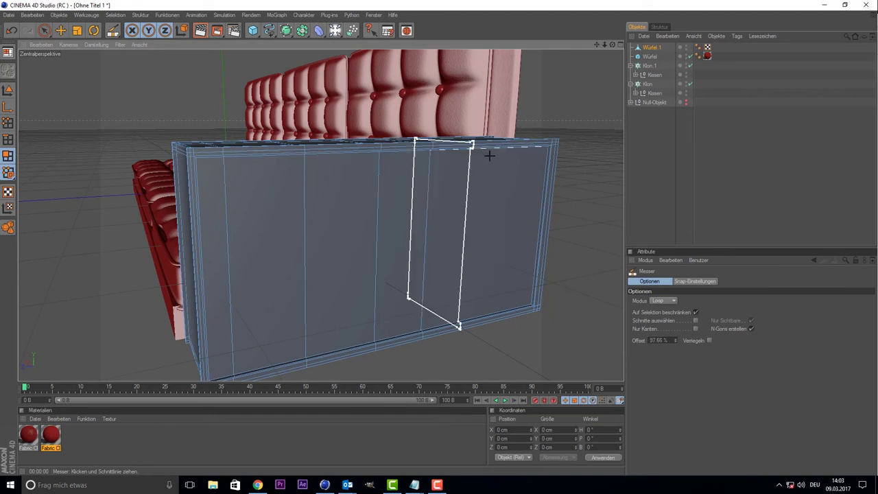
left_click(524, 160)
left_click(524, 181)
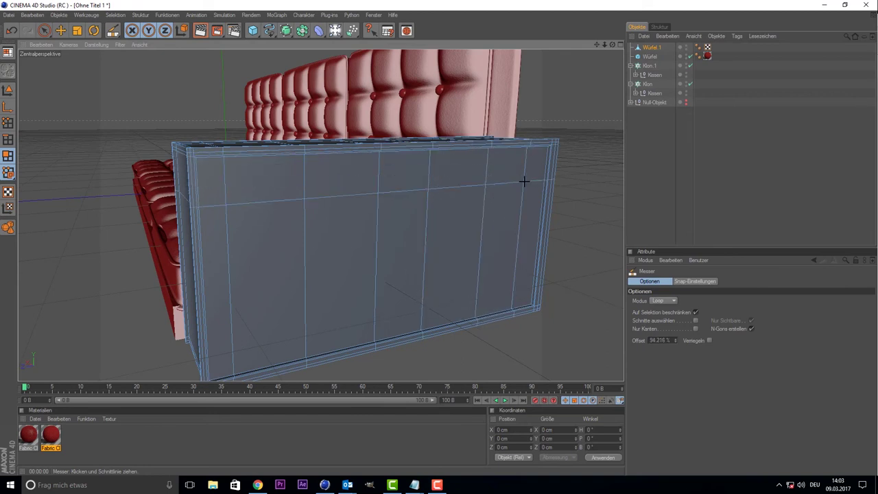
left_click(523, 239)
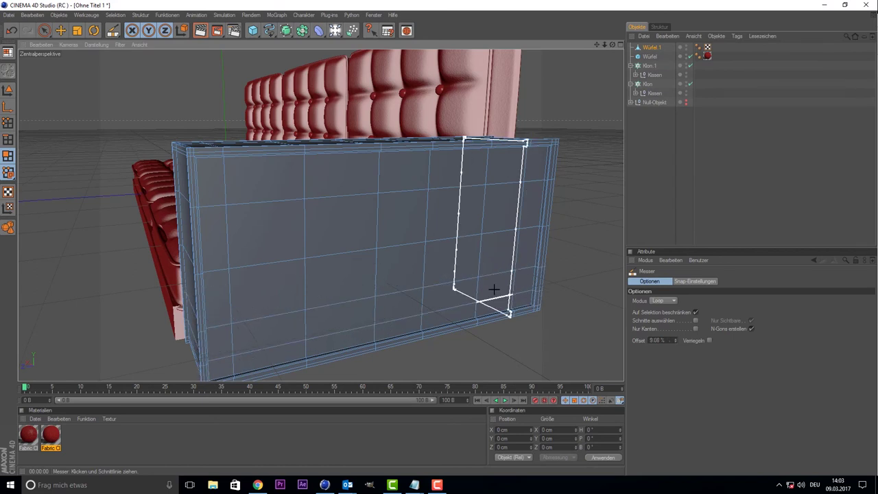
scroll(439, 261, "down", 4)
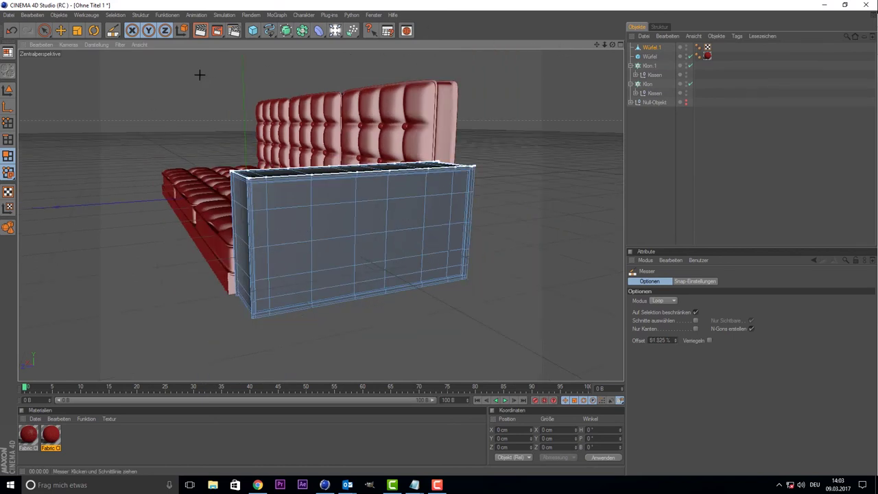
Add a HyperNURBS and nest the armrest box under it to preview the smoothing.
left_click_drag(290, 32, 316, 35)
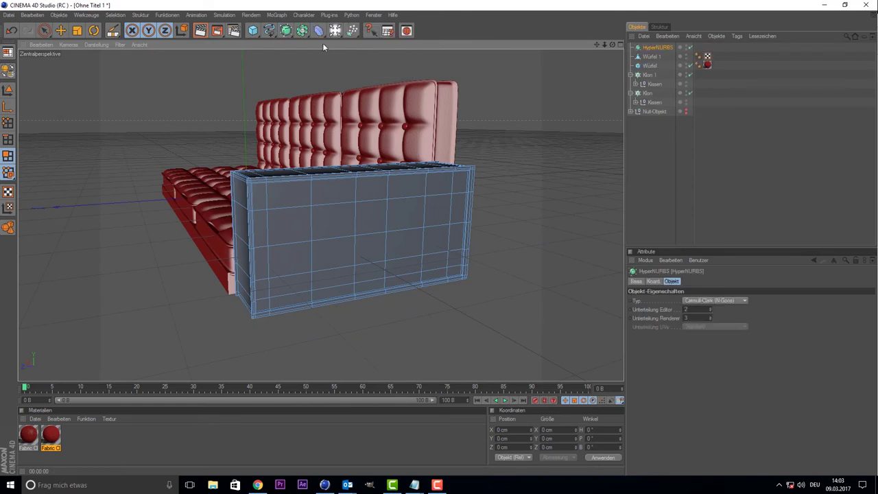
left_click(652, 57)
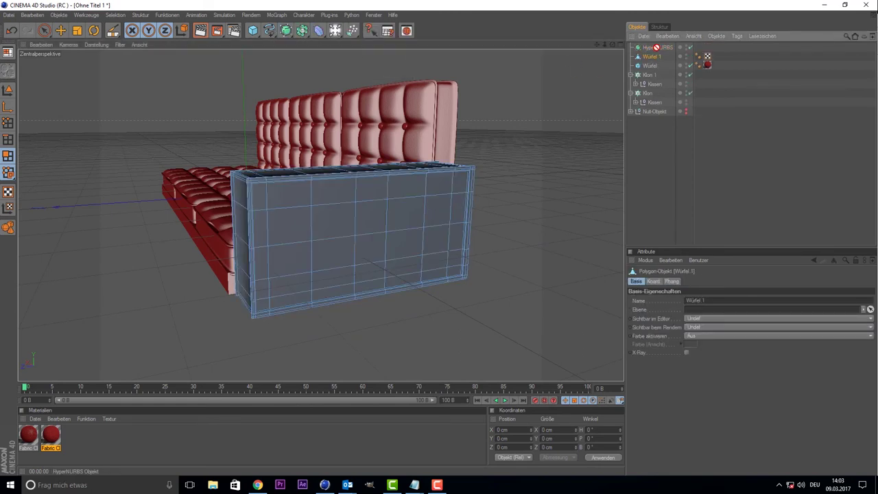
left_click_drag(657, 49, 657, 48)
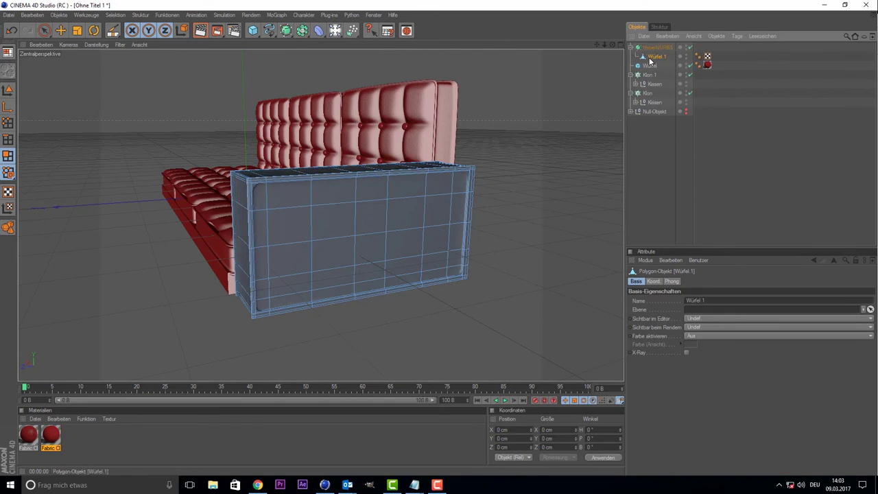
left_click(671, 128)
scroll(406, 163, "up", 3)
scroll(412, 164, "up", 2)
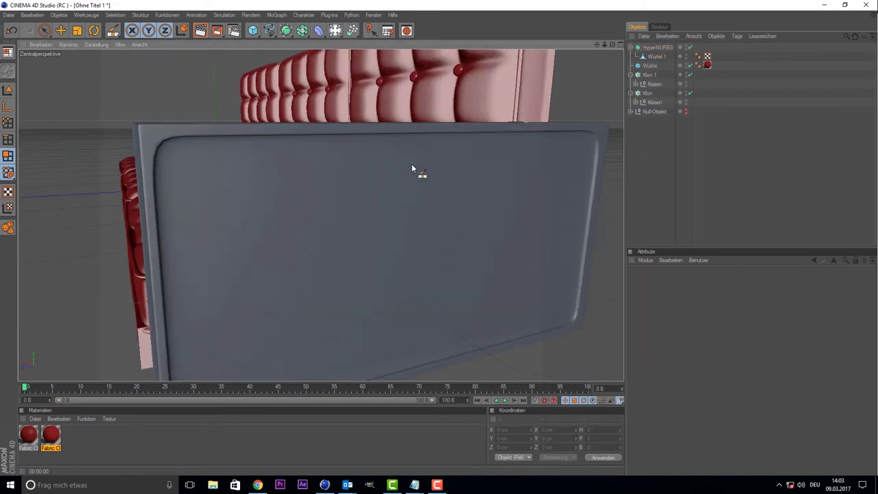
scroll(411, 164, "down", 5)
Take Würfel.1 back out of the HyperNURBS and inspect it around the sofa.
left_click(657, 56)
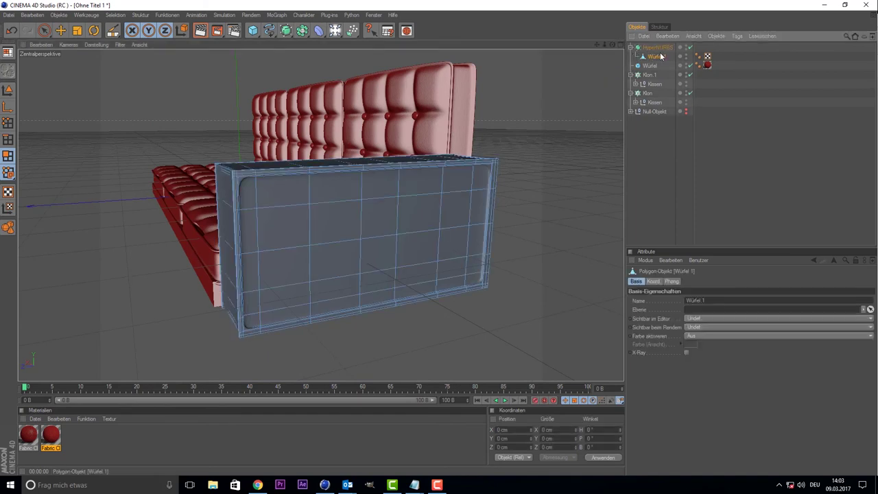
left_click_drag(648, 141, 649, 142)
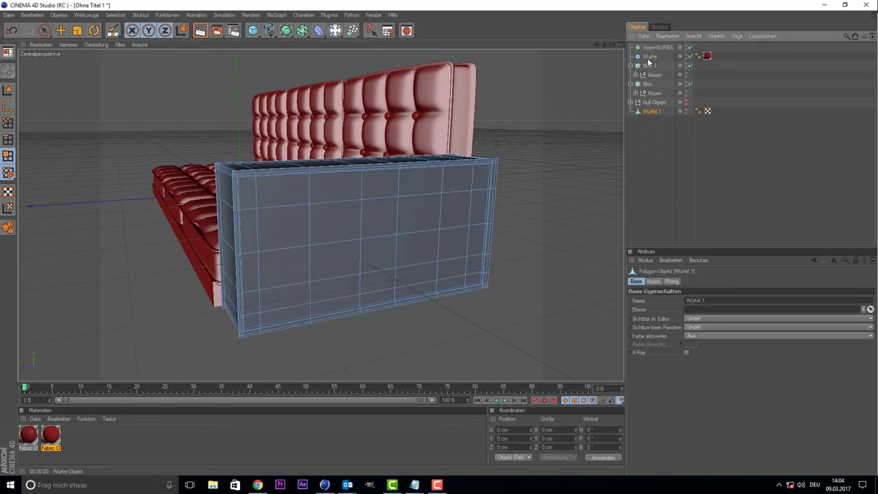
left_click(649, 57)
left_click_drag(310, 197, 469, 140, "alt")
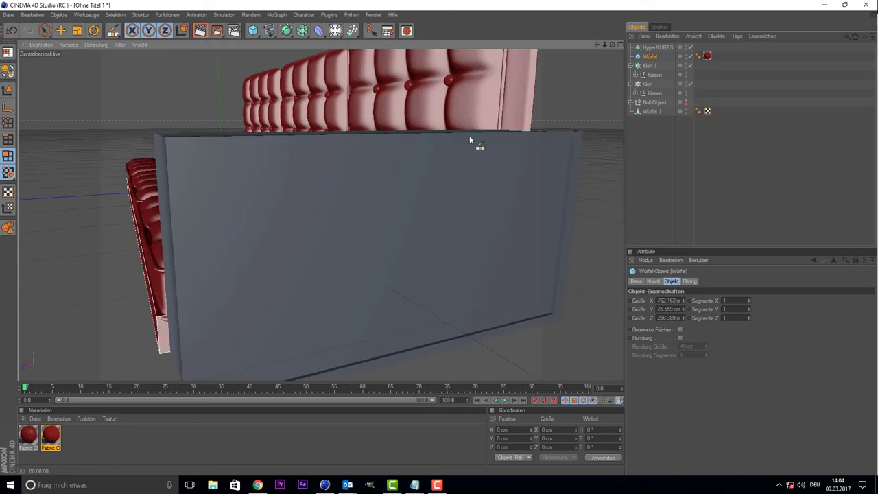
left_click(44, 30)
mouse_move(229, 100)
left_mouse_down("alt")
mouse_move(602, 57)
mouse_move(604, 48)
mouse_move(639, 53)
left_mouse_up("alt")
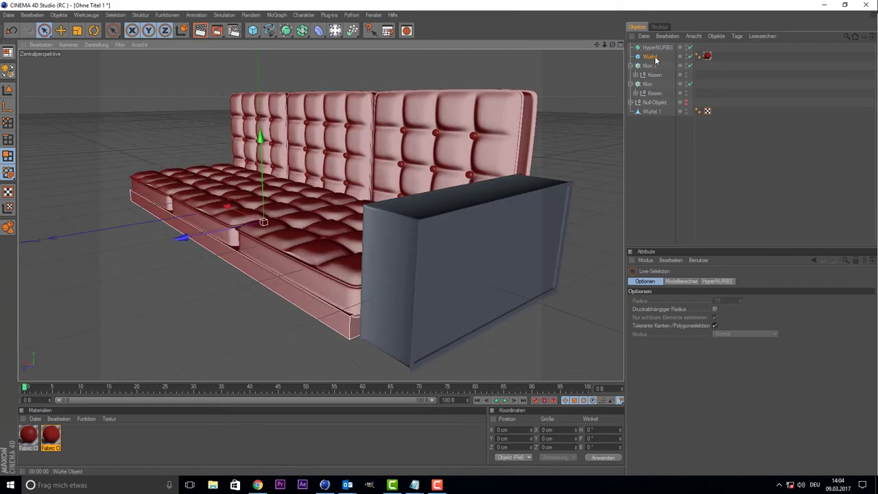
left_click(649, 56)
left_click_drag(412, 192, 546, 124, "alt")
left_click_drag(597, 46, 522, 116)
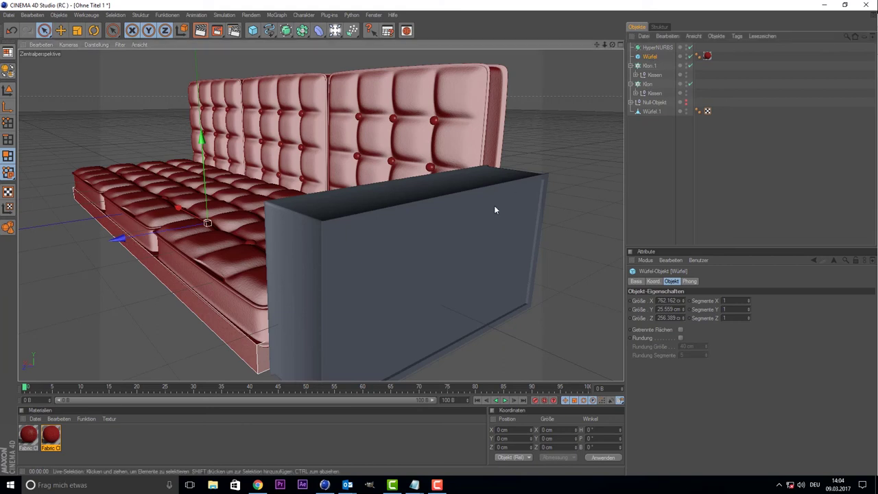
Select the grey box Würfel.1, zoom in on it, and delete it.
left_click(651, 111)
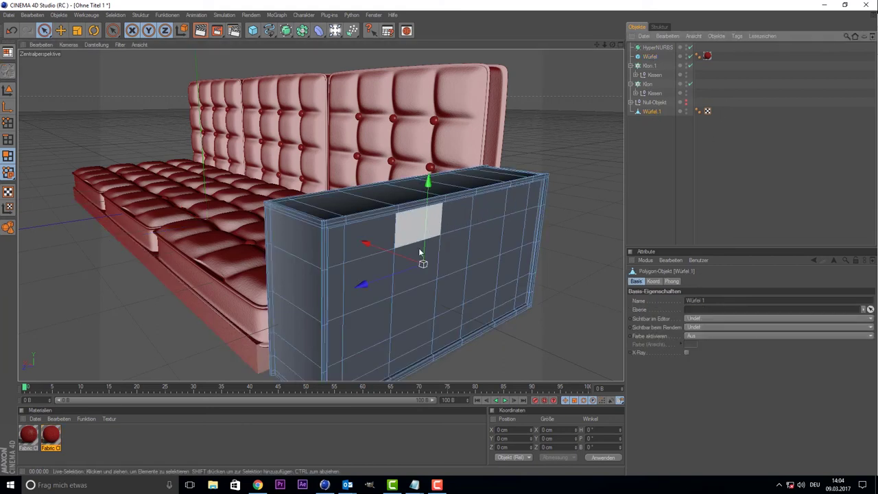
scroll(412, 226, "up", 2)
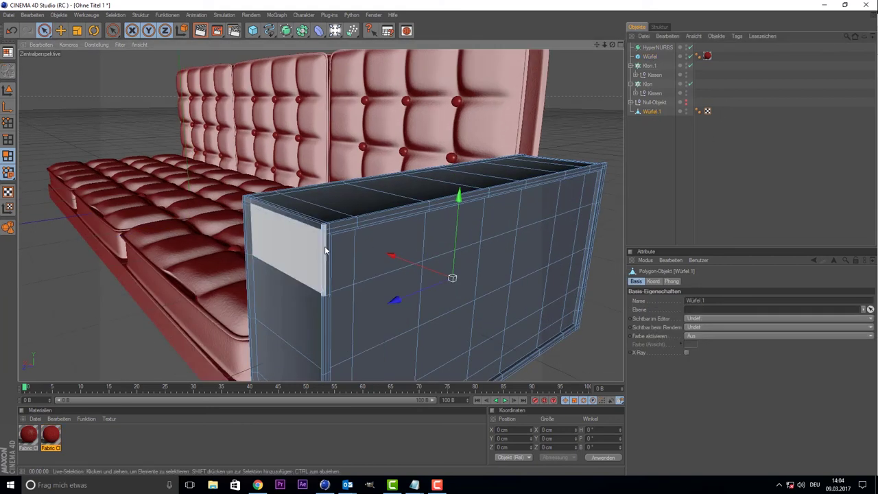
scroll(321, 247, "up", 1)
scroll(325, 282, "up", 1)
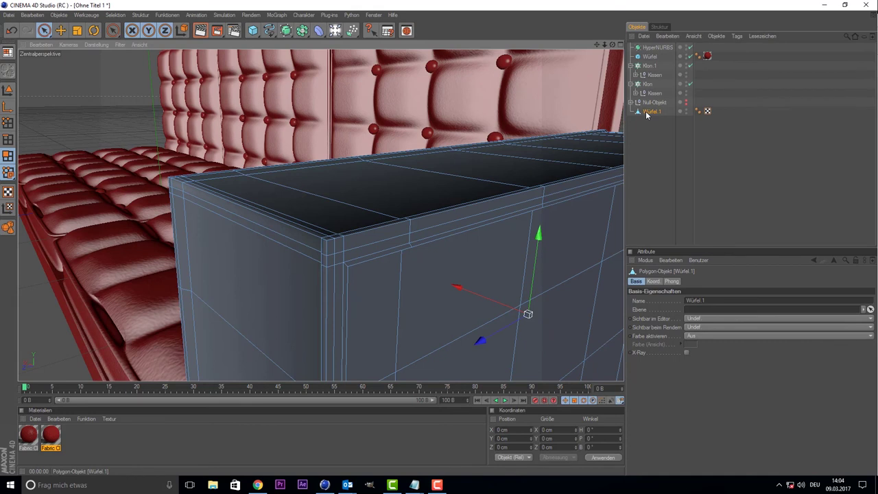
key("Delete")
Add a new cube about 57 cm wide and 158 cm tall, moved toward the sofa's end.
left_click(253, 30)
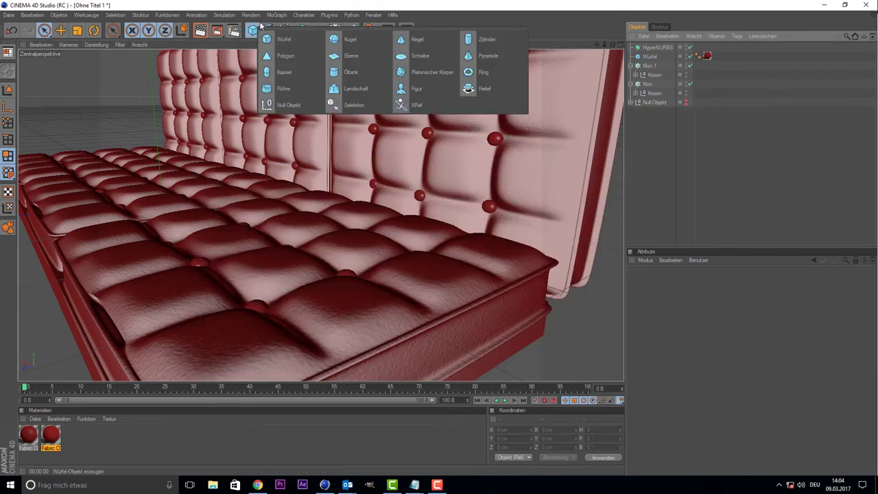
left_click(278, 39)
left_click_drag(358, 163, 146, 163, "alt")
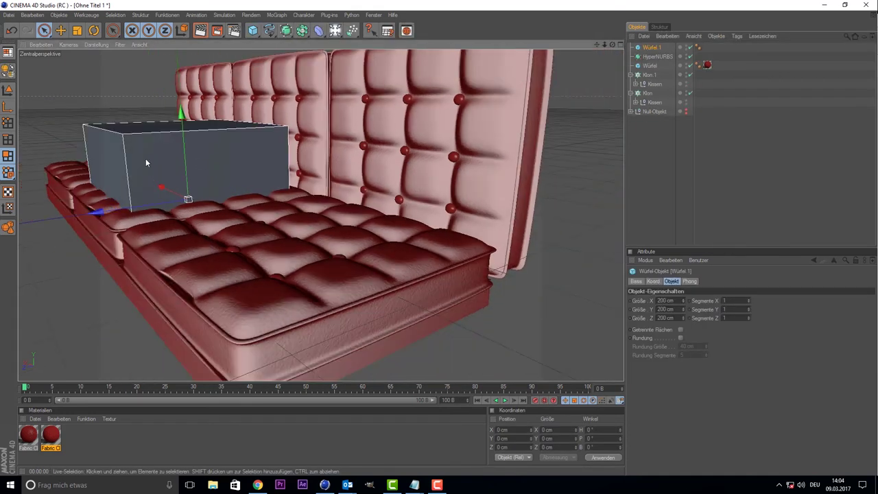
scroll(115, 217, "up", 5)
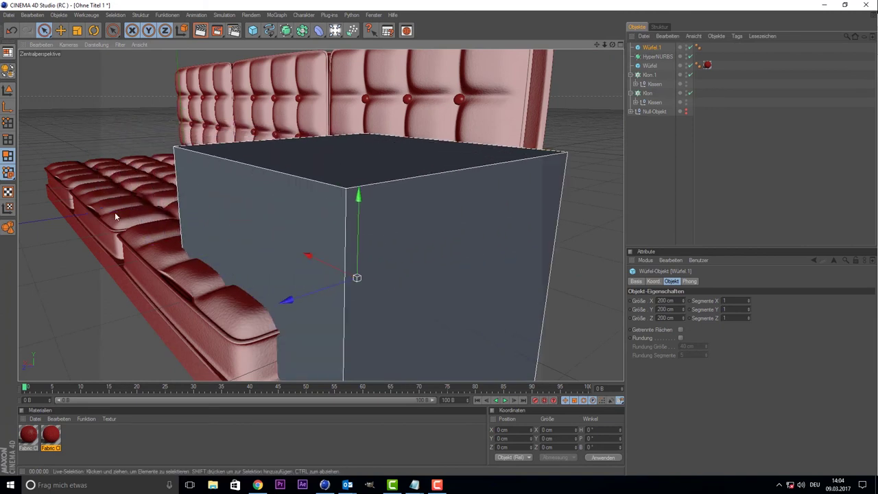
scroll(116, 217, "down", 5)
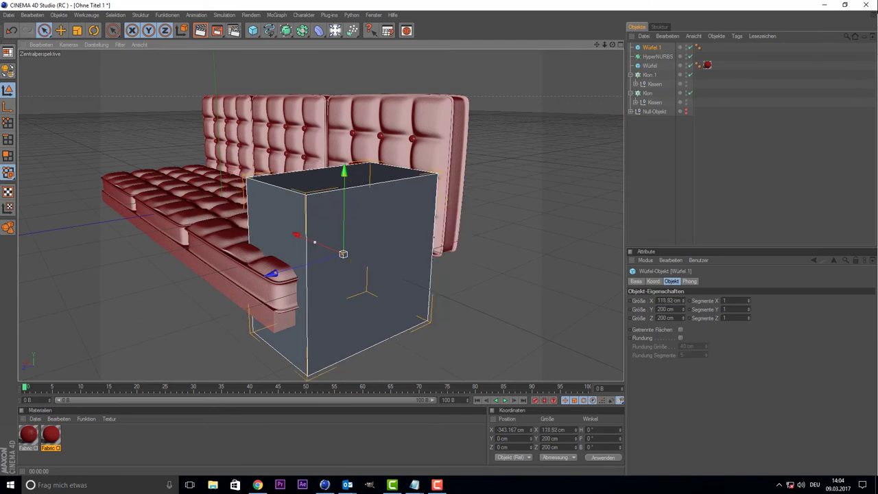
left_click_drag(296, 235, 299, 243)
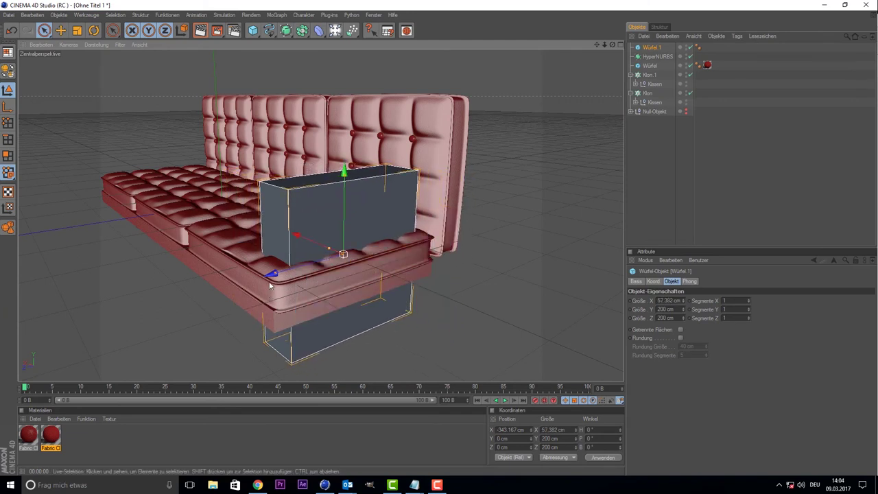
mouse_move(269, 283)
left_mouse_down()
mouse_move(203, 292)
mouse_move(220, 287)
left_mouse_up()
left_click_drag(347, 174, 345, 194)
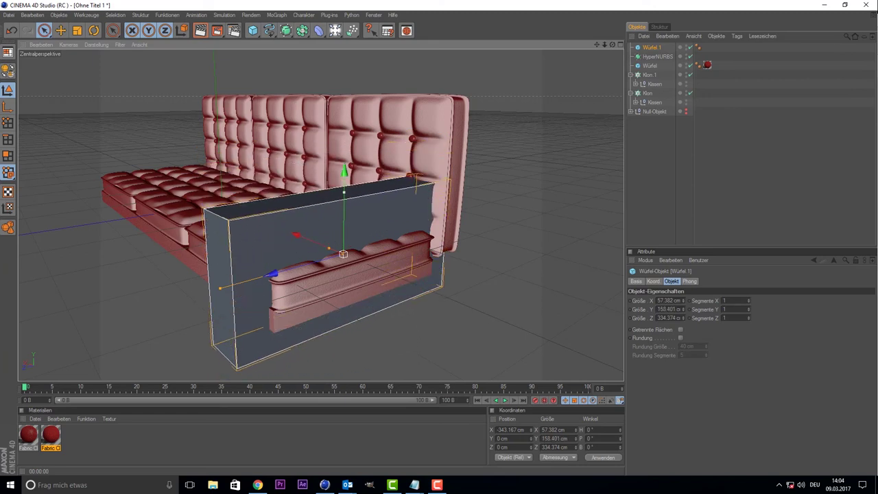
mouse_move(295, 236)
left_mouse_down()
mouse_move(287, 306)
mouse_move(307, 246)
left_mouse_up()
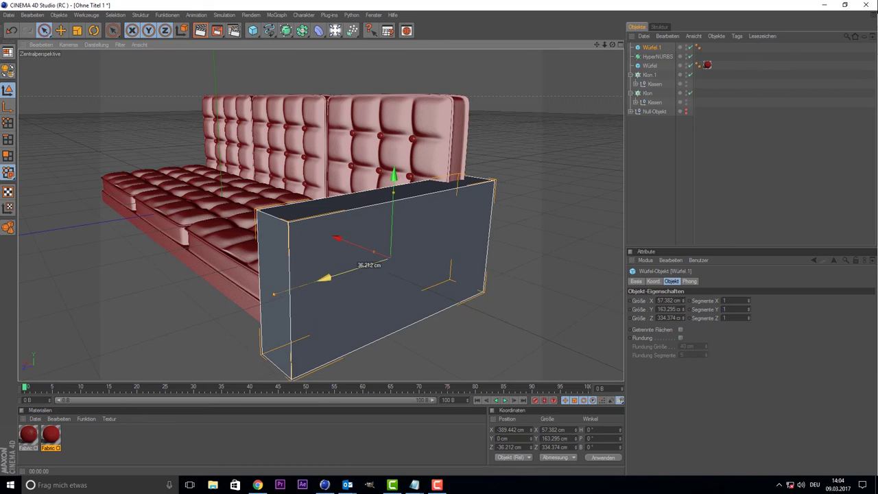
Fit the cube against the sofa's side at 104.3 cm tall and 281.5 cm long, X -418.126 cm.
middle_click(296, 245)
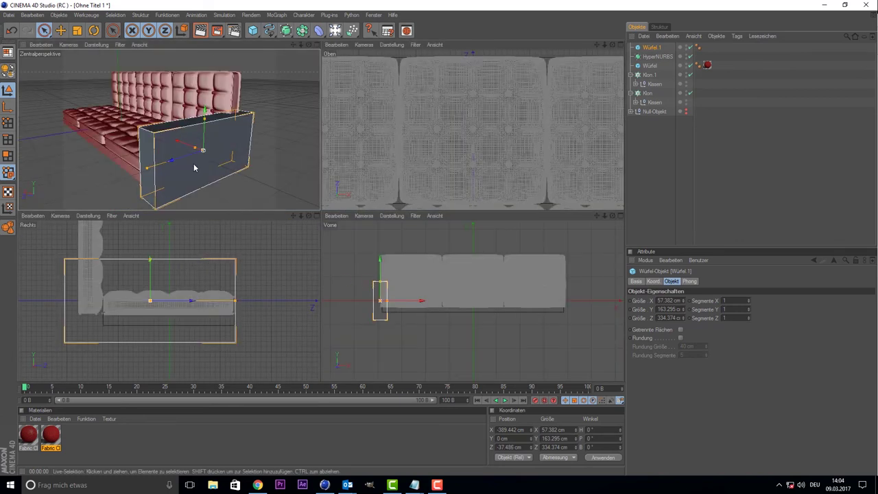
scroll(466, 130, "down", 5)
scroll(467, 130, "down", 3)
left_click_drag(454, 135, 449, 135)
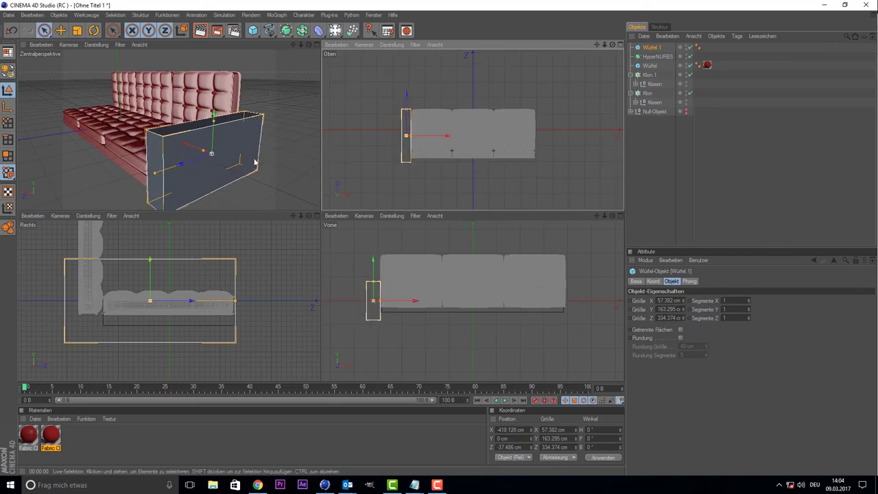
mouse_move(235, 302)
left_mouse_down()
mouse_move(89, 304)
mouse_move(199, 301)
left_mouse_up()
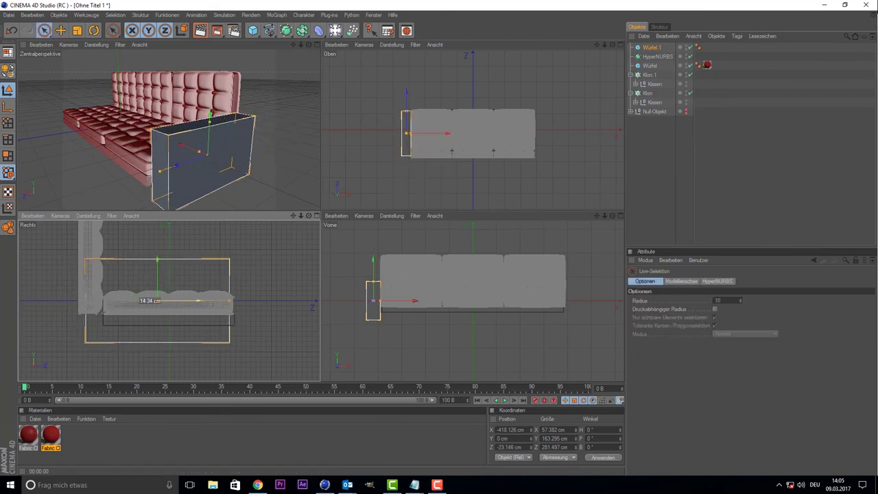
left_click_drag(157, 260, 158, 275)
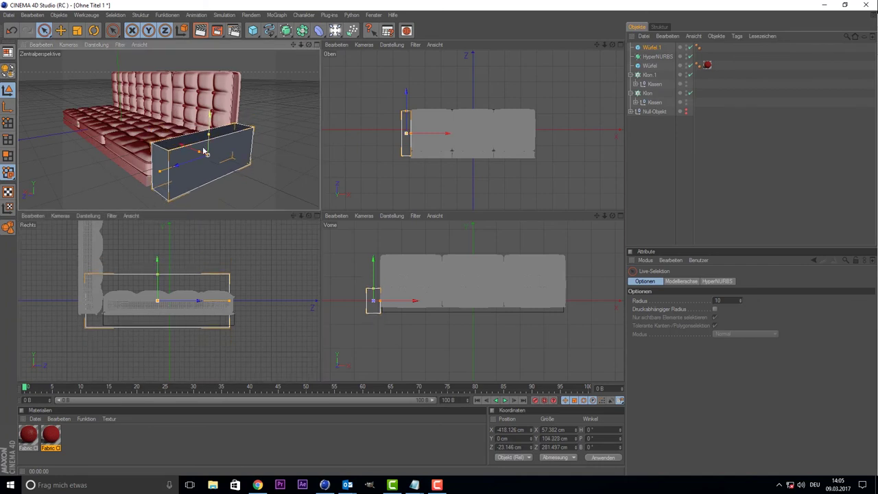
left_click_drag(170, 305, 176, 304)
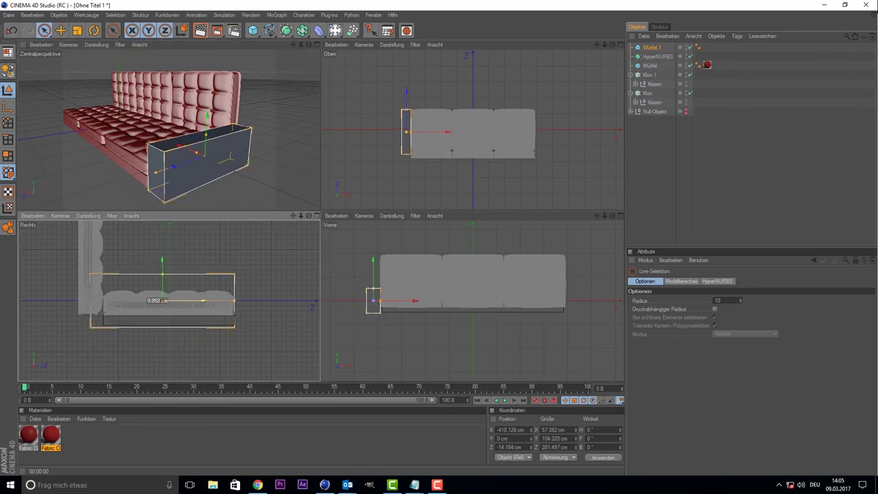
middle_click(246, 113)
left_click_drag(284, 195, 307, 238, "alt")
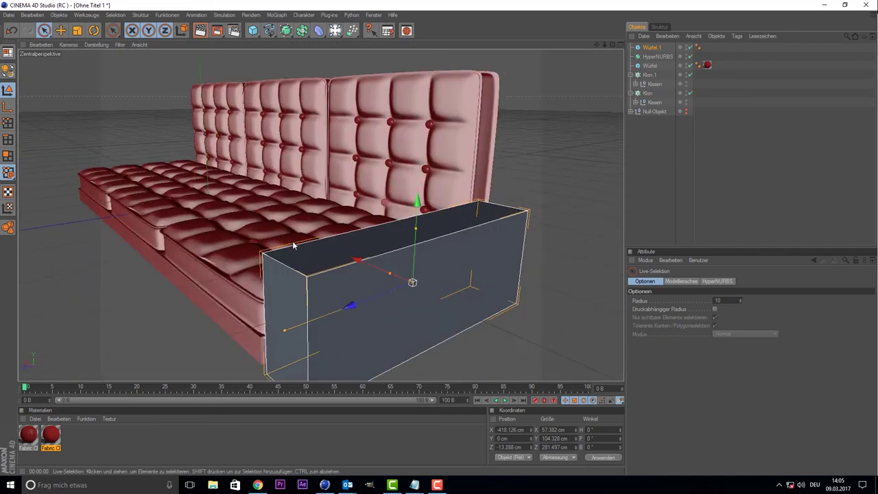
Convert the grey armrest cube into an editable polygon object with C.
key("c")
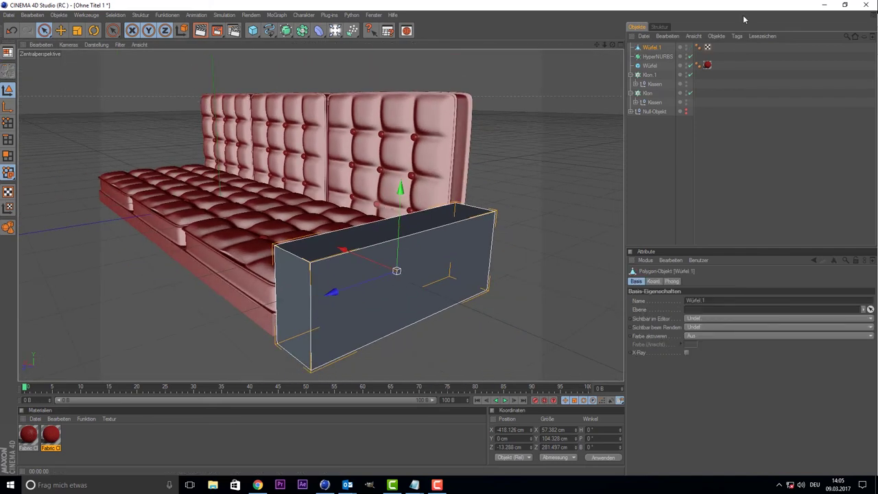
right_click(200, 195)
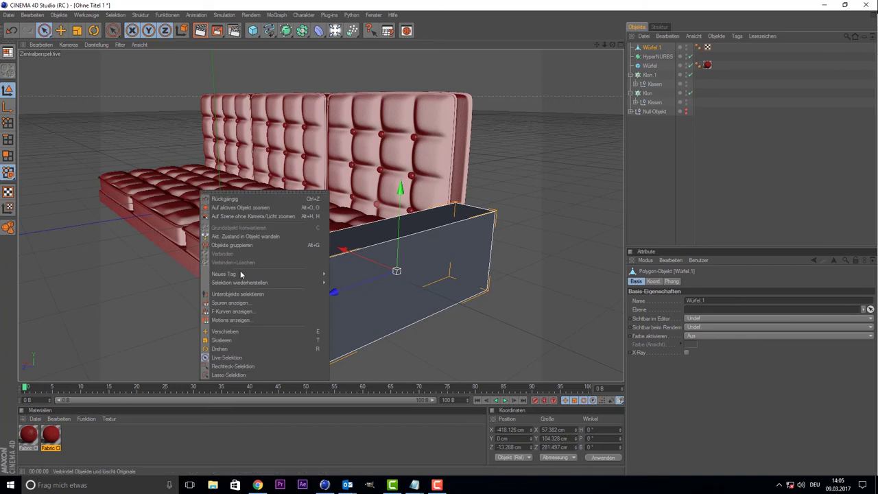
left_click(659, 48)
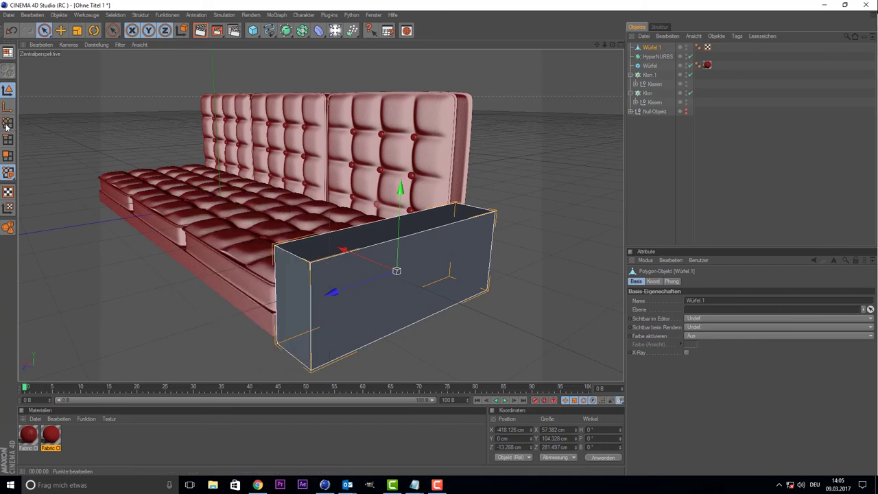
In Polygon mode, activate the loop Knife (Messer) to cut across the armrest's front end.
left_click(7, 156)
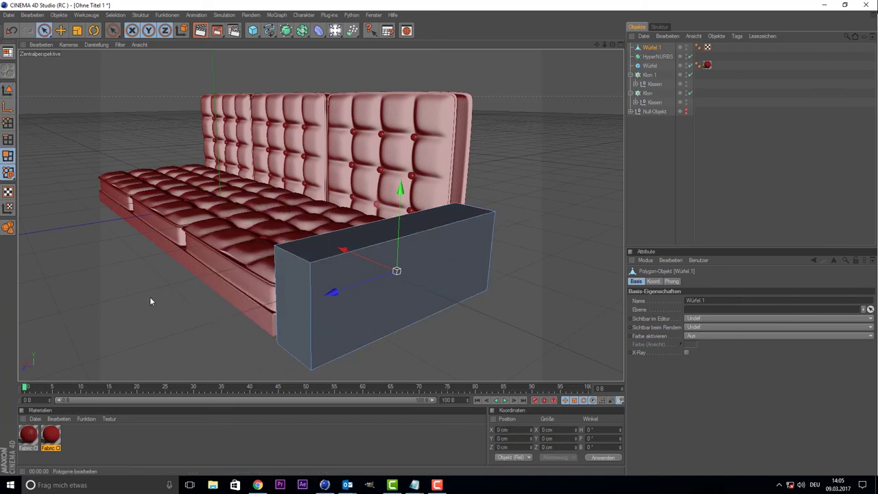
left_click_drag(242, 303, 335, 326, "alt")
right_click(354, 311)
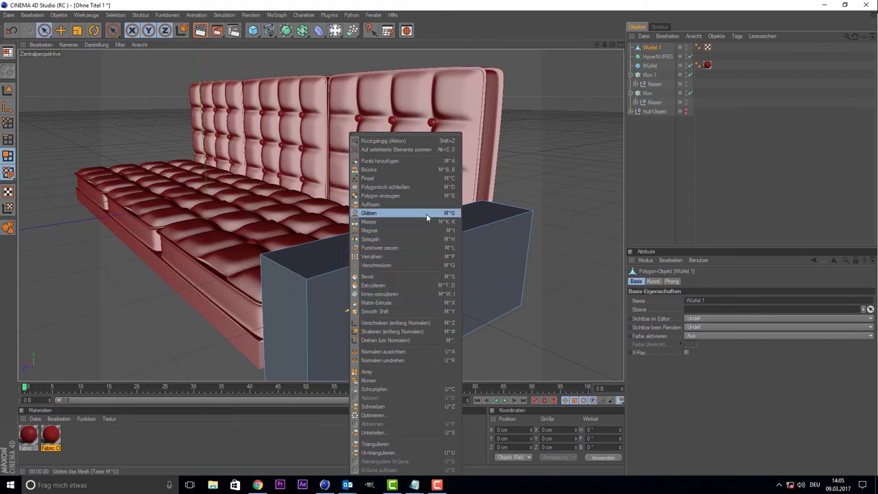
left_click(384, 223)
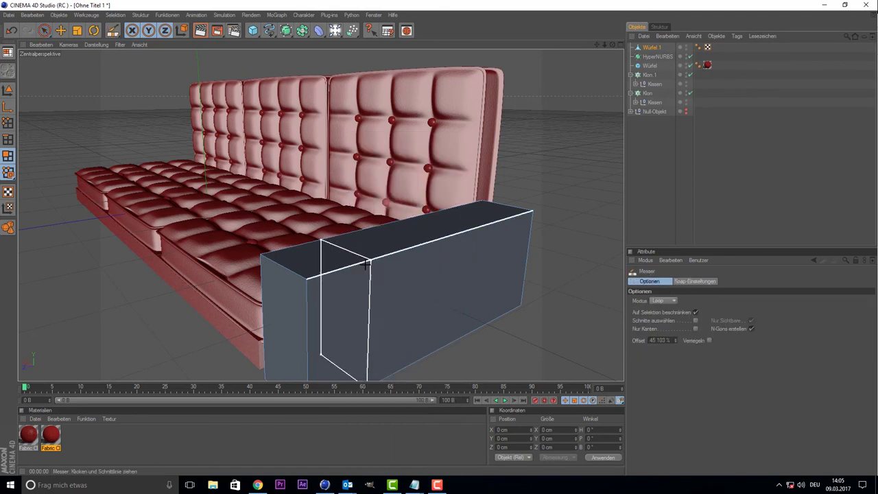
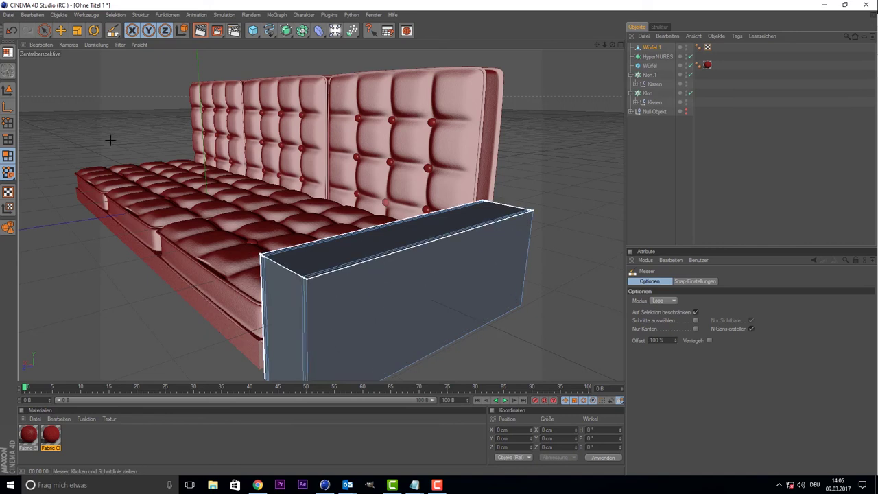
Loop-select the armrest rim faces and scale them down slightly, to about 45.8 cm wide.
left_click(113, 33)
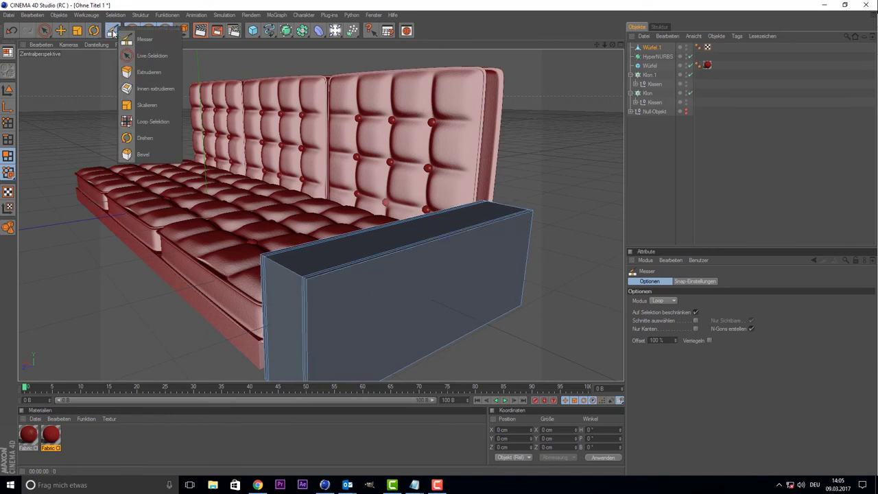
left_click(152, 121)
left_click(279, 269)
right_click(187, 228)
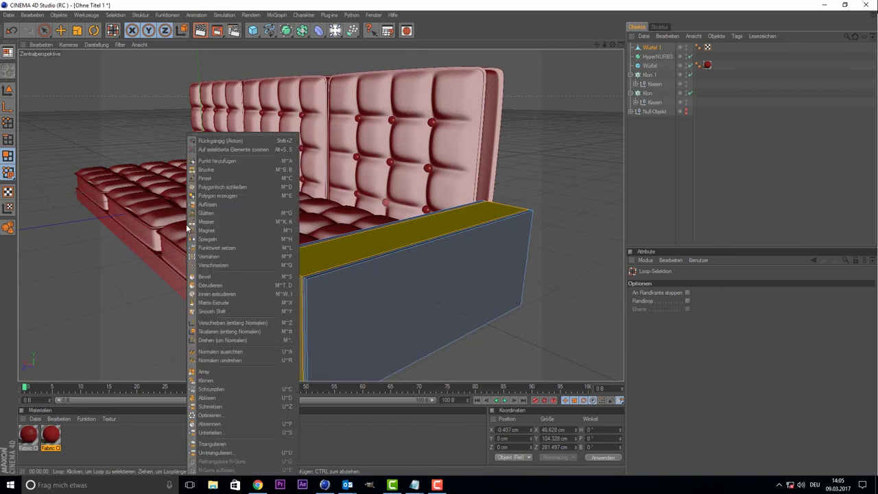
left_click(69, 39)
left_click(77, 31)
left_click_drag(415, 284, 416, 284)
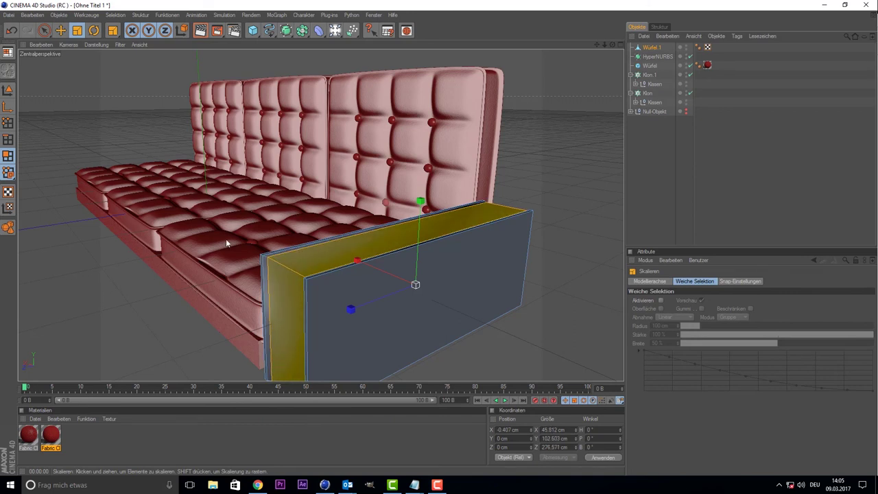
Select the armrest's front face with Live Selection.
left_click(43, 31)
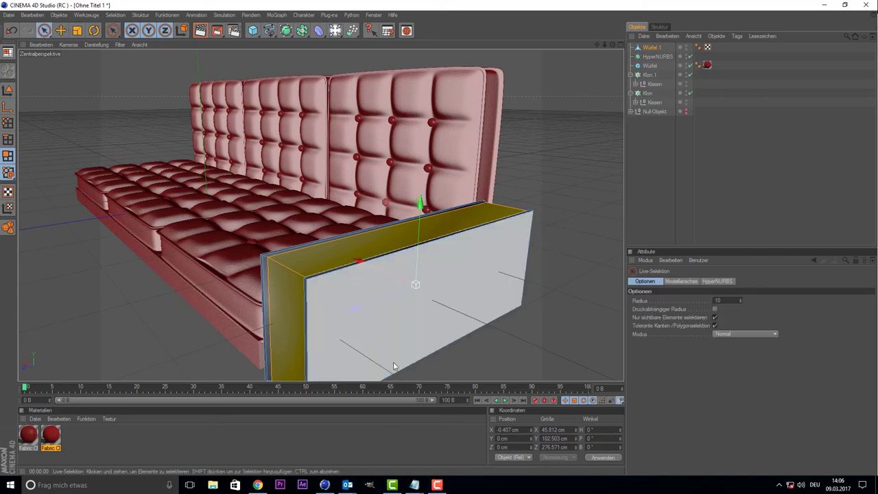
left_click(397, 357)
right_click(226, 232)
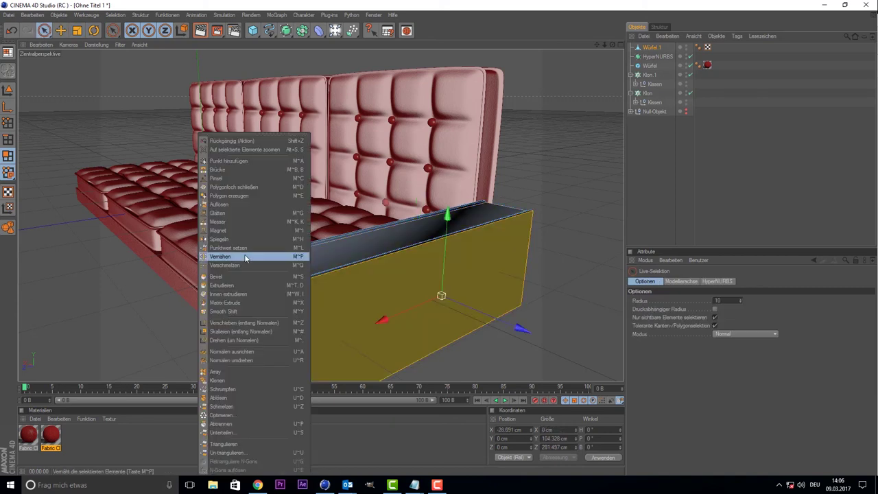
Inset the armrest's front face by about 2.4 cm to leave a border.
left_click(229, 295)
left_click_drag(229, 295, 247, 294)
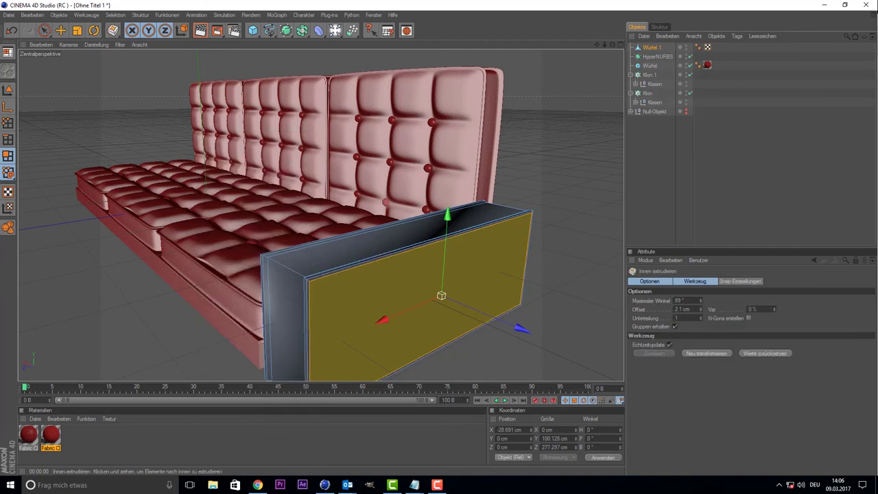
right_click(227, 295)
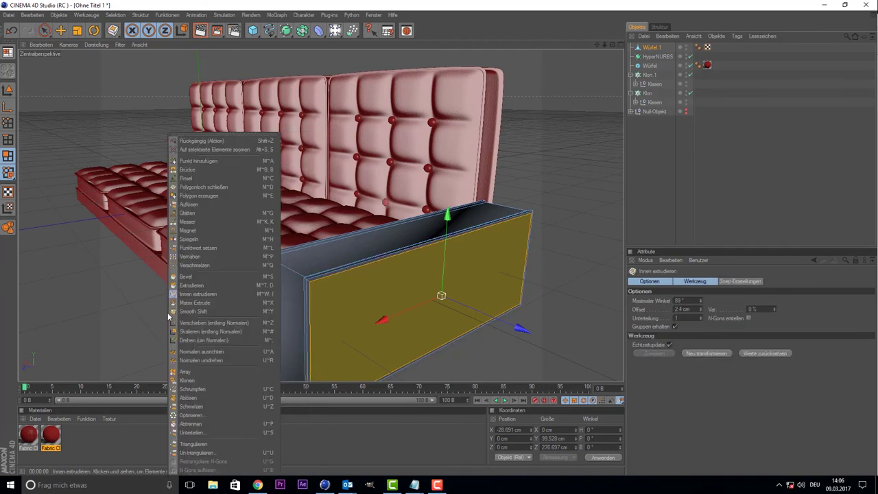
Extrude the inset panel −3.3 cm into the box and deselect it.
left_click(225, 284)
left_click_drag(226, 285, 240, 284)
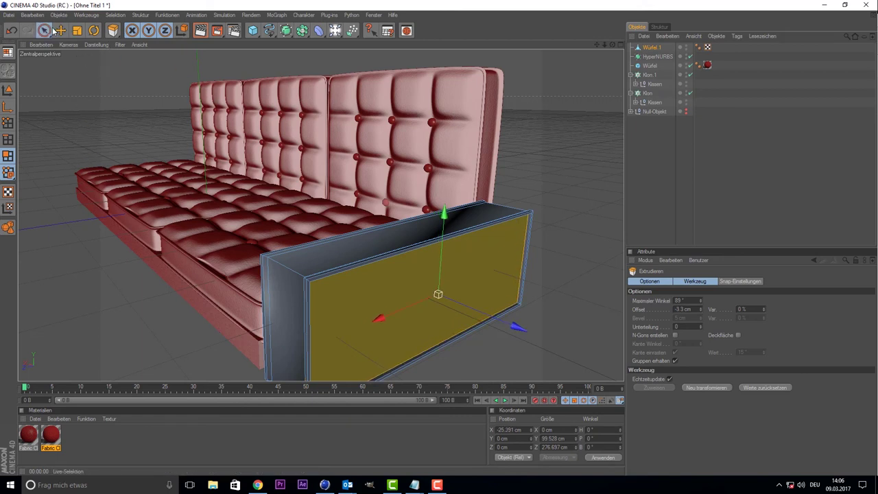
left_click(44, 30)
left_click(109, 113)
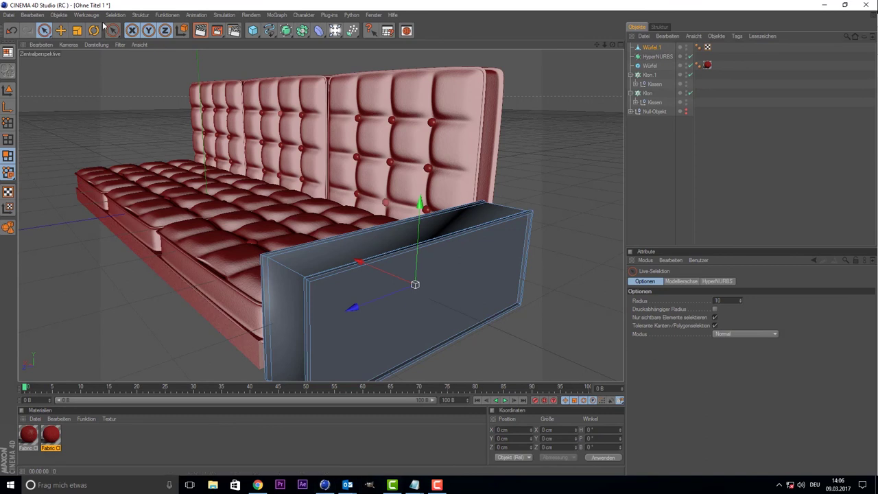
right_click(152, 152)
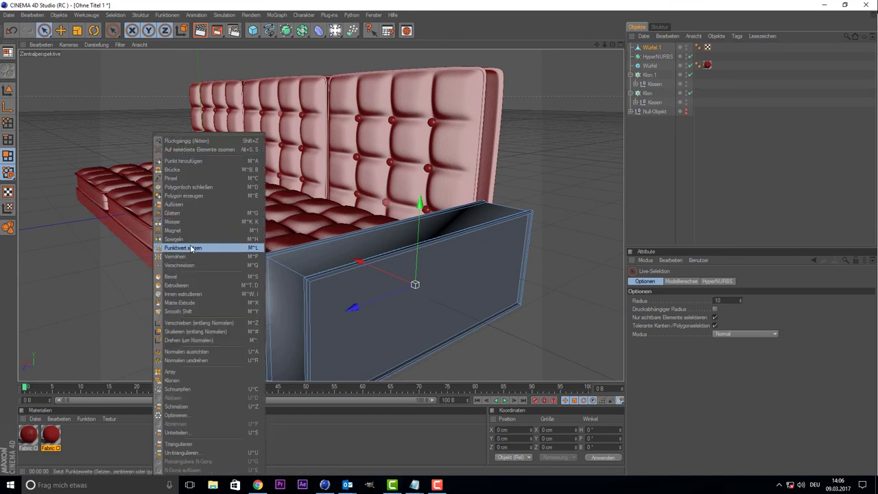
With the Knife in Loop mode, cut three vertical loops and one horizontal loop around the armrest.
left_click(184, 220)
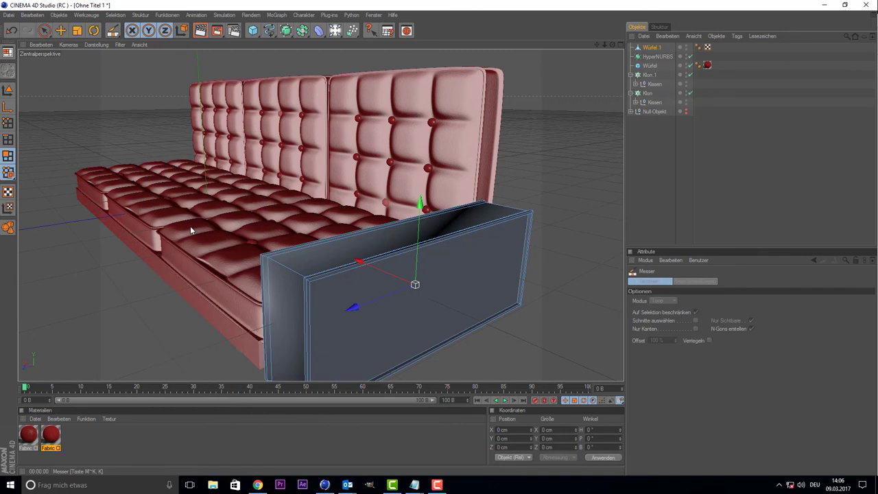
left_click(308, 257)
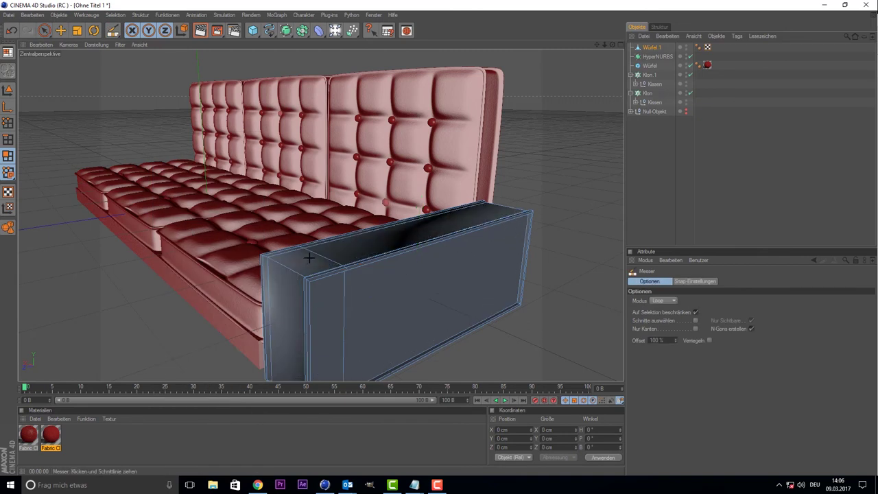
left_click(463, 226)
left_click(504, 242)
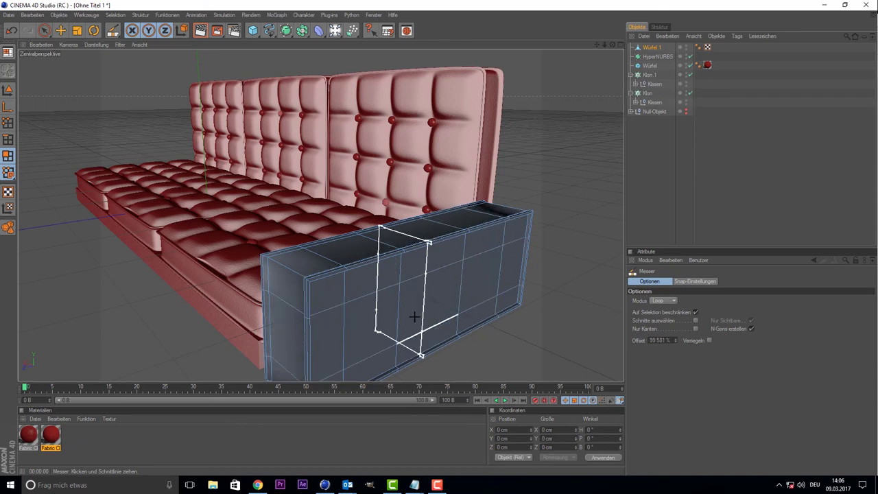
left_click(357, 336)
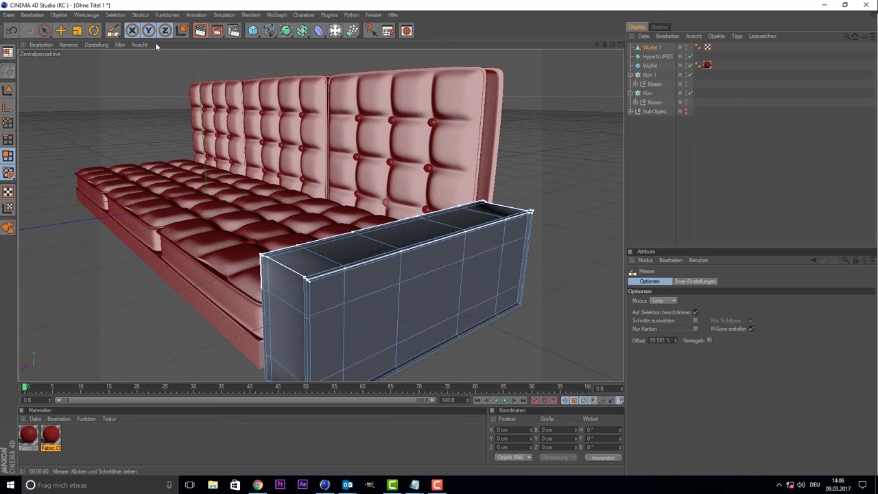
left_click(252, 33)
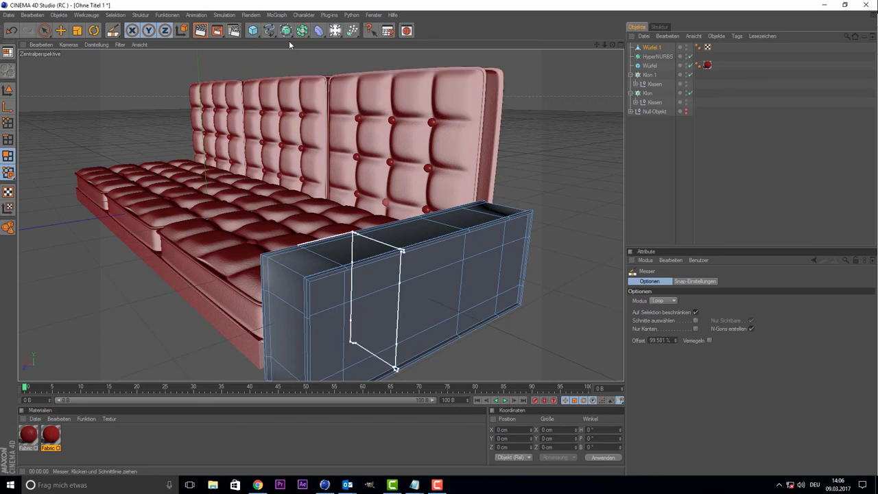
Put Würfel 1 under a new HyperNURBS so the armrest gets rounded edges.
left_click(286, 31)
left_click(299, 39, "alt")
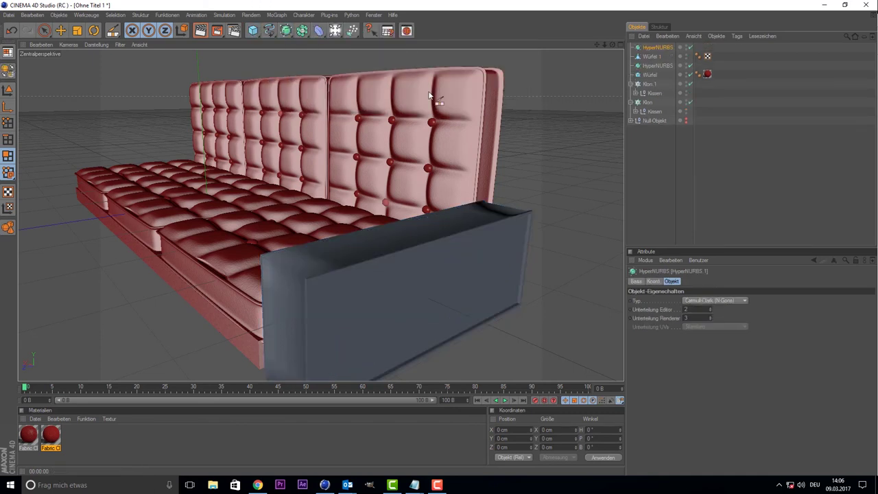
left_click(646, 57)
left_click_drag(655, 47, 654, 48)
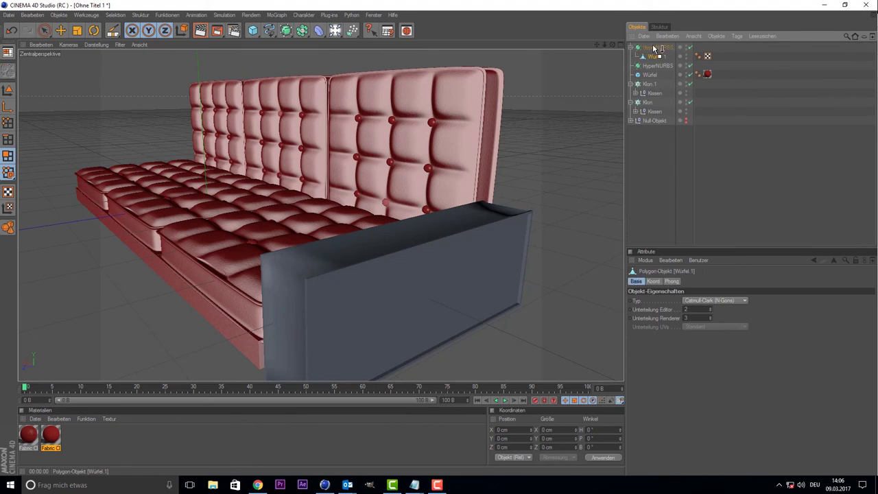
left_click(654, 192)
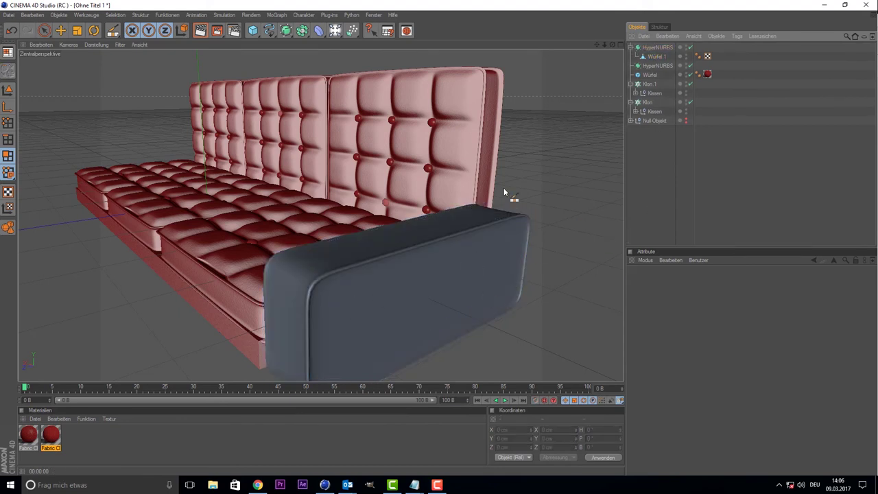
left_click_drag(504, 189, 570, 105, "alt")
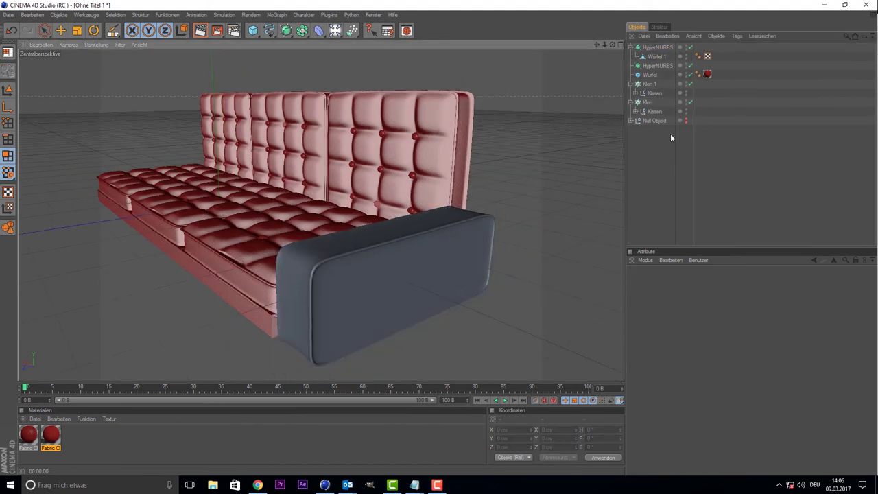
Copy and paste the armrest HyperNURBS to make a duplicate.
left_click(654, 47)
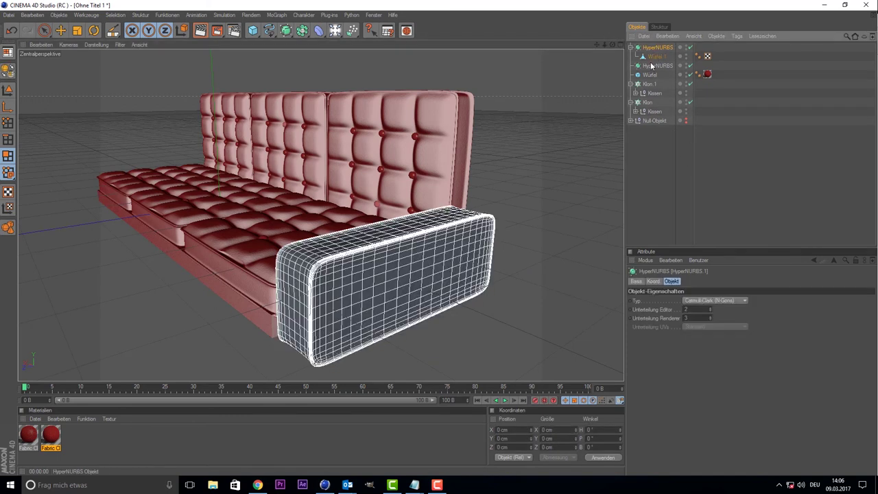
key("ctrl+c")
key("ctrl+v")
Move the duplicate armrest toward the sofa's left end.
left_click(43, 31)
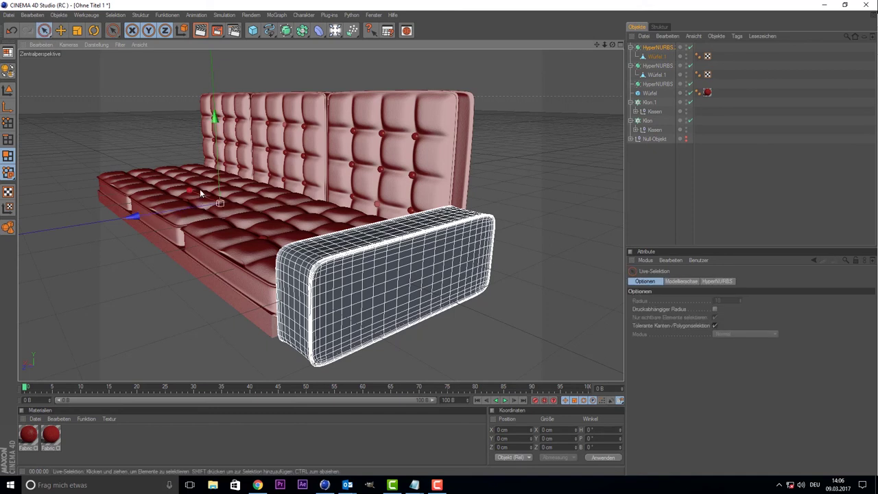
mouse_move(199, 190)
left_mouse_down()
mouse_move(213, 203)
mouse_move(195, 197)
left_mouse_up()
left_click_drag(445, 246, 414, 191, "alt")
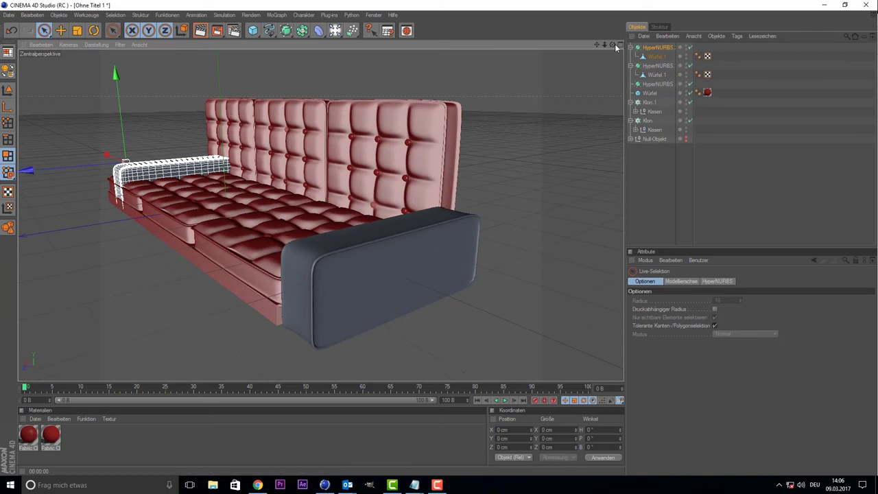
left_click_drag(613, 44, 597, 55)
right_click_drag(414, 74, 616, 48, "alt")
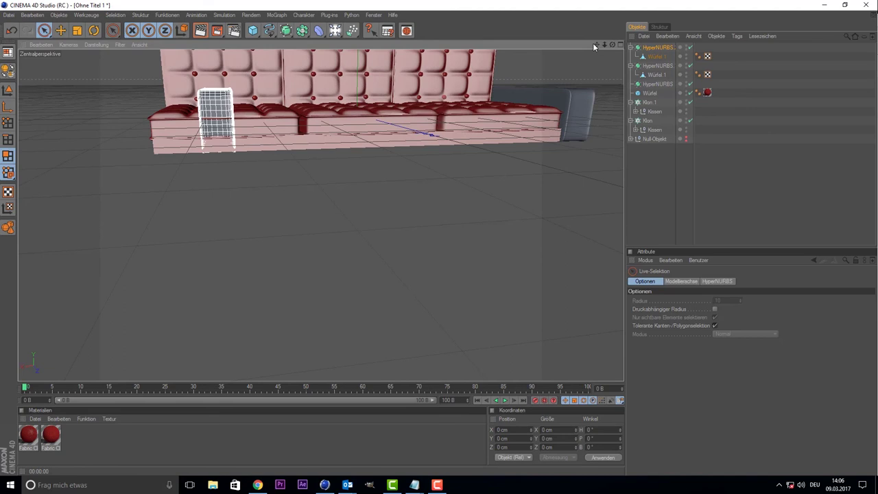
left_click_drag(612, 43, 399, 142)
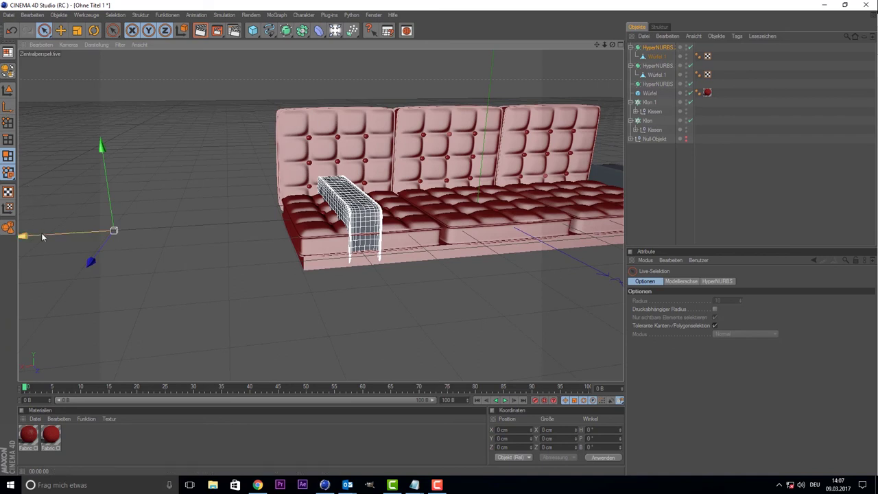
left_click_drag(41, 237, 23, 235)
scroll(69, 240, "down", 2)
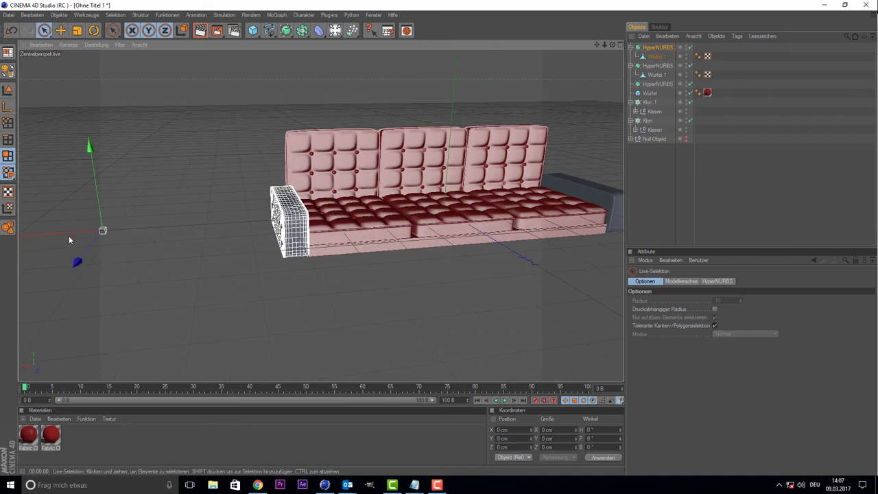
Move the armrest's axis onto it and slide the armrest along X.
left_click(7, 109)
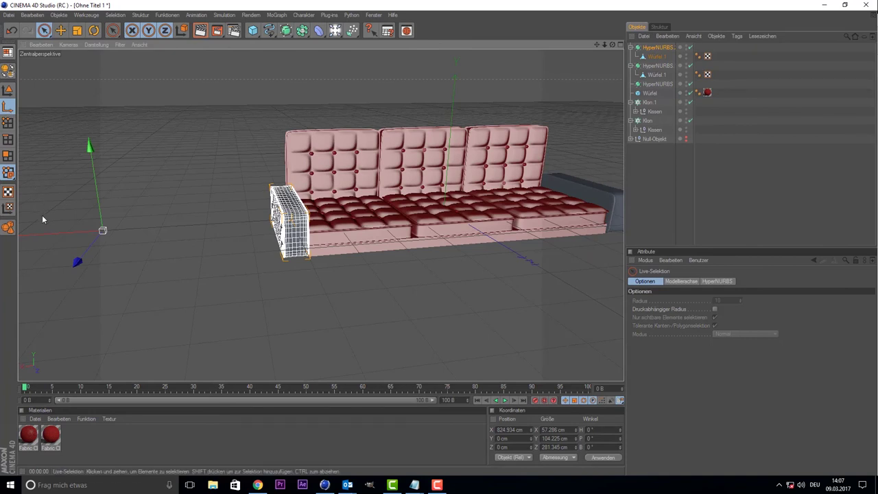
left_click_drag(46, 234, 194, 228)
mouse_move(205, 224)
left_mouse_down()
mouse_move(225, 232)
mouse_move(231, 213)
left_mouse_up()
key("l")
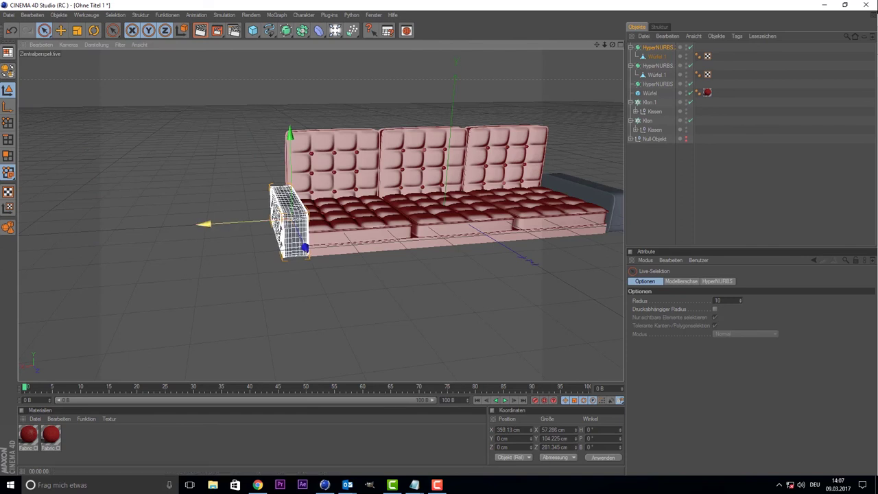
scroll(231, 212, "up", 3)
scroll(192, 233, "up", 3)
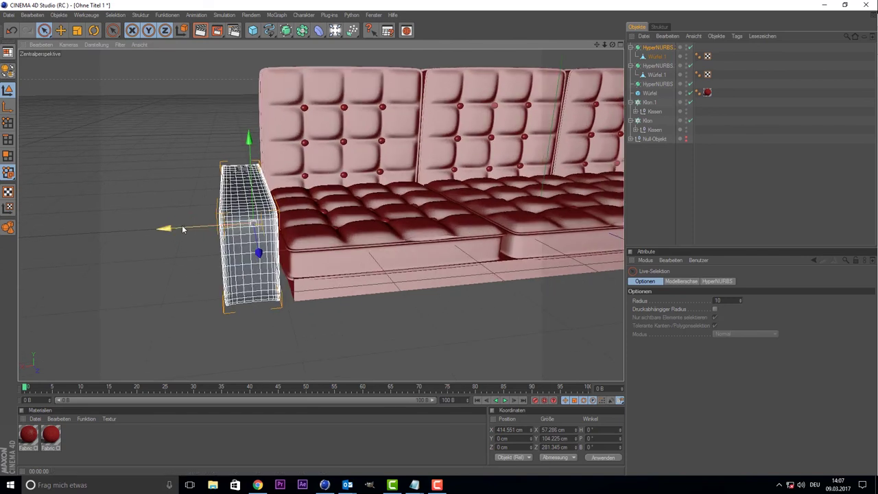
left_click_drag(168, 229, 176, 228)
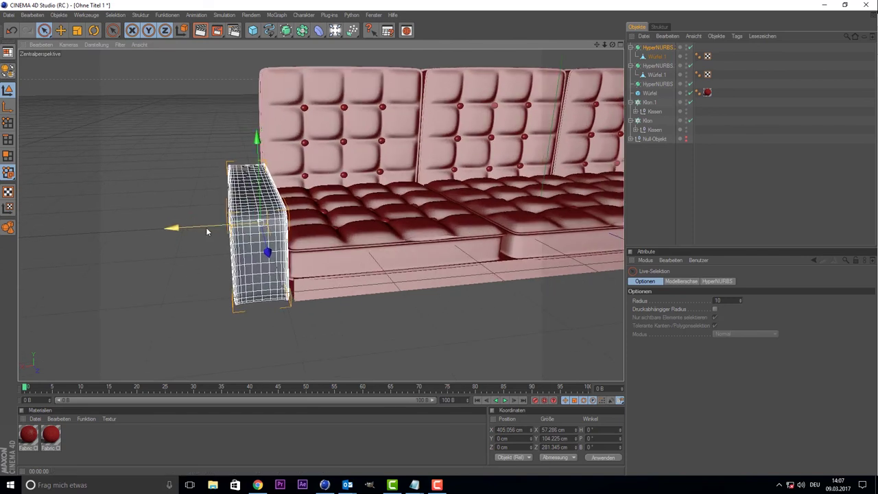
Scale the armrest cube taller and raise it slightly on Y.
left_click(80, 32)
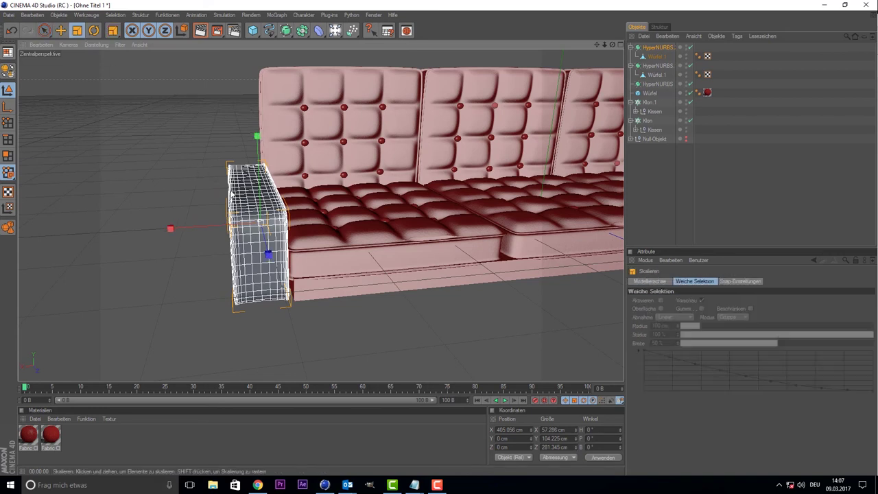
left_click_drag(260, 204, 261, 200)
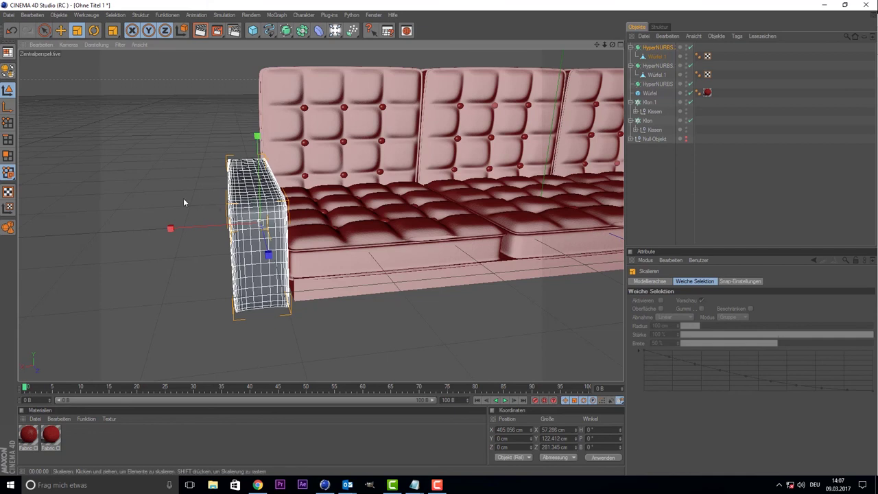
middle_click(183, 198)
key("space")
left_click_drag(169, 283, 168, 294)
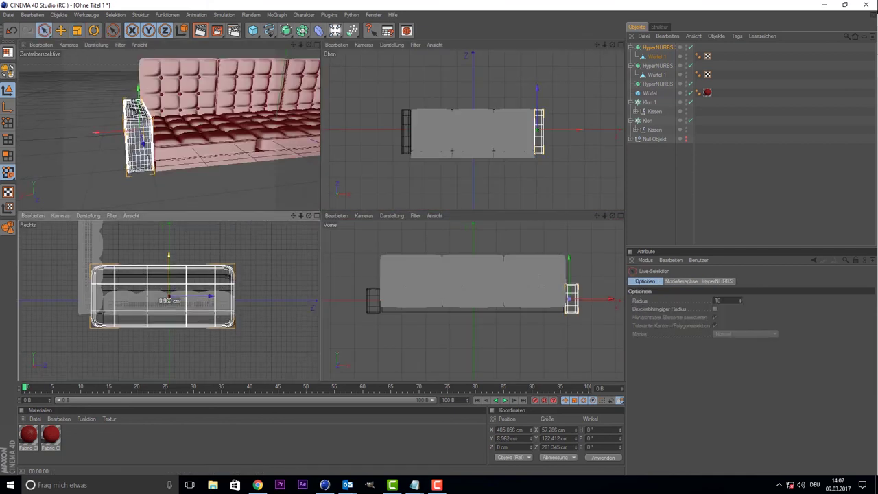
middle_click(237, 111)
Make the armrest cube taller again and raise it further in the side view.
left_click_drag(605, 46, 605, 45)
key("t")
left_click_drag(271, 181, 271, 159)
scroll(211, 249, "up", 2)
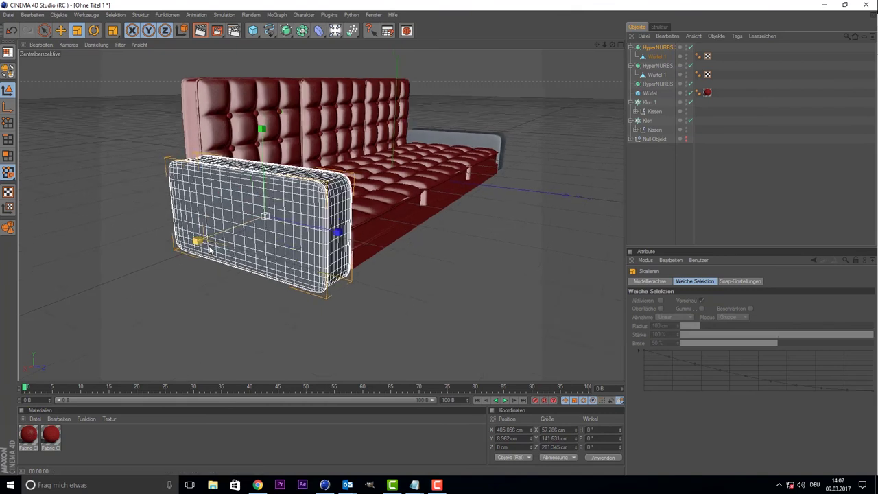
middle_click(246, 230)
key("space")
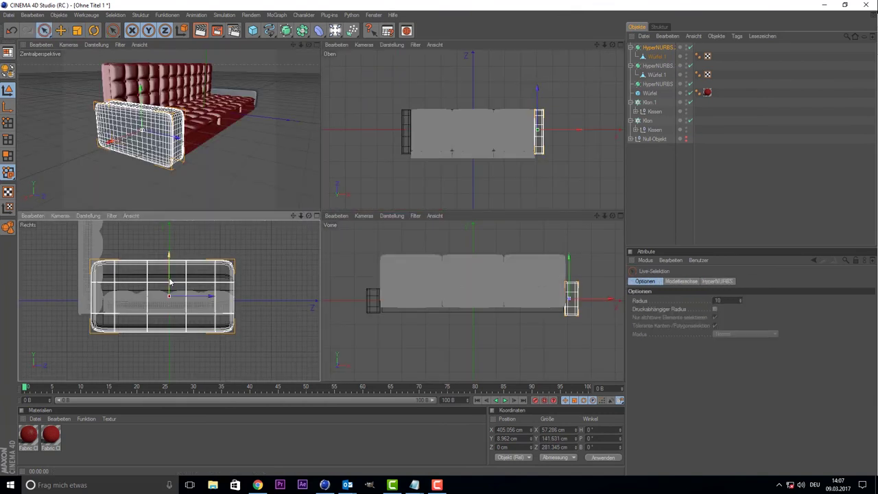
left_click_drag(171, 282, 170, 277)
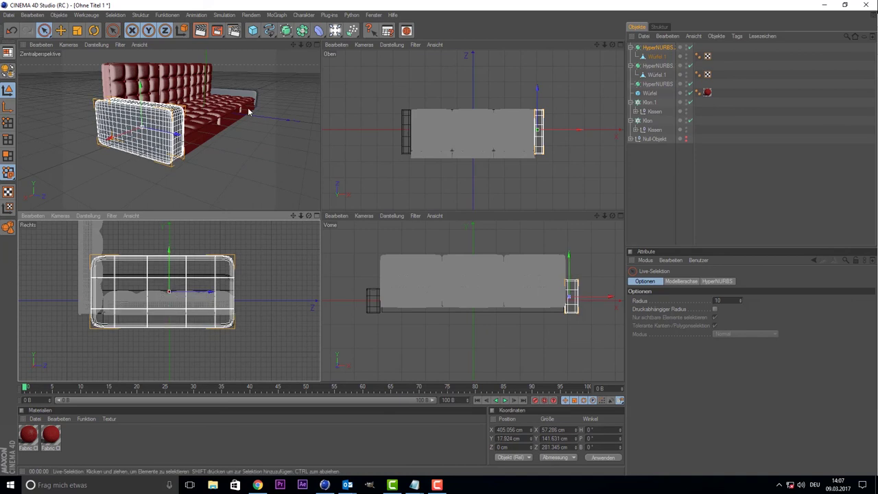
middle_click(249, 113)
Make a HyperNURBS-smoothed copy of the front armrest and align it at the far end, about X −426 cm.
left_click(507, 232)
left_click(465, 138)
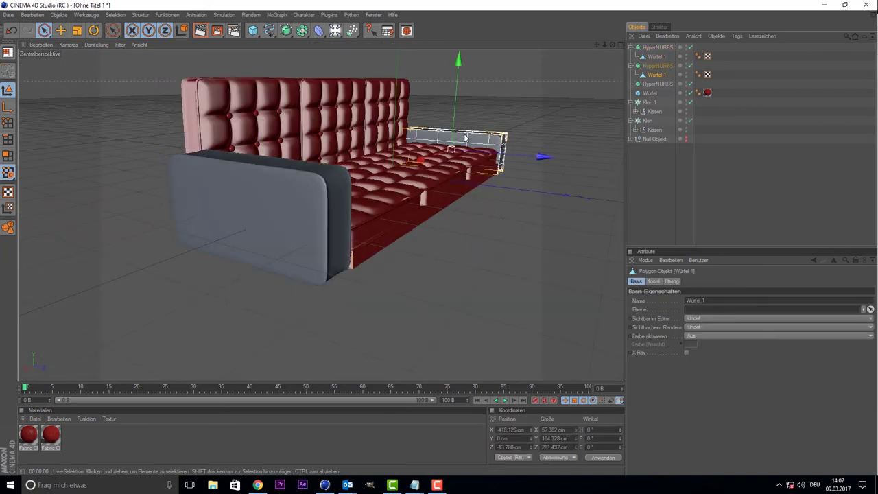
left_click(268, 216)
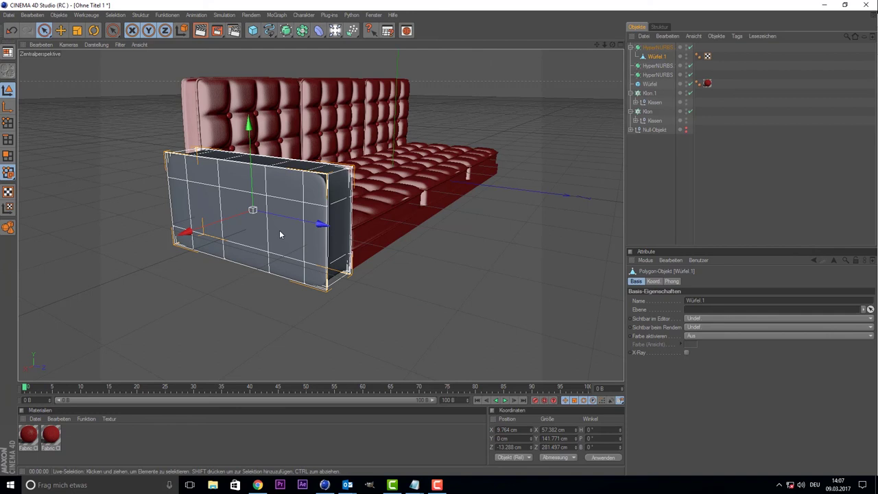
left_click(302, 30, "alt")
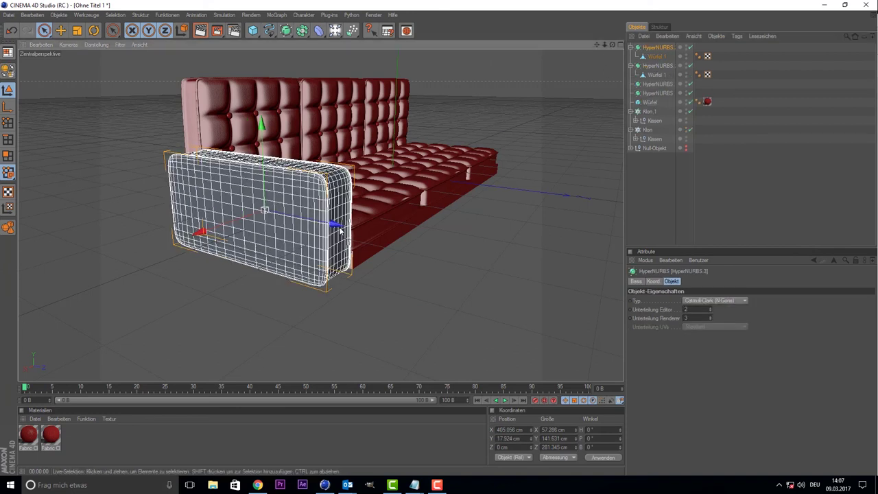
left_click_drag(202, 232, 329, 314)
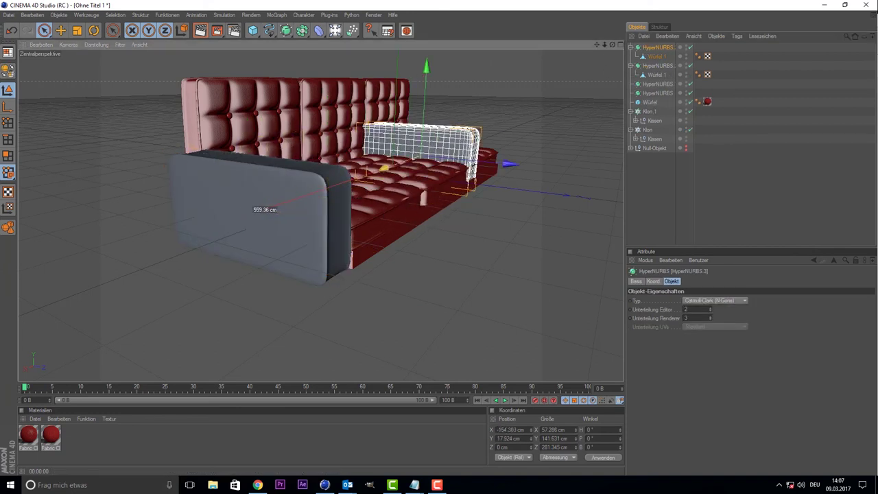
middle_click(330, 314)
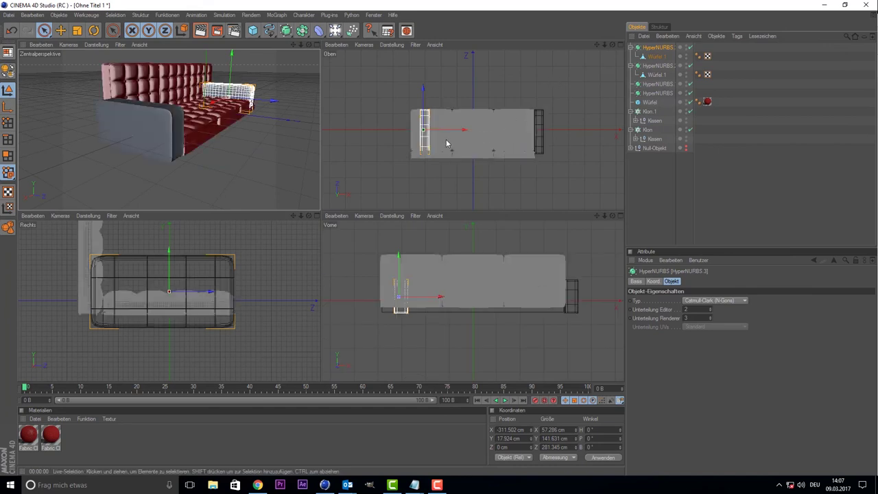
left_click_drag(442, 131, 424, 130)
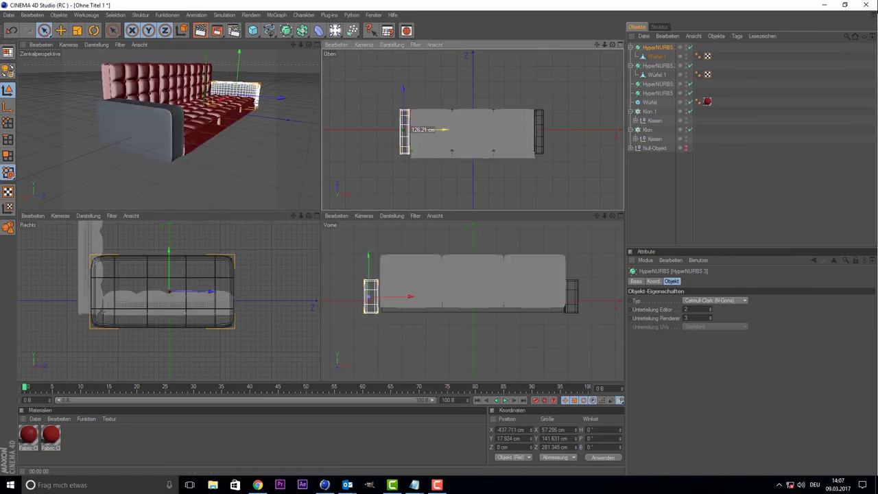
middle_click(269, 110)
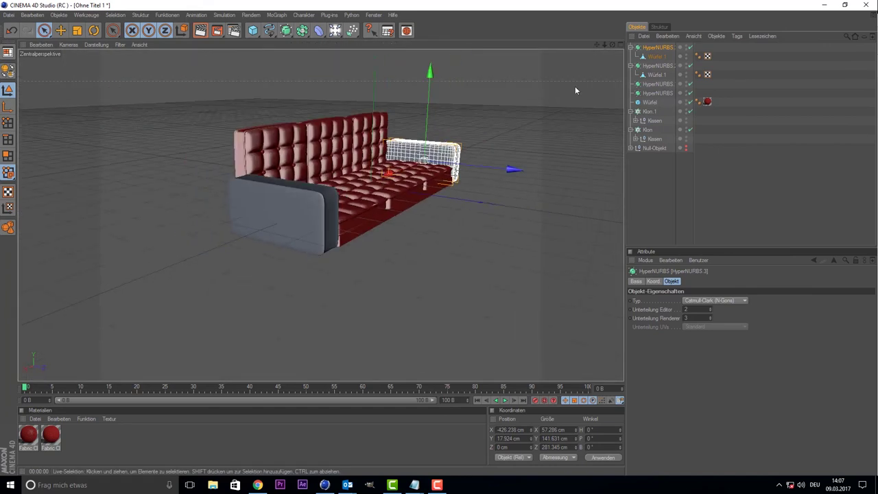
left_click_drag(621, 51, 1, 409)
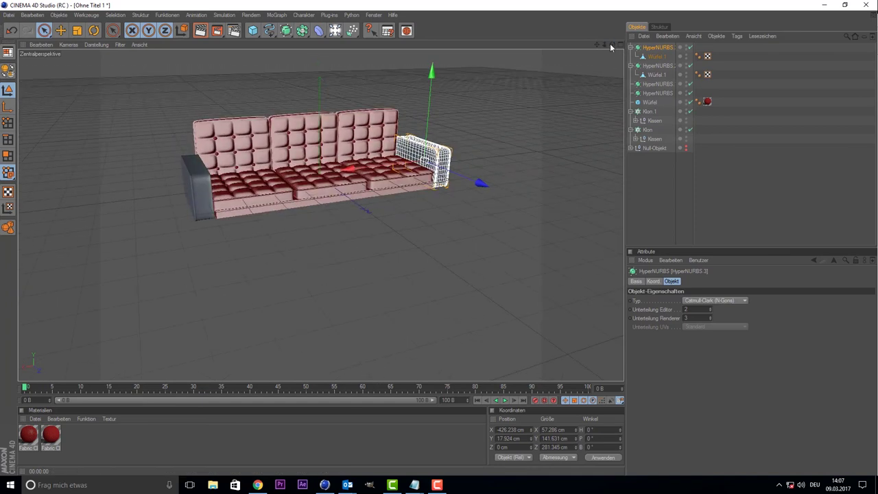
Drag the Fabric Cloth 016 material onto each of the two armrests.
left_click(31, 441)
left_click(53, 439)
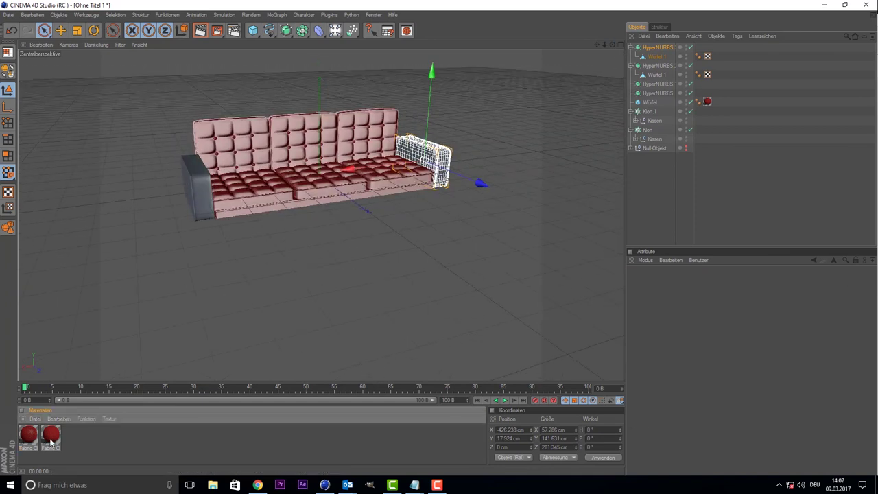
left_click_drag(439, 163, 440, 164)
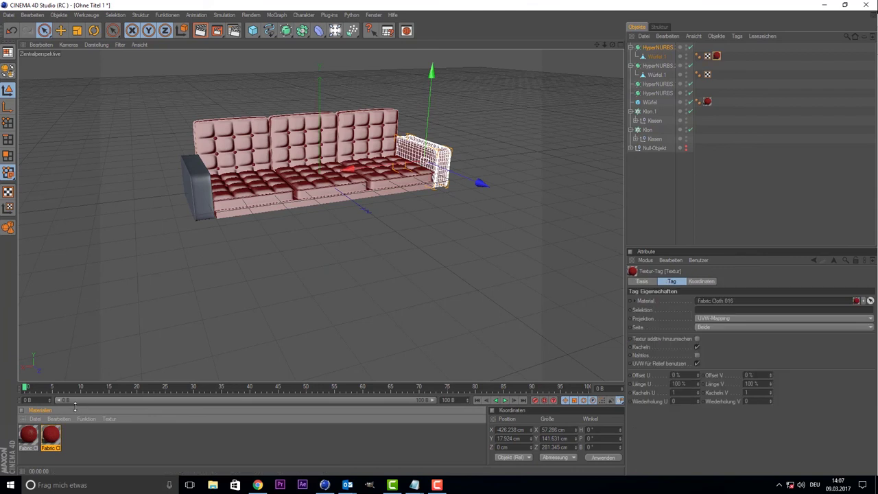
left_click_drag(205, 199, 205, 200)
left_click(351, 254)
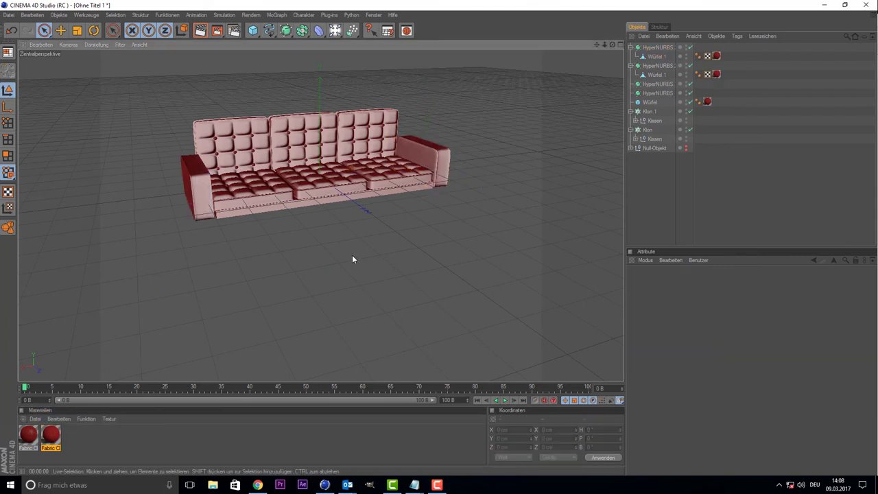
scroll(338, 189, "up", 1)
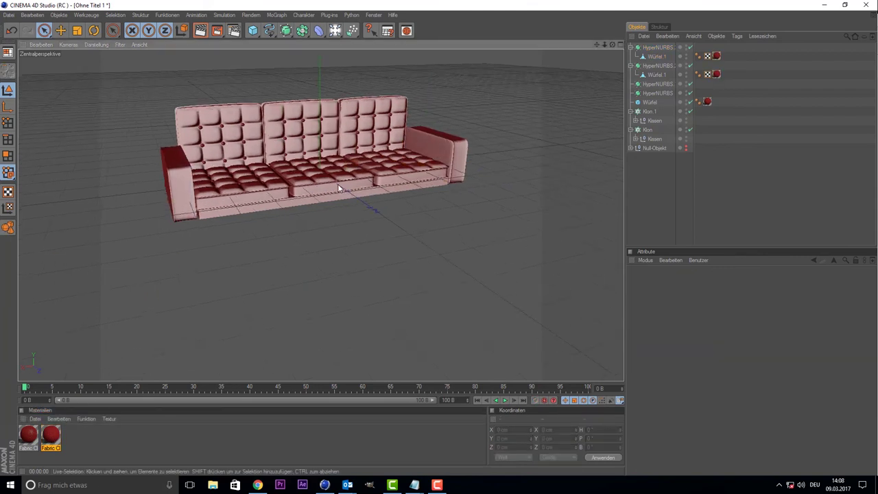
left_click(252, 31)
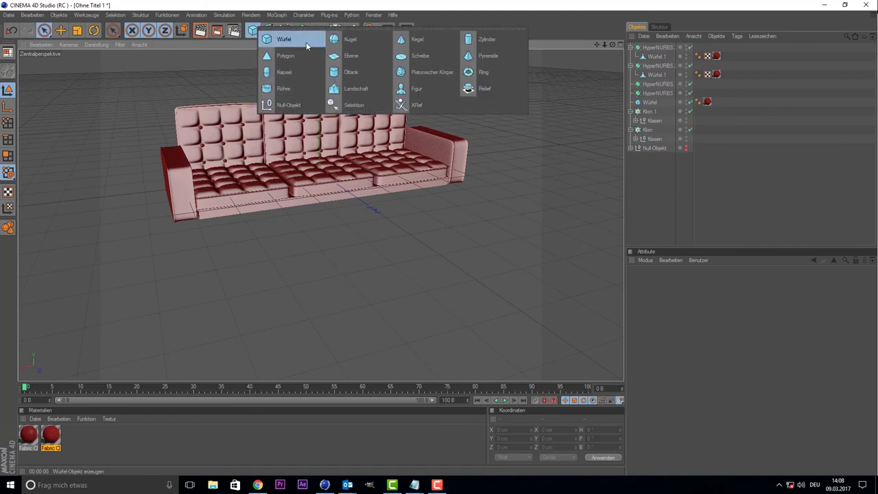
Add a cube and shape it into a 14.7 × 79.5 × 17.6 cm leg at Y −133 cm.
left_click(306, 46)
scroll(306, 112, "up", 1)
scroll(178, 102, "up", 1)
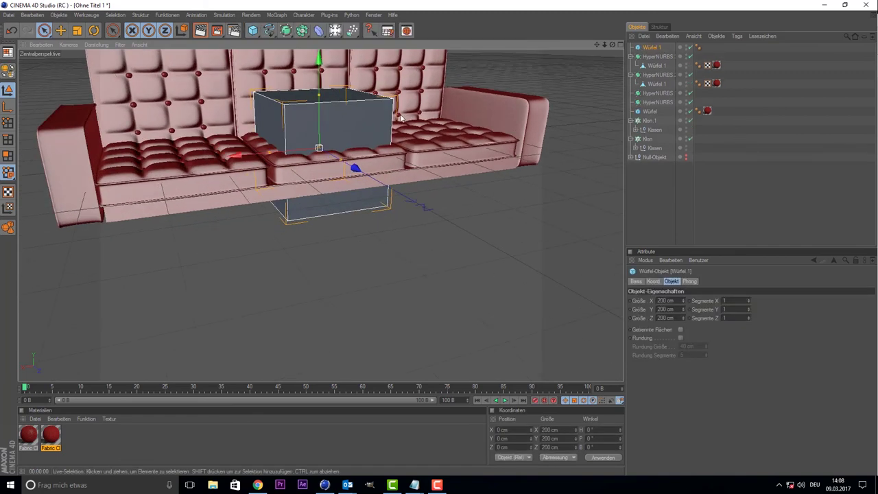
mouse_move(270, 152)
left_mouse_down()
mouse_move(319, 148)
mouse_move(323, 123)
left_mouse_up()
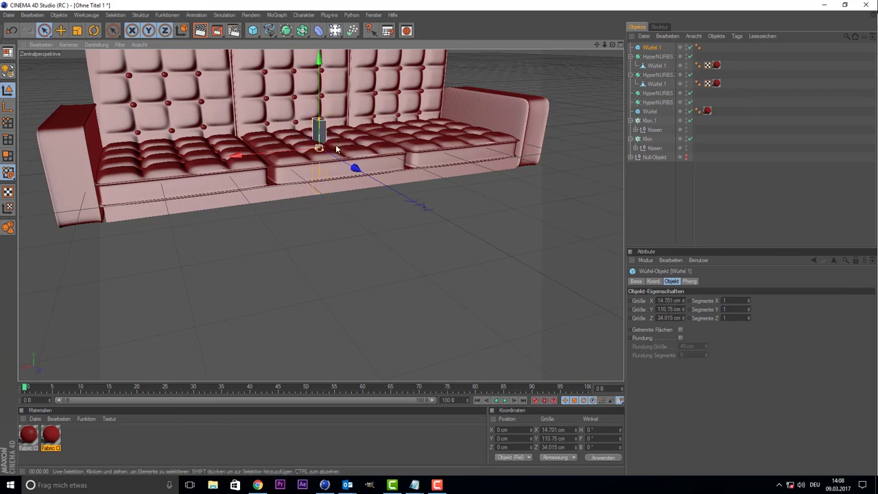
left_click_drag(318, 96, 318, 132)
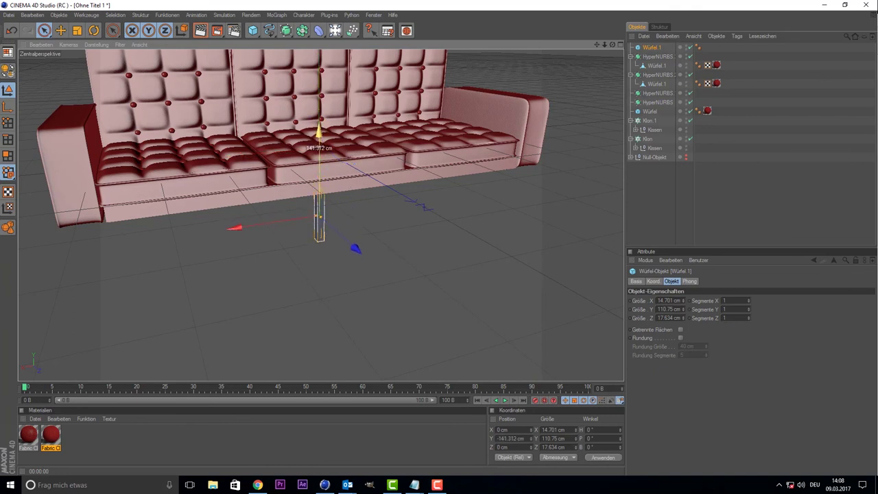
scroll(283, 196, "down", 2)
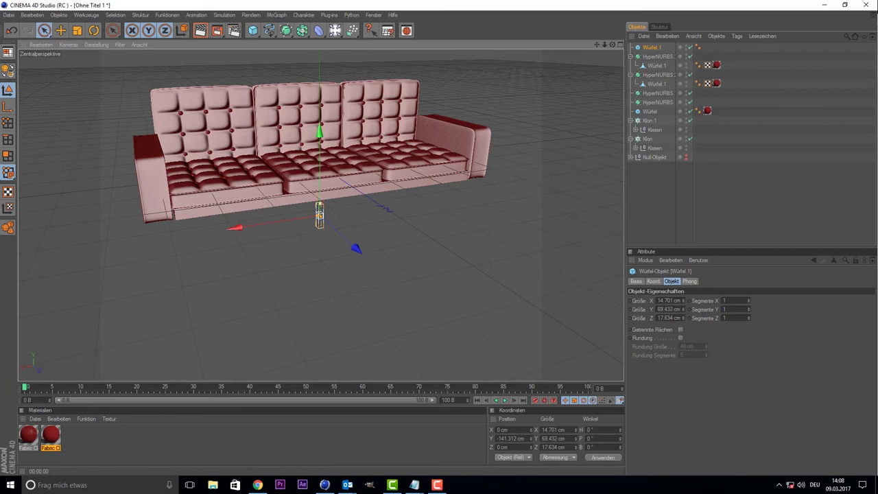
left_click_drag(321, 179, 320, 174)
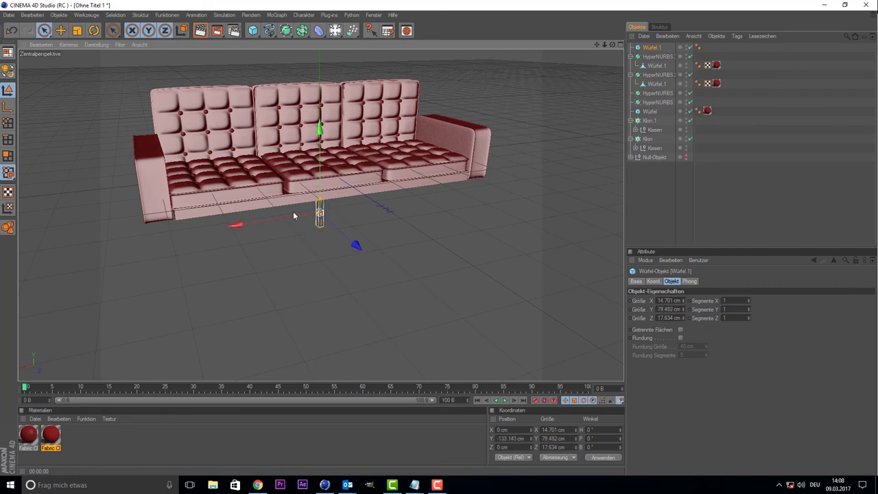
Add a MoGraph Klon containing the leg cube Würfel.1, set to Gitter mode.
left_click(276, 14)
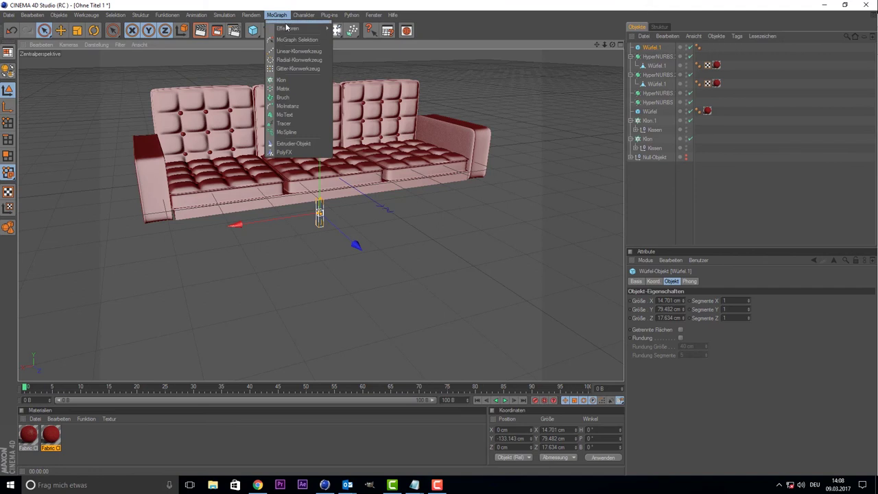
left_click(291, 78)
left_click_drag(646, 59, 648, 48)
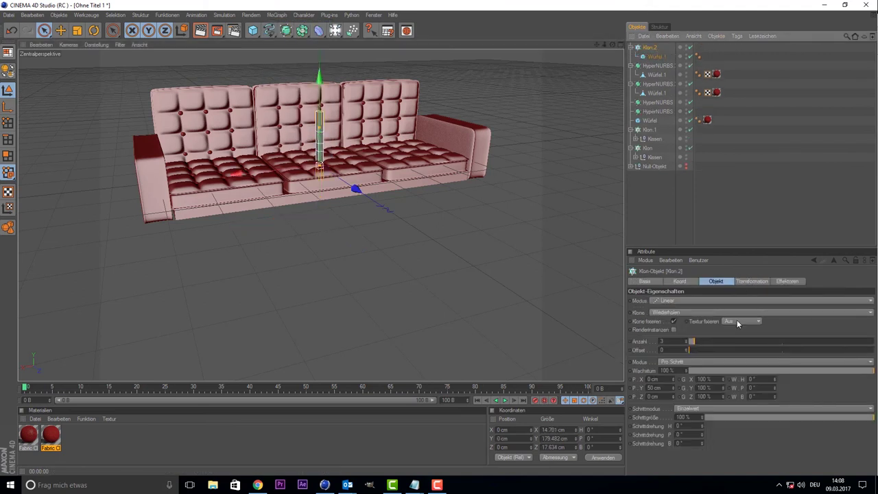
left_click(687, 300)
left_click(667, 335)
Set the grid's vertical clone count to 1.
middle_click(348, 236)
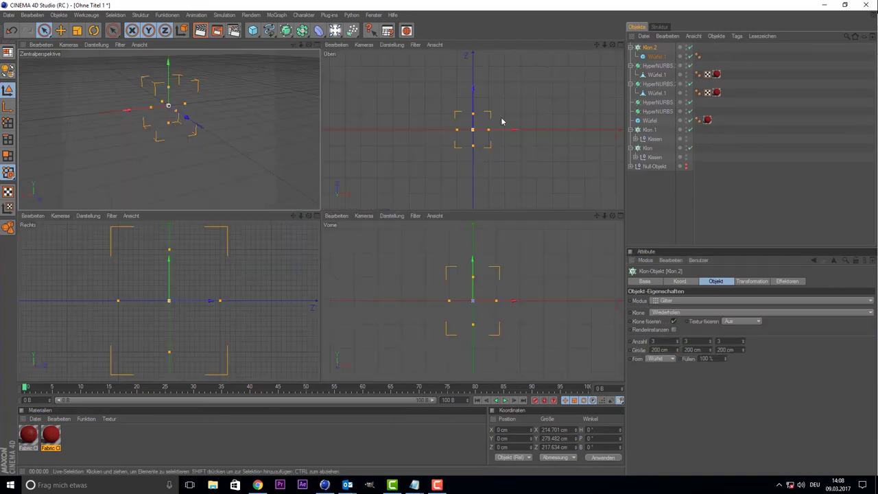
middle_click(459, 144)
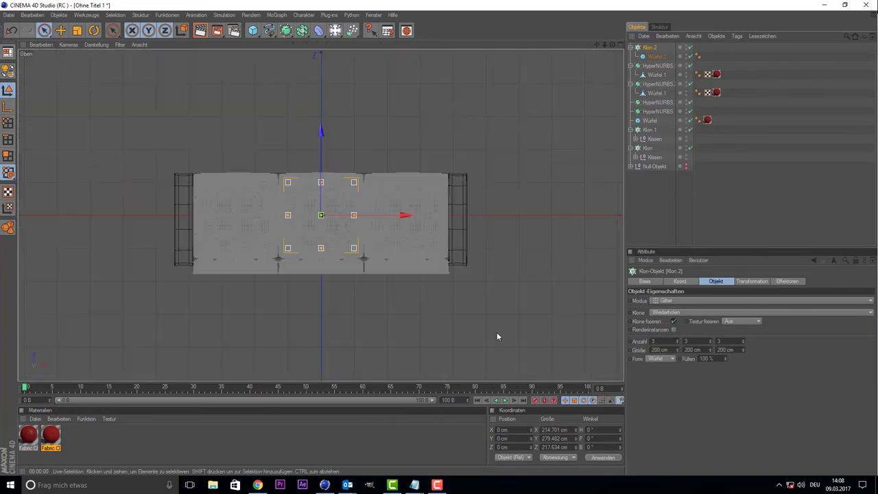
middle_click(501, 271)
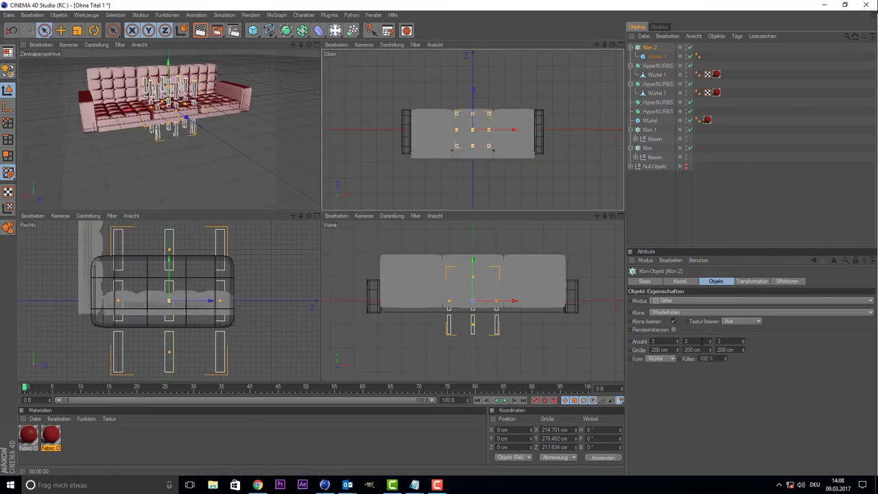
double_click(700, 341)
type("1")
key("Return")
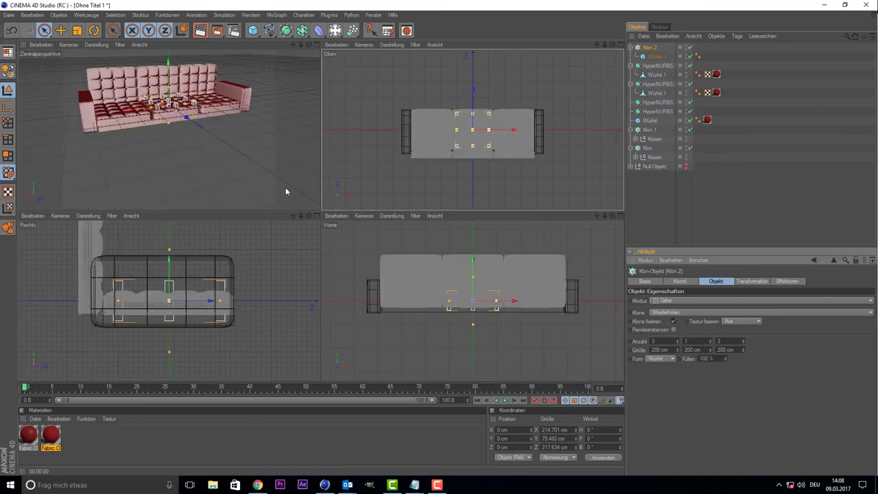
scroll(173, 123, "up", 3)
scroll(294, 107, "down", 3)
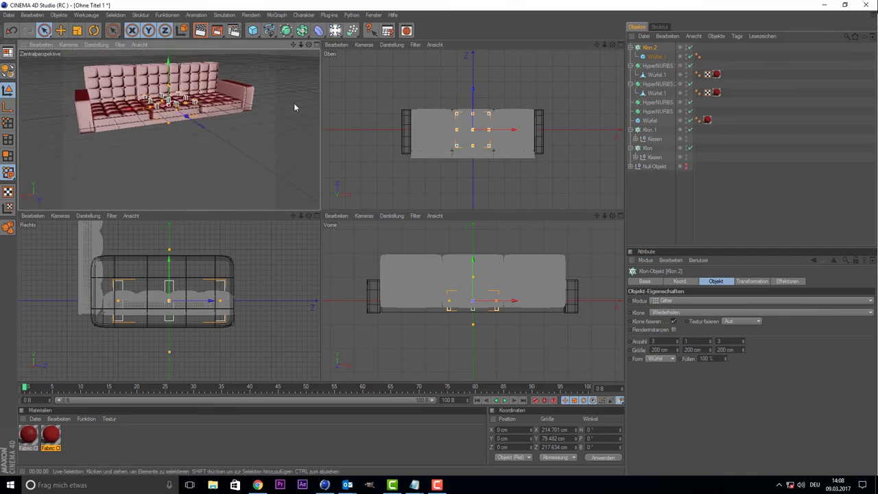
Set 5 legs along X and 3 rows in depth, with grid size 752/200/245 cm.
left_click(676, 350)
mouse_move(677, 349)
left_mouse_down()
mouse_move(713, 349)
mouse_move(686, 350)
left_mouse_up()
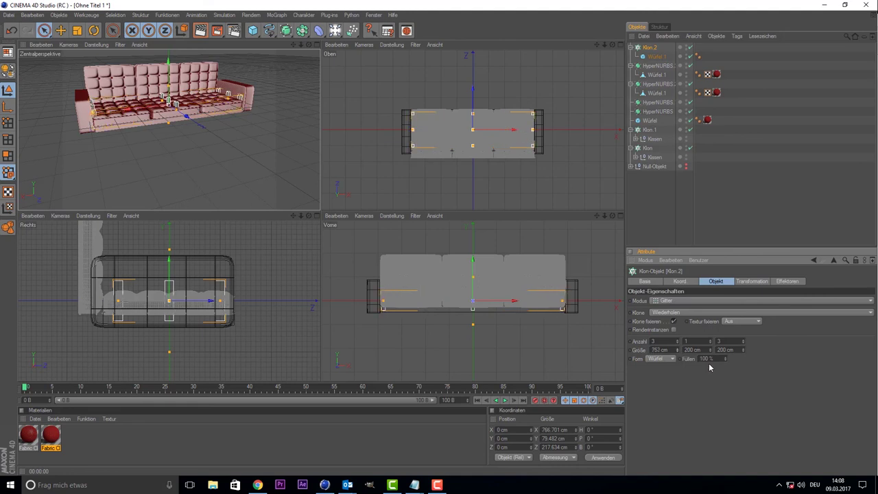
left_click(678, 341)
left_click(678, 341)
left_click(744, 340)
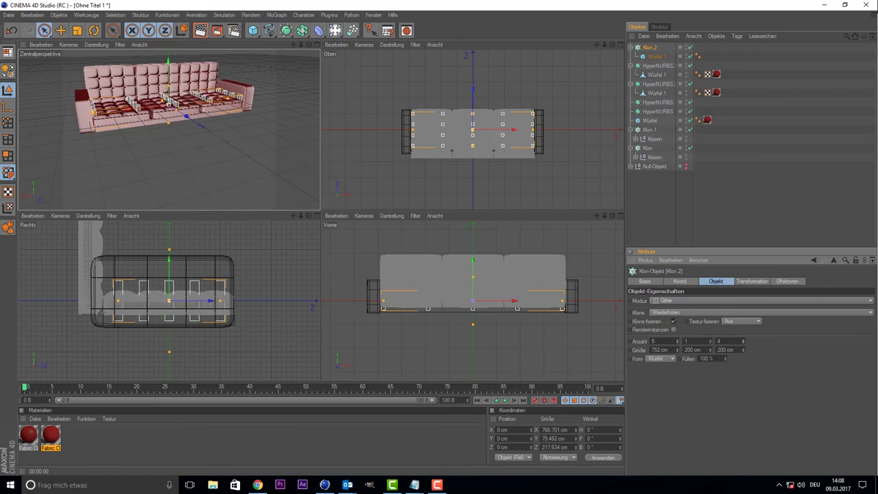
left_click(742, 343)
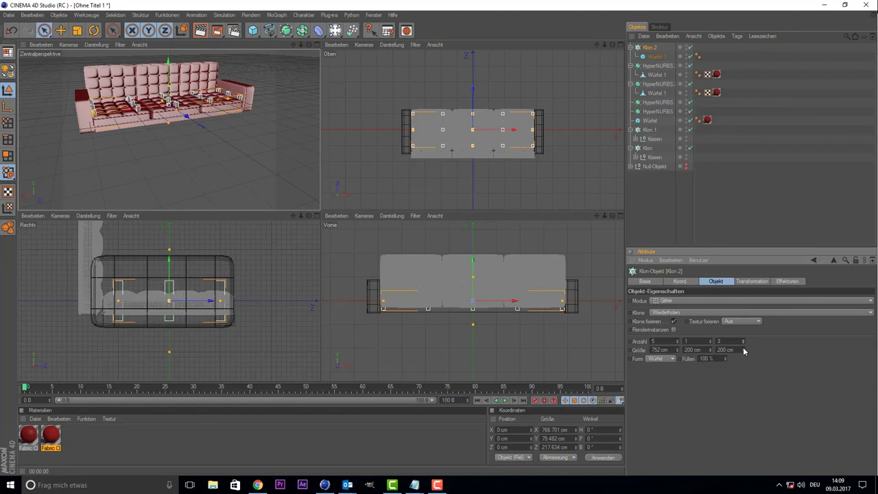
left_click_drag(744, 350, 744, 342)
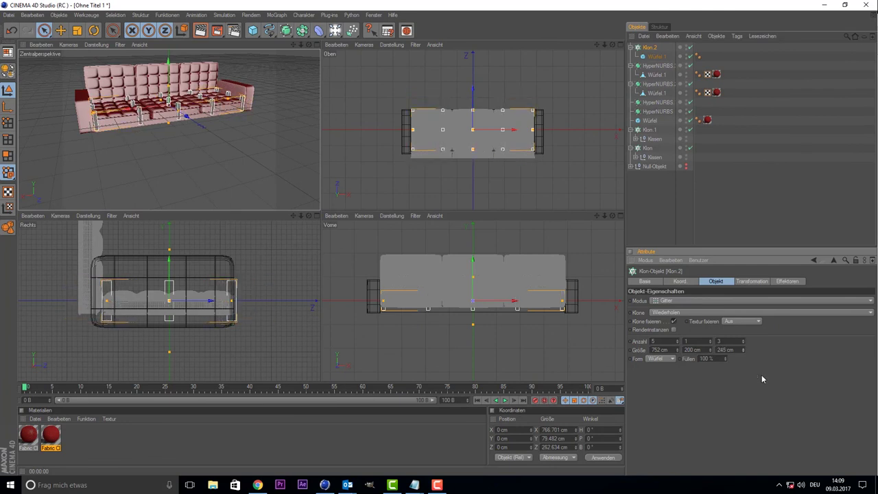
Move the leg grid down so the legs sit just under the sofa's base.
left_click_drag(472, 91, 472, 94)
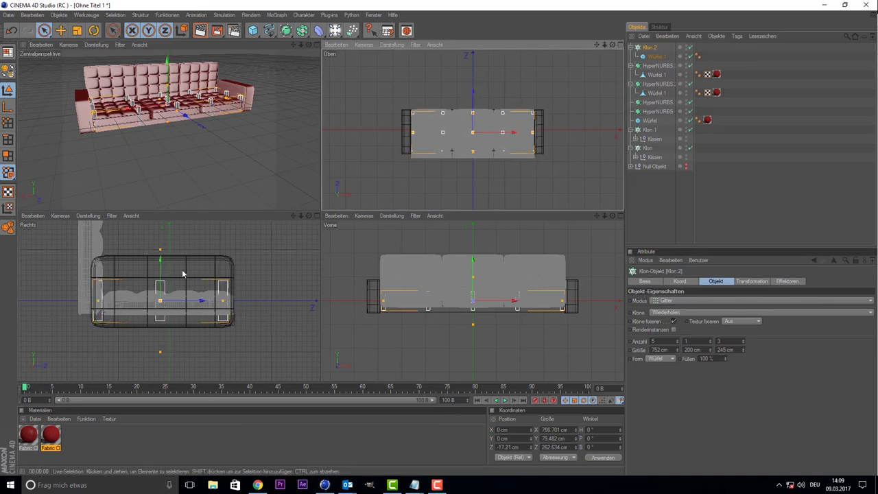
left_click_drag(160, 260, 160, 306)
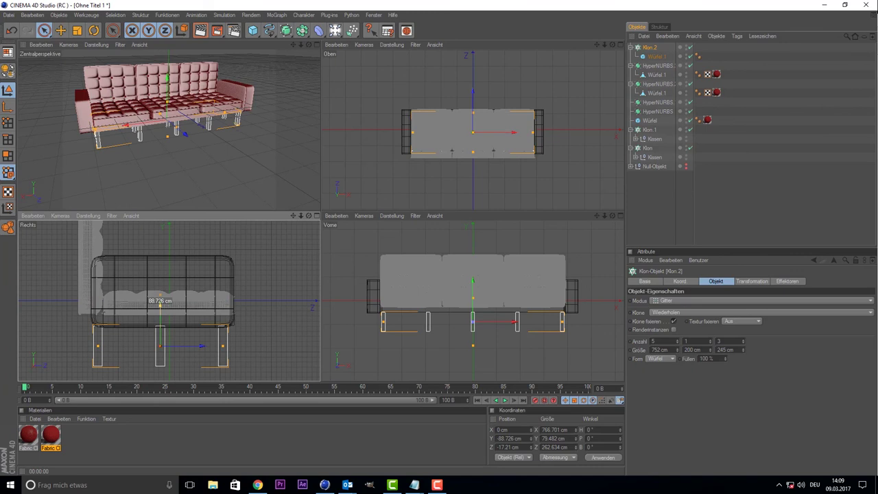
left_click_drag(160, 307, 160, 306)
key("F1")
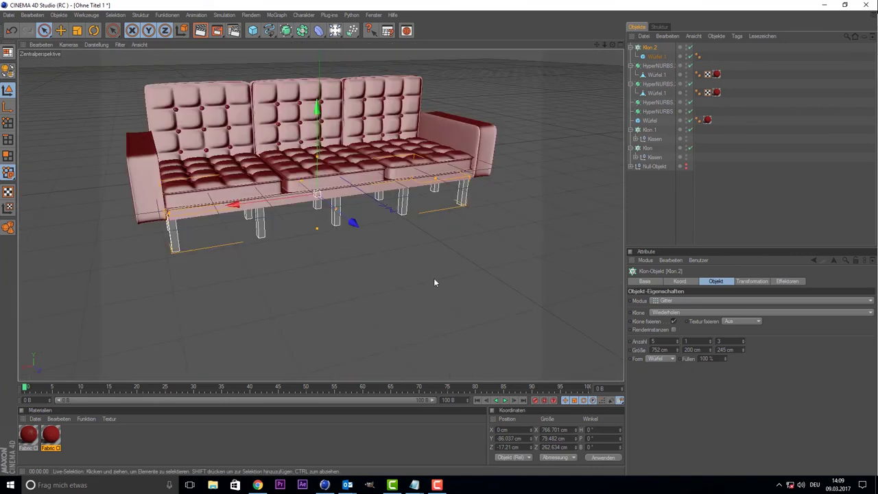
left_click_drag(319, 172, 319, 162)
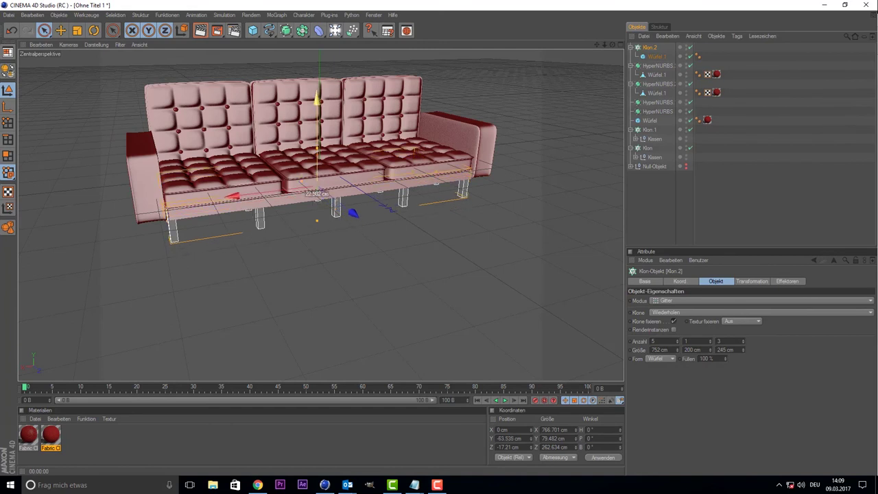
left_click(650, 189)
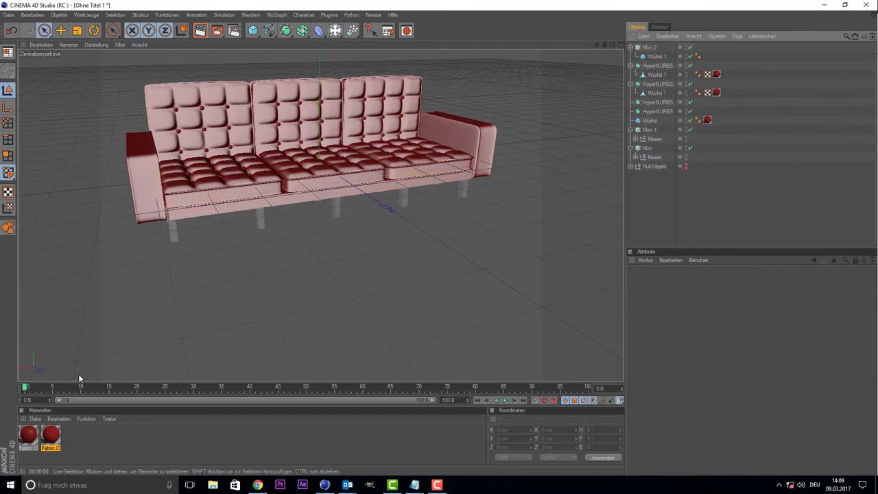
Create a new material with its Farbe set to dark brown R85 G43 B0.
double_click(75, 446)
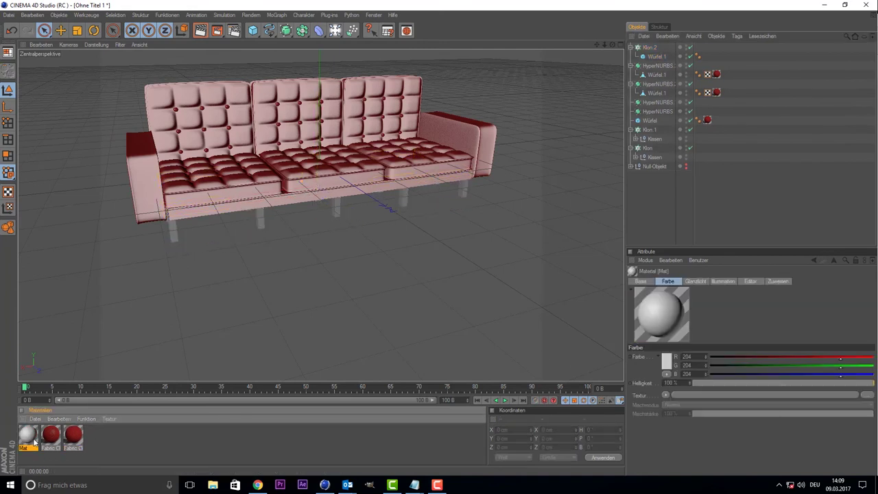
double_click(28, 434)
left_click(148, 158)
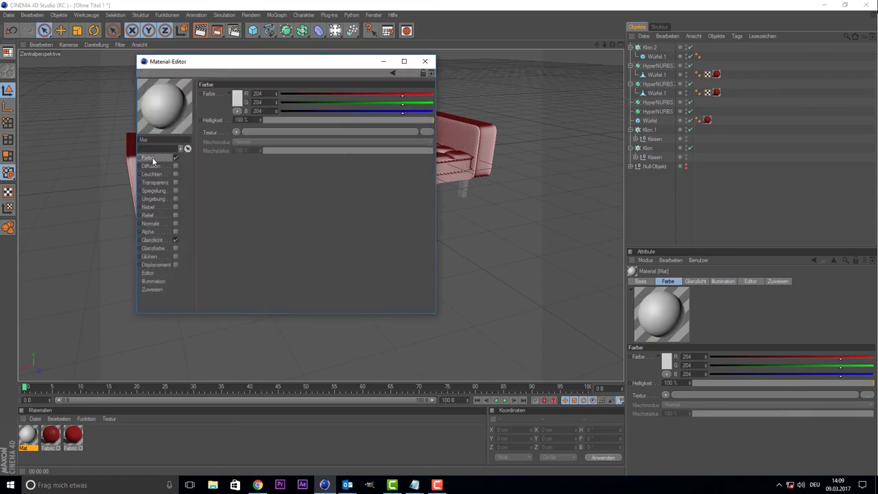
left_click(236, 102)
mouse_move(219, 84)
left_mouse_down()
mouse_move(204, 113)
mouse_move(182, 96)
left_mouse_up()
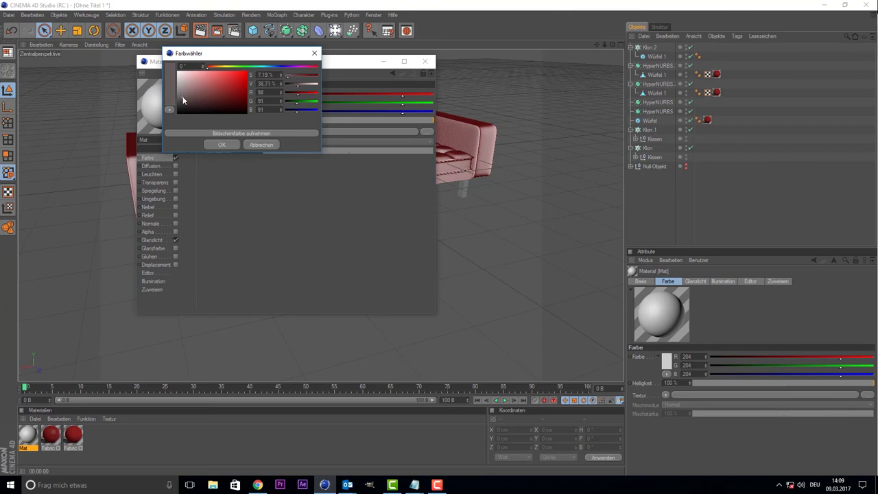
left_click_drag(223, 65, 257, 102)
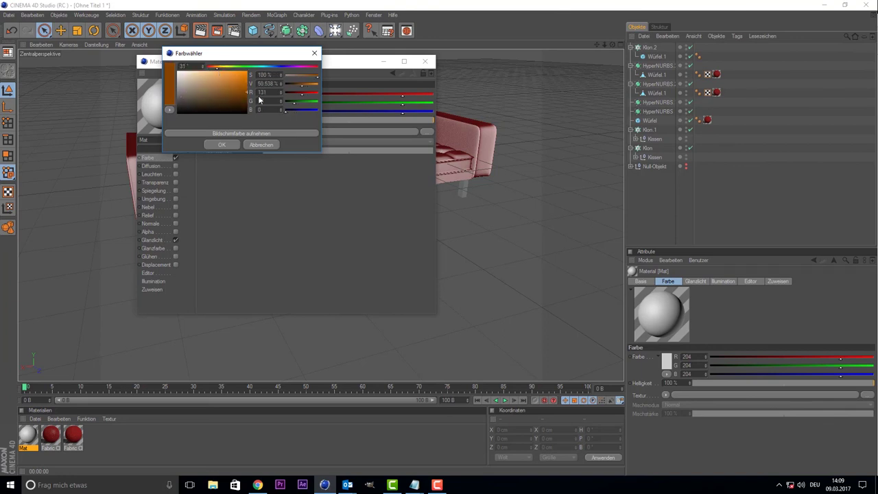
left_click(221, 145)
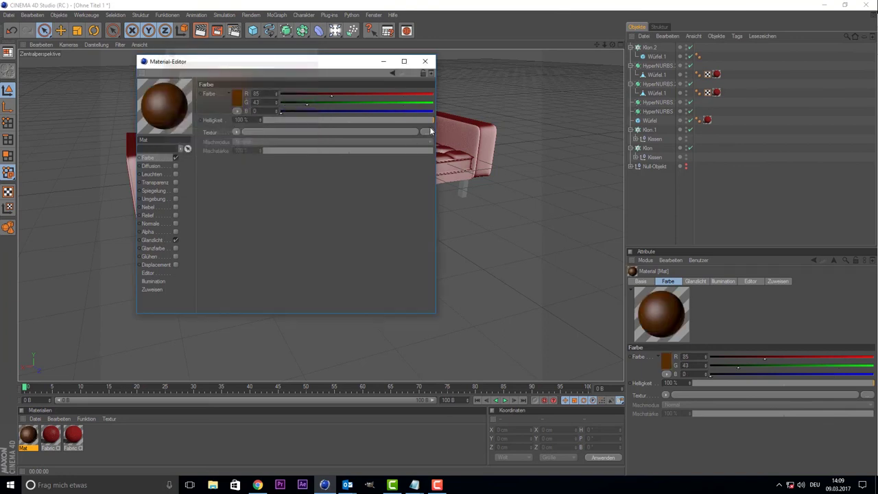
left_click(425, 62)
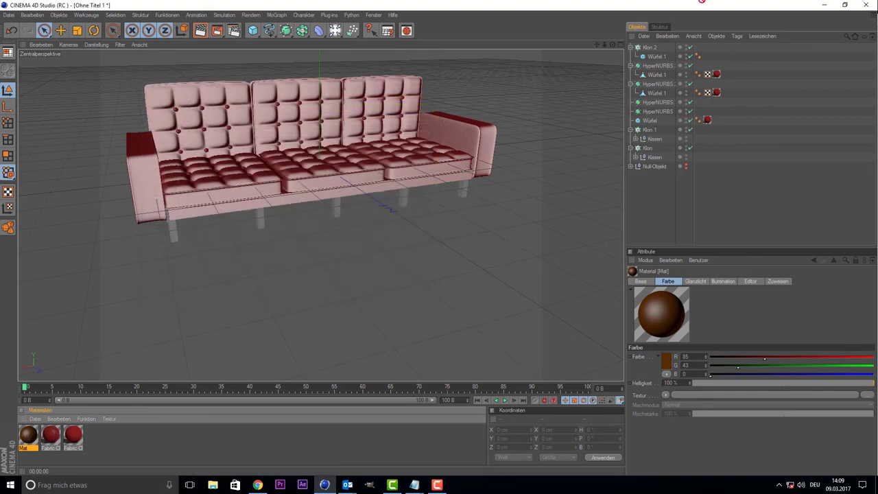
Apply the brown material to the leg cloner Klon.2.
left_click_drag(651, 50, 651, 48)
scroll(535, 190, "down", 3)
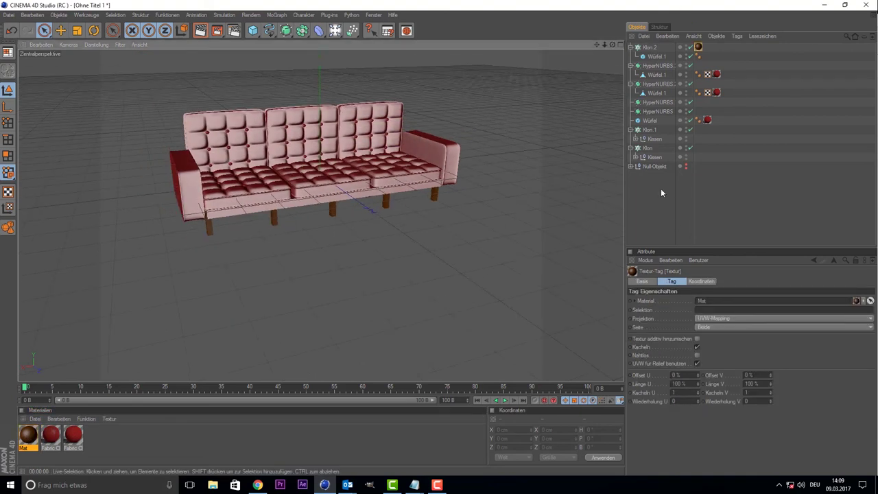
left_click(644, 189)
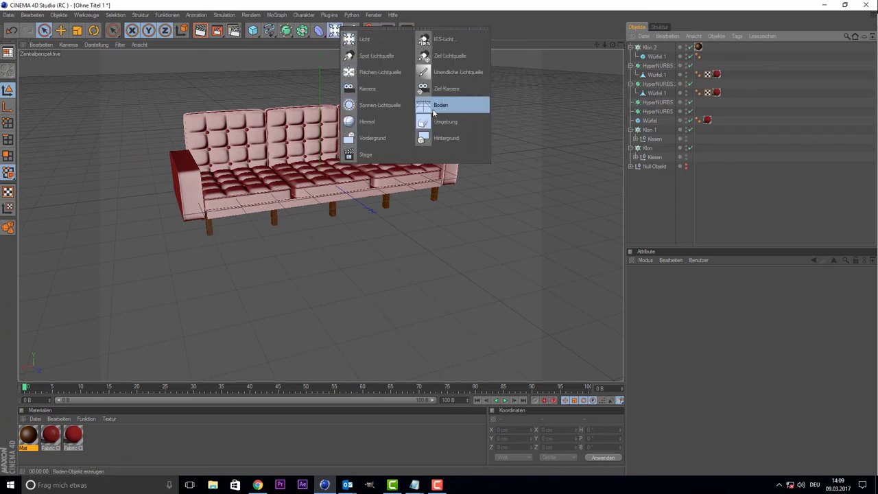
Add a floor object and lower it to the bottom of the legs.
left_click_drag(351, 30, 439, 110)
middle_click(324, 168)
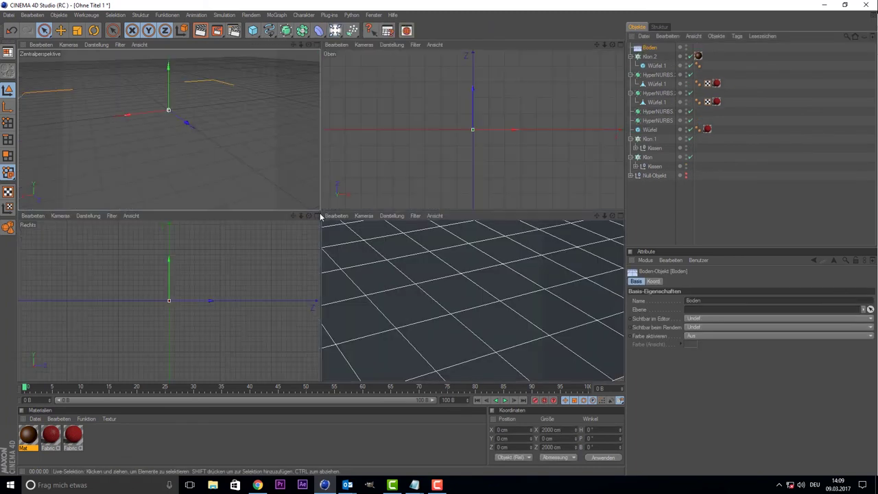
left_click_drag(472, 288, 472, 325)
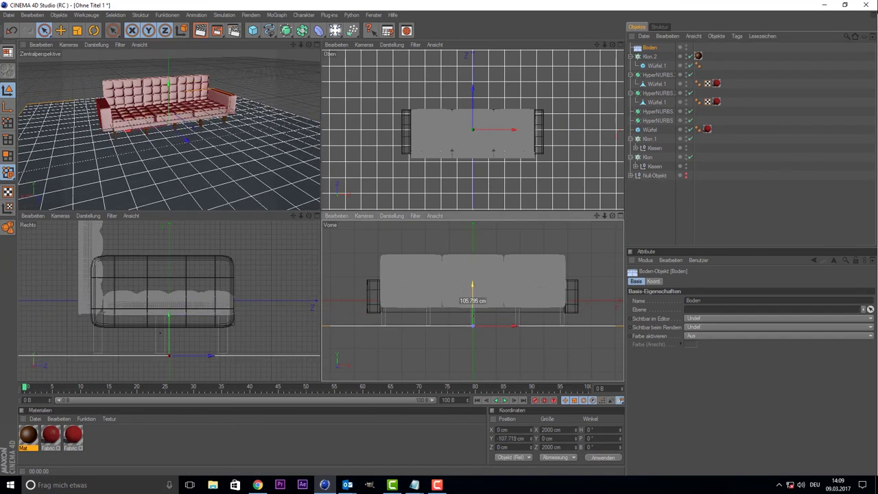
middle_click(244, 82)
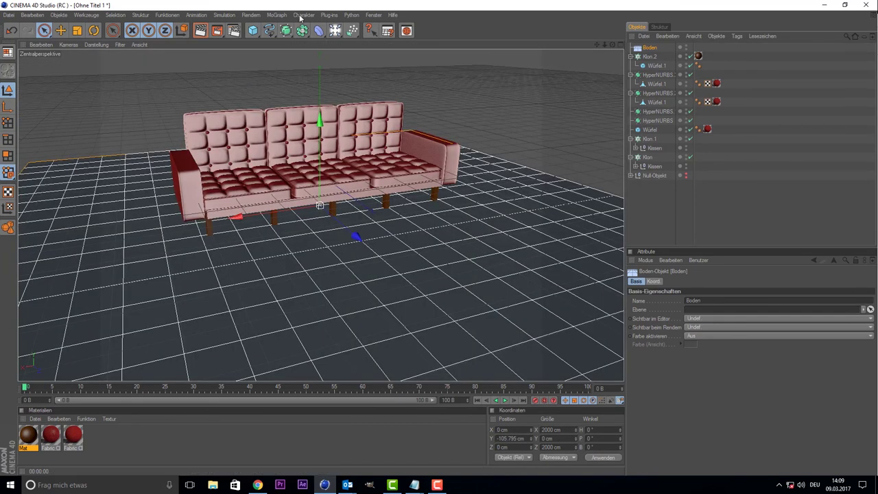
Place a light left of and above the sofa, then Ctrl-drag two copies along X and Z.
left_click(335, 31)
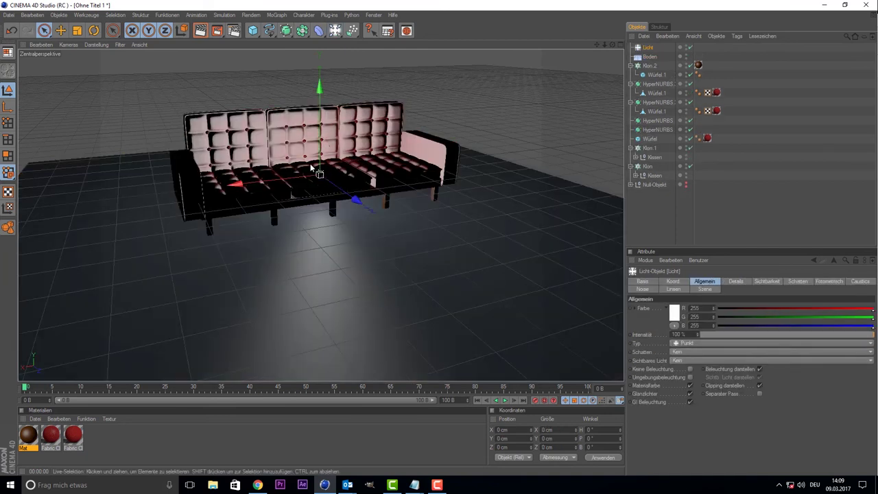
left_click_drag(234, 184, 20, 208)
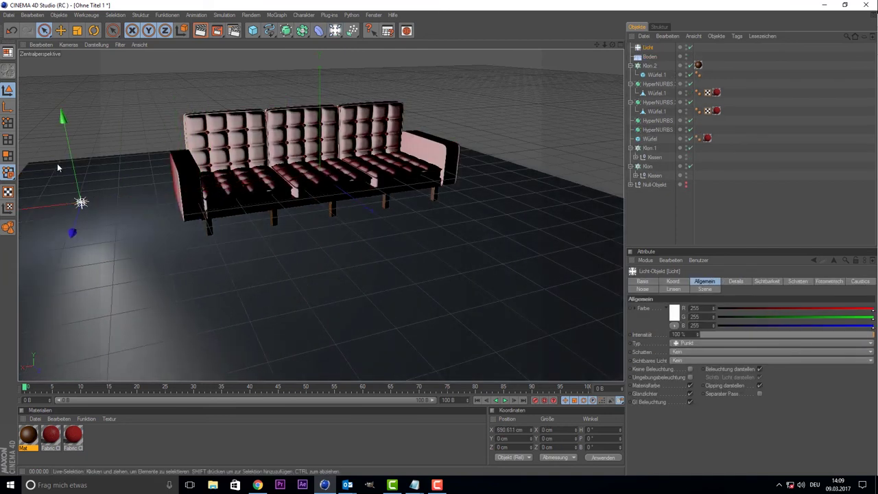
left_click_drag(58, 166, 75, 192)
scroll(138, 204, "down", 2)
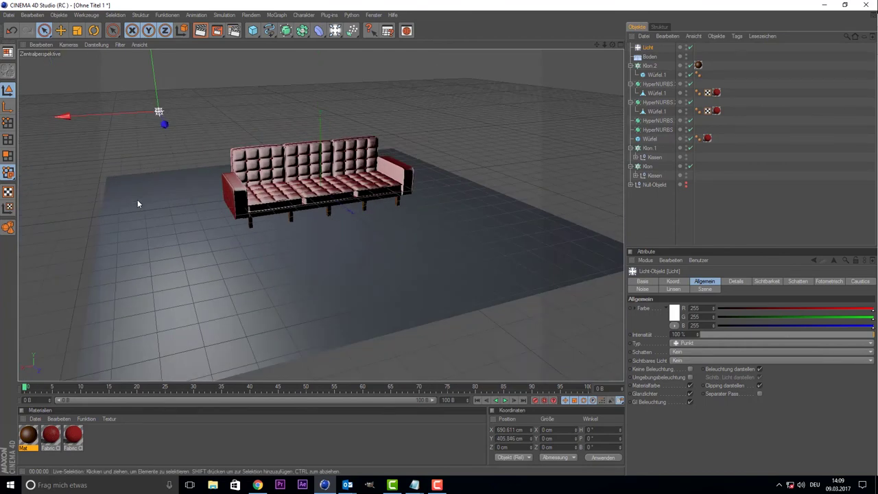
scroll(137, 203, "down", 1)
scroll(170, 100, "down", 2)
left_click_drag(207, 99, 207, 93)
left_click_drag(164, 146, 220, 162, "ctrl")
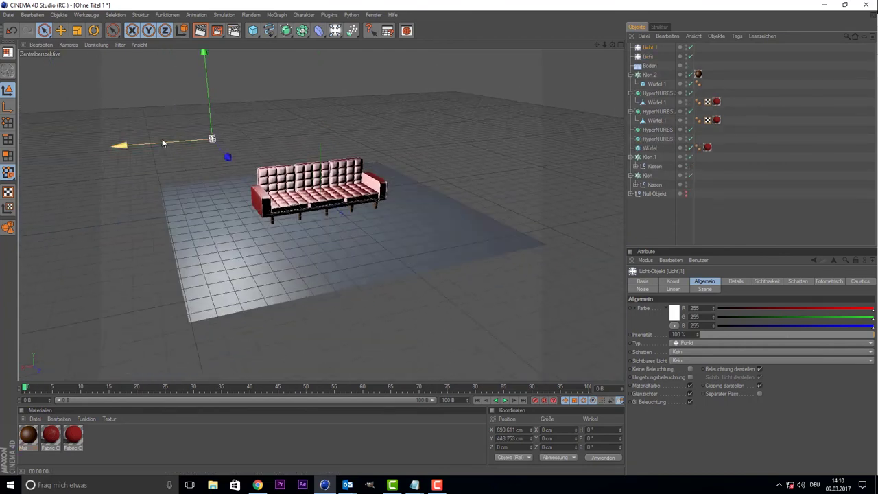
mouse_move(439, 131)
left_mouse_down("ctrl")
mouse_move(402, 170)
mouse_move(422, 199)
left_mouse_up("ctrl")
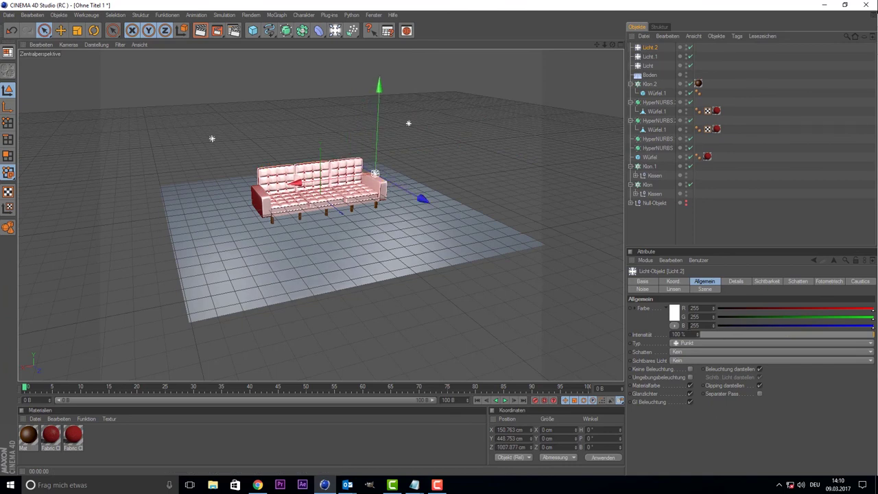
Set the third light's (Licht.2) intensity to 70%.
left_click(680, 334)
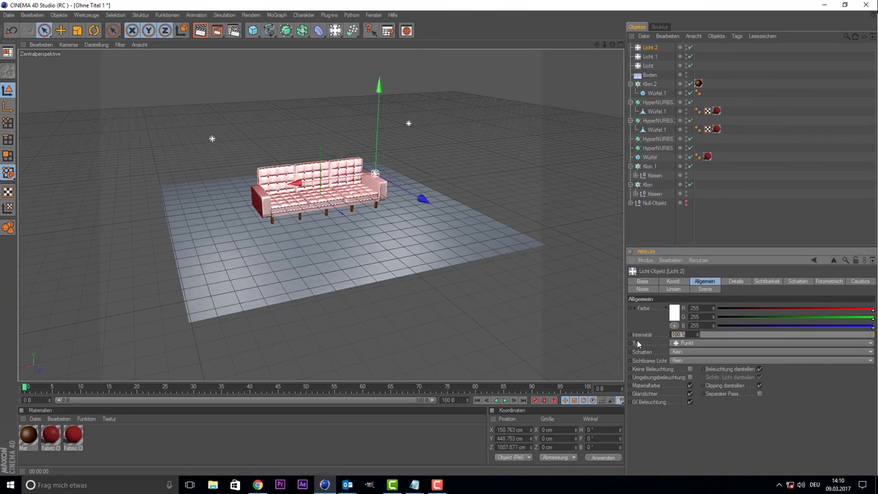
type("170")
key("Return")
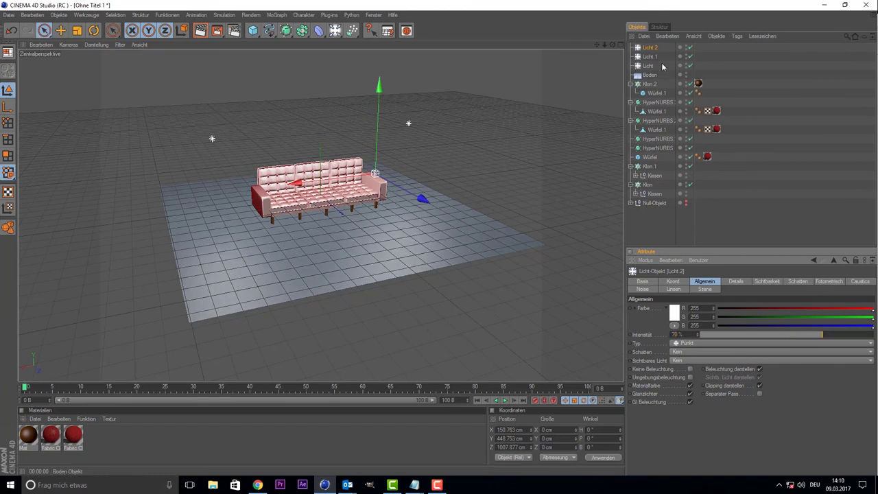
Give all three lights soft Shadow-Maps (Weich) shadows and reframe the sofa in view.
left_click_drag(706, 72, 657, 47)
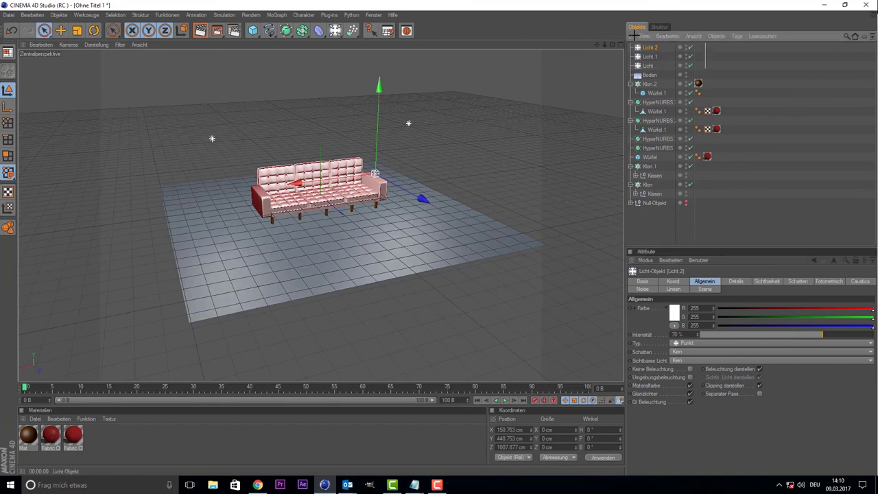
left_click(694, 352)
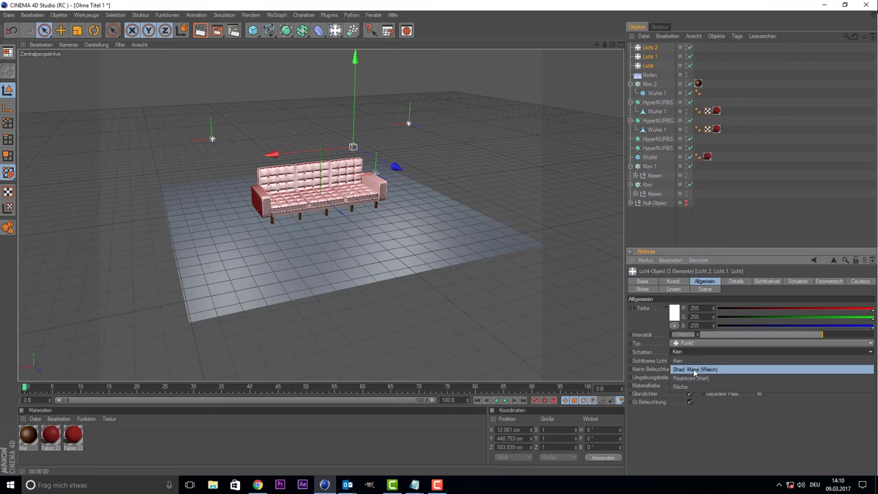
left_click(694, 370)
scroll(469, 101, "up", 6)
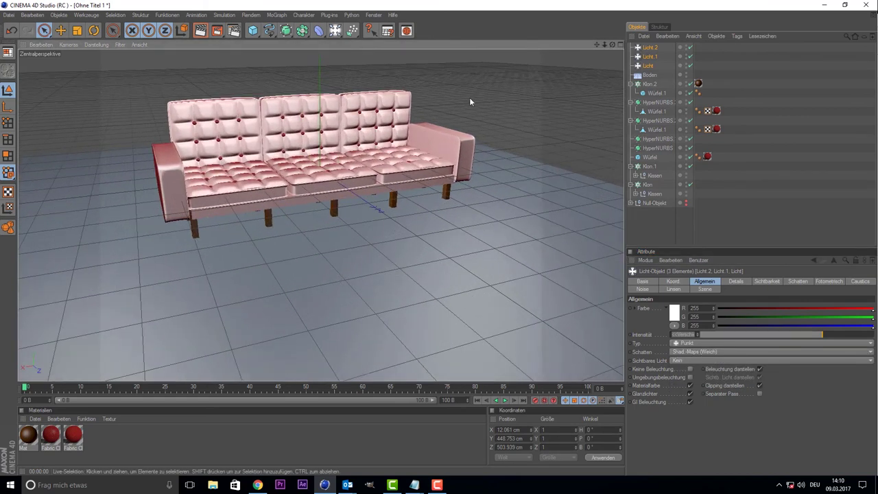
left_click_drag(596, 44, 318, 62)
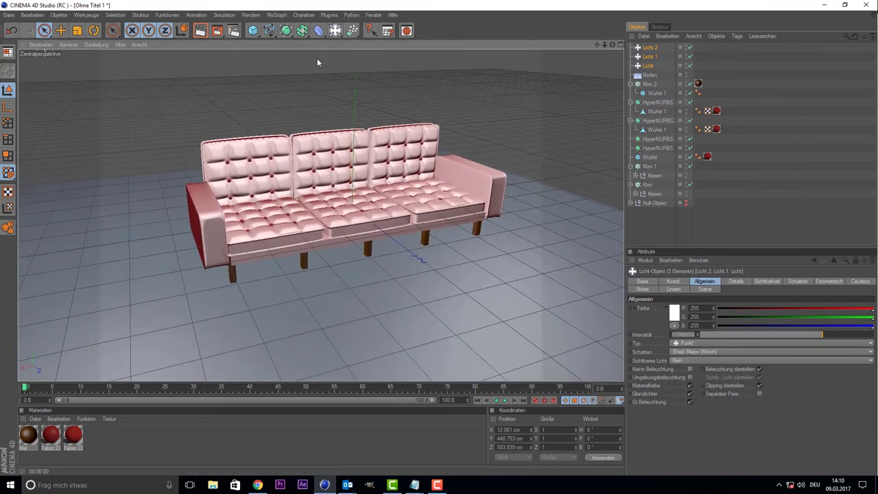
Add Ambient Occlusion and Global Illumination effects in the Render Settings.
left_click(234, 31)
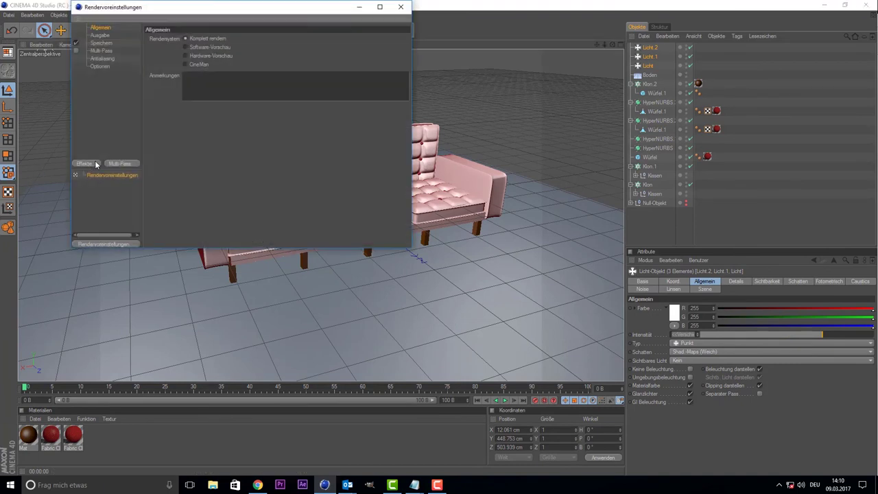
left_click(96, 164)
left_click(113, 196)
left_click(91, 165)
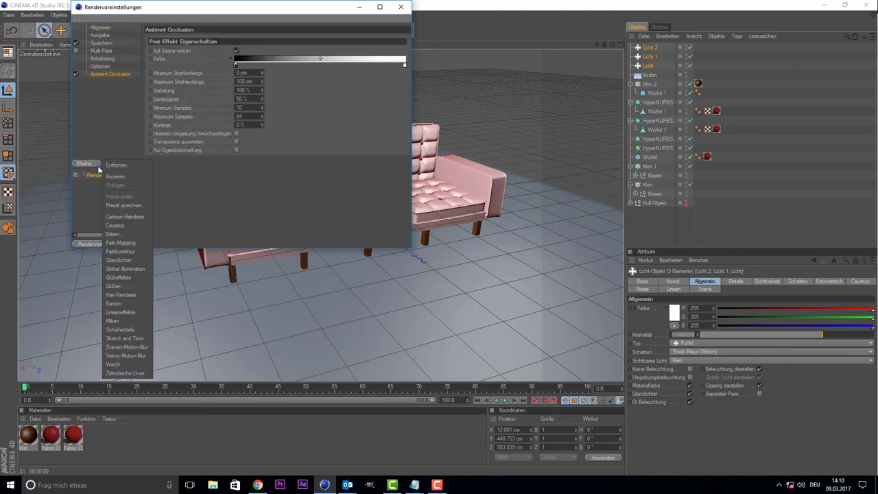
left_click(123, 269)
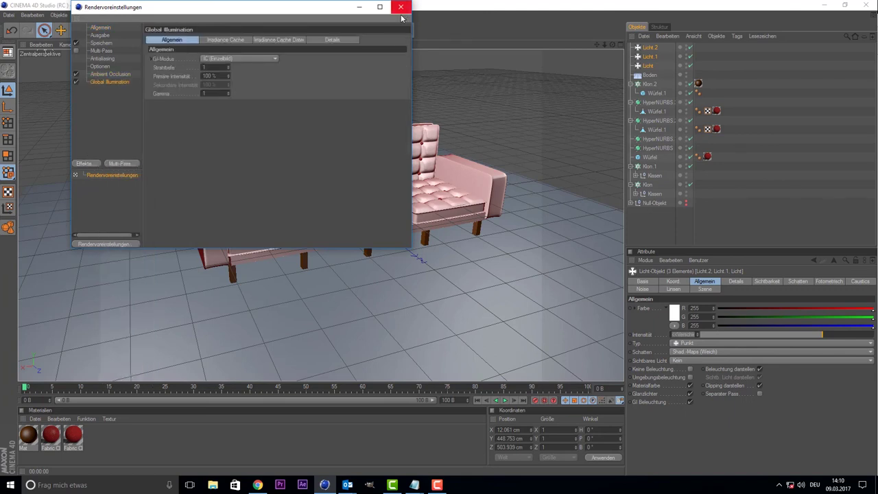
left_click(400, 7)
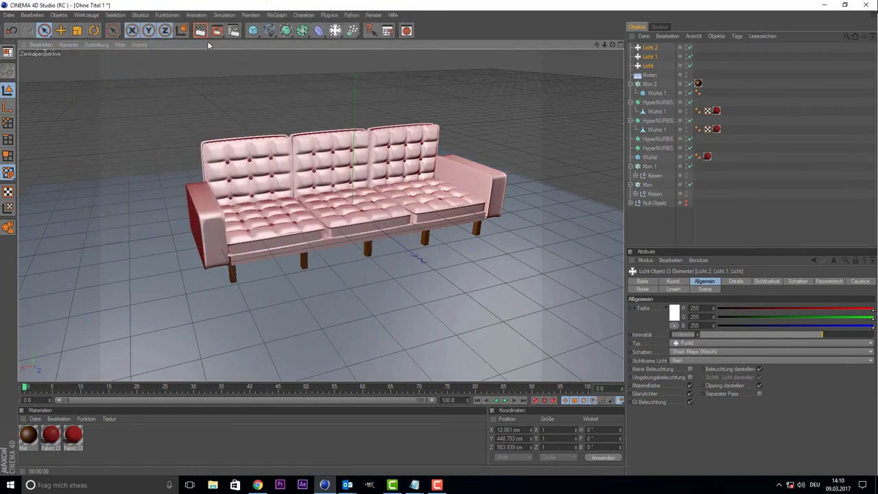
Abort the Picture Viewer render and render the red sofa in the viewport instead.
key("shift+r")
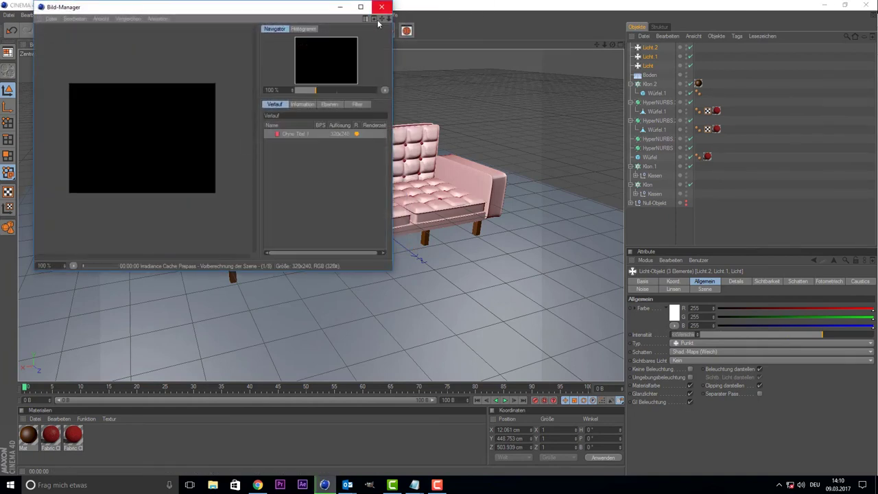
left_click(381, 7)
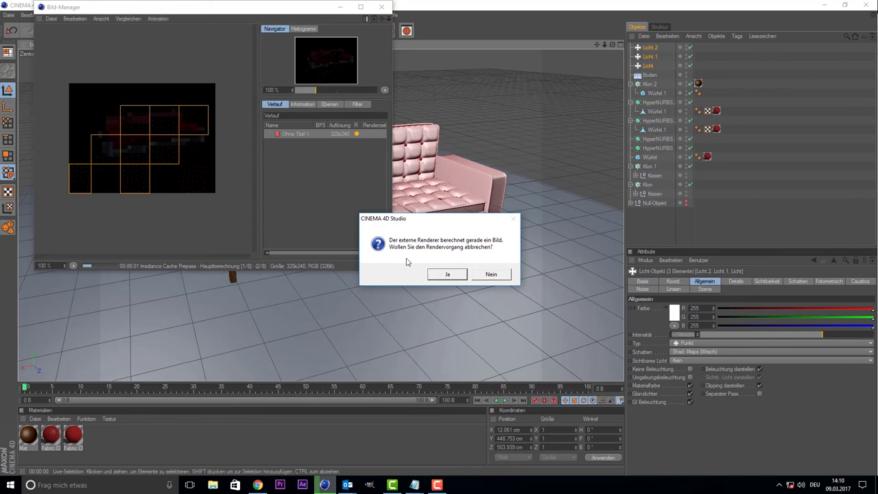
left_click(438, 274)
key("ctrl+r")
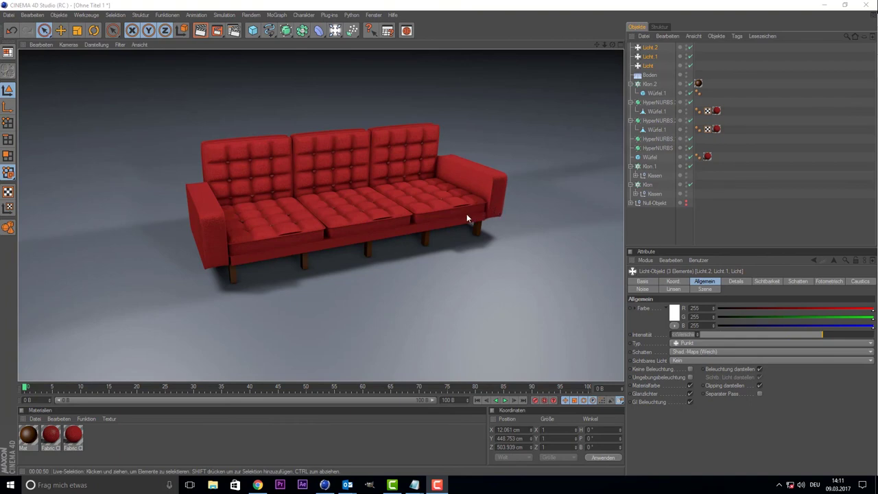
Stretch the seat base wider along X under the left armrest, then raise the left armrest.
left_click(238, 258)
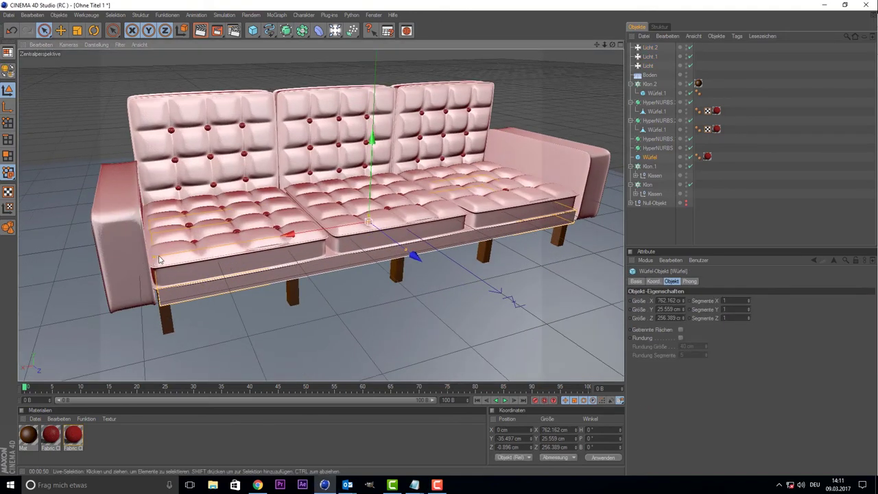
mouse_move(155, 262)
left_mouse_down()
mouse_move(102, 264)
mouse_move(112, 263)
left_mouse_up()
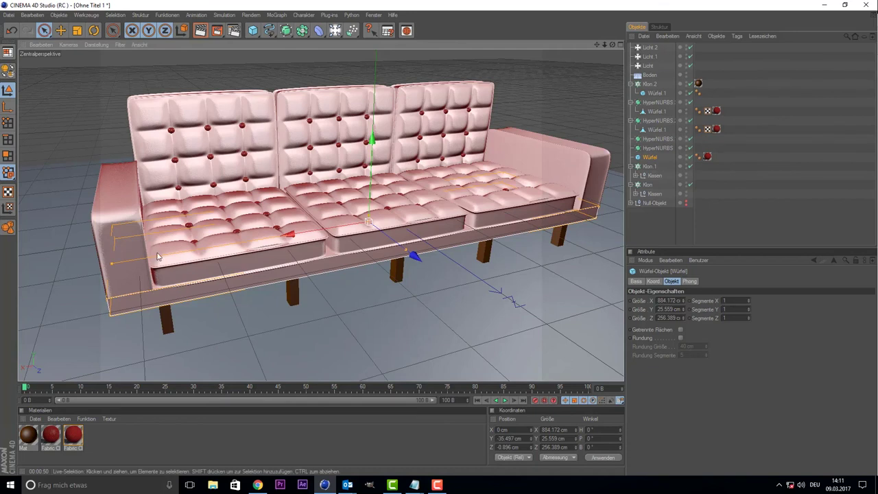
left_click(118, 224)
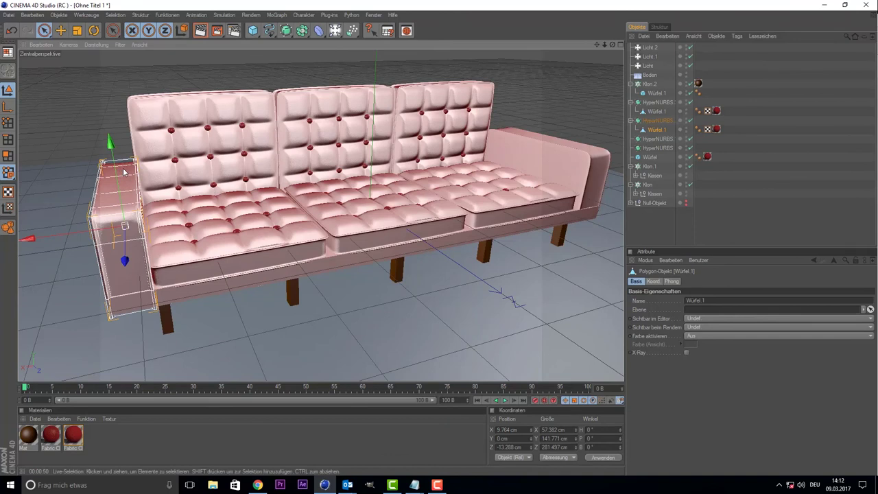
mouse_move(119, 174)
left_mouse_down()
mouse_move(118, 153)
mouse_move(119, 174)
left_mouse_up()
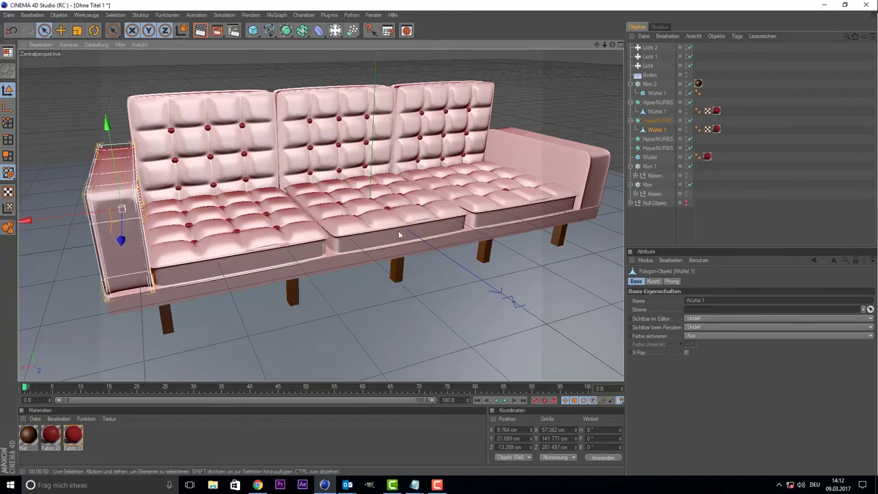
Raise the right armrest about 27 cm along Y.
left_click(539, 160)
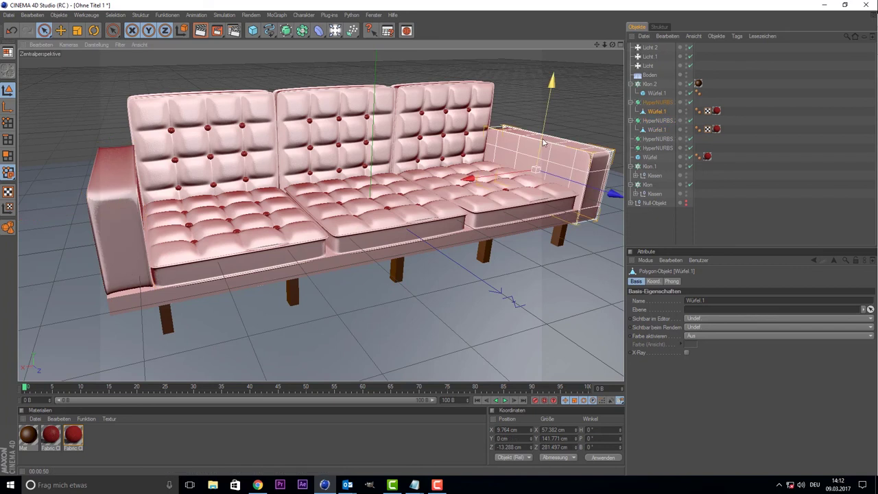
left_click_drag(542, 142, 543, 125)
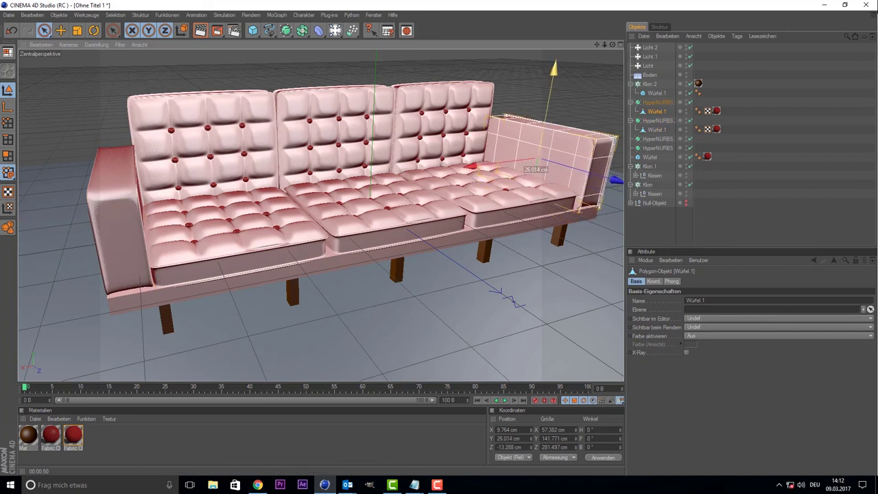
scroll(308, 294, "down", 5)
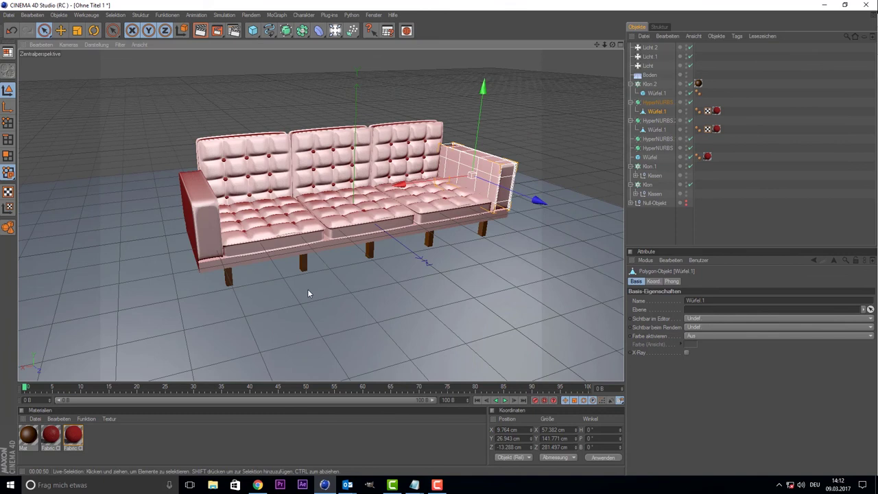
scroll(412, 350, "down", 4)
left_click(327, 263)
scroll(328, 263, "up", 4)
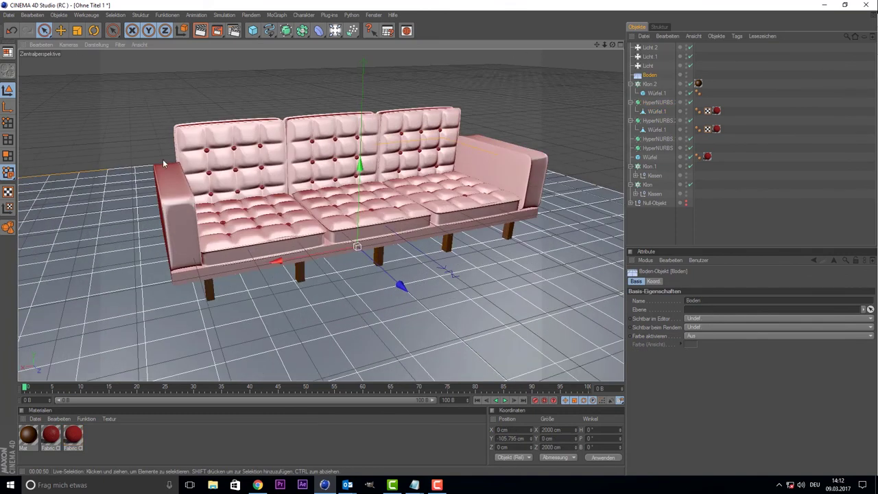